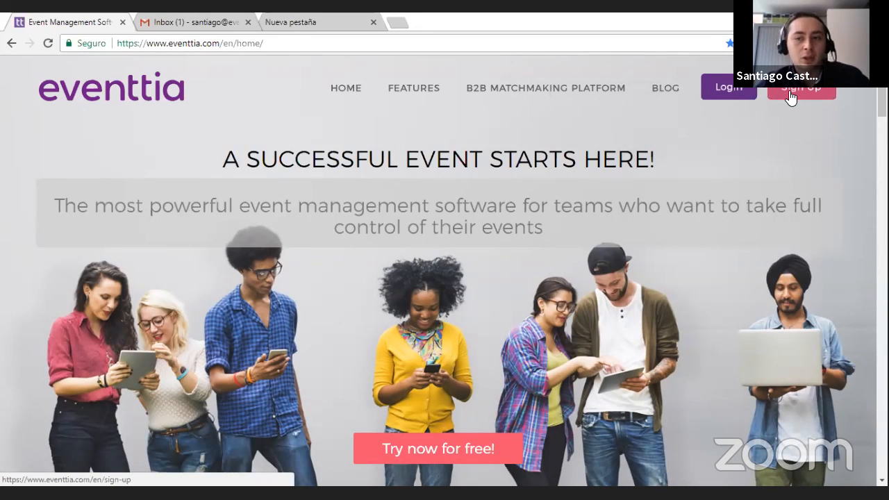
# Step: Sign in to the Eventtia account with the saved credentials and start creating a new event
pyautogui.click(726, 89)
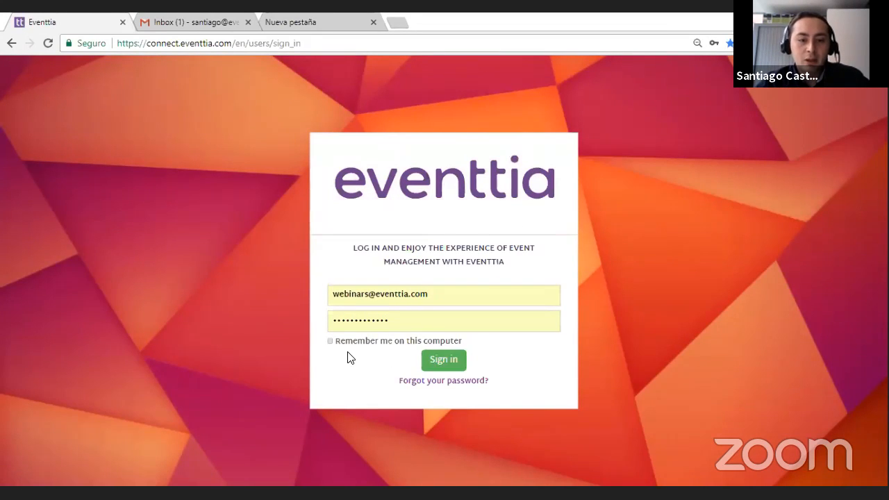
pyautogui.click(434, 361)
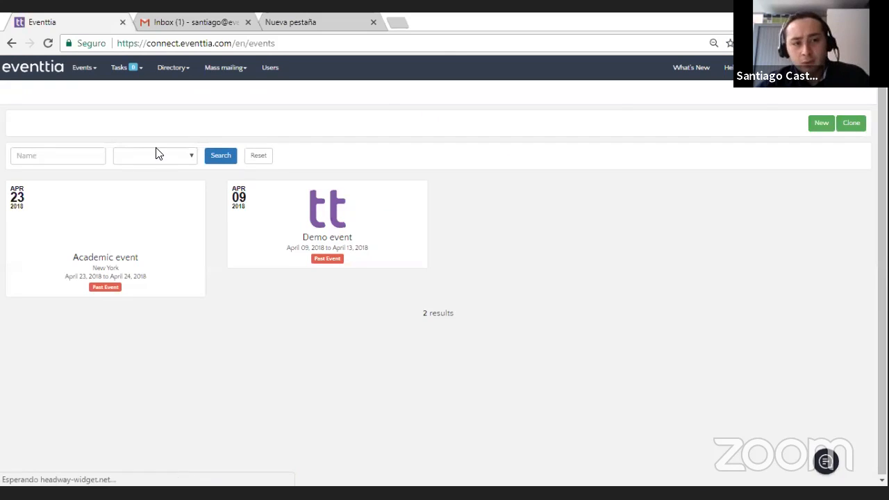
pyautogui.click(820, 129)
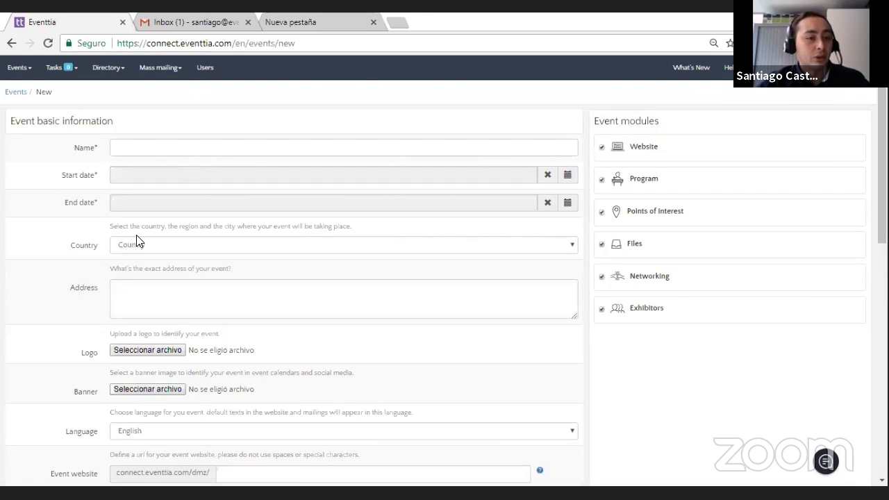
# Step: Name the new event "Academic Event"
pyautogui.click(201, 153)
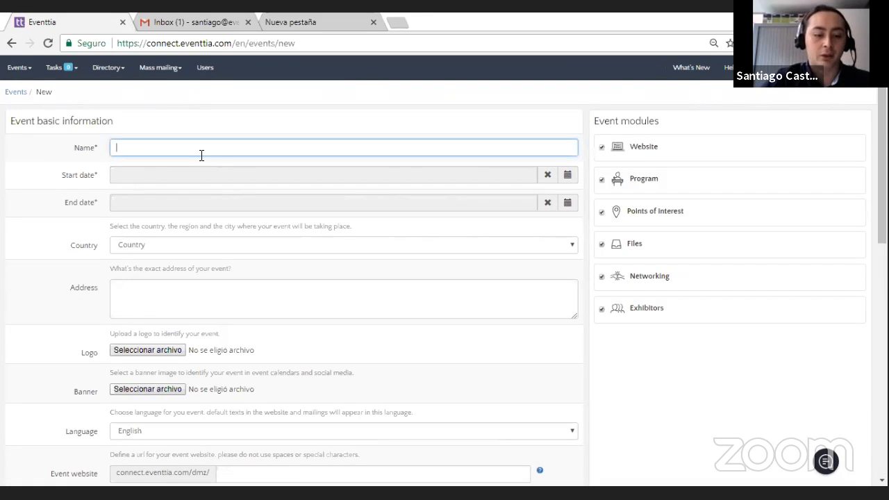
pyautogui.write('Academi')
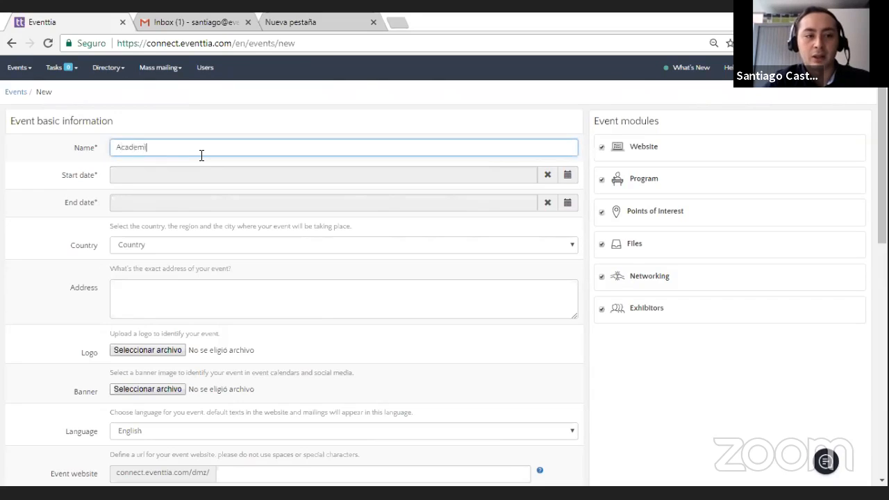
pyautogui.write('c Event')
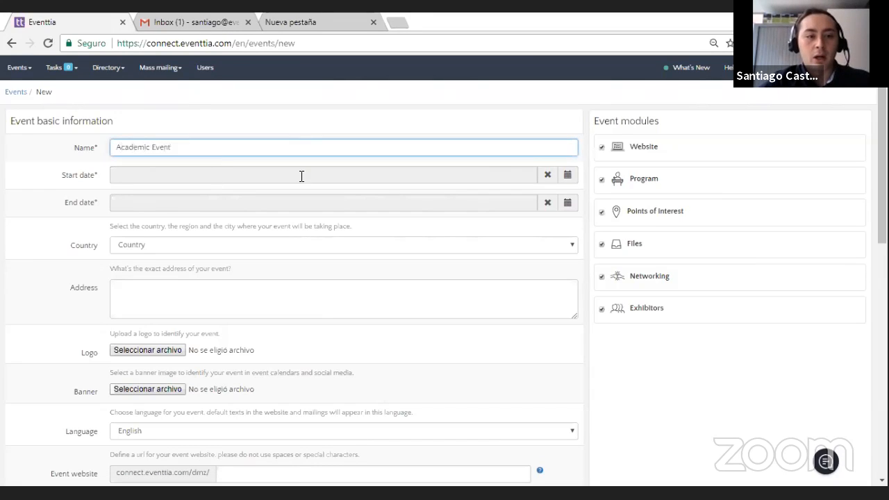
# Step: Set the event to start on 26 April 2018 at 10:00 and end the same day at 18:00
pyautogui.click(567, 175)
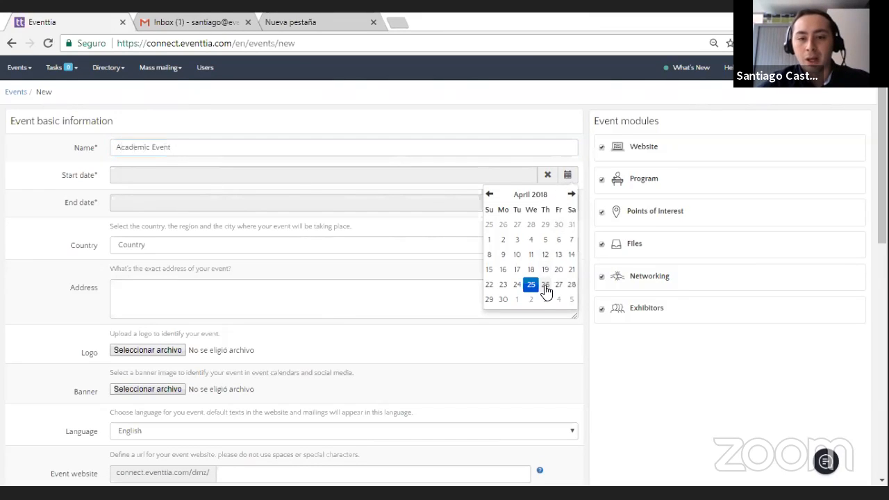
pyautogui.click(540, 285)
pyautogui.click(541, 239)
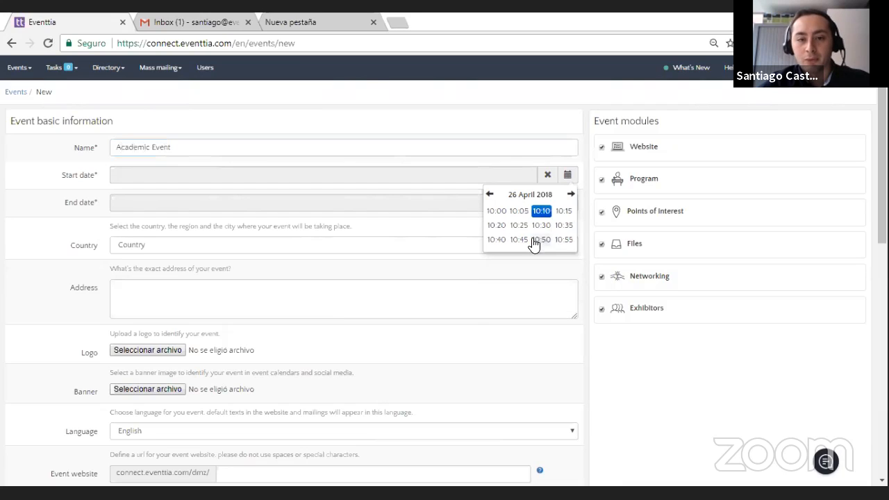
pyautogui.click(500, 212)
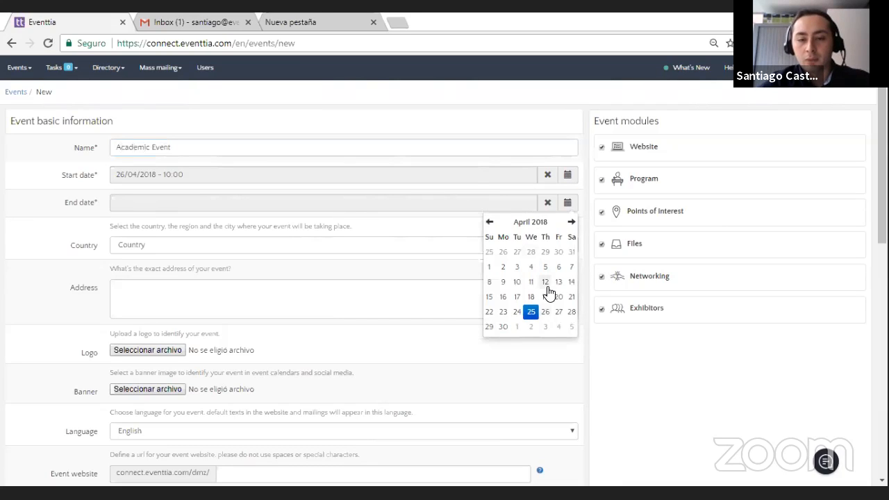
pyautogui.click(547, 313)
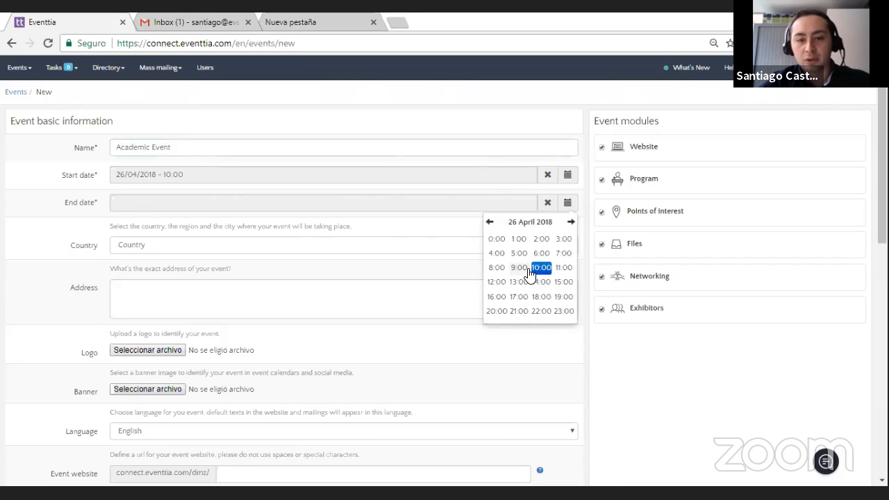
pyautogui.click(541, 299)
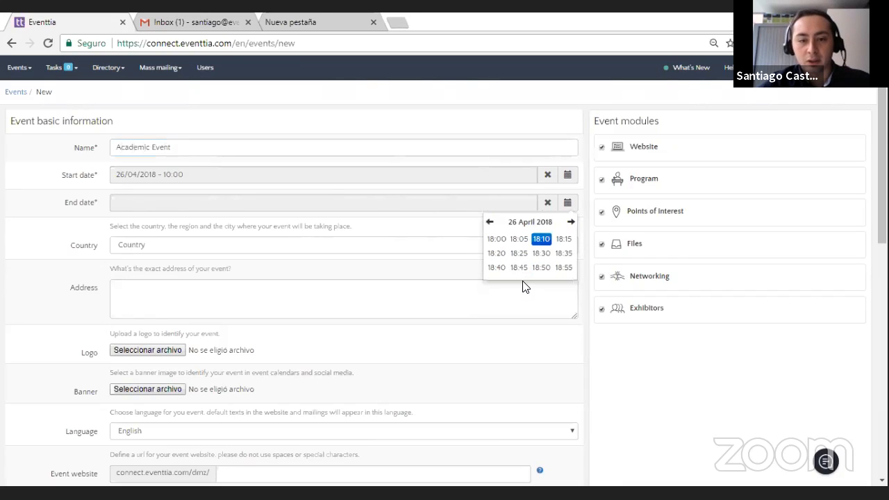
pyautogui.click(500, 238)
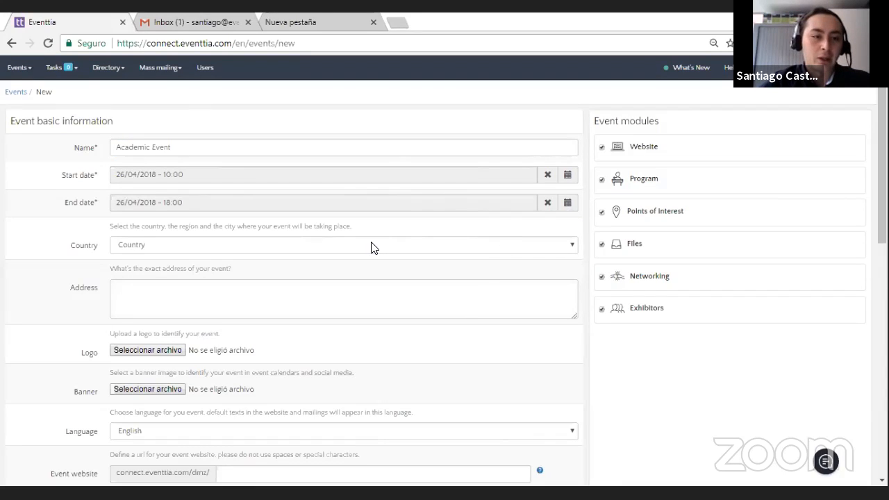
# Step: Choose United States as the event's country
pyautogui.scroll(-1, 368, 239)
pyautogui.click(339, 185)
pyautogui.scroll(-20, 353, 248)
pyautogui.scroll(-5, 387, 292)
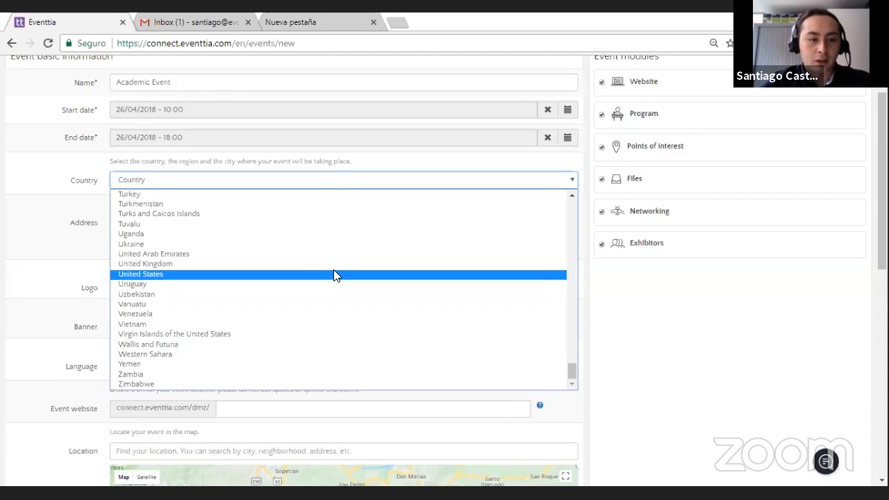
pyautogui.click(337, 273)
# Step: Choose New York as the event's state
pyautogui.click(510, 185)
pyautogui.scroll(-10, 454, 263)
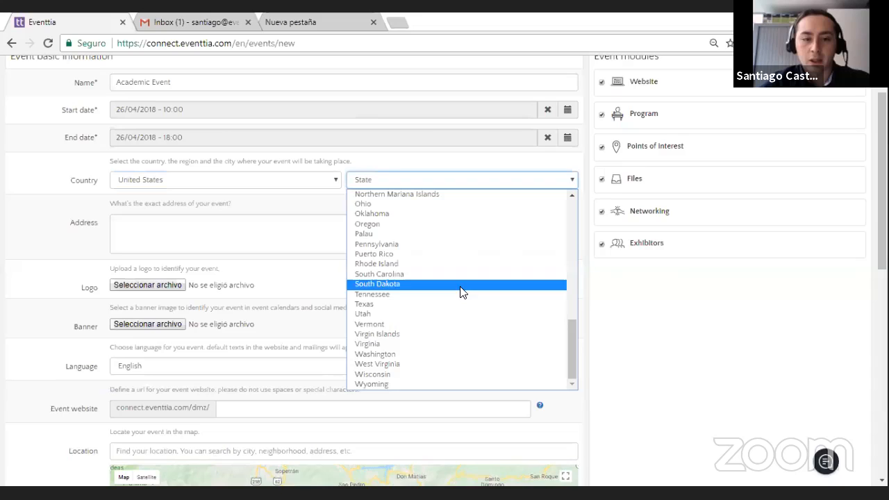
pyautogui.scroll(2, 465, 323)
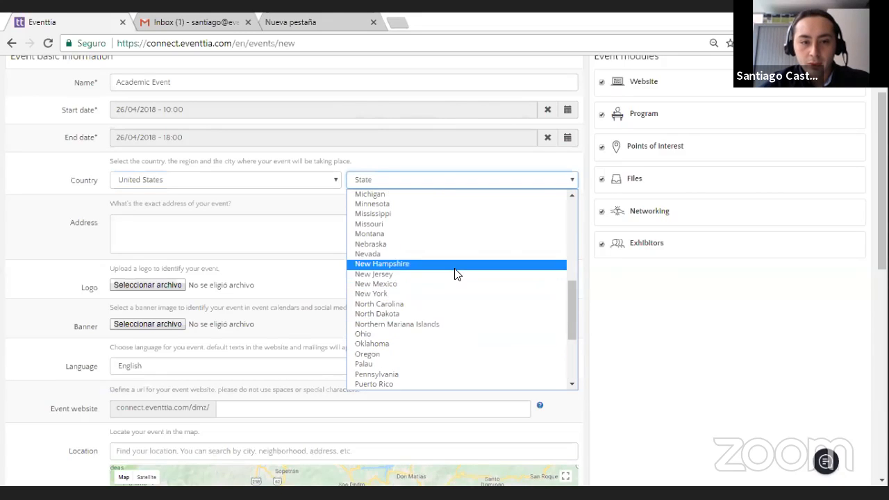
pyautogui.scroll(2, 454, 273)
pyautogui.scroll(-2, 454, 275)
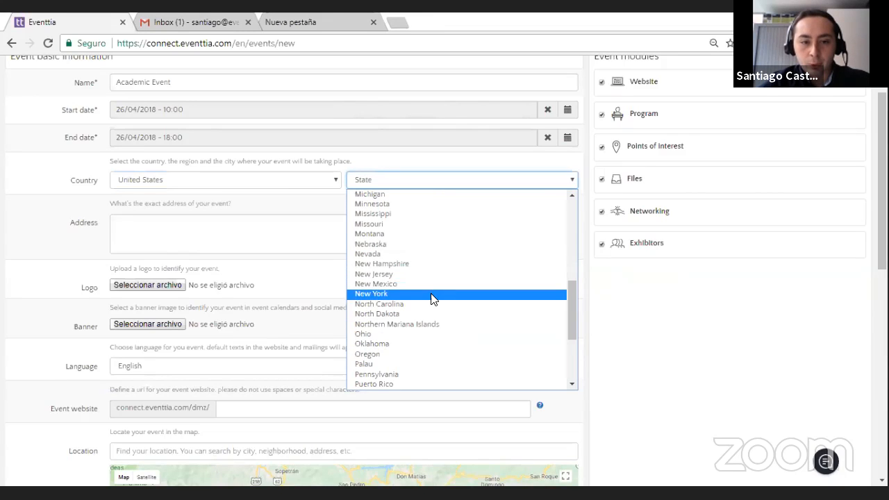
pyautogui.click(430, 293)
# Step: Choose New York as the event's city
pyautogui.click(518, 182)
pyautogui.scroll(-20, 539, 264)
pyautogui.moveTo(571, 232); pyautogui.dragTo(561, 313)
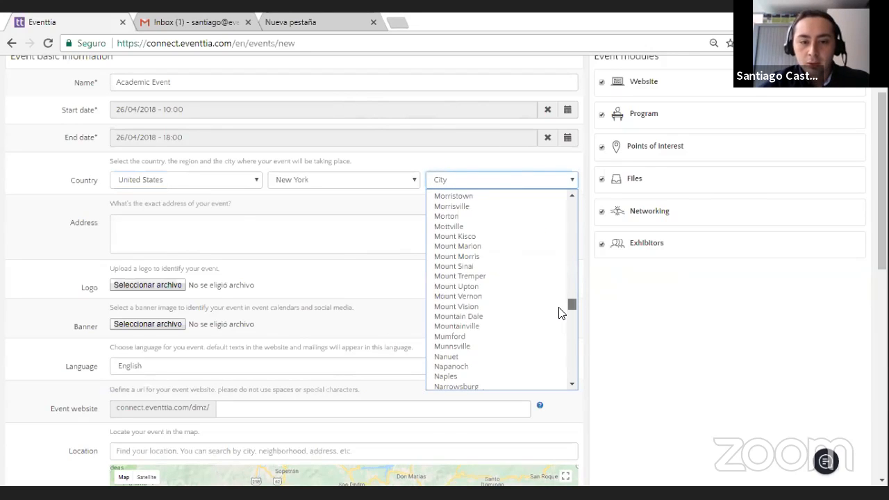
pyautogui.scroll(-3, 528, 314)
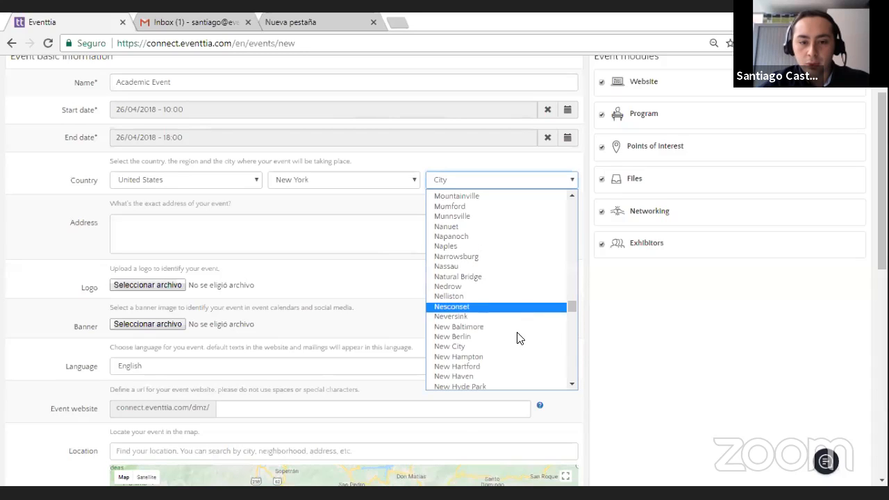
pyautogui.scroll(-3, 517, 340)
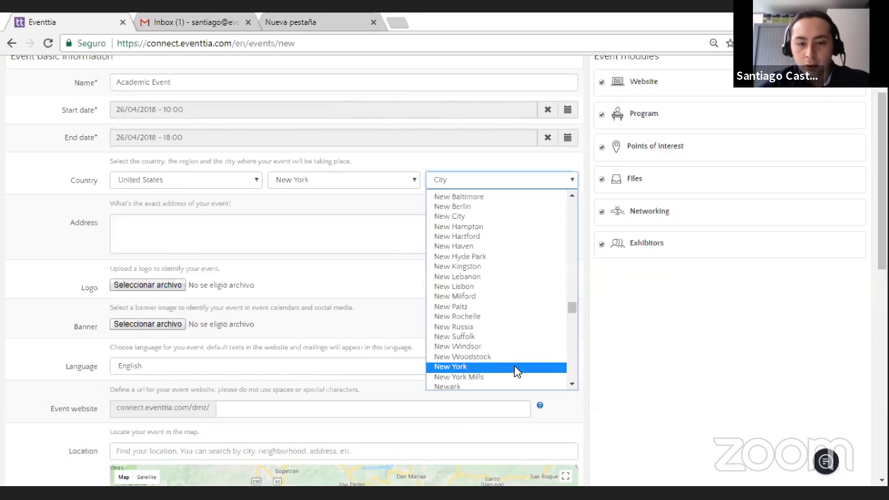
pyautogui.click(514, 366)
# Step: Enter "Rockefeller Center" as the exact address of the event
pyautogui.click(378, 224)
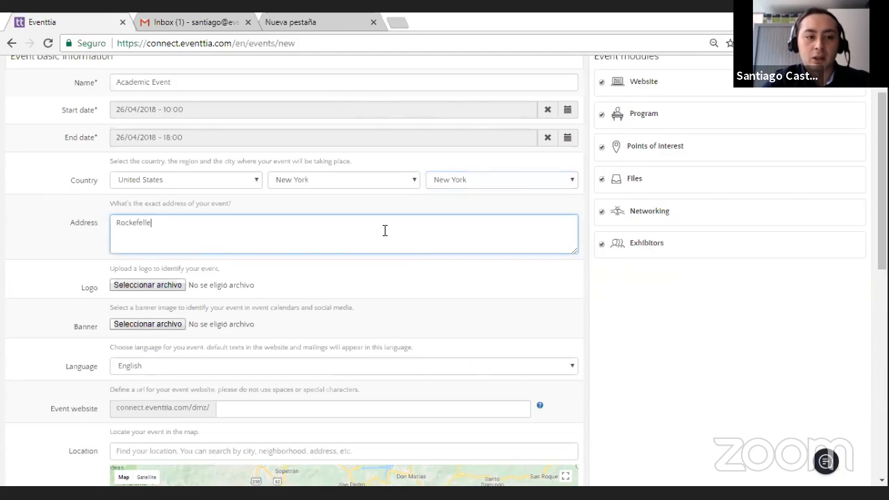
pyautogui.write('Rockefeller Center')
pyautogui.click(24, 301)
# Step: Attach Academic Event Logo.png from the "How to Create an Event in 30 Minutes" folder as the event logo
pyautogui.scroll(-2, 162, 191)
pyautogui.click(182, 154)
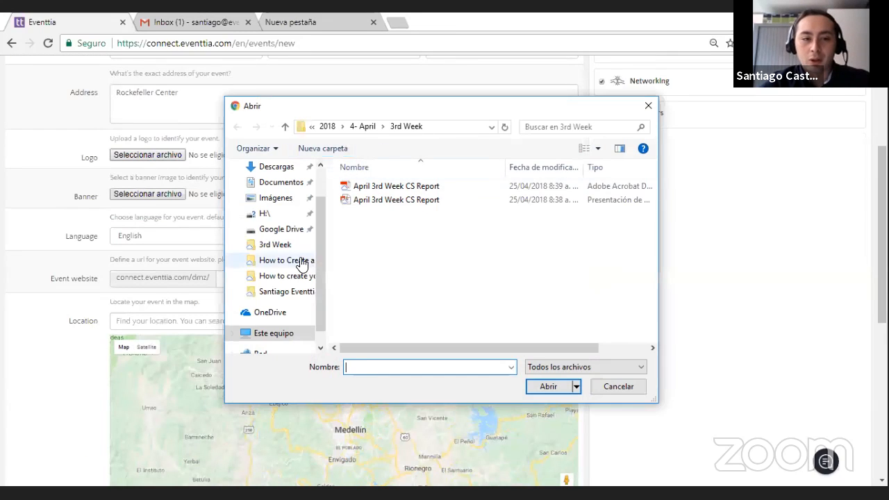
pyautogui.click(299, 261)
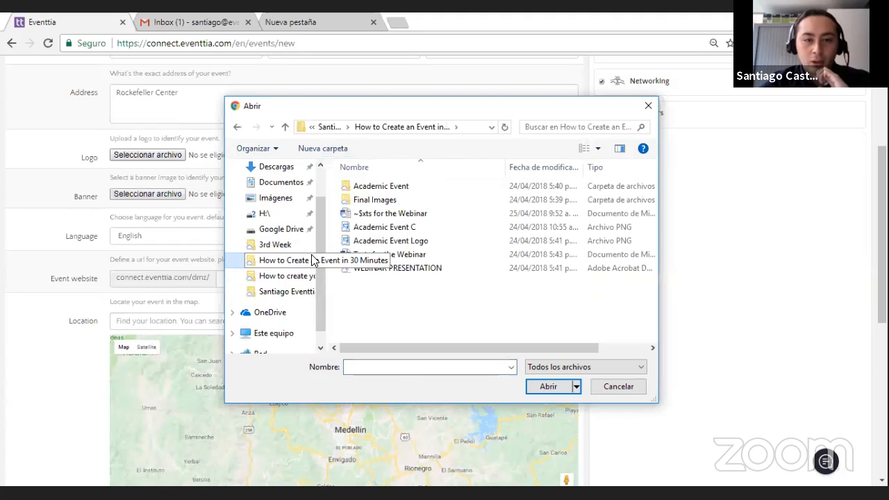
pyautogui.click(281, 293)
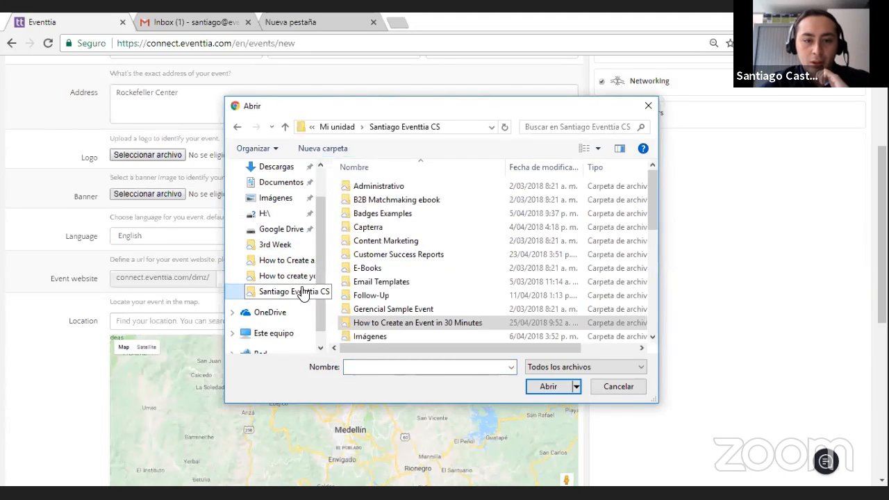
pyautogui.scroll(-2, 410, 257)
pyautogui.doubleClick(408, 255)
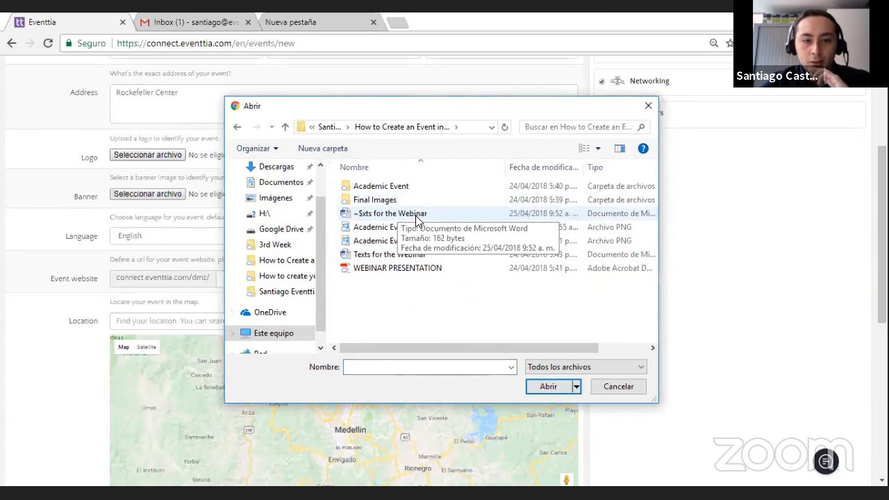
pyautogui.doubleClick(420, 241)
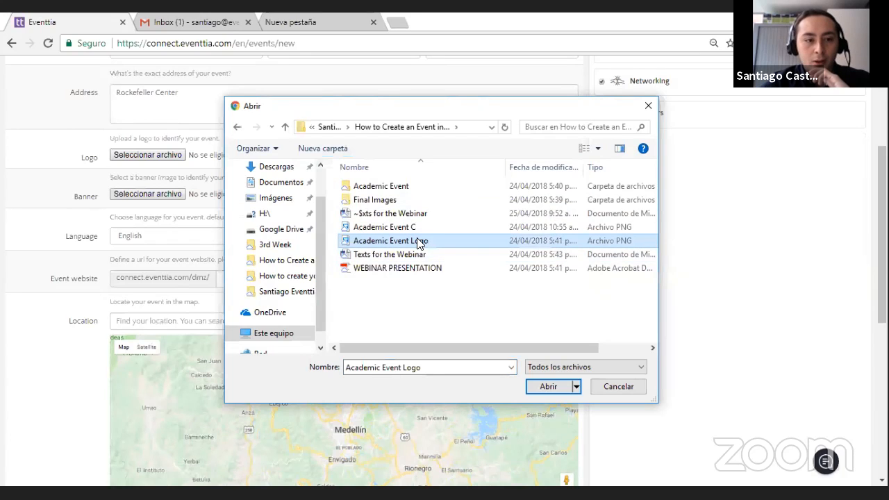
# Step: Attach Academic Event C.png as the event banner and choose English as the event language
pyautogui.click(171, 201)
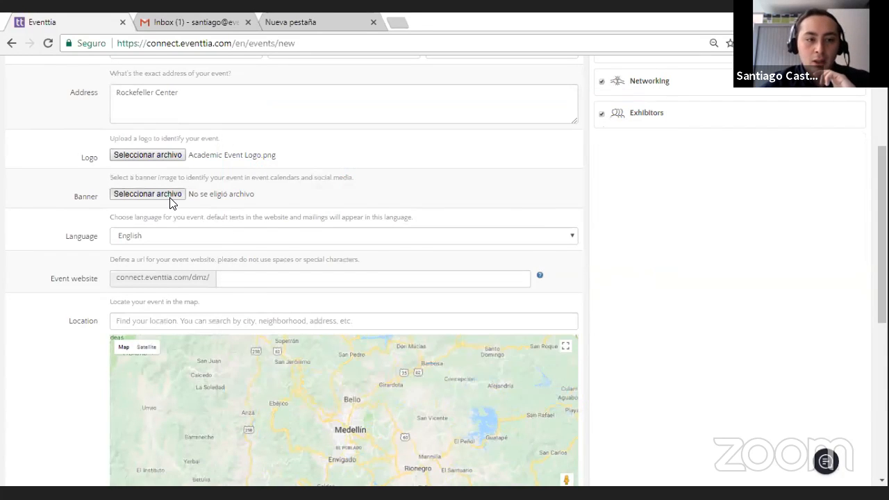
pyautogui.doubleClick(402, 227)
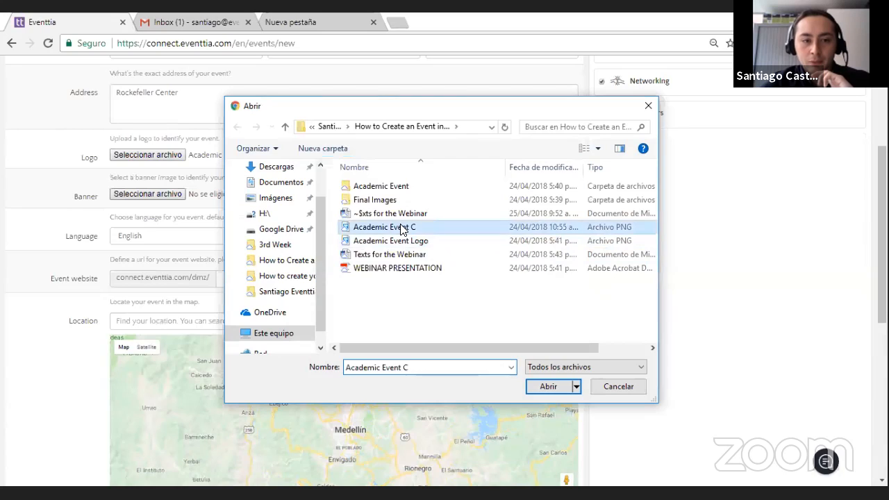
pyautogui.scroll(-1, 227, 225)
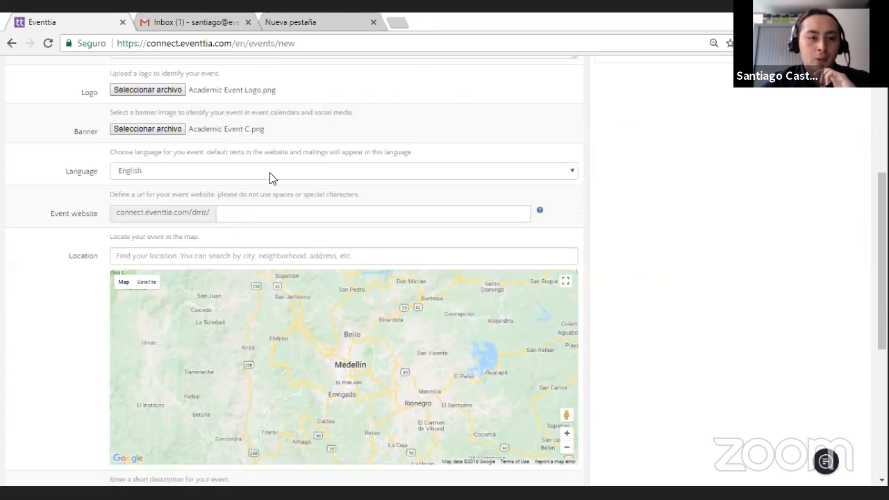
pyautogui.click(270, 179)
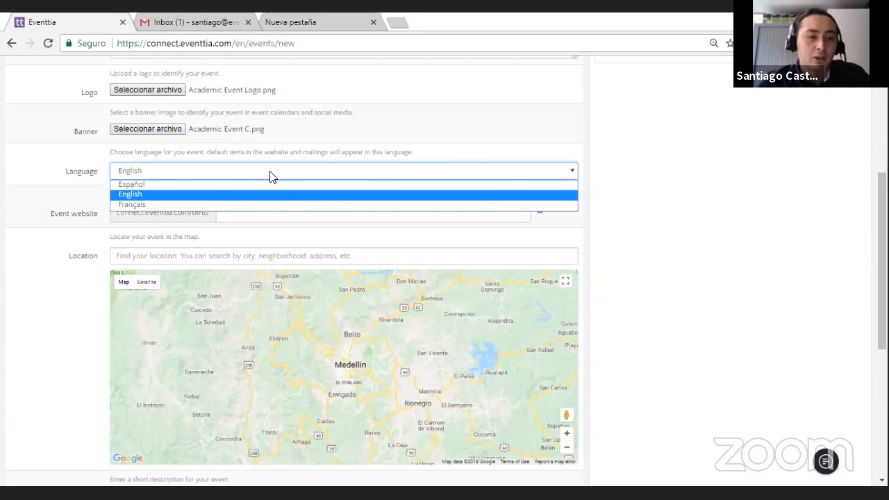
pyautogui.click(281, 192)
# Step: Set the event website URL ending to "academicevent1"
pyautogui.click(288, 207)
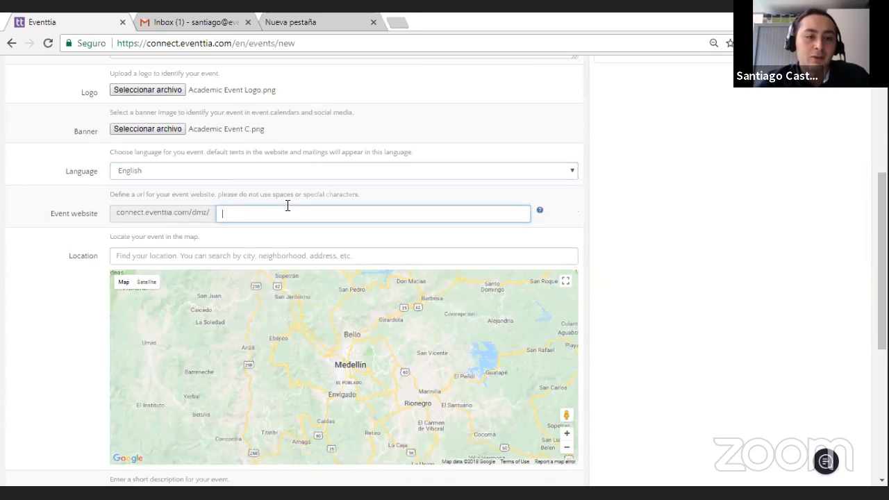
pyautogui.write('academic')
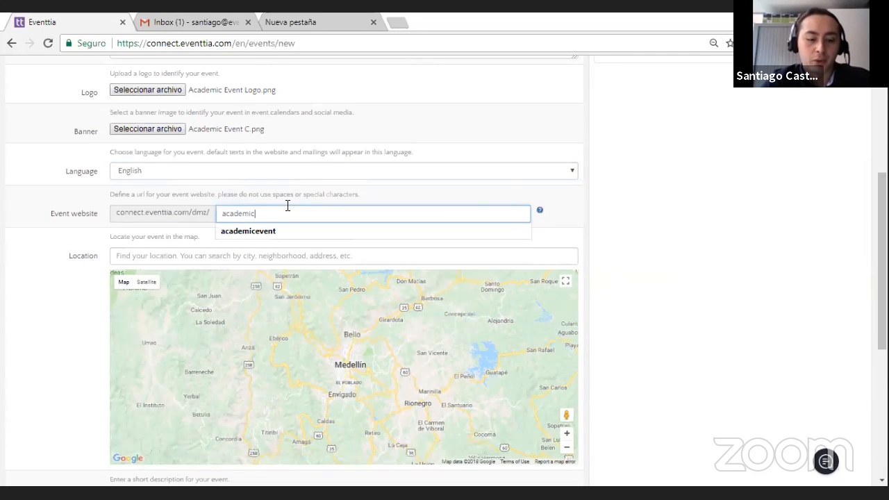
pyautogui.write('event1')
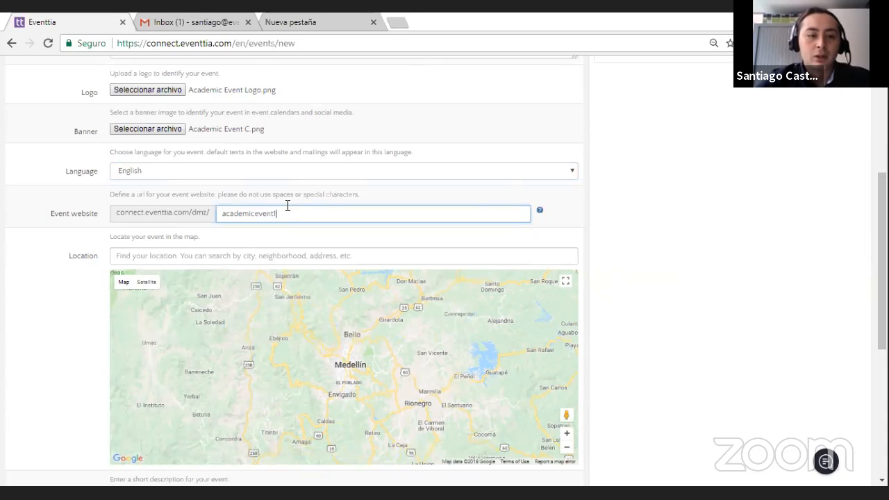
pyautogui.click(331, 232)
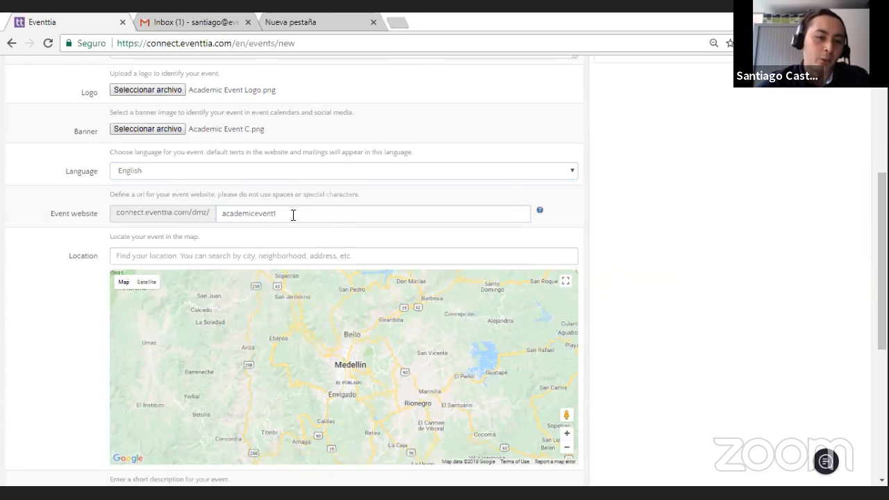
# Step: Set the event's map location to the suggested "Rockefeller Center, New York, NY, USA"
pyautogui.scroll(-1, 292, 215)
pyautogui.scroll(-1, 291, 207)
pyautogui.click(275, 129)
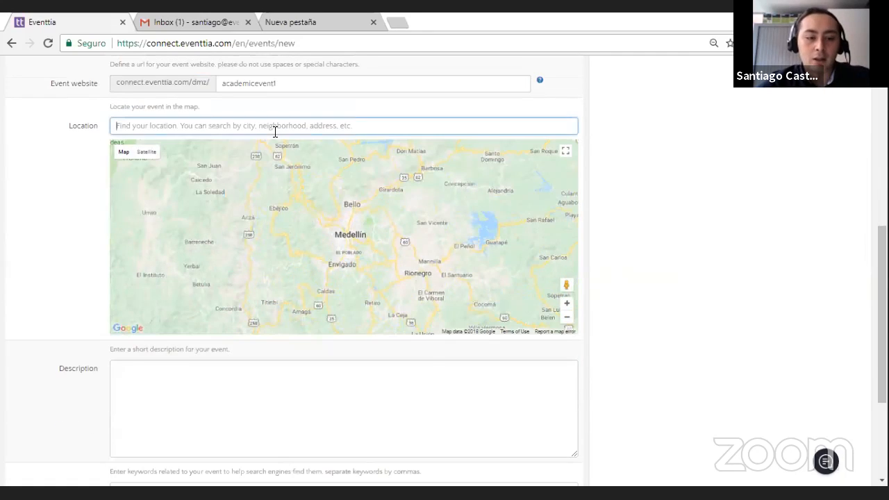
pyautogui.write('Rock')
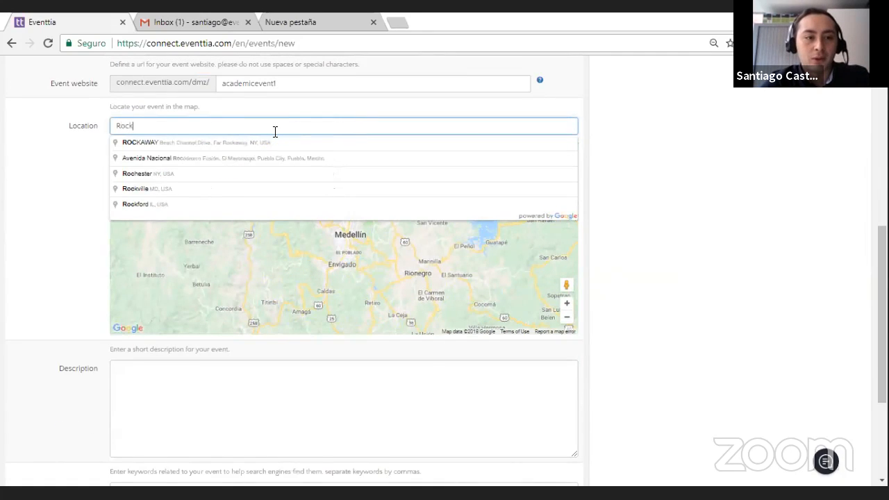
pyautogui.write('efeller')
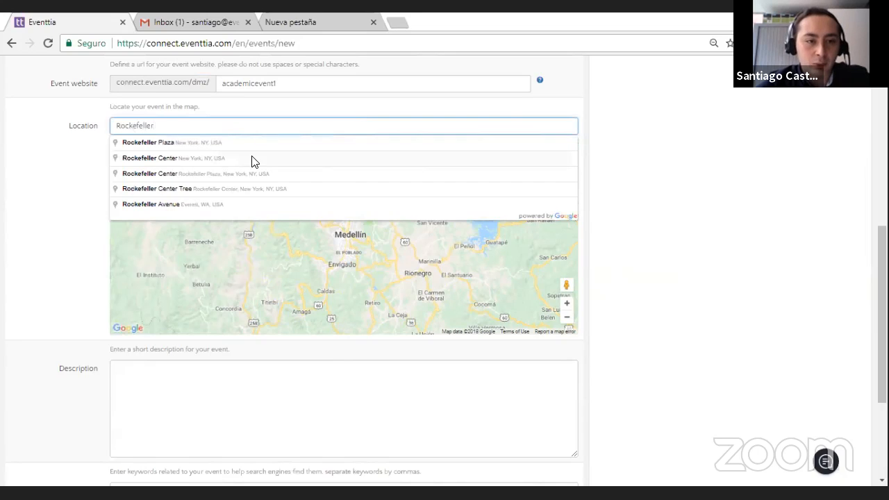
pyautogui.click(252, 158)
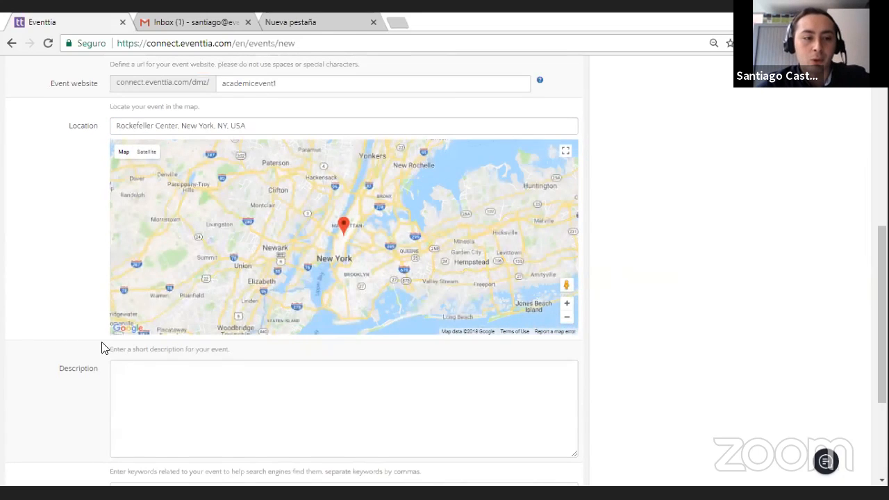
# Step: Enter "New York, Academic, Event" as the event's keywords, leaving the description blank
pyautogui.scroll(-3, 111, 340)
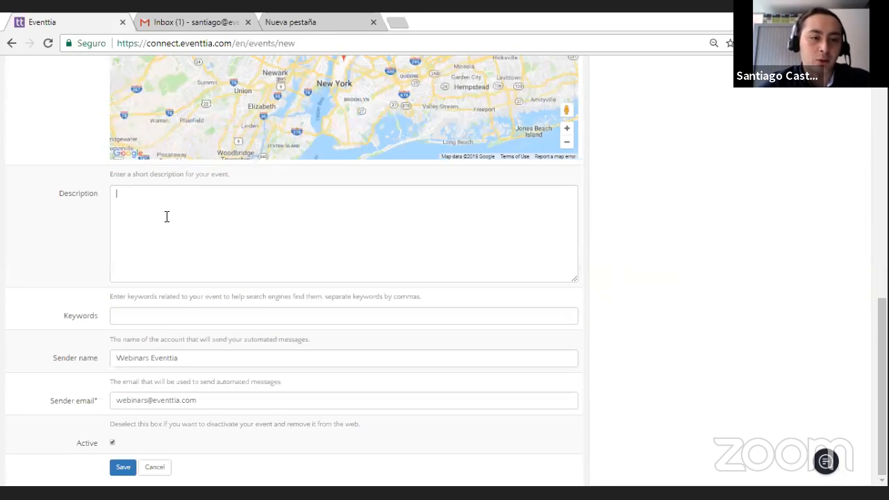
pyautogui.click(62, 248)
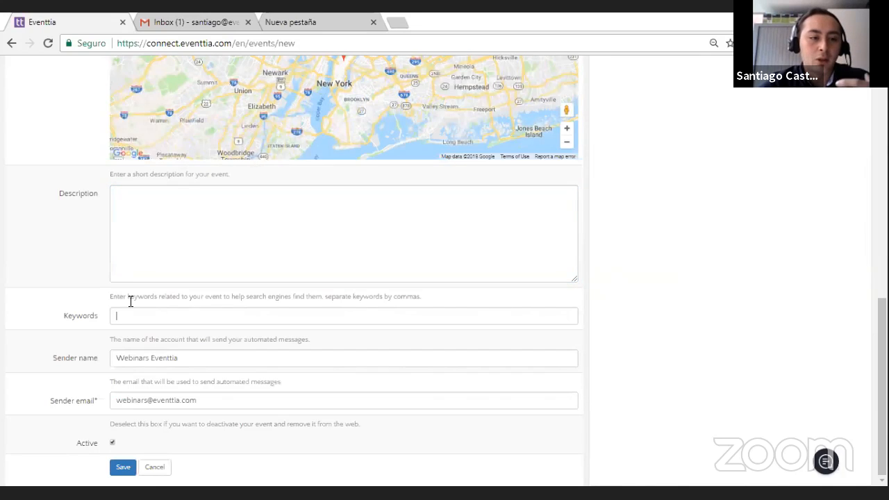
pyautogui.write('New York, Academic, Event')
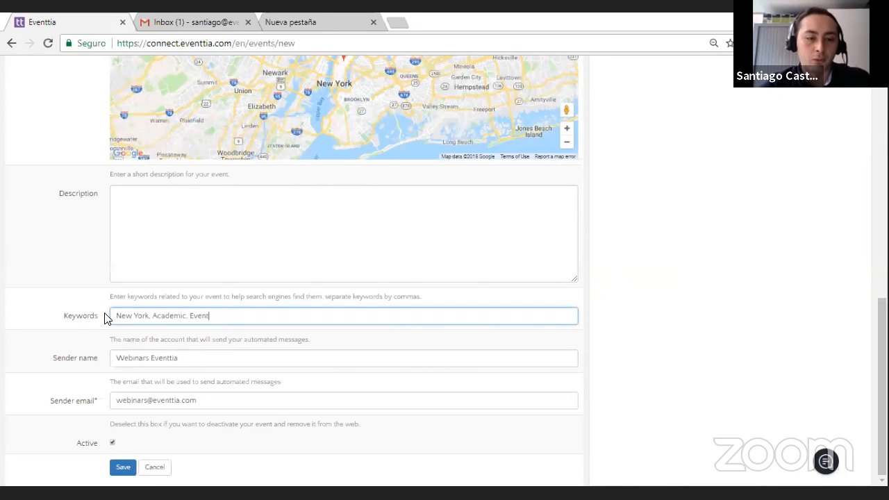
pyautogui.click(50, 317)
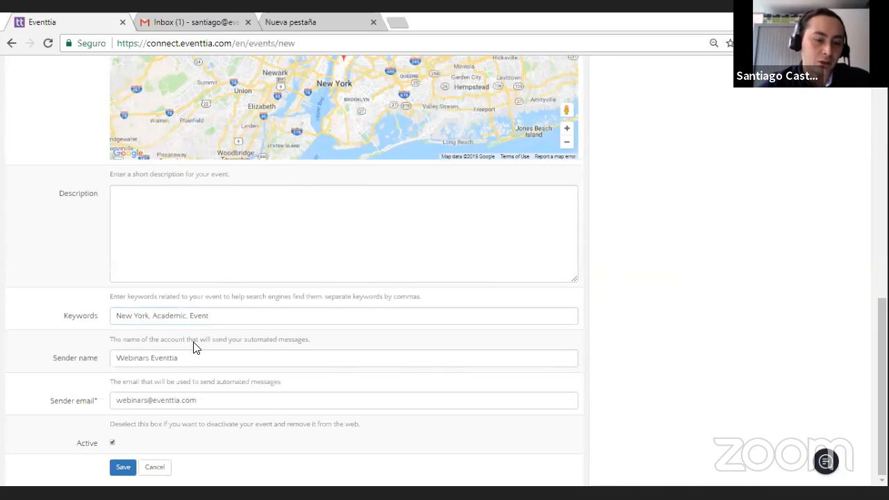
# Step: Save the new event with the prefilled sender name and sender email, submitting the form again when it reappears
pyautogui.click(208, 356)
pyautogui.click(186, 390)
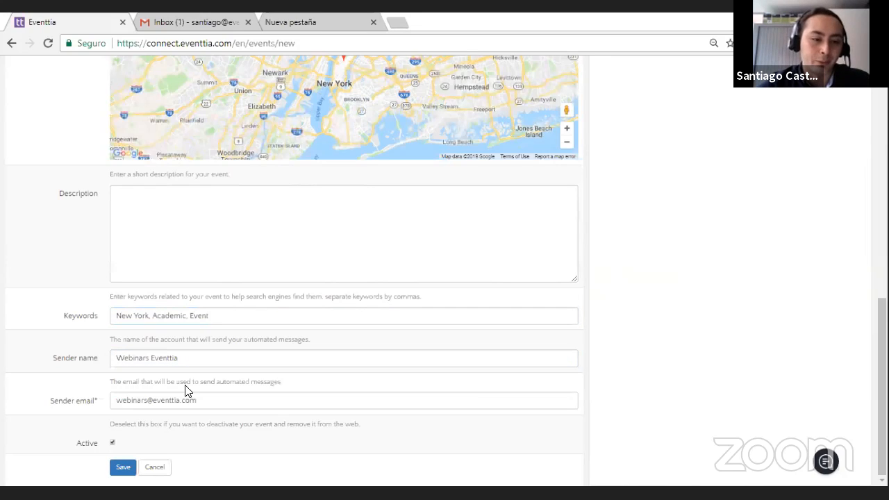
pyautogui.click(193, 364)
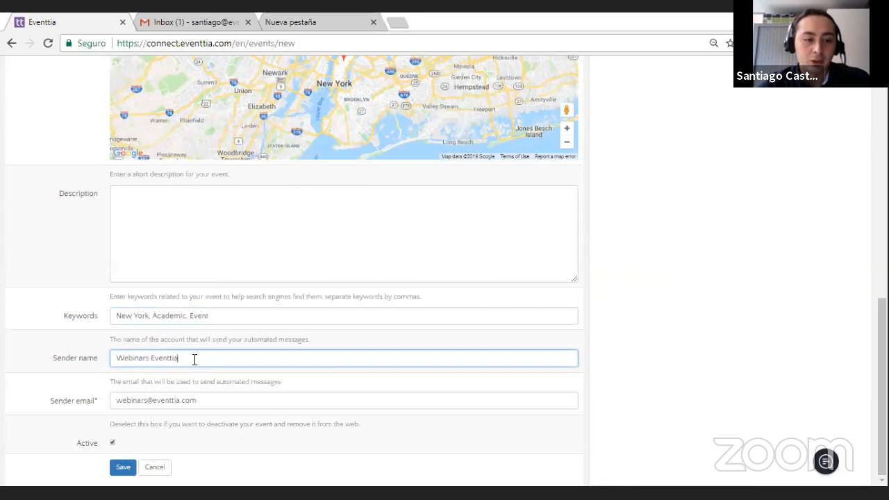
pyautogui.click(28, 391)
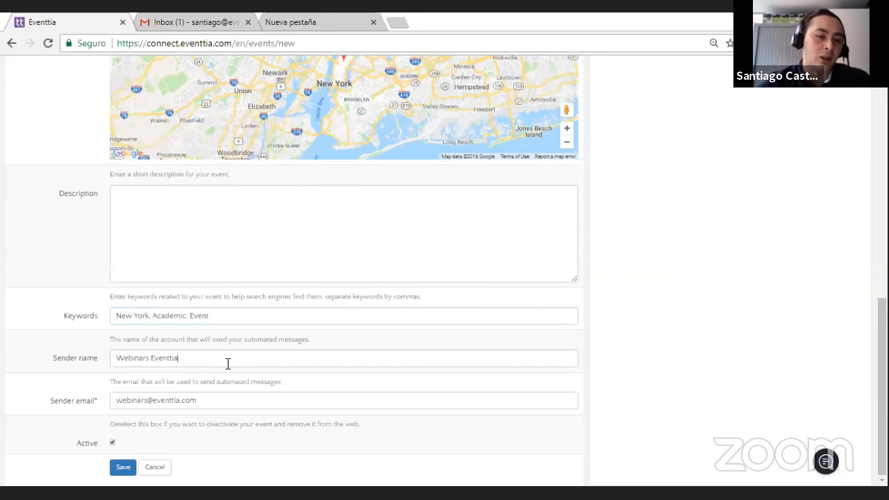
pyautogui.click(65, 391)
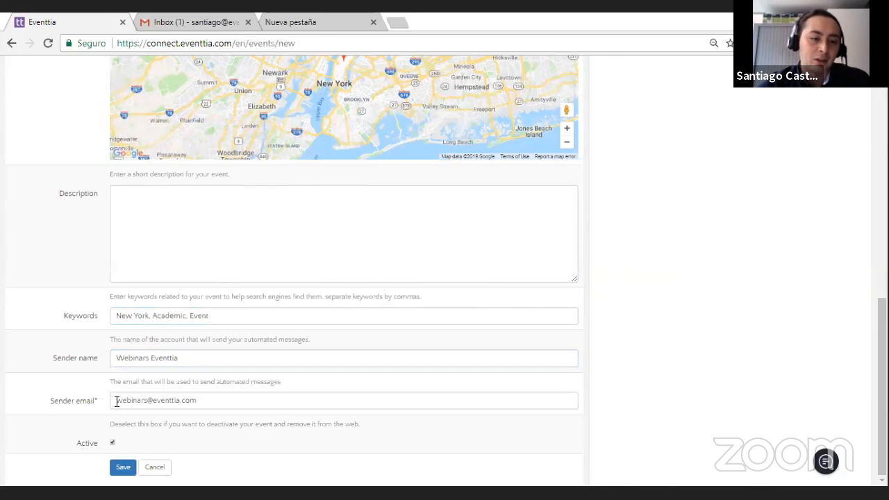
pyautogui.click(125, 467)
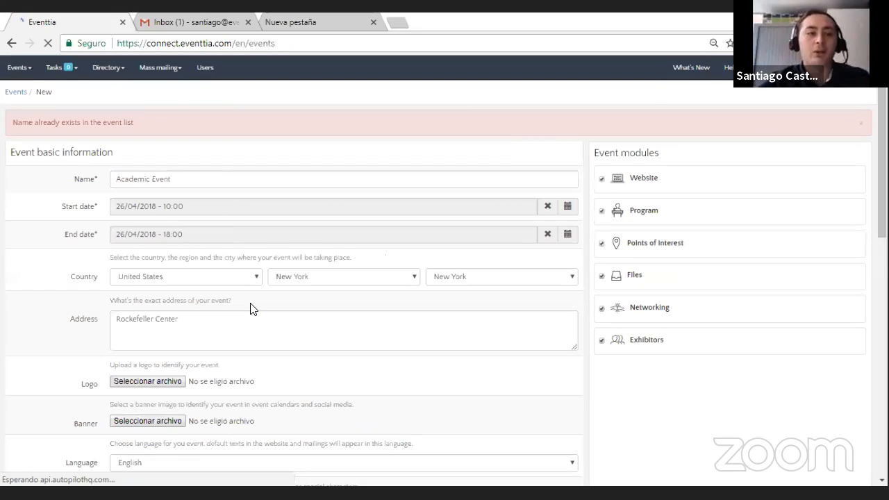
pyautogui.click(207, 181)
pyautogui.click(61, 308)
pyautogui.scroll(-8, 90, 347)
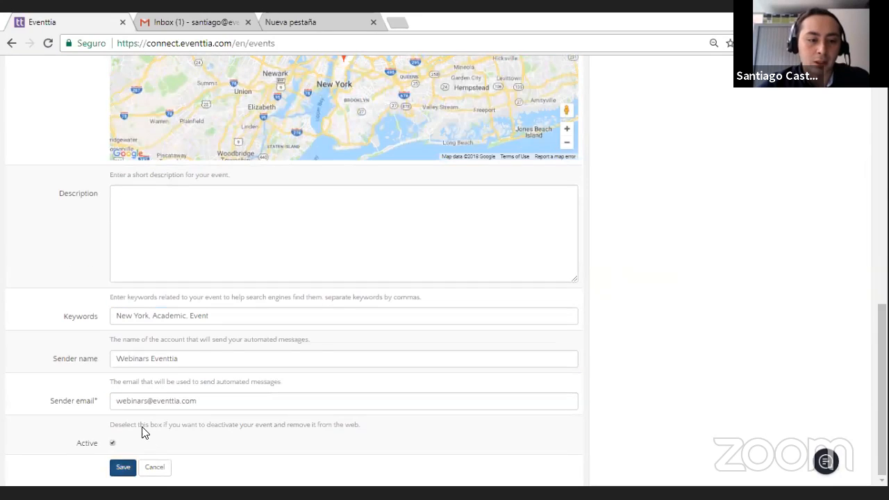
pyautogui.click(123, 466)
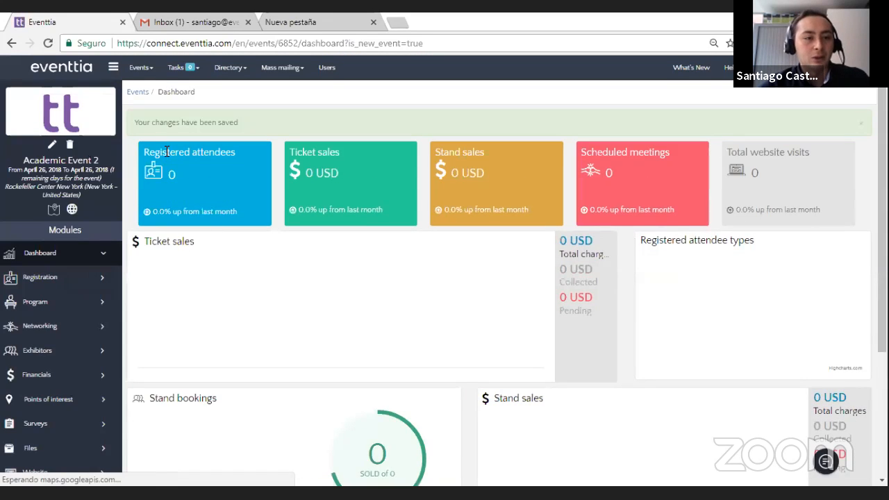
# Step: Review the event's general settings, payment gateway options and API section, and save the settings
pyautogui.click(53, 145)
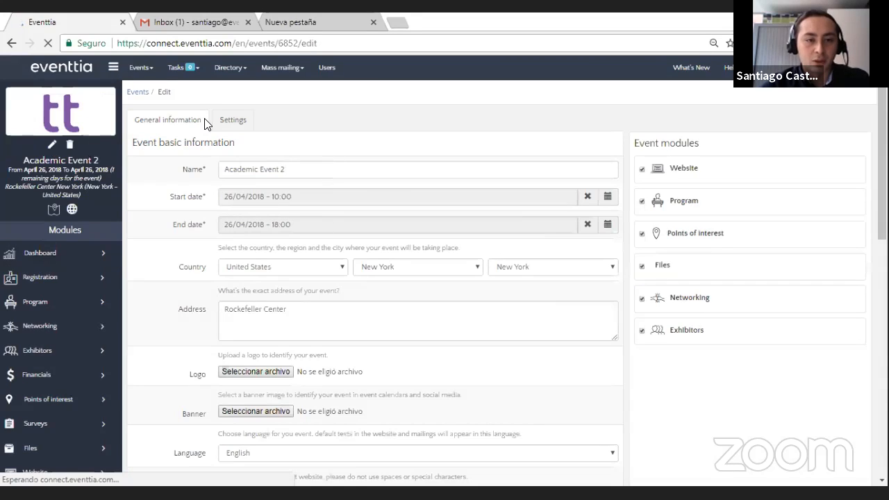
pyautogui.click(232, 120)
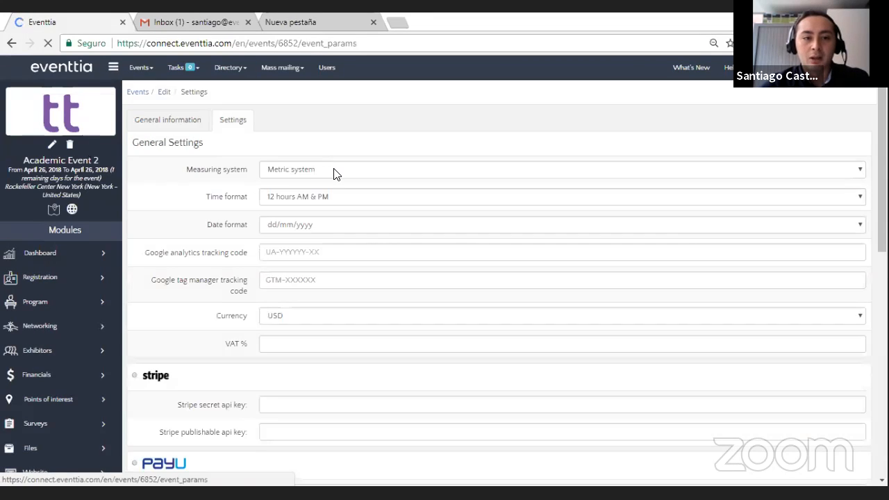
pyautogui.scroll(-1, 340, 175)
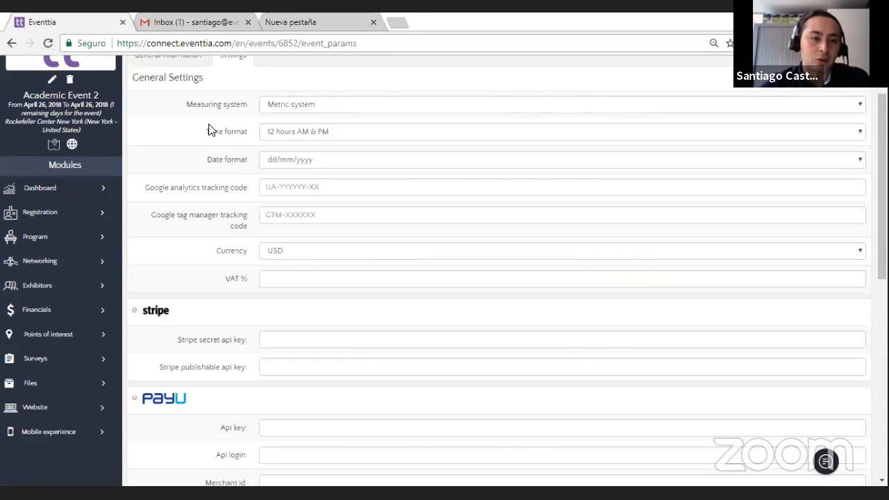
pyautogui.scroll(-2, 233, 238)
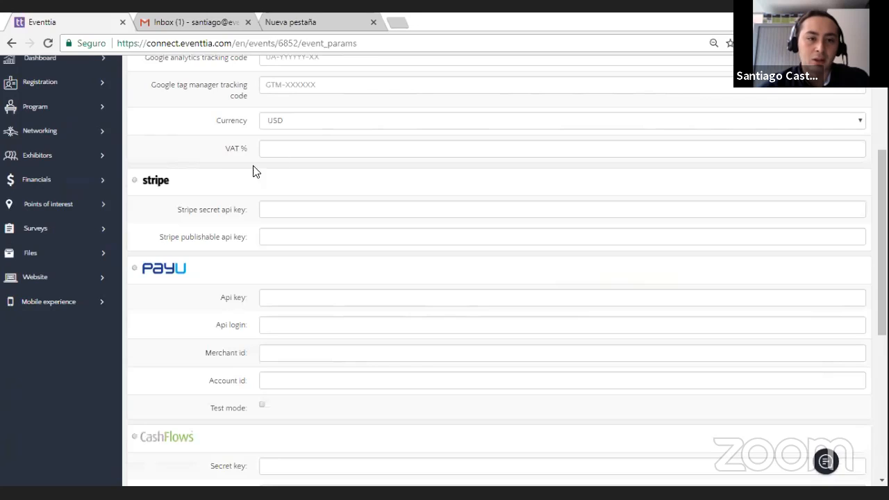
pyautogui.scroll(-1, 195, 218)
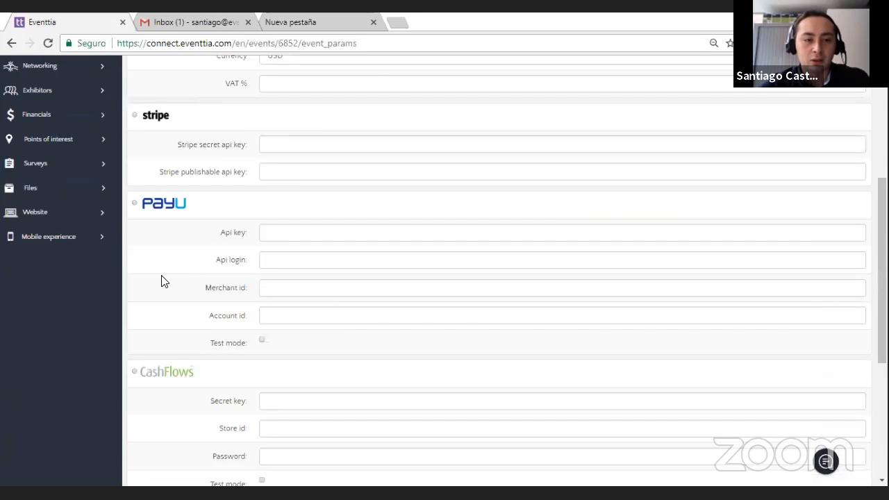
pyautogui.scroll(-4, 161, 281)
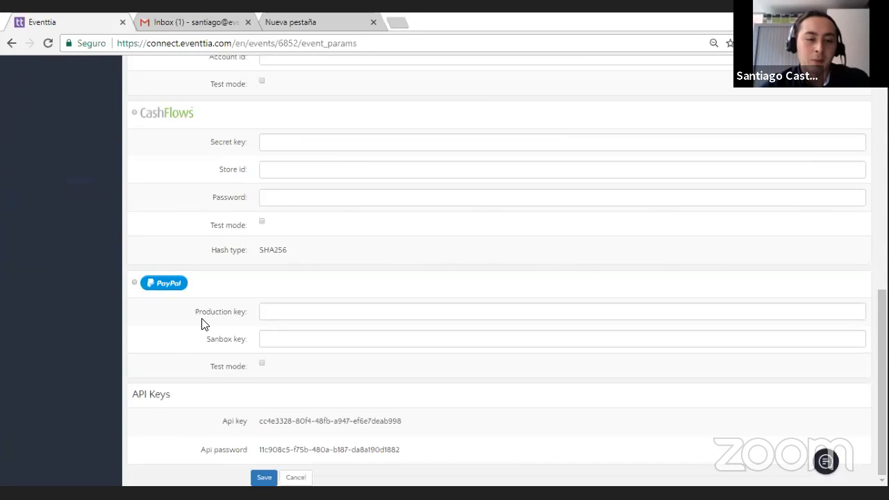
pyautogui.scroll(4, 204, 324)
pyautogui.scroll(-4, 202, 324)
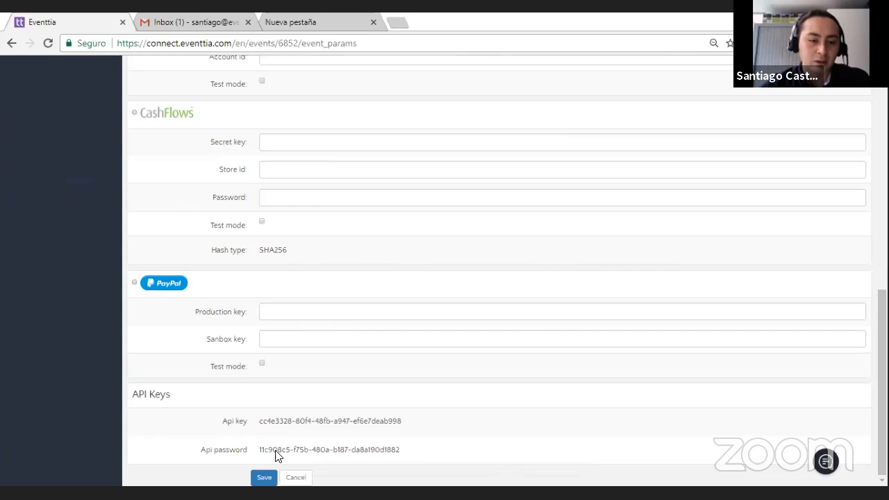
pyautogui.click(273, 476)
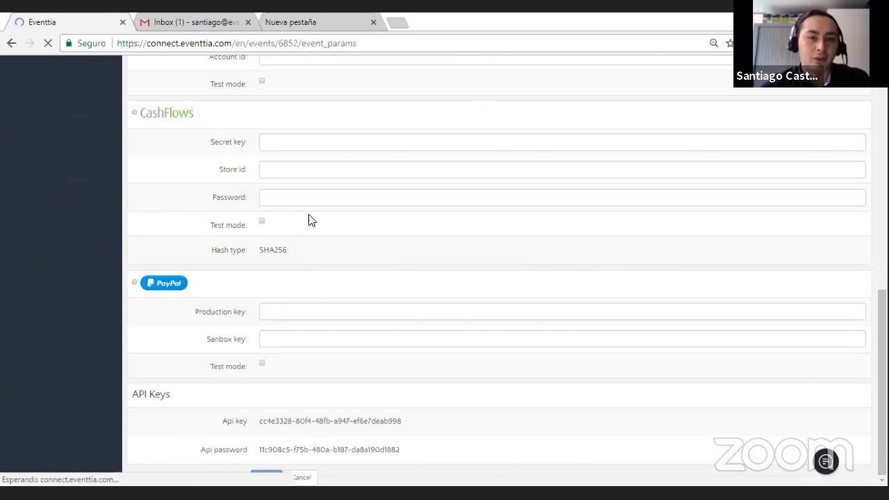
pyautogui.scroll(-2, 63, 208)
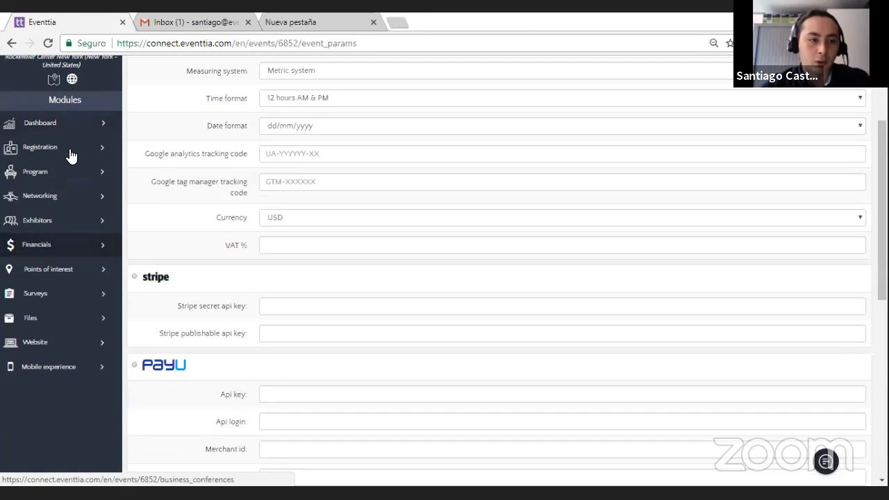
pyautogui.click(69, 155)
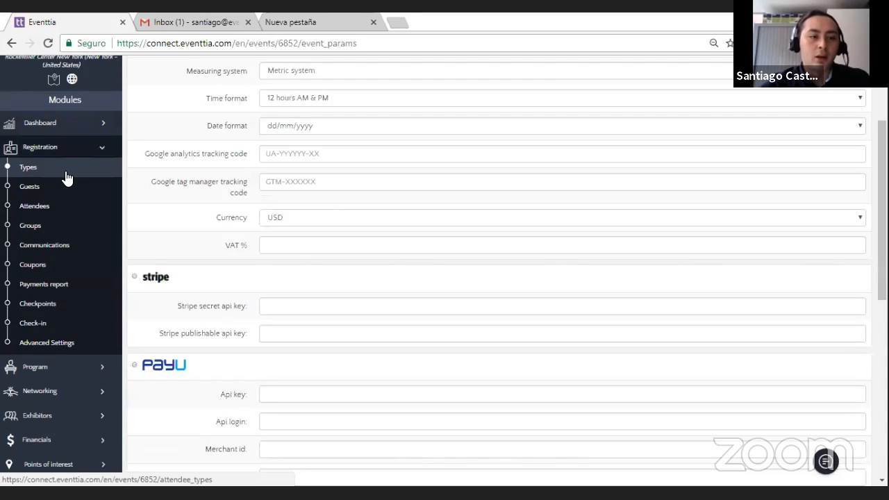
pyautogui.click(76, 152)
pyautogui.scroll(2, 109, 184)
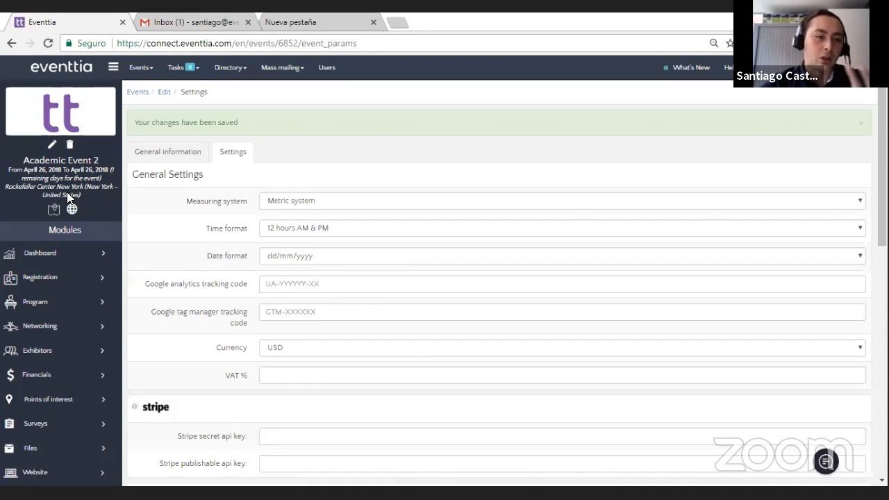
# Step: Examine the event dashboard's figures for attendees, ticket and stand sales, scheduled meetings and website visits
pyautogui.click(67, 255)
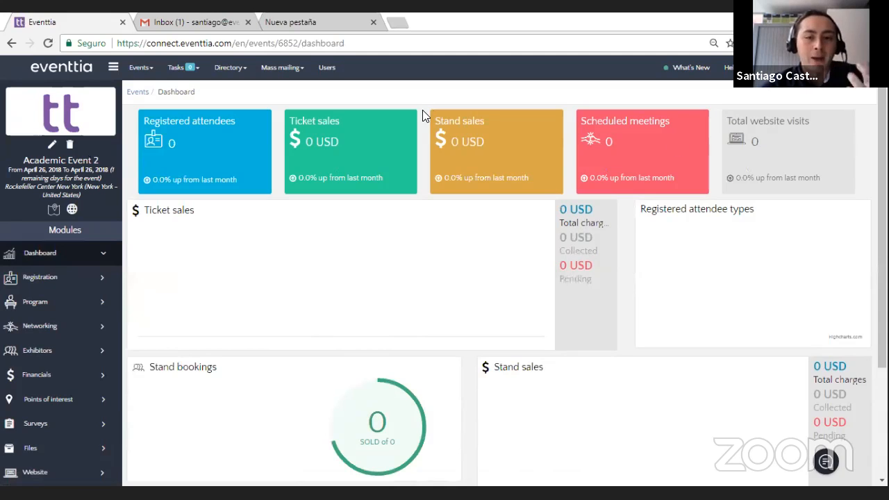
pyautogui.scroll(-1, 211, 227)
pyautogui.scroll(1, 214, 227)
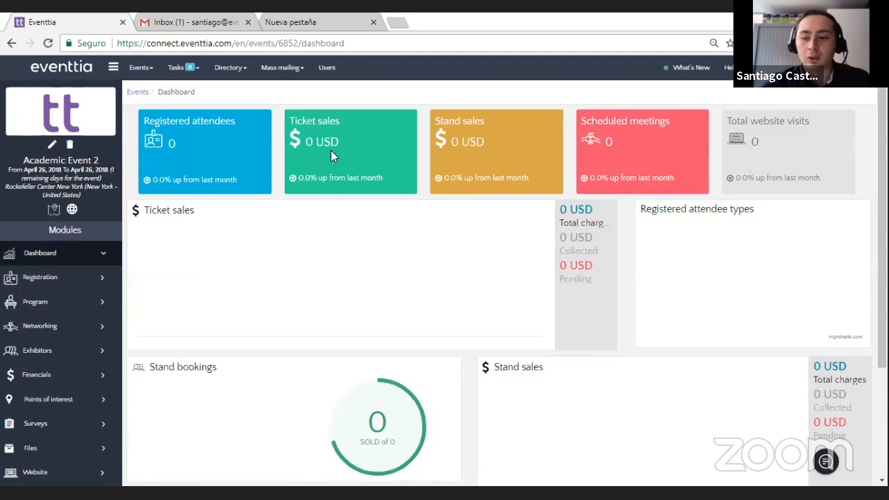
# Step: Start a new attendee type for the event named "Undergraduate Students" with a price of 100 USD
pyautogui.click(65, 277)
pyautogui.click(73, 298)
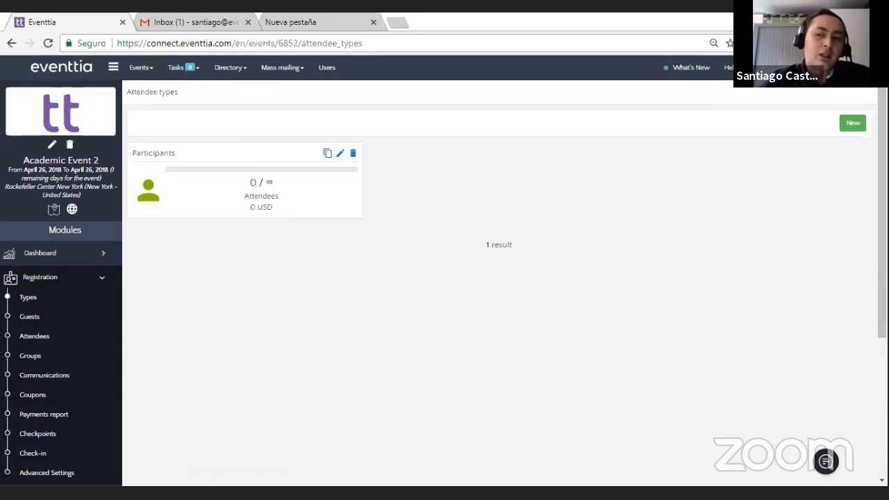
pyautogui.click(852, 123)
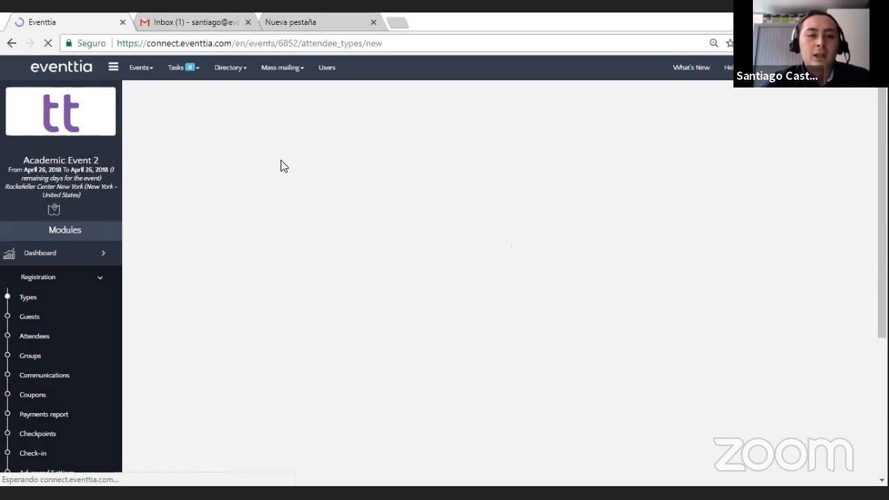
pyautogui.click(318, 126)
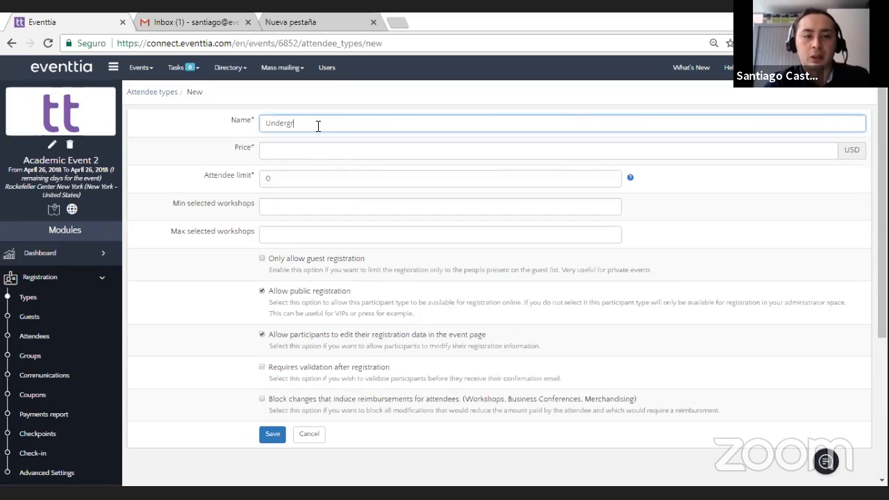
pyautogui.write('Undergraduate Students')
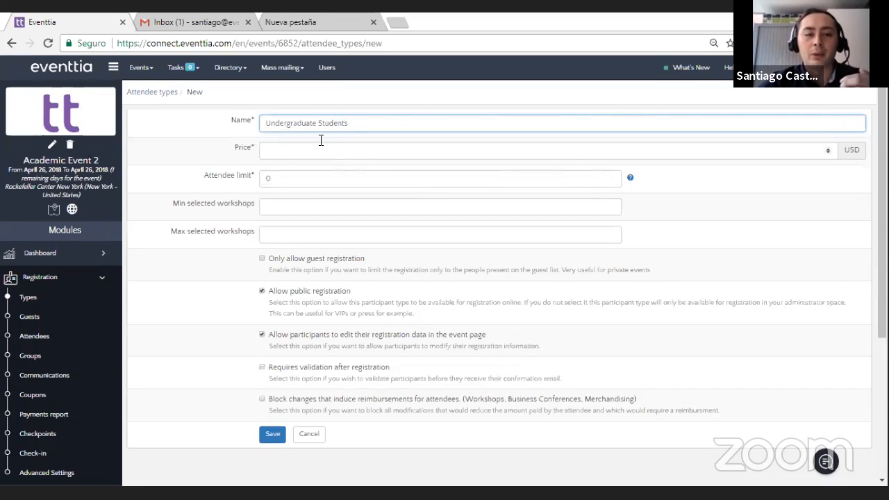
pyautogui.click(328, 152)
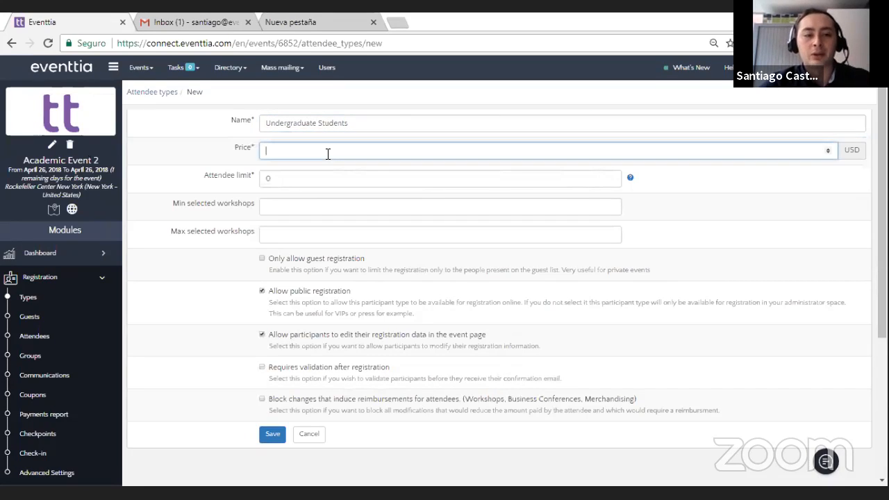
pyautogui.write('100')
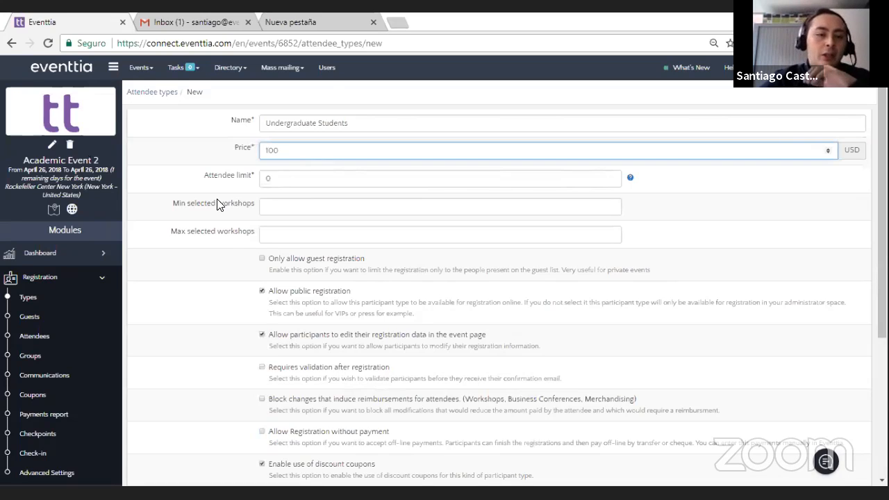
pyautogui.click(224, 248)
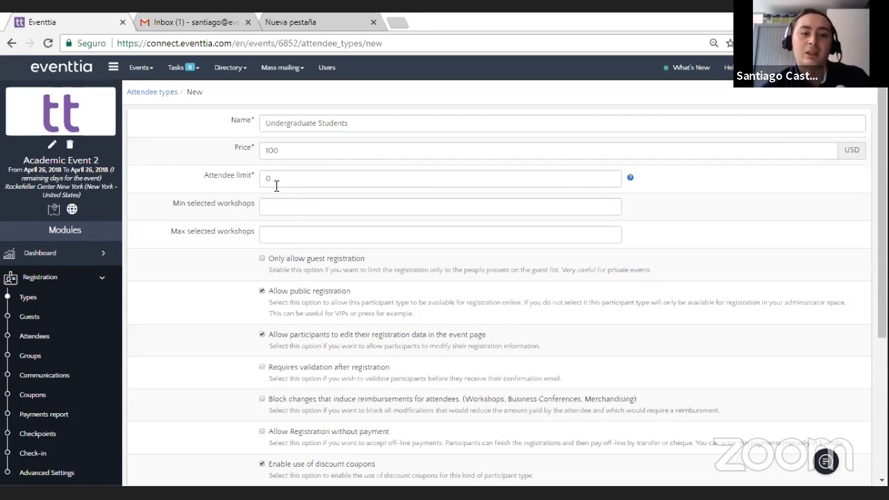
# Step: Set the attendee limit of the Undergraduate Students type to 600
pyautogui.moveTo(280, 184); pyautogui.dragTo(261, 186)
pyautogui.click(166, 162)
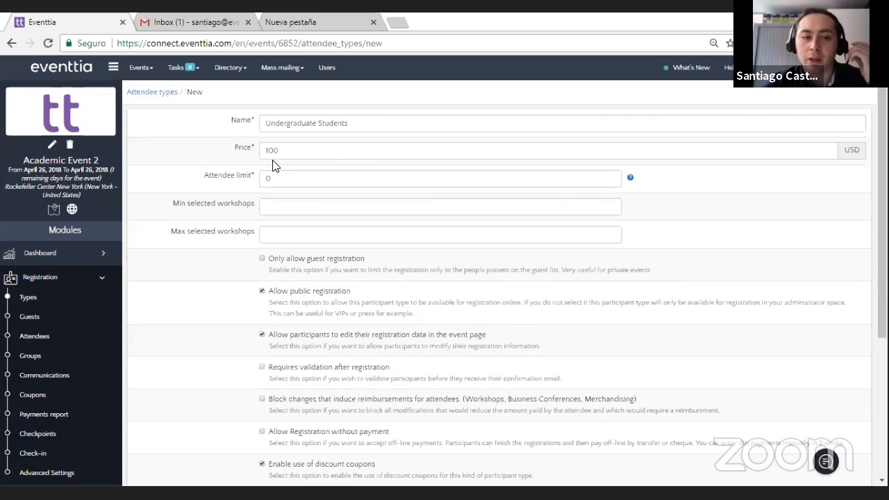
pyautogui.doubleClick(283, 177)
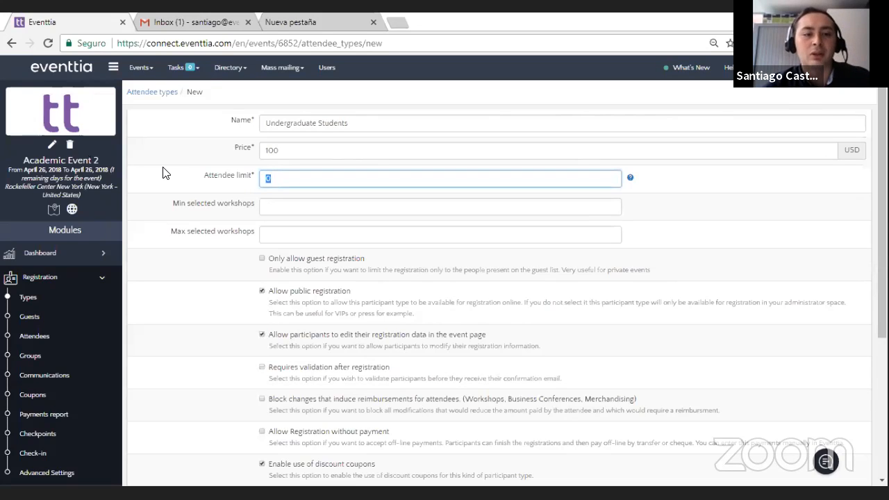
pyautogui.write('1')
pyautogui.press('BackSpace')
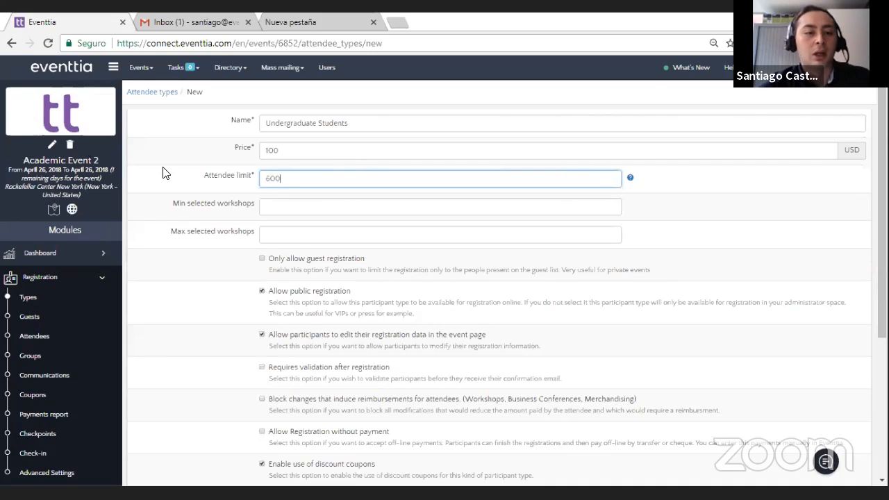
pyautogui.click(229, 262)
# Step: Require validation after registration for the Undergraduate Students type and save the new attendee type
pyautogui.scroll(-2, 229, 262)
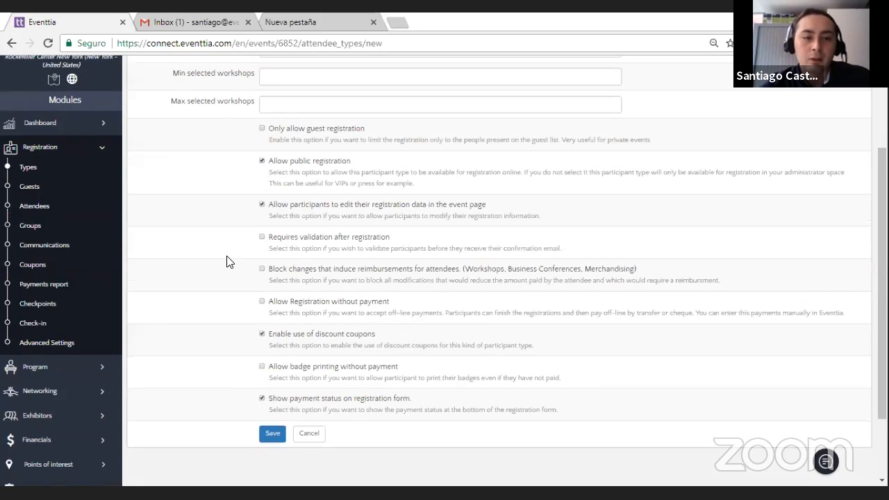
pyautogui.scroll(1, 229, 261)
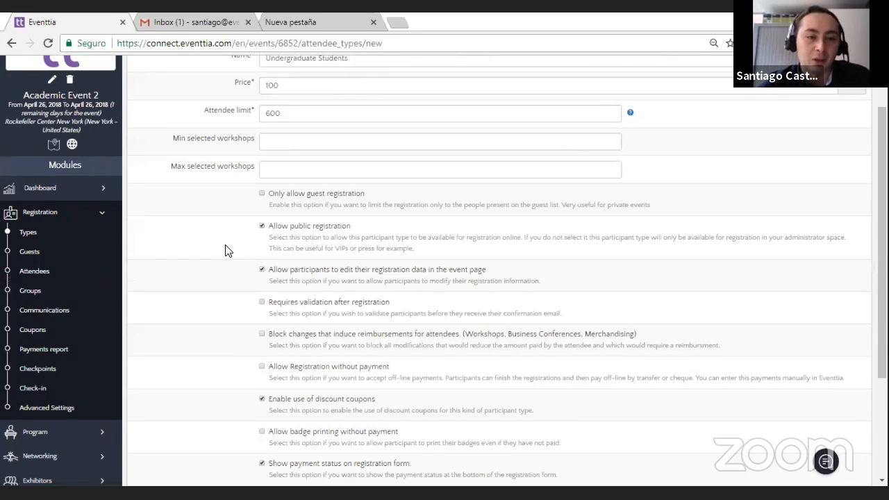
pyautogui.scroll(-1, 254, 162)
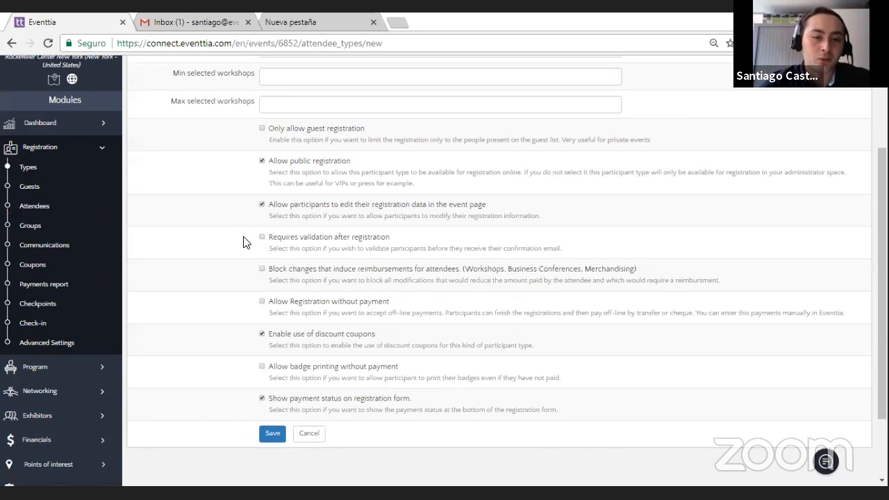
pyautogui.click(262, 238)
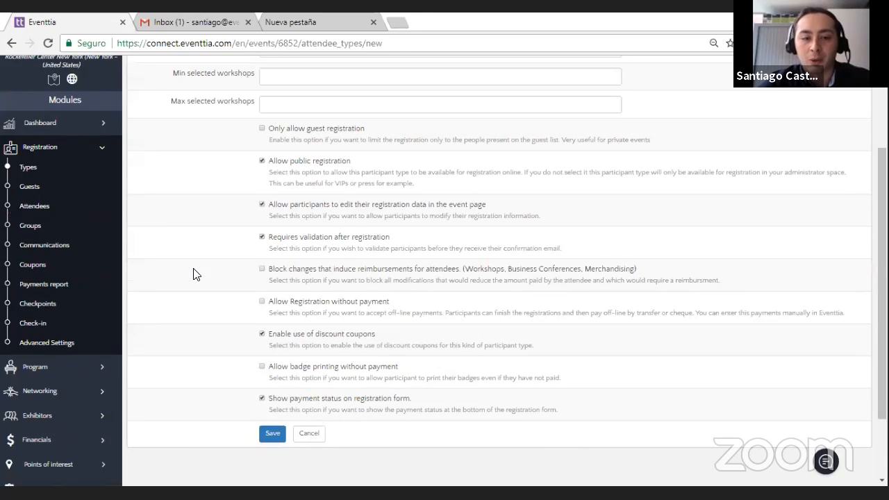
pyautogui.scroll(-1, 195, 272)
pyautogui.scroll(2, 347, 205)
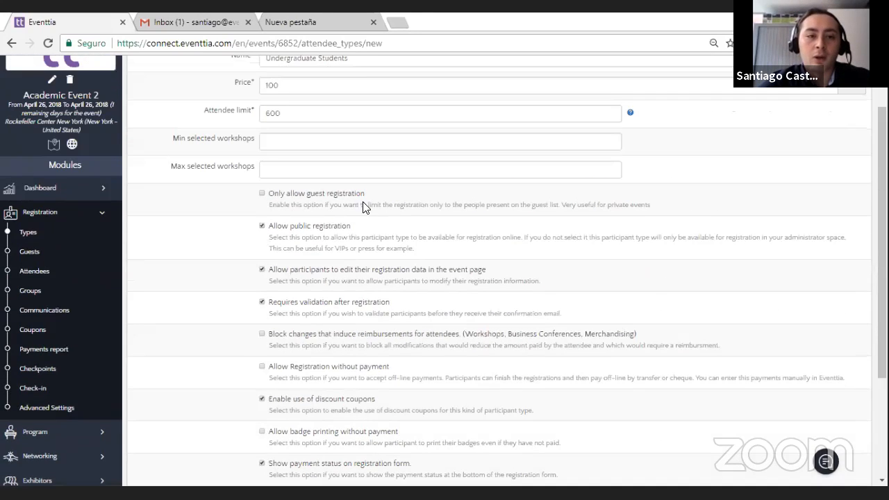
pyautogui.scroll(-1, 229, 271)
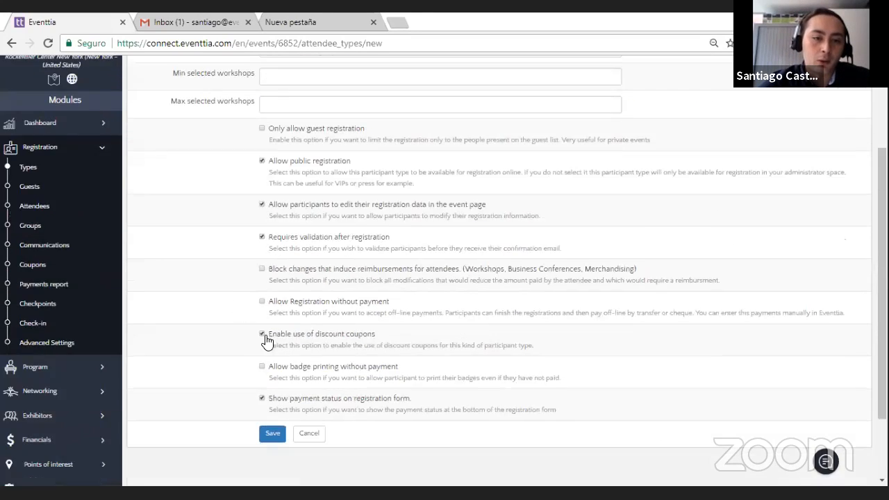
pyautogui.click(274, 434)
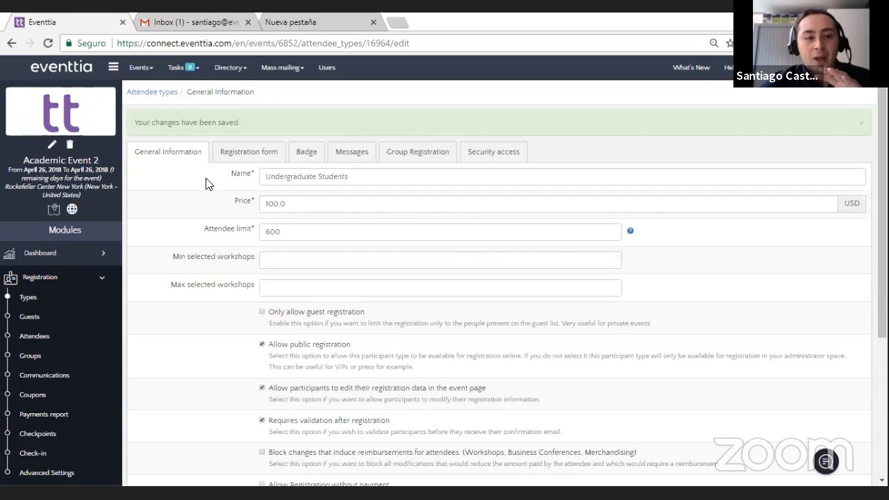
# Step: Rename the default Participants attendee type as "Guests" and save it
pyautogui.click(75, 297)
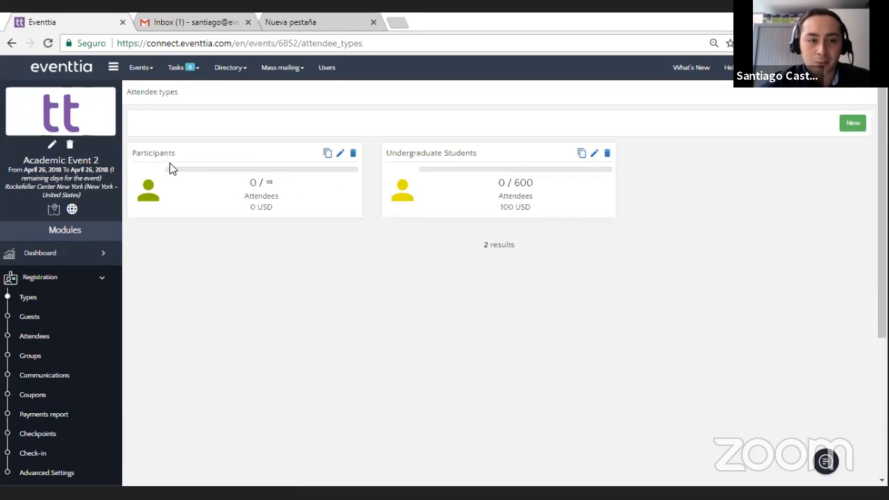
pyautogui.click(340, 154)
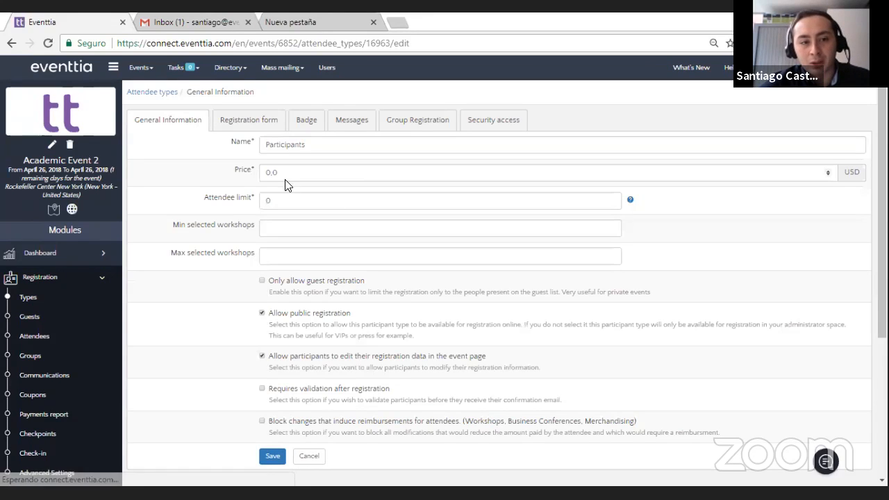
pyautogui.click(73, 300)
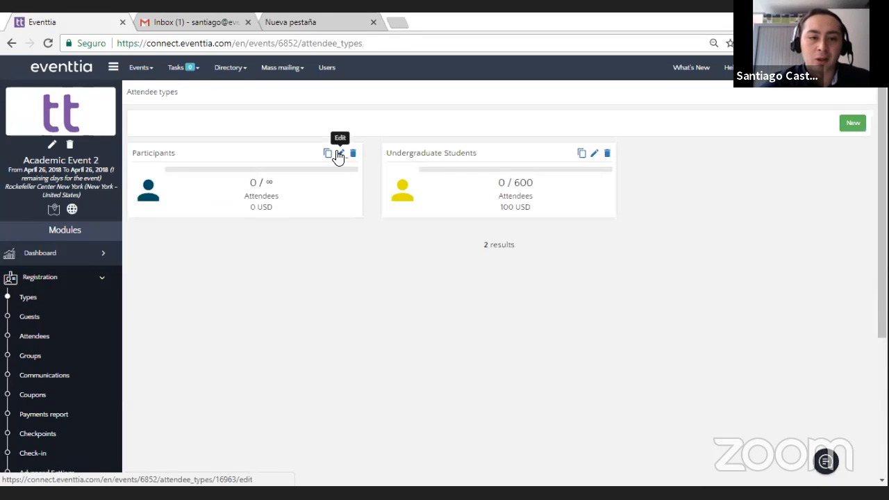
pyautogui.click(340, 154)
pyautogui.doubleClick(272, 139)
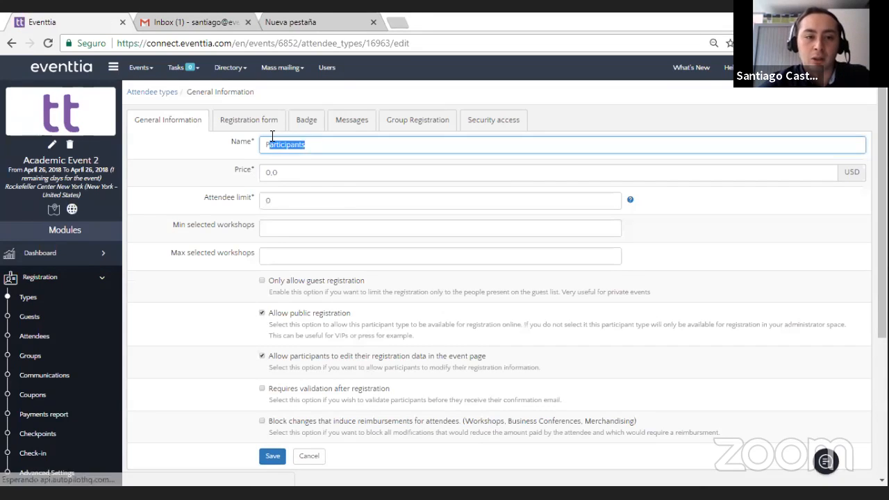
pyautogui.press('BackSpace')
pyautogui.write('Gu')
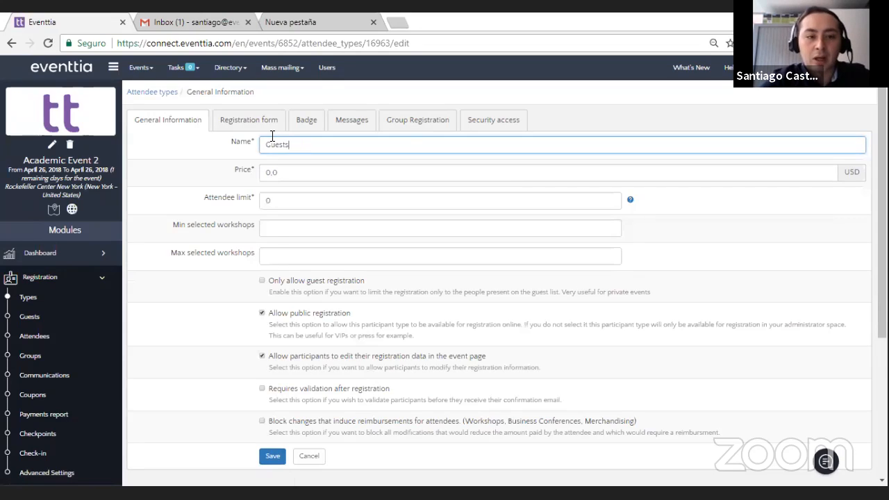
pyautogui.write('ests')
pyautogui.click(273, 457)
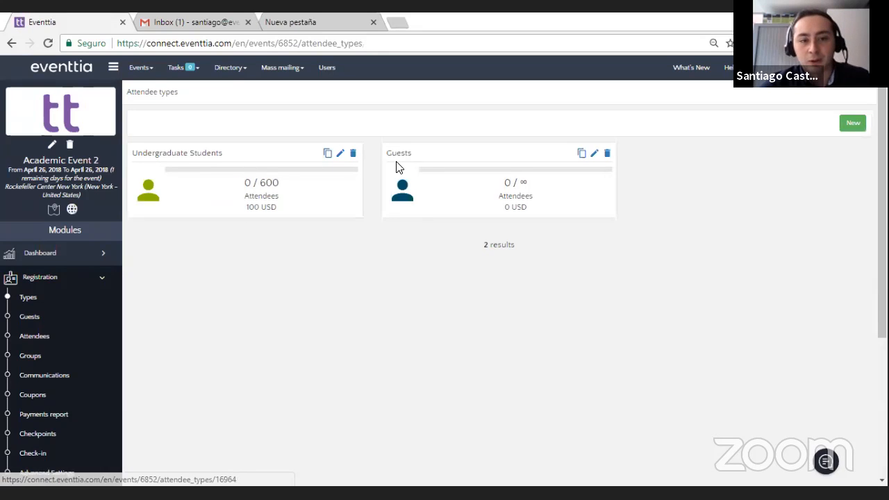
# Step: Open the Undergraduate Students attendee type and go through the fields of its registration form
pyautogui.click(340, 157)
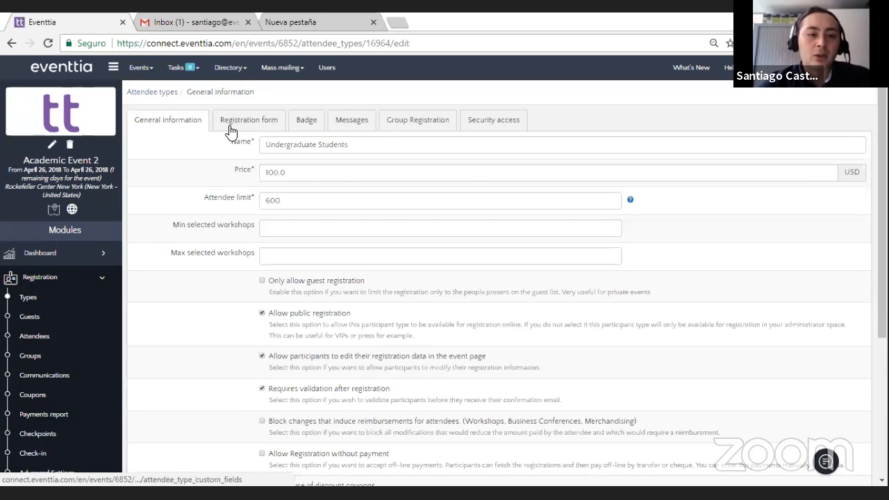
pyautogui.scroll(-3, 272, 202)
pyautogui.scroll(3, 268, 233)
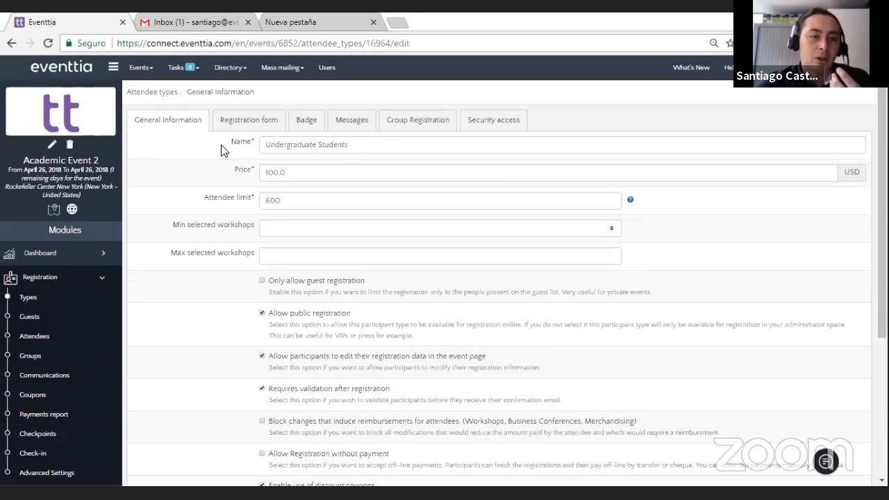
pyautogui.click(234, 123)
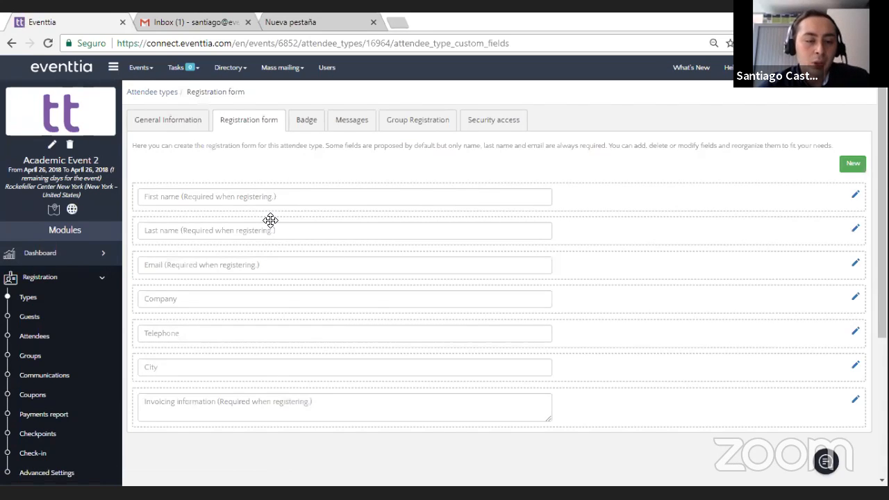
pyautogui.scroll(-2, 271, 225)
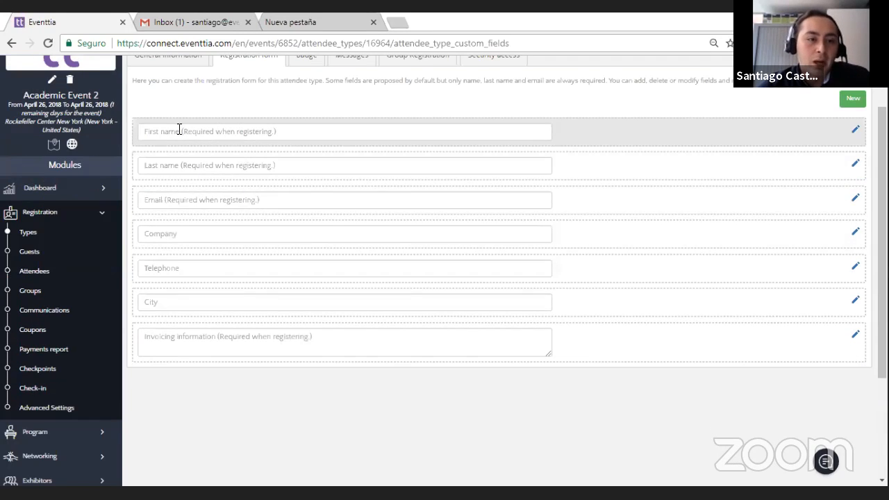
pyautogui.scroll(2, 261, 139)
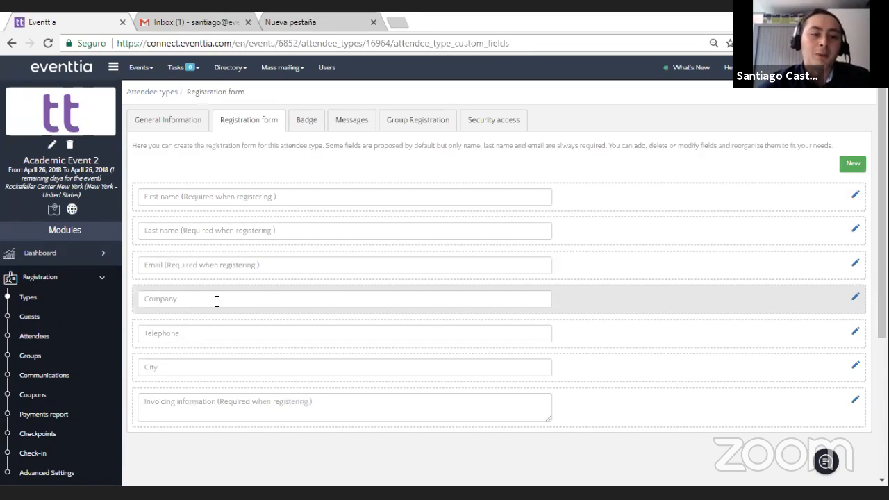
# Step: Review the settings of the Email and Company fields in the registration form, saving each one
pyautogui.click(854, 266)
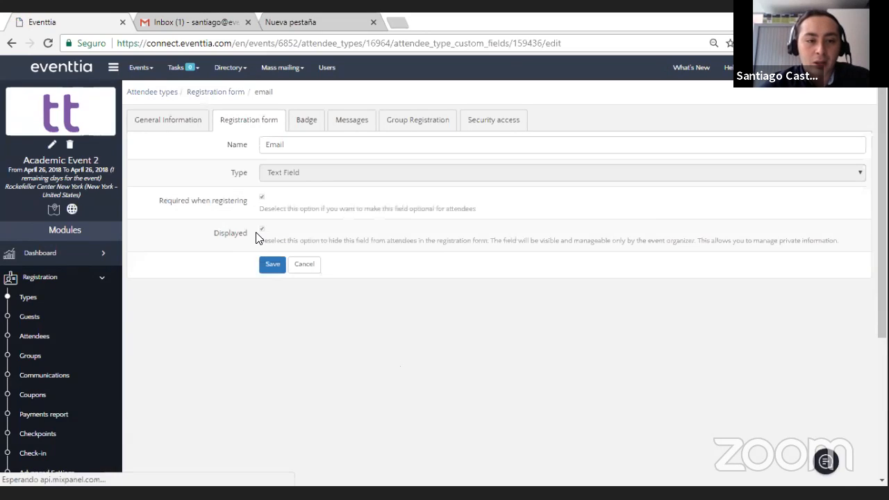
pyautogui.click(274, 270)
pyautogui.scroll(-2, 617, 270)
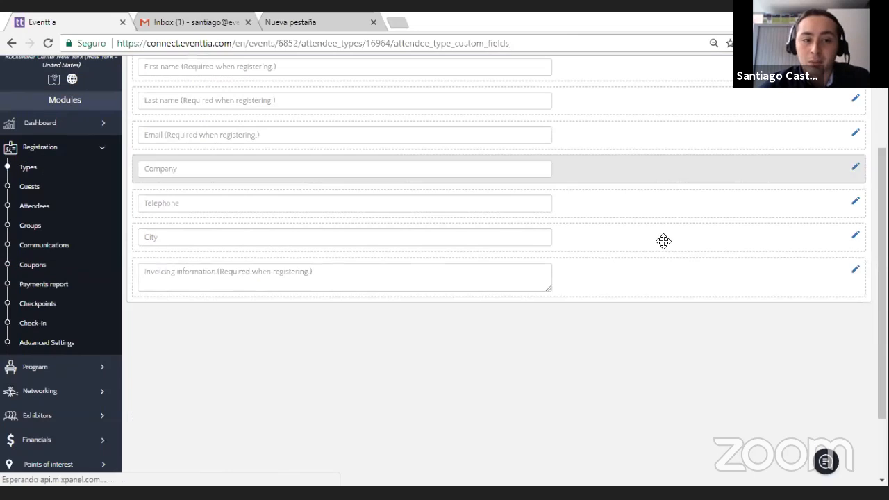
pyautogui.click(854, 169)
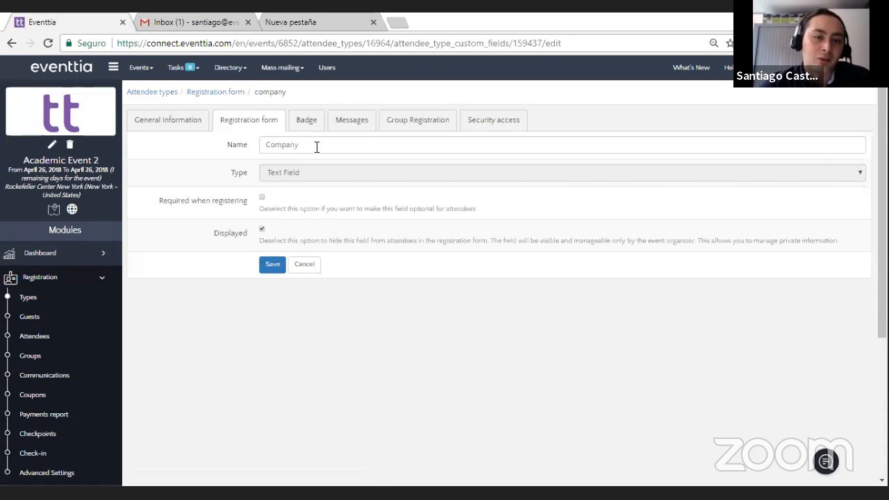
pyautogui.click(272, 264)
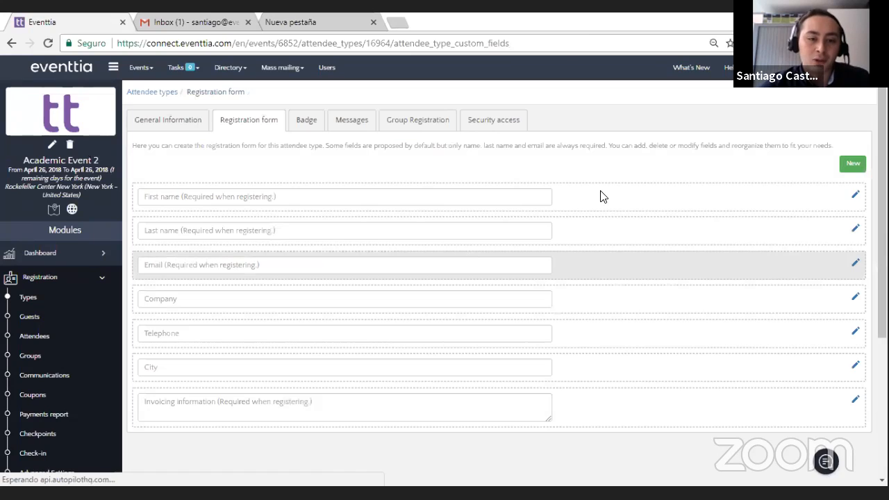
# Step: Start a new registration form field named "Which is the university you represent?"
pyautogui.click(842, 169)
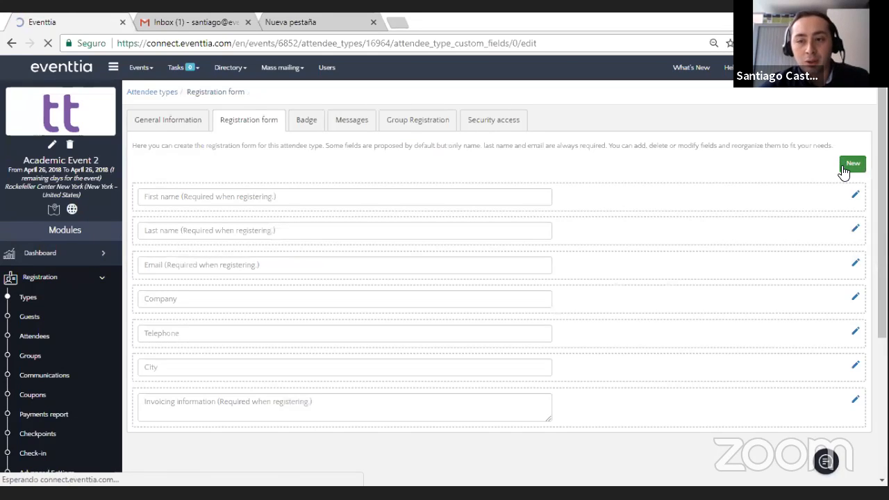
pyautogui.click(347, 144)
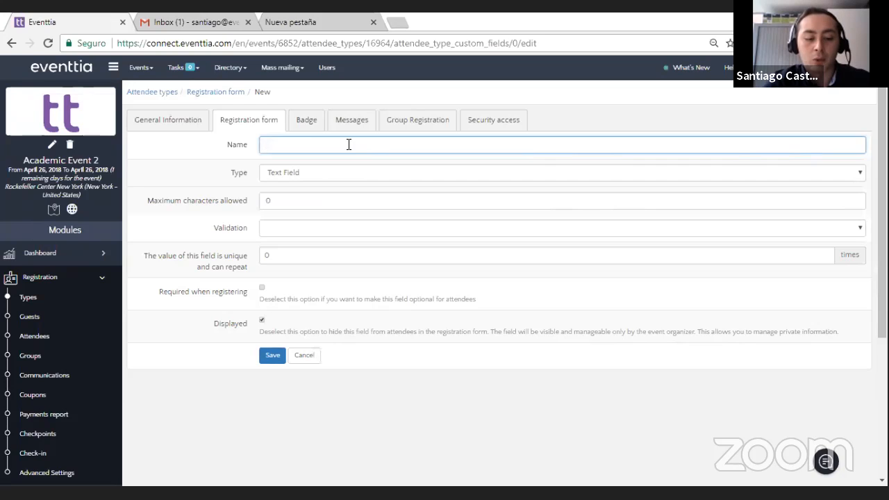
pyautogui.write('Wh')
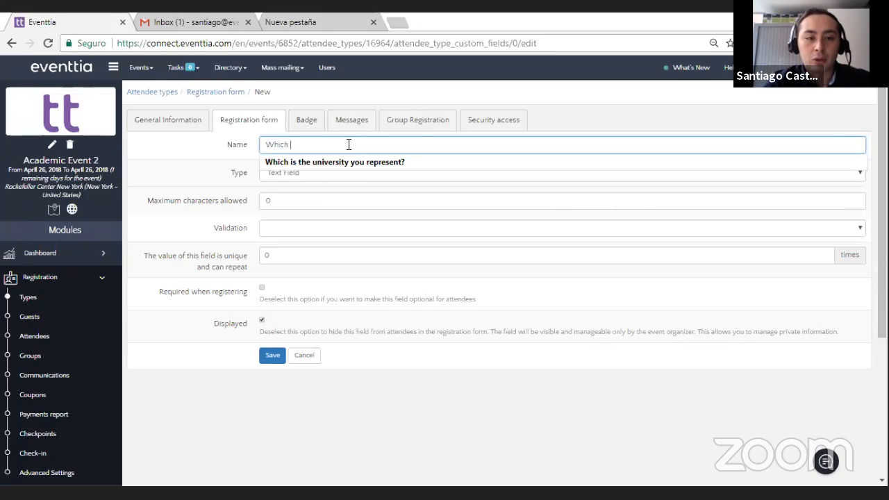
pyautogui.write('ich')
pyautogui.click(356, 161)
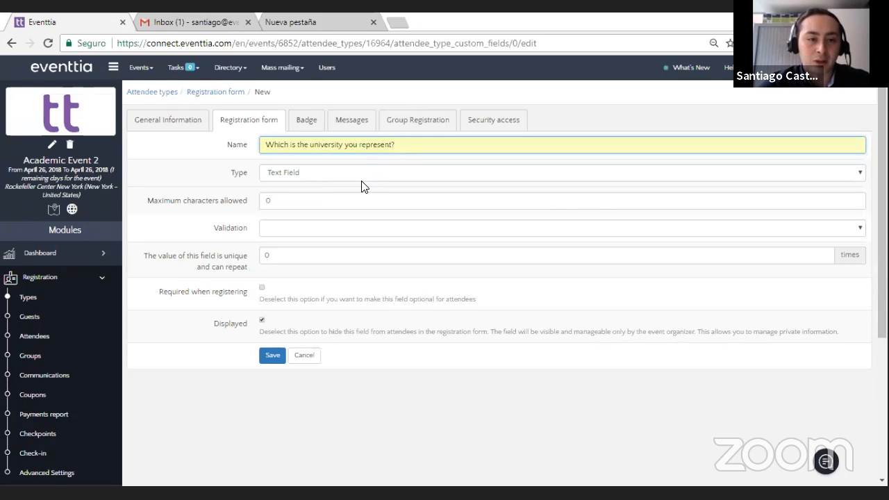
# Step: Set the university field's validation to "Only allows letters", make it required when registering, and save it
pyautogui.scroll(-1, 188, 243)
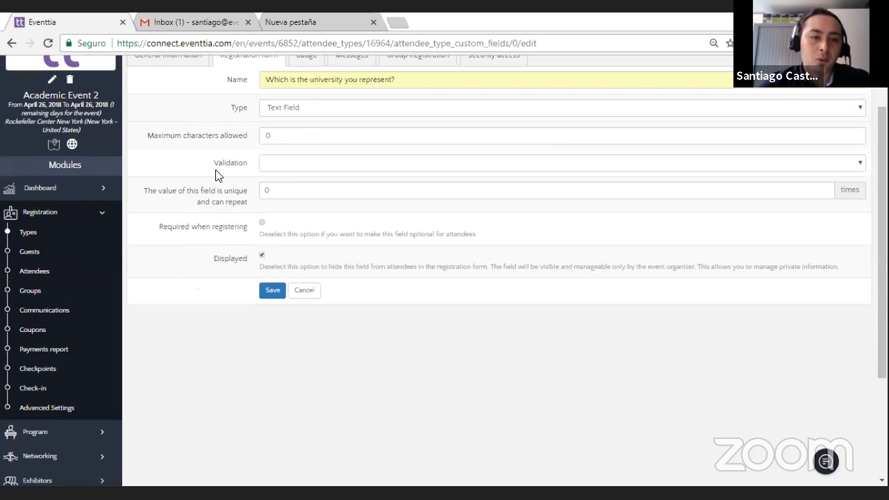
pyautogui.click(290, 162)
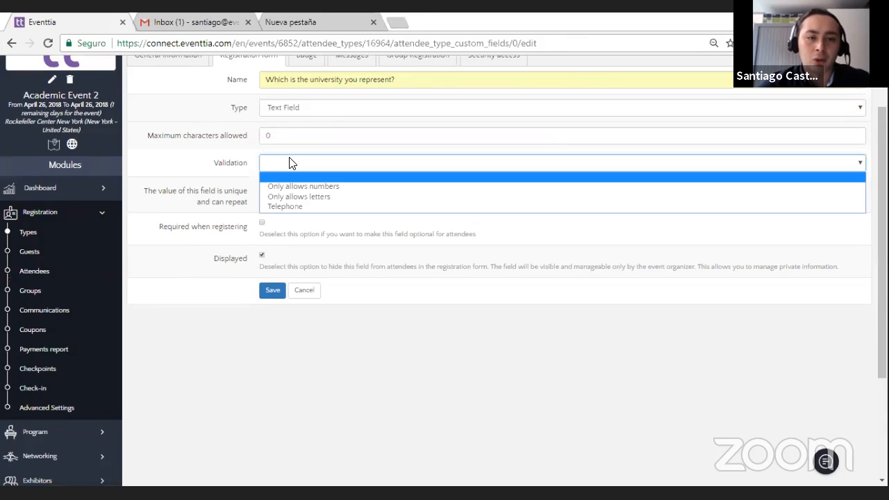
pyautogui.click(300, 197)
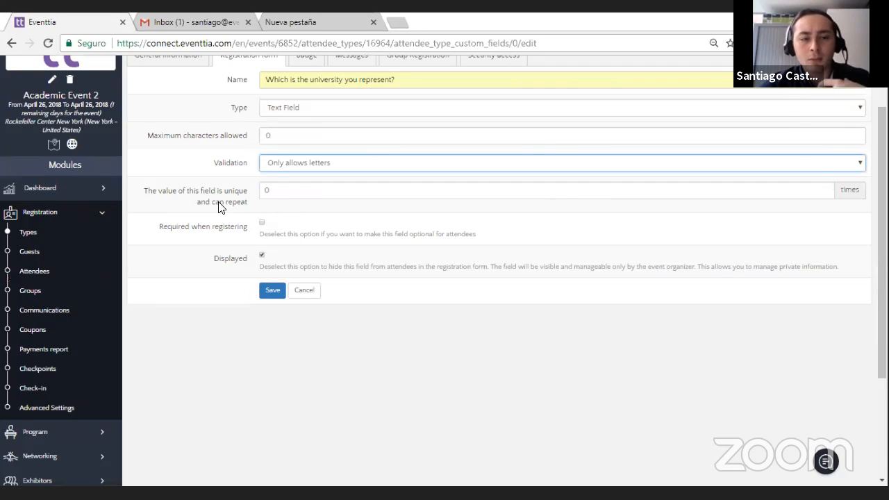
pyautogui.click(262, 223)
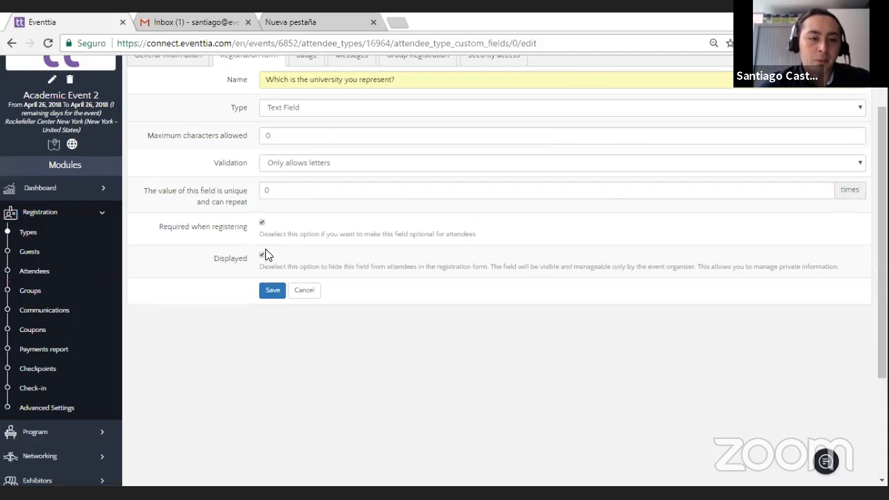
pyautogui.click(275, 294)
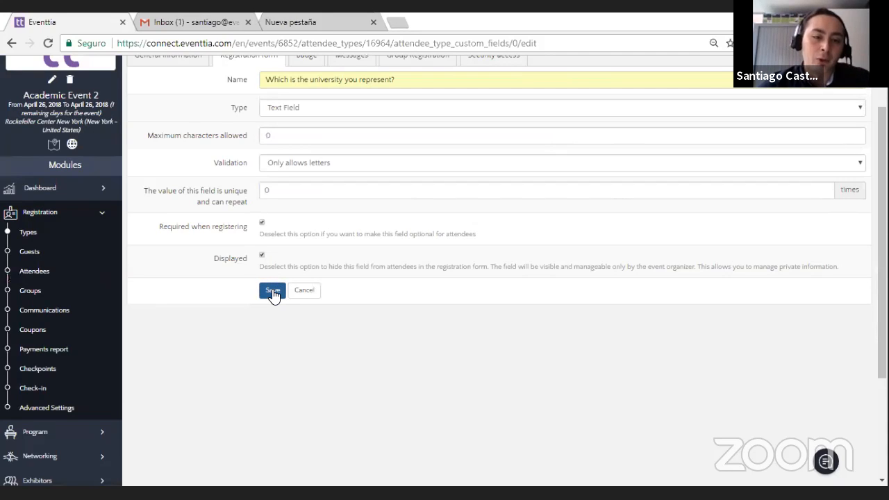
pyautogui.click(274, 294)
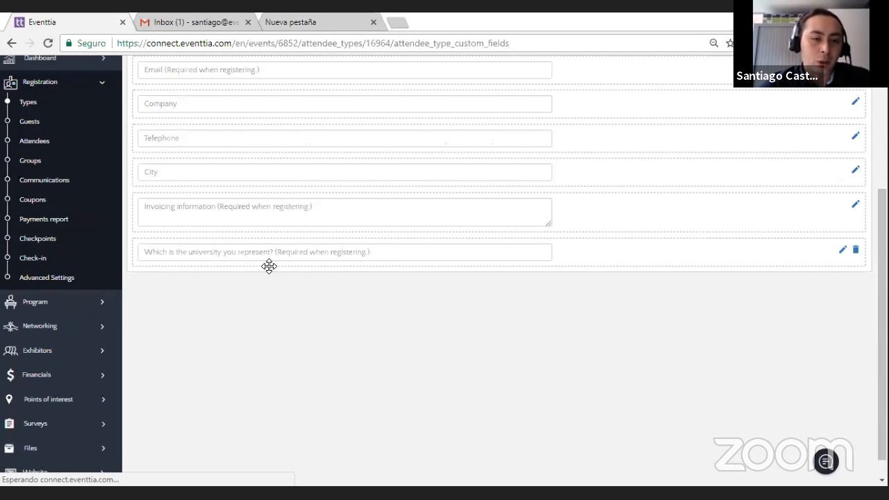
# Step: Move the "Which is the university you represent?" field directly below the Email field in the registration form
pyautogui.moveTo(605, 251); pyautogui.dragTo(549, 173)
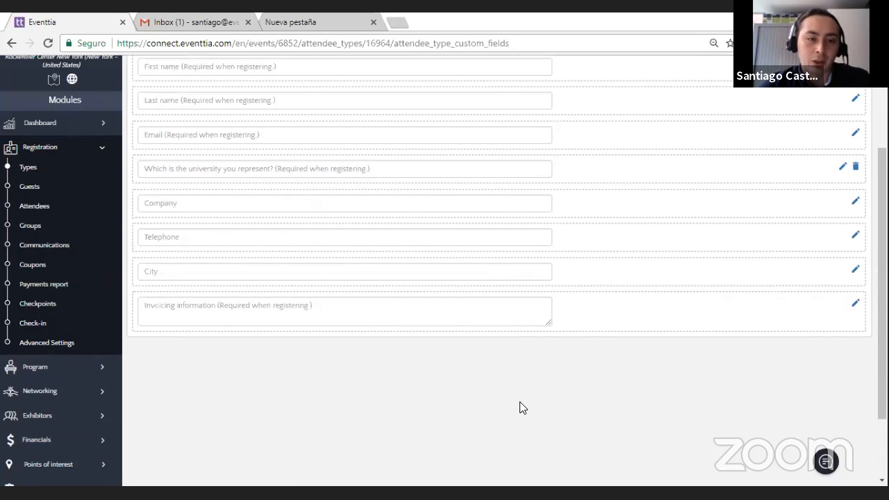
pyautogui.scroll(2, 680, 229)
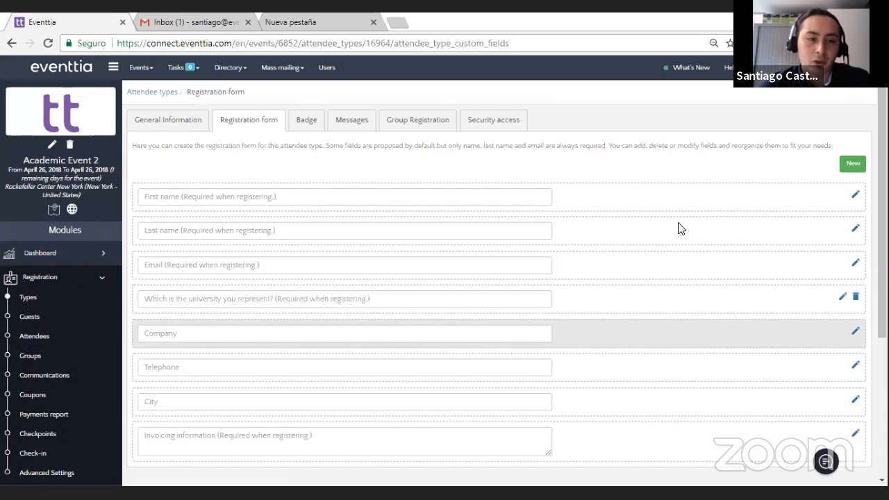
# Step: Start a new registration form field of type Dropdown List named "Which is your year?"
pyautogui.click(845, 167)
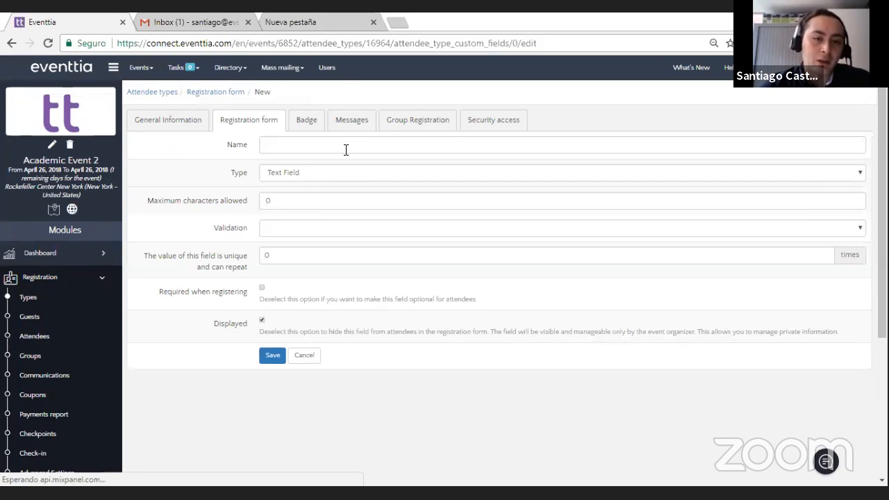
pyautogui.click(334, 171)
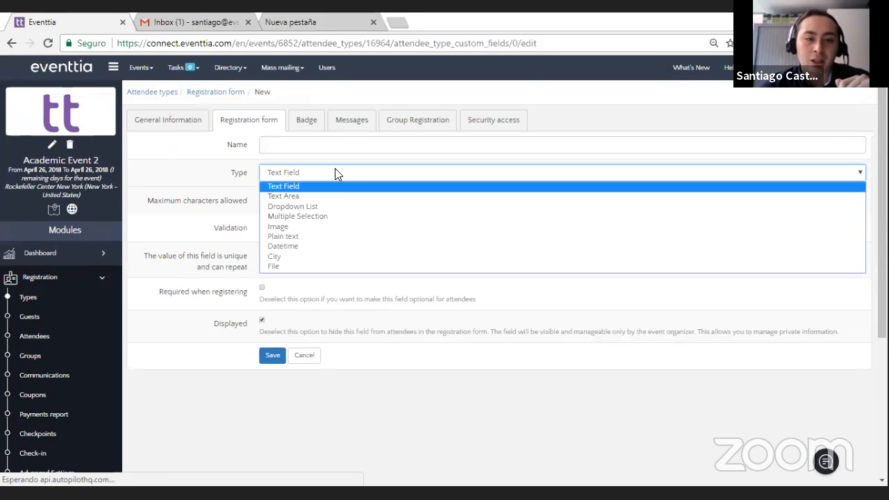
pyautogui.click(350, 206)
pyautogui.click(311, 149)
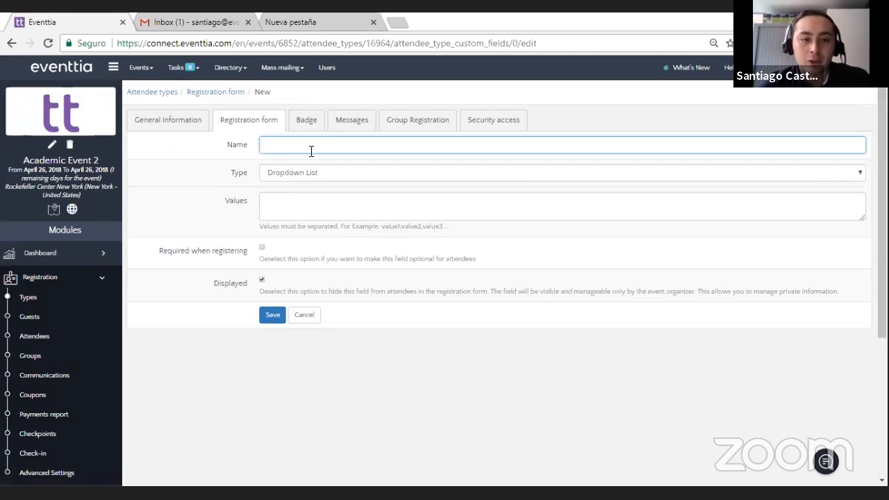
pyautogui.write('W')
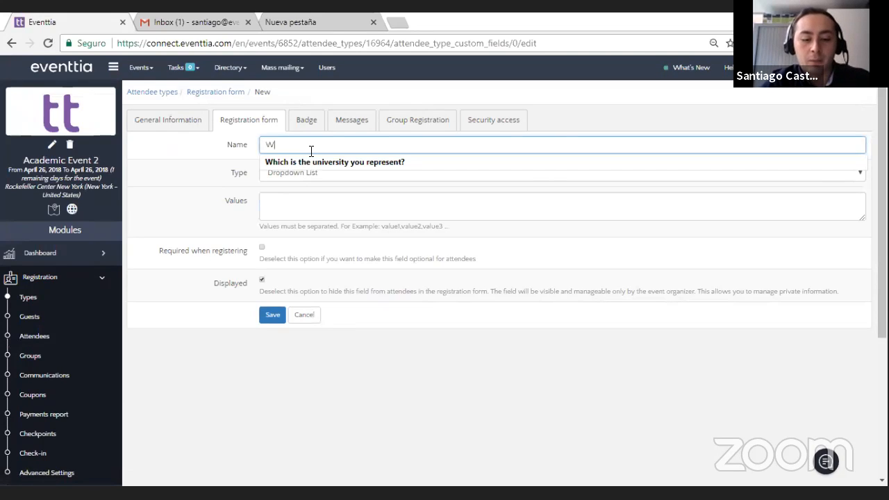
pyautogui.write('hich is your year?')
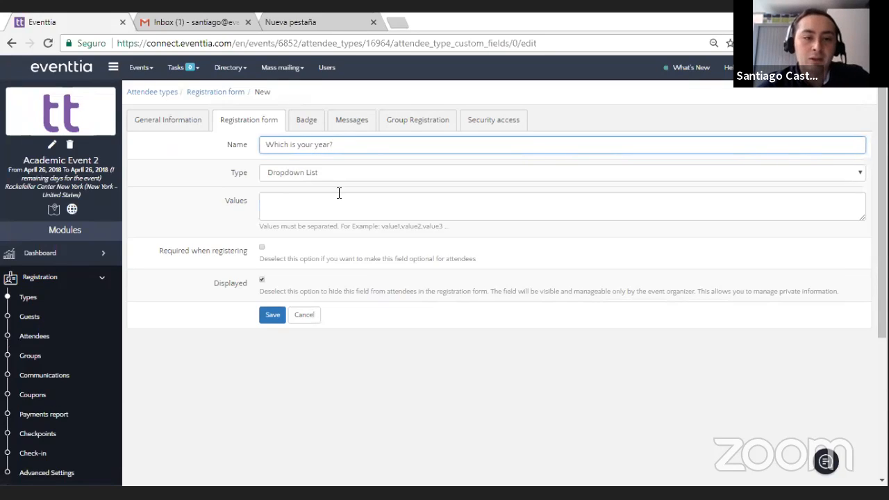
# Step: Enter Freshman, Sophomore, Junior, Senior as the values of the year dropdown field
pyautogui.click(342, 200)
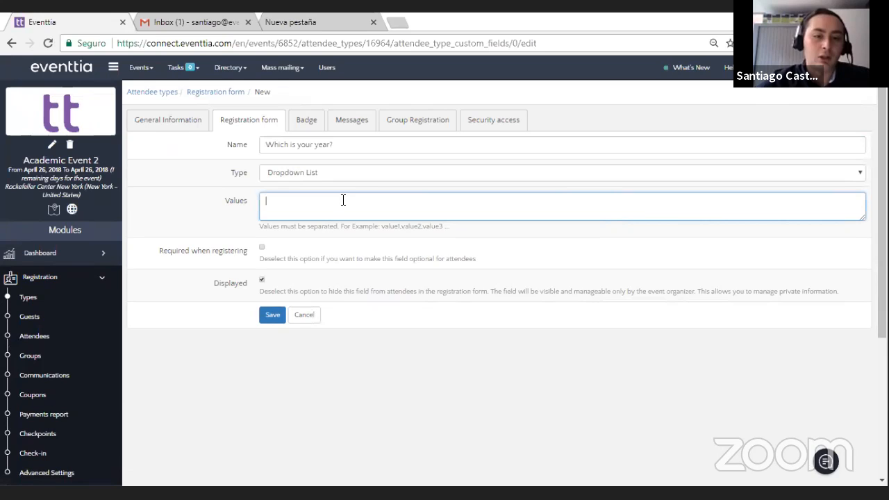
pyautogui.write('Freshaman, Sp')
pyautogui.press('BackSpace')
pyautogui.write('ophmore,')
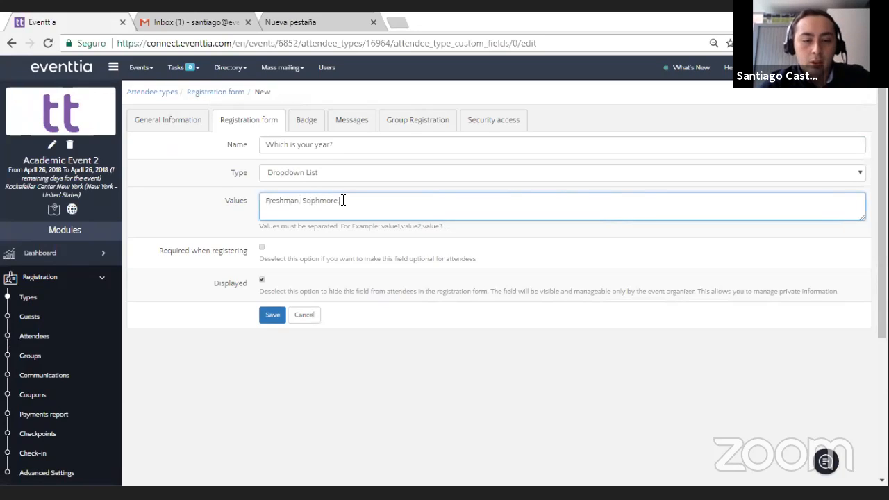
pyautogui.write(' Junior, Senior')
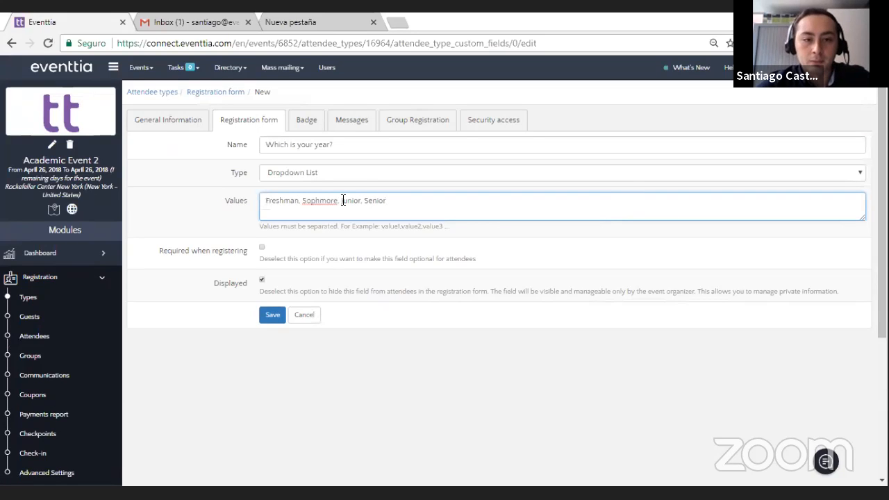
pyautogui.click(323, 202)
pyautogui.write('o')
# Step: Make the year field required when registering and save it
pyautogui.click(536, 265)
pyautogui.click(262, 247)
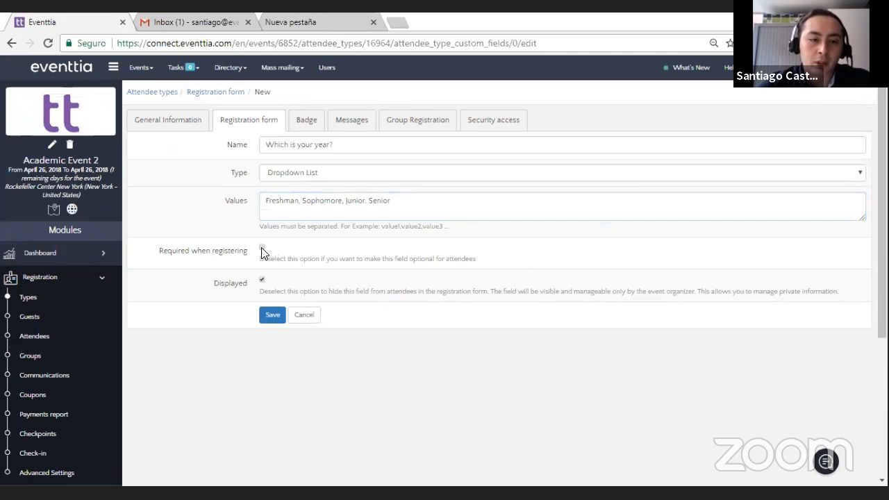
pyautogui.click(272, 316)
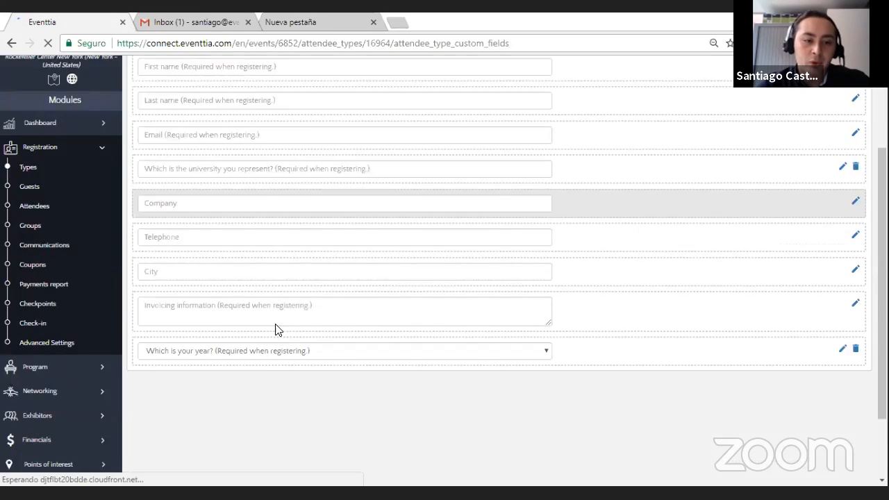
# Step: Move the "Which is your year?" field directly below the university field and check its list of options
pyautogui.scroll(-1, 275, 329)
pyautogui.moveTo(264, 294); pyautogui.dragTo(341, 291)
pyautogui.scroll(2, 246, 155)
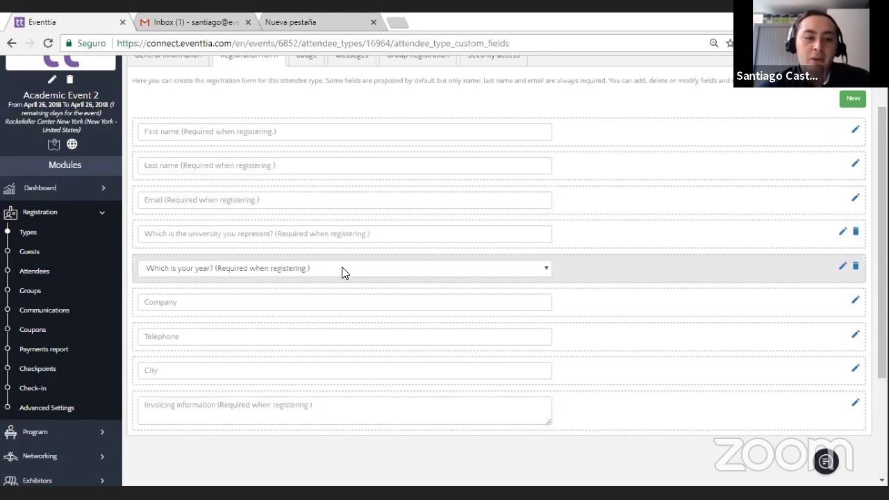
pyautogui.click(342, 269)
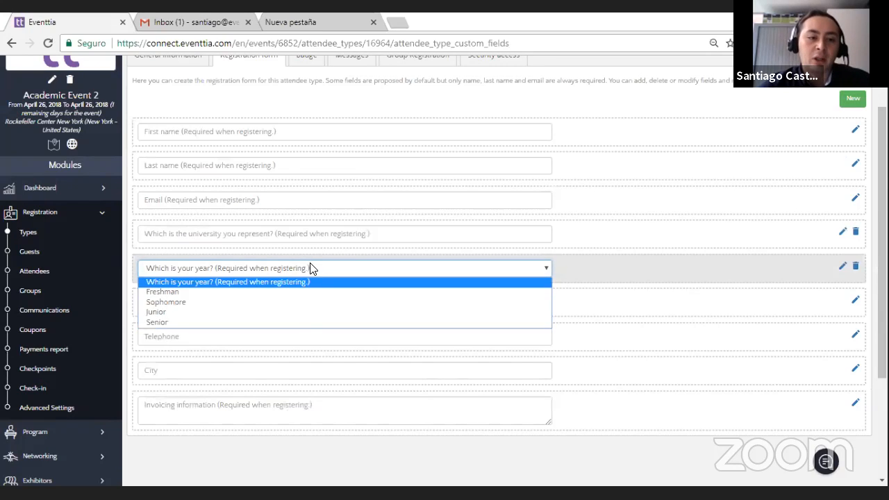
pyautogui.click(310, 268)
pyautogui.click(367, 441)
pyautogui.scroll(2, 367, 441)
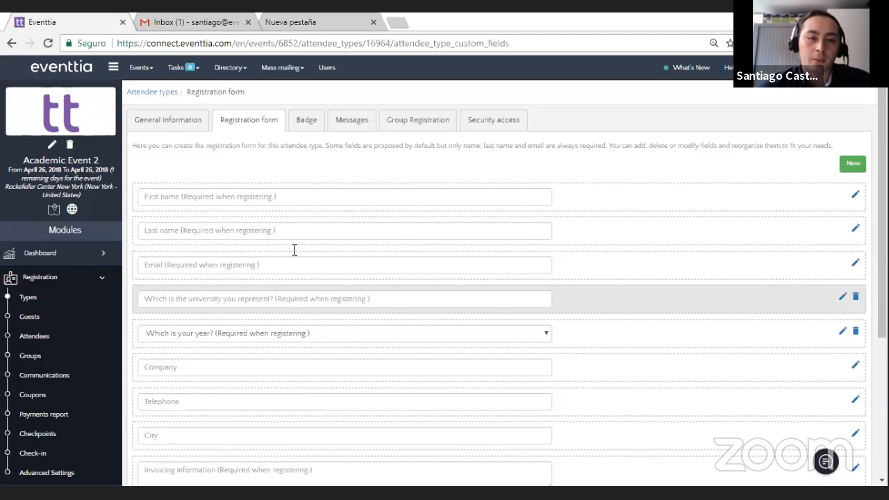
# Step: Open the Undergraduate Students badge design, look it through, and compare the Thermal and Deskjet printer types
pyautogui.click(308, 128)
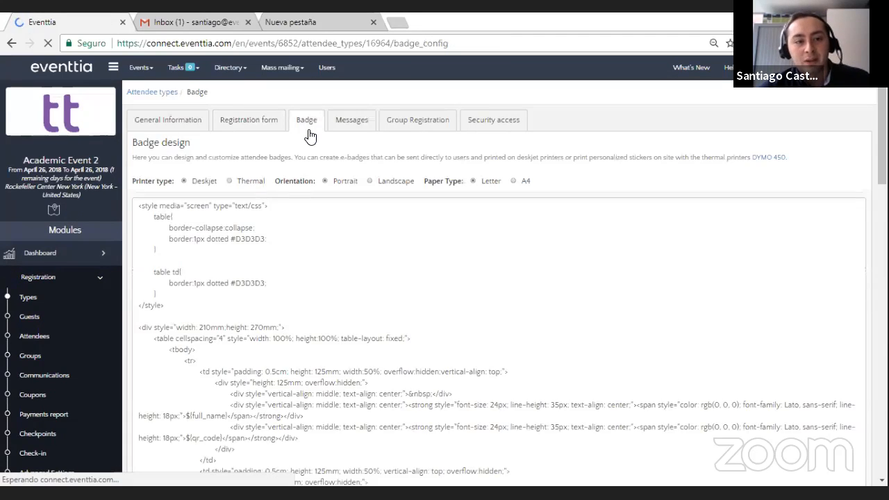
pyautogui.scroll(-1, 175, 279)
pyautogui.scroll(1, 354, 356)
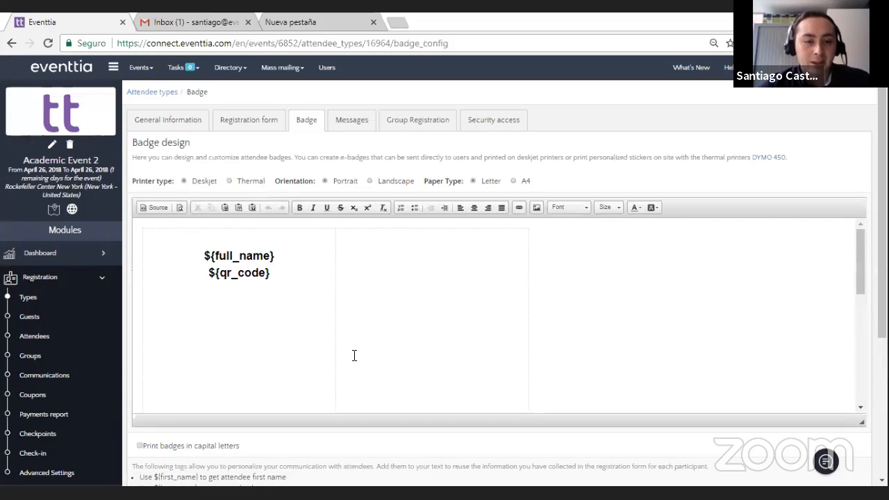
pyautogui.scroll(-3, 313, 284)
pyautogui.scroll(3, 313, 284)
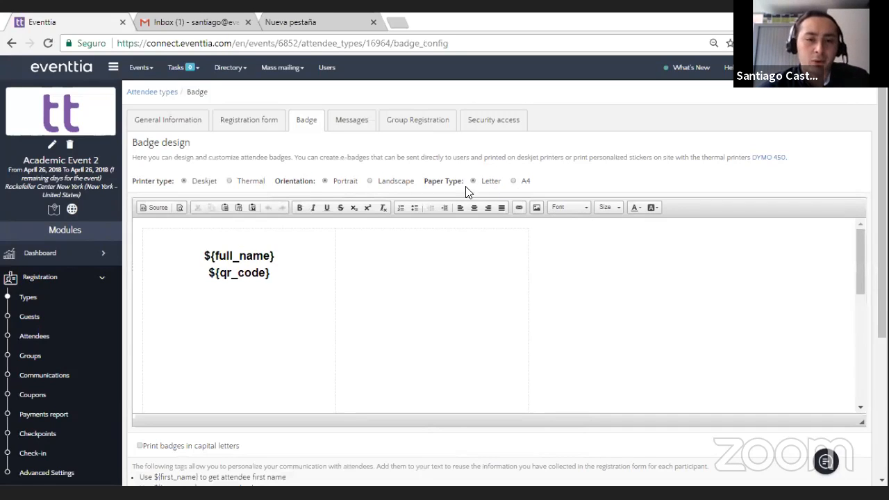
pyautogui.click(233, 181)
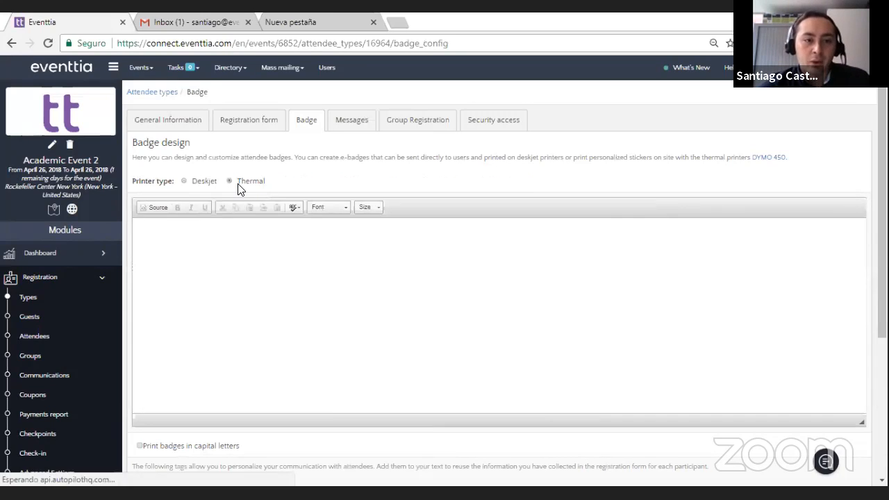
pyautogui.click(183, 181)
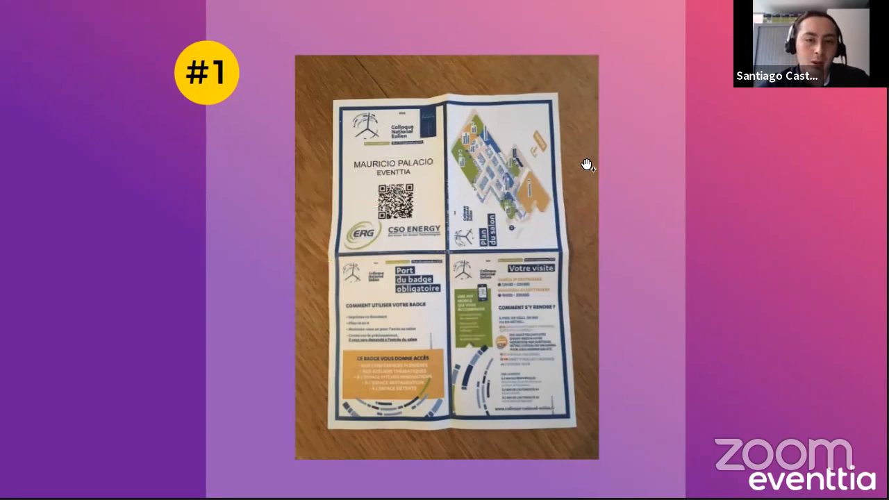
# Step: Go through the example images of printed badges and return to the Eventtia badge design
pyautogui.click(522, 227)
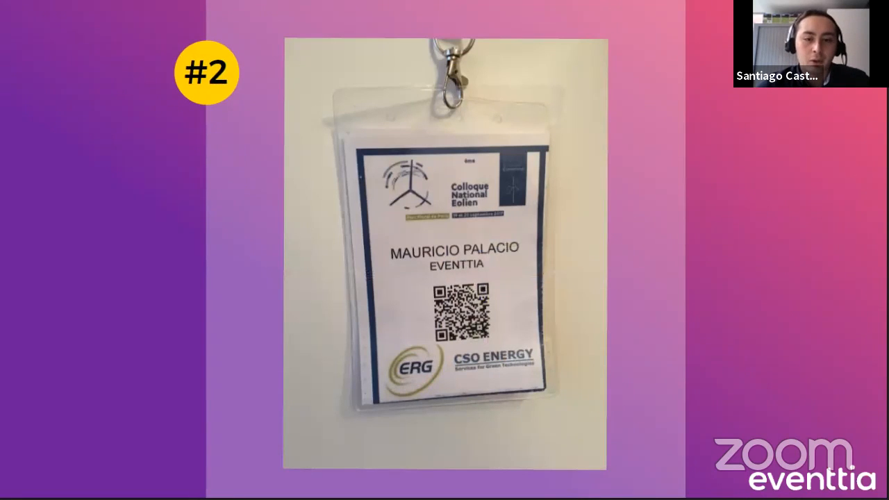
pyautogui.click(475, 151)
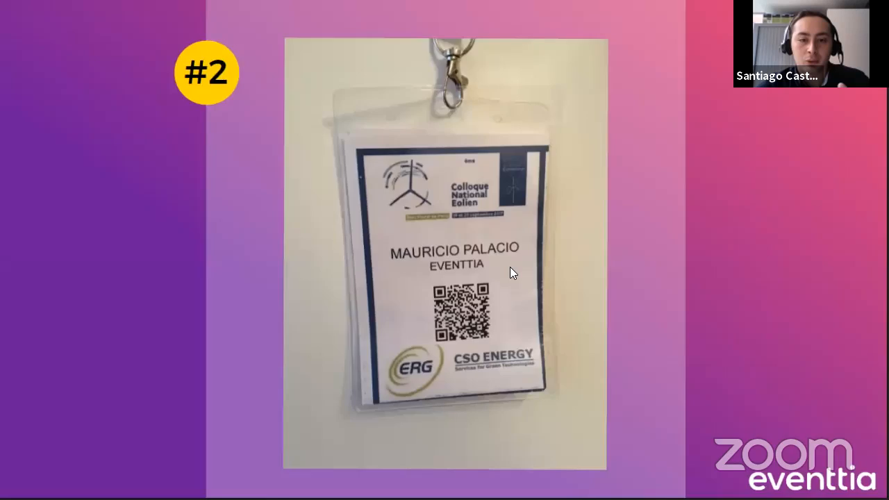
pyautogui.hotkey('alt', 'Tab')
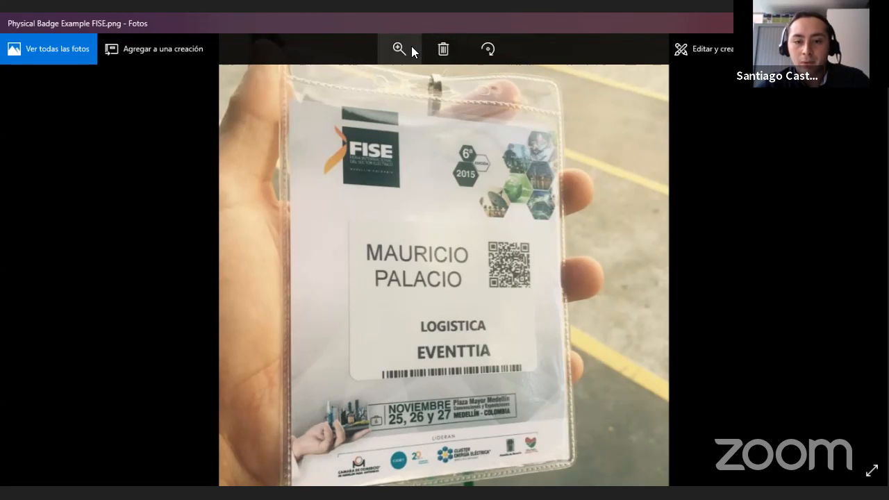
pyautogui.hotkey('alt', 'Tab')
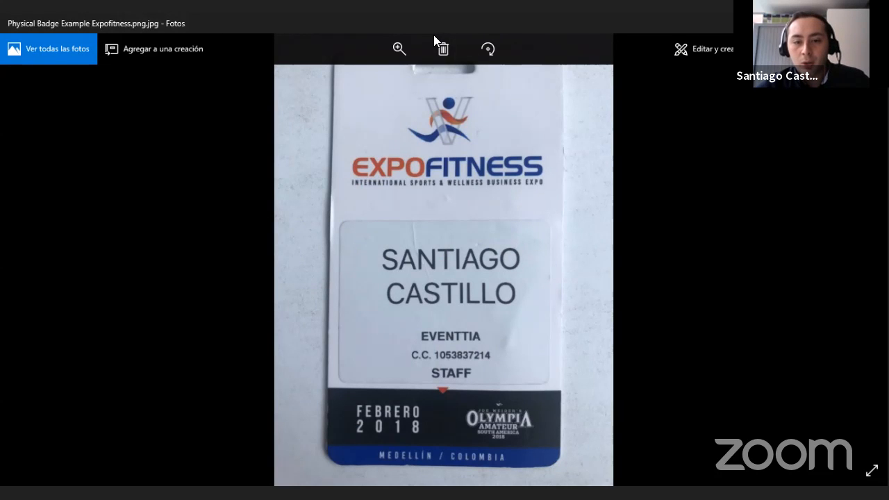
pyautogui.hotkey('alt', 'Tab')
# Step: Add the ${which_is_the_university_you_represent?} tag below the QR code tag on the badge
pyautogui.scroll(-2, 428, 306)
pyautogui.scroll(2, 416, 295)
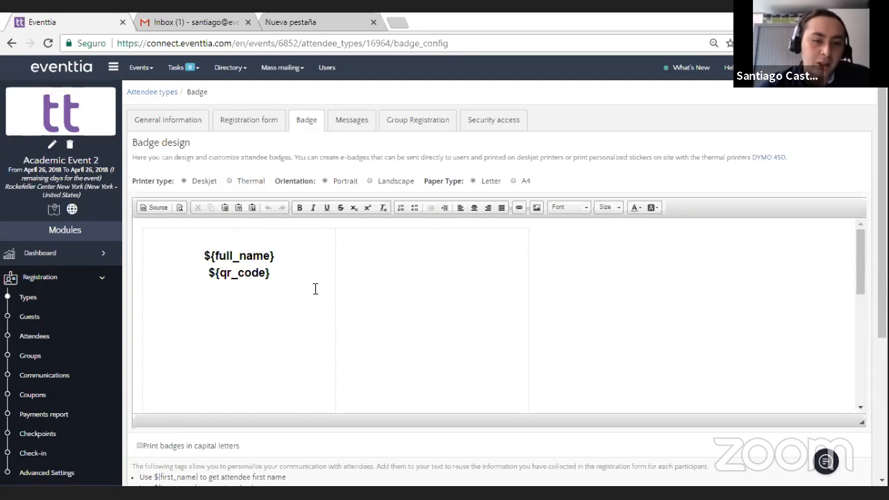
pyautogui.scroll(-3, 407, 460)
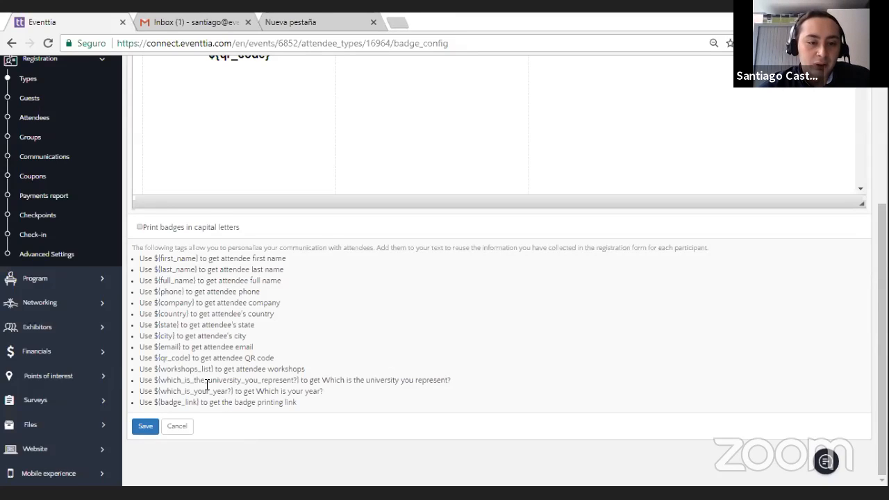
pyautogui.moveTo(299, 380); pyautogui.dragTo(156, 379)
pyautogui.hotkey('ctrl', 'c')
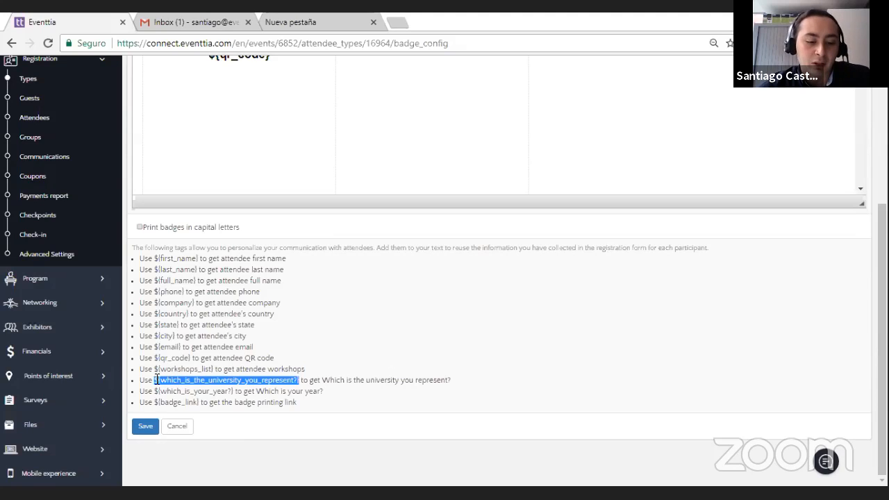
pyautogui.scroll(2, 312, 195)
pyautogui.click(311, 196)
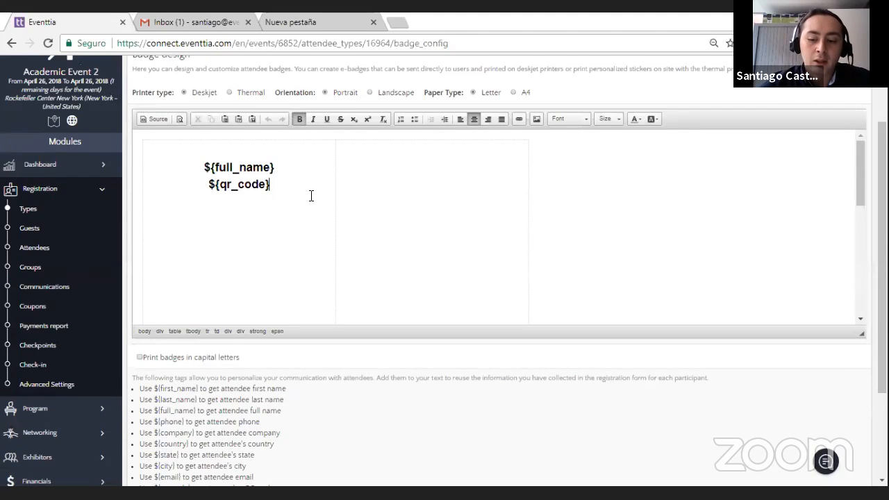
pyautogui.hotkey('ctrl', 'v')
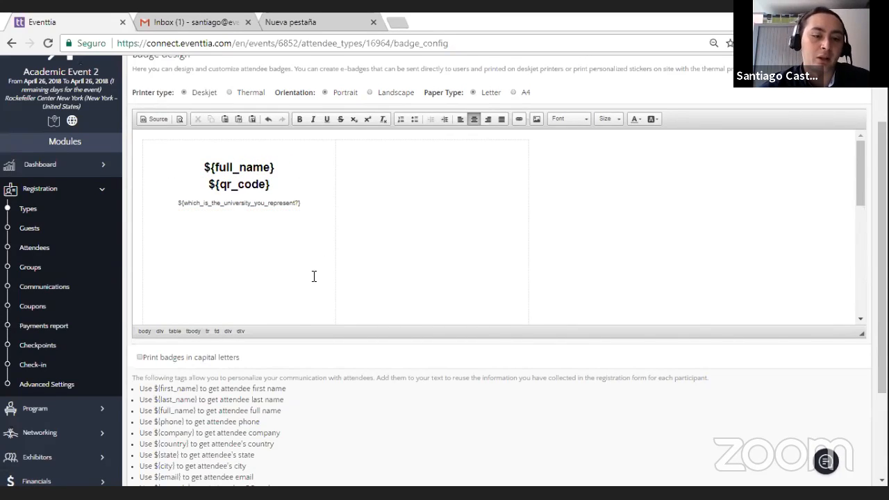
# Step: Add the ${which_is_your_year?} tag below the university tag on the badge
pyautogui.scroll(-2, 297, 280)
pyautogui.scroll(1, 246, 375)
pyautogui.scroll(2, 270, 289)
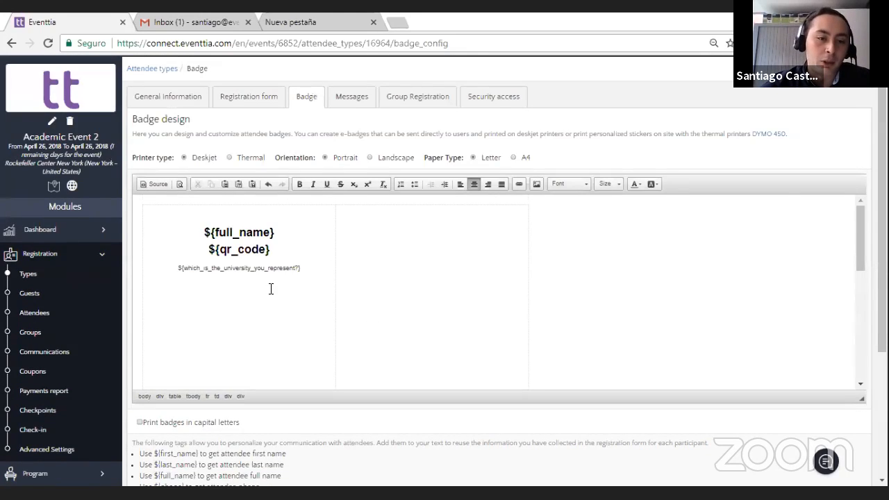
pyautogui.scroll(-3, 314, 429)
pyautogui.moveTo(233, 390); pyautogui.dragTo(153, 390)
pyautogui.hotkey('ctrl', 'c')
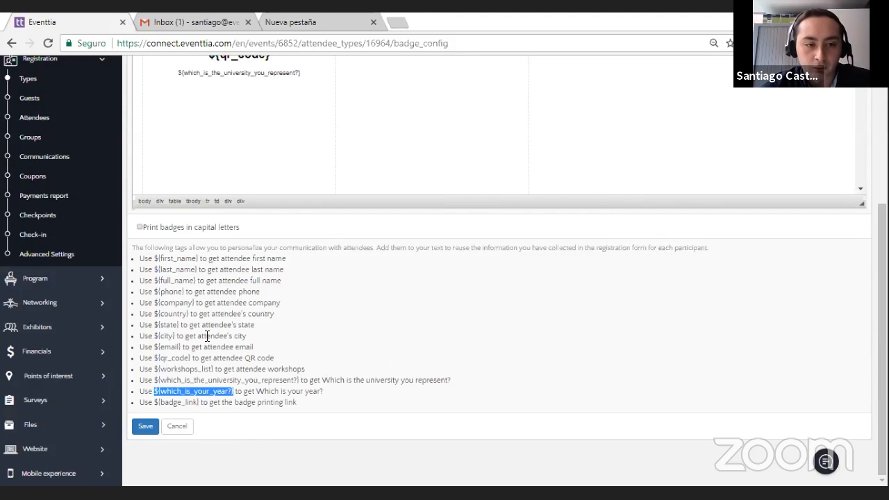
pyautogui.scroll(3, 208, 333)
pyautogui.click(312, 295)
pyautogui.hotkey('ctrl', 'v')
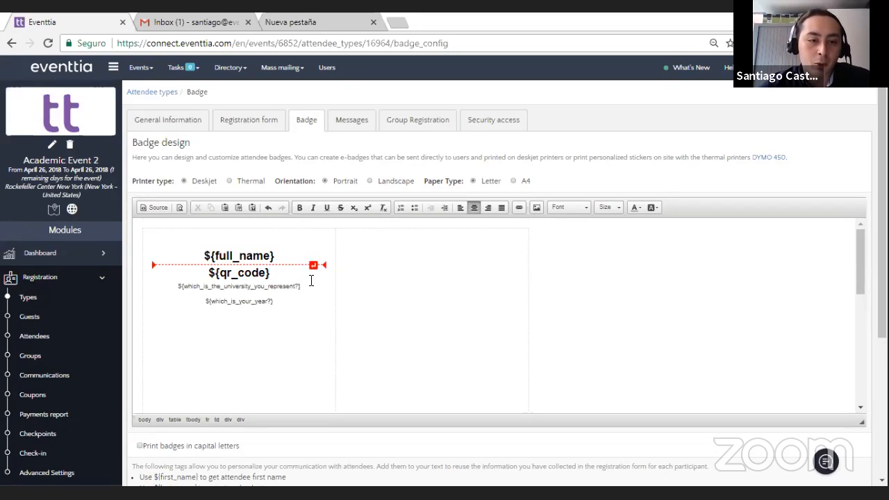
# Step: Set the font size of the university and year tags on the badge to 14 and then to 11
pyautogui.scroll(-3, 274, 294)
pyautogui.scroll(3, 281, 285)
pyautogui.moveTo(309, 307); pyautogui.dragTo(176, 285)
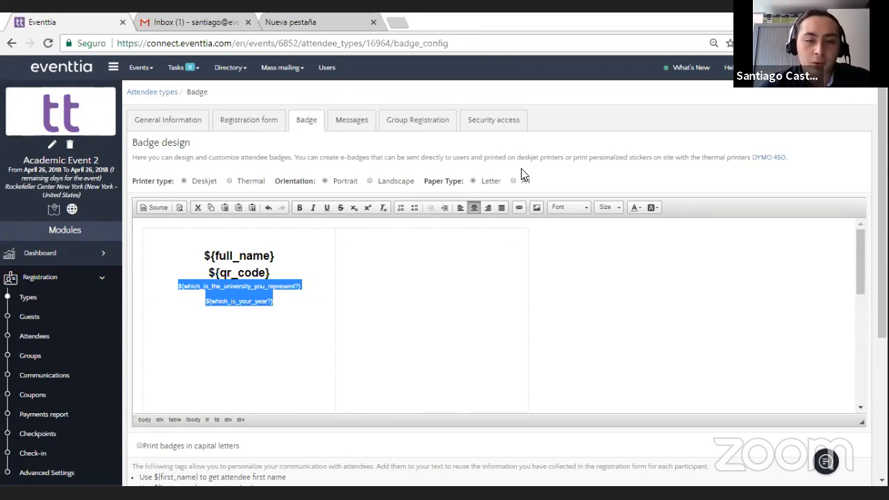
pyautogui.click(609, 207)
pyautogui.scroll(-2, 618, 271)
pyautogui.click(615, 262)
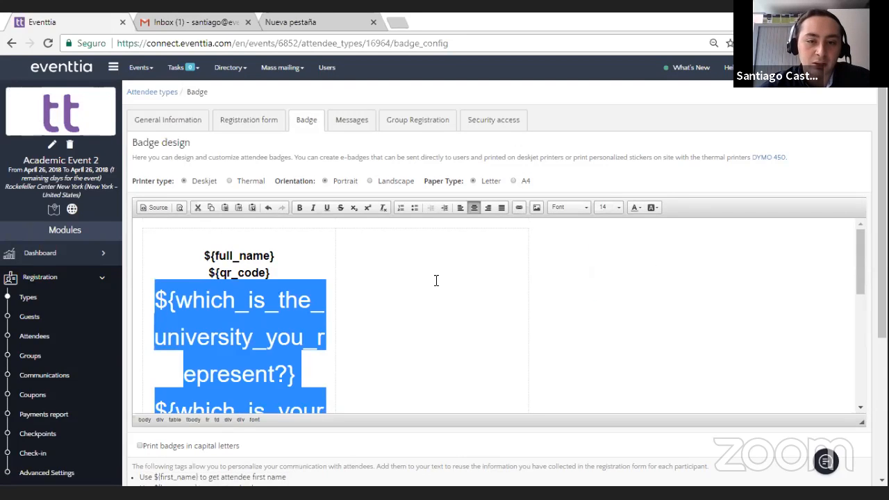
pyautogui.click(620, 209)
pyautogui.scroll(1, 617, 250)
pyautogui.click(616, 249)
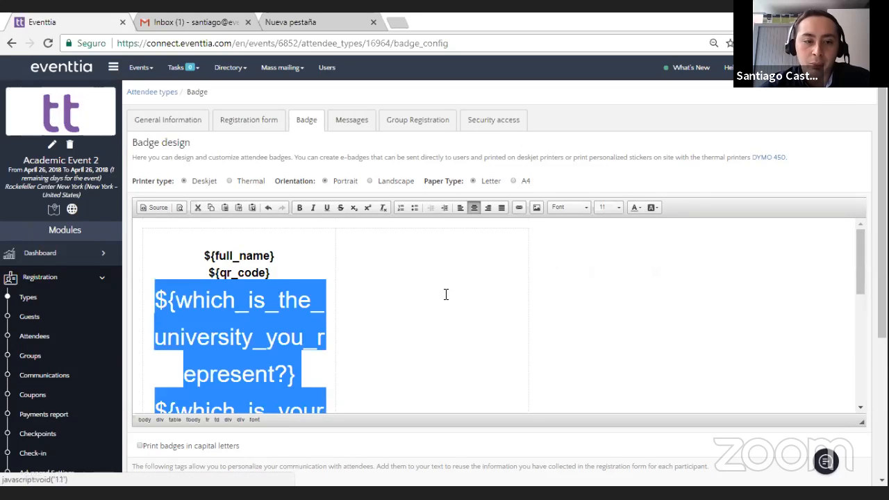
# Step: Reduce the font size of the university and year tags on the badge and save the badge design
pyautogui.click(615, 207)
pyautogui.scroll(1, 611, 233)
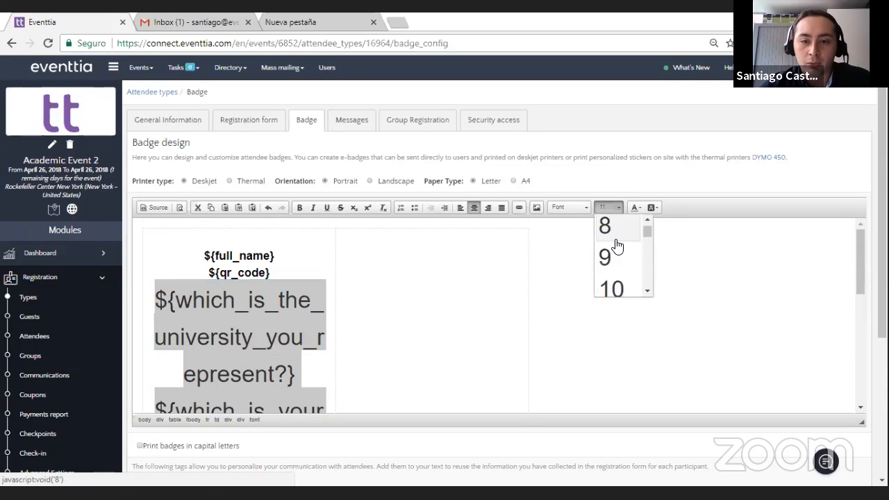
pyautogui.click(359, 284)
pyautogui.click(372, 326)
pyautogui.scroll(-5, 311, 378)
pyautogui.scroll(-3, 311, 377)
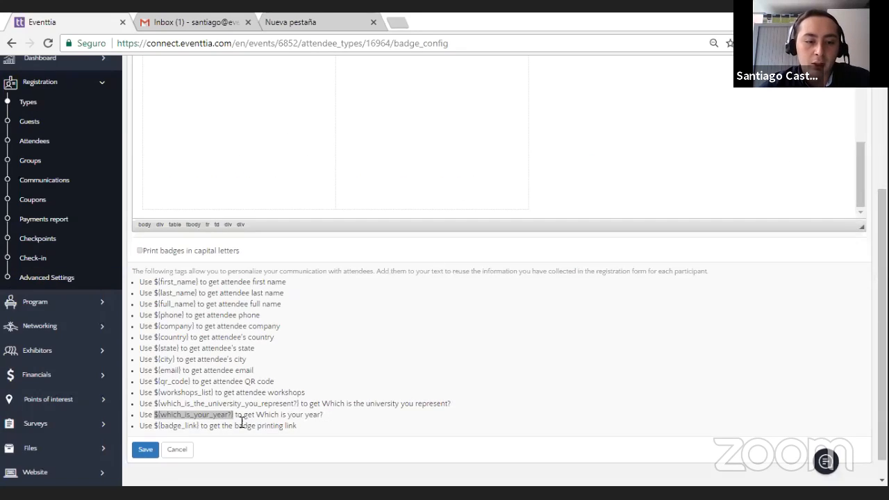
pyautogui.click(145, 451)
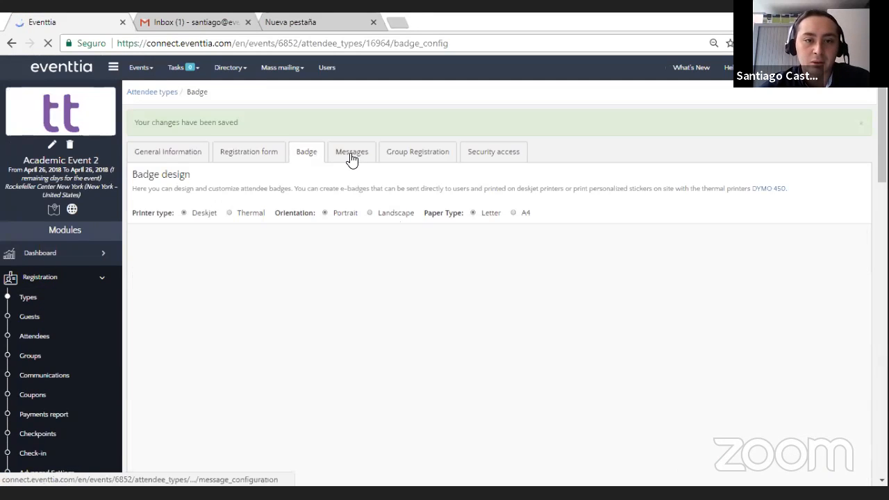
# Step: Review the success registration message, welcome email and rejection email configured for the Undergraduate Students attendee type
pyautogui.click(351, 155)
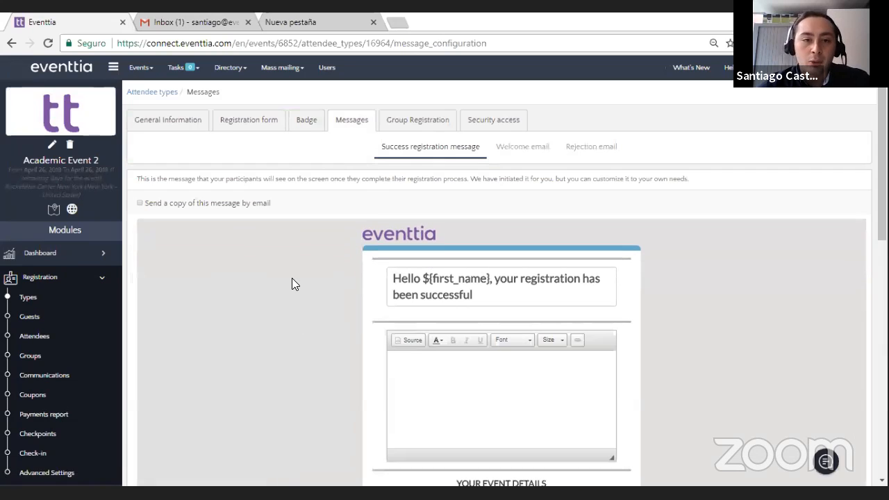
pyautogui.scroll(-1, 301, 253)
pyautogui.scroll(1, 301, 253)
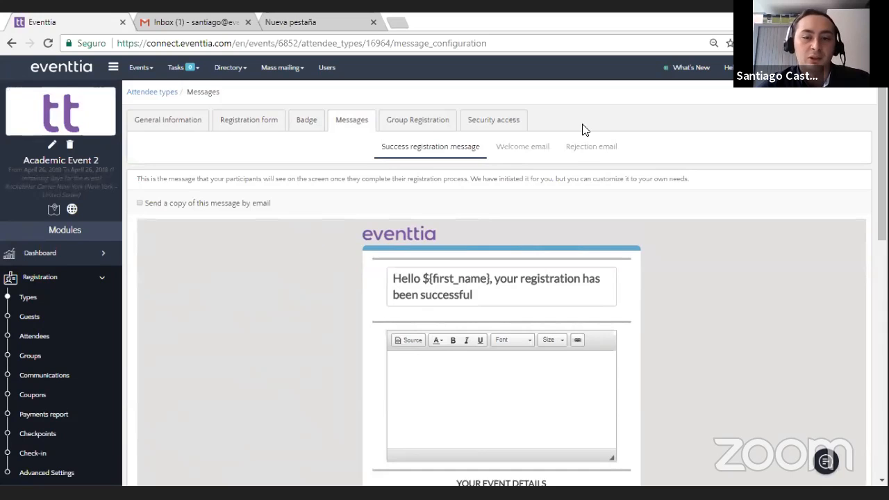
pyautogui.click(547, 147)
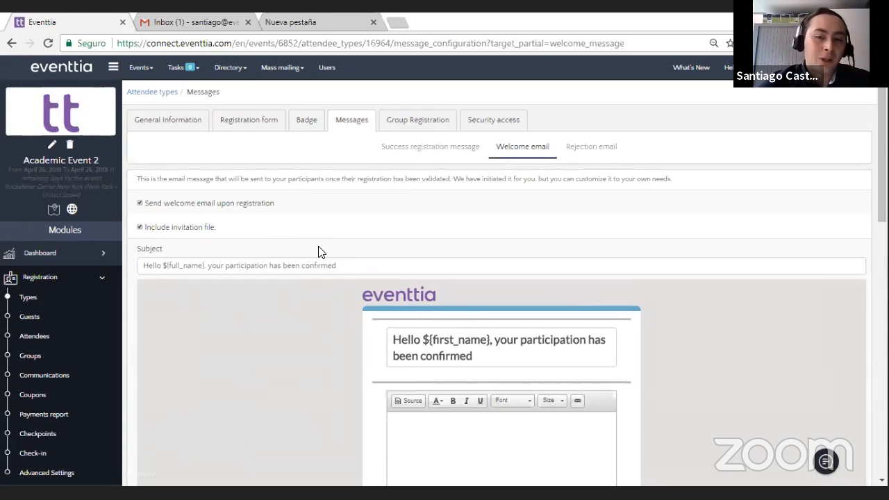
pyautogui.scroll(-1, 292, 288)
pyautogui.scroll(1, 292, 288)
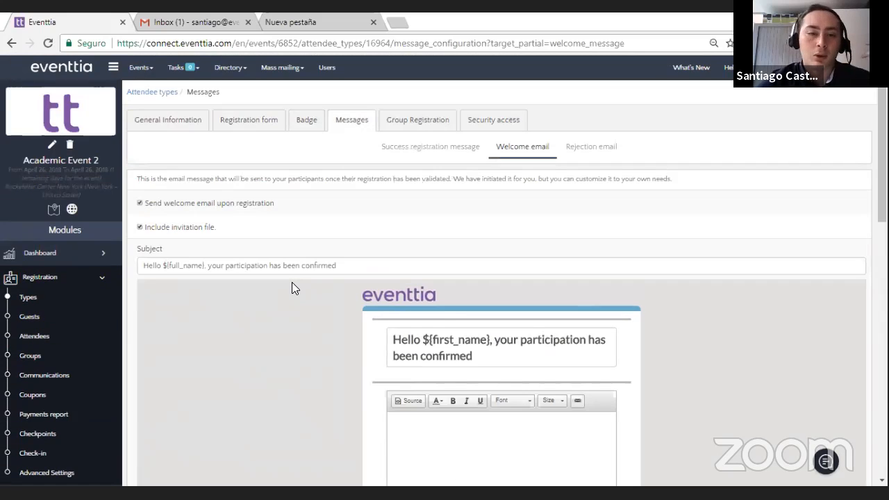
pyautogui.click(605, 155)
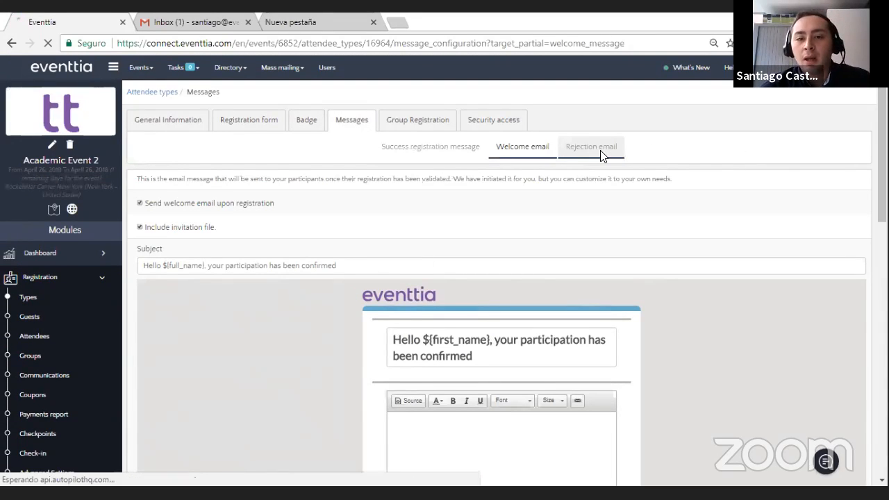
# Step: Return to the welcome email and examine its body, event details, QR code and payment information sections
pyautogui.click(515, 146)
pyautogui.scroll(-1, 291, 304)
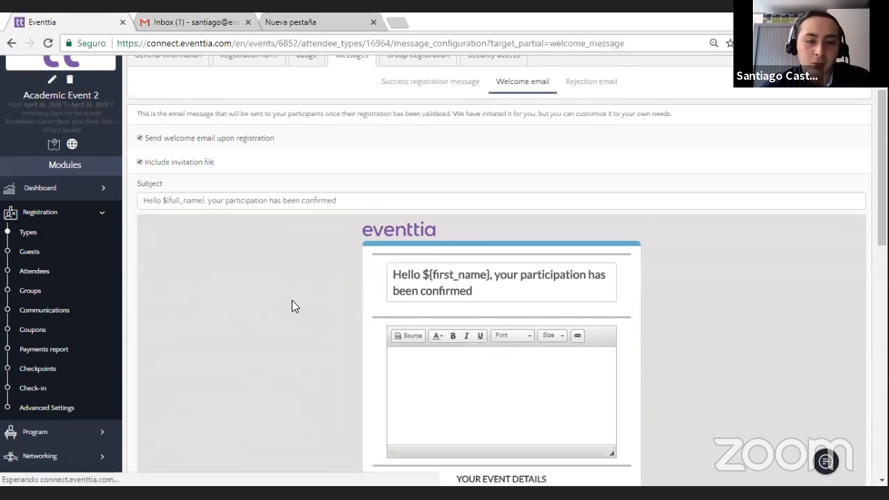
pyautogui.scroll(-2, 291, 304)
pyautogui.scroll(-3, 292, 305)
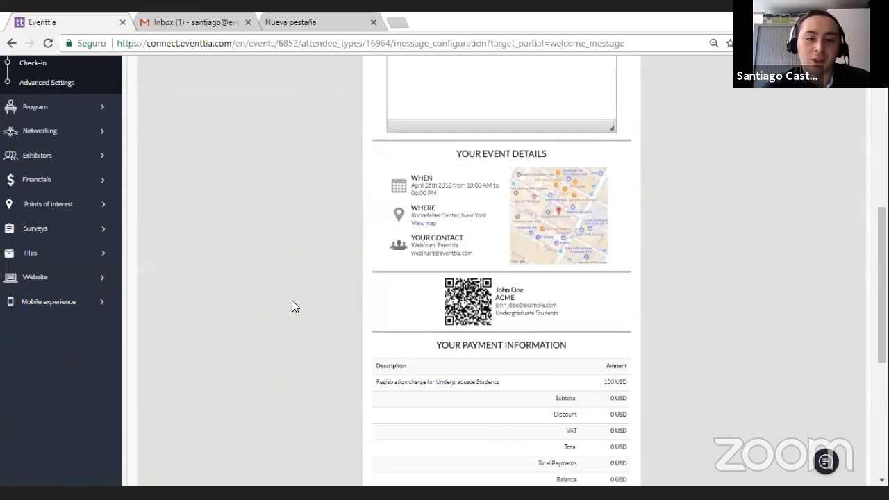
pyautogui.scroll(2, 419, 188)
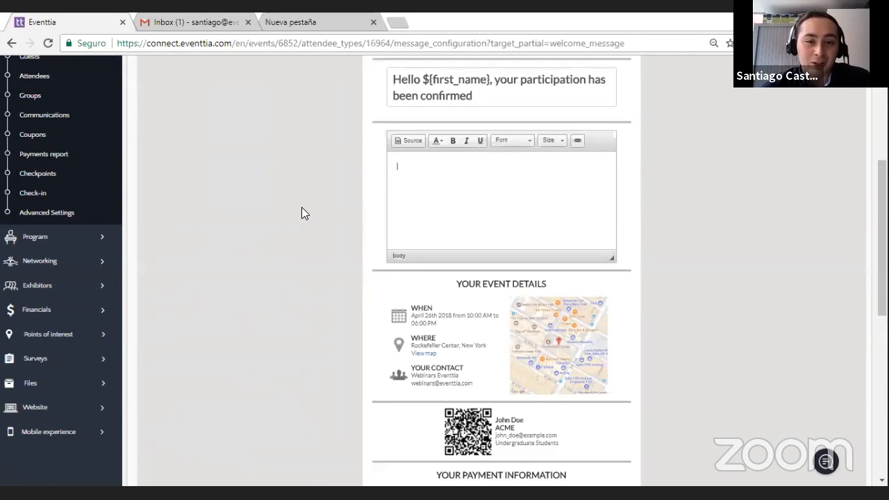
pyautogui.scroll(-2, 344, 256)
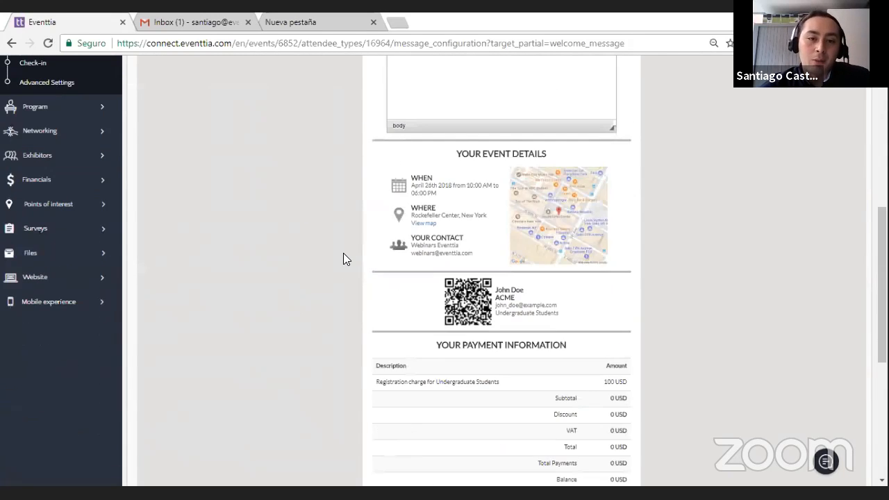
pyautogui.scroll(3, 343, 253)
# Step: Write "Hi ${first_name}," followed by "Bye." in the welcome email body, using the first name tag from the list of available tags
pyautogui.write('Hi')
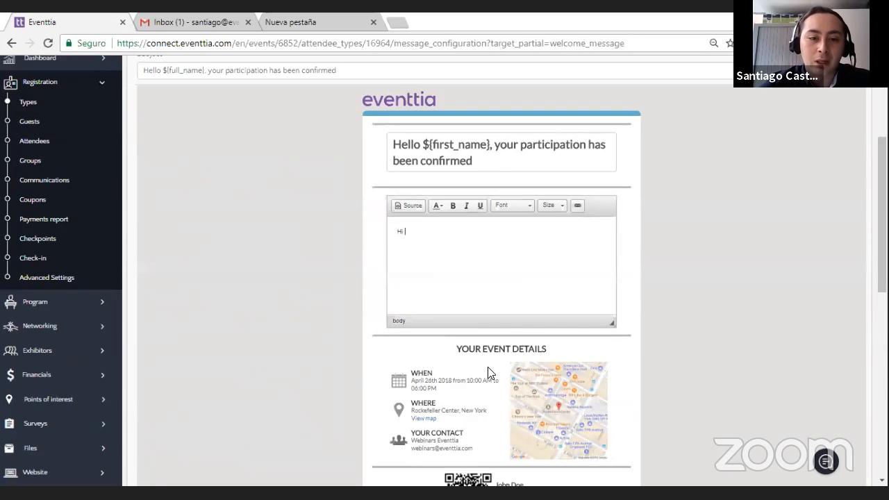
pyautogui.scroll(-7, 214, 382)
pyautogui.moveTo(198, 318); pyautogui.dragTo(151, 310)
pyautogui.hotkey('ctrl', 'c')
pyautogui.scroll(5, 440, 292)
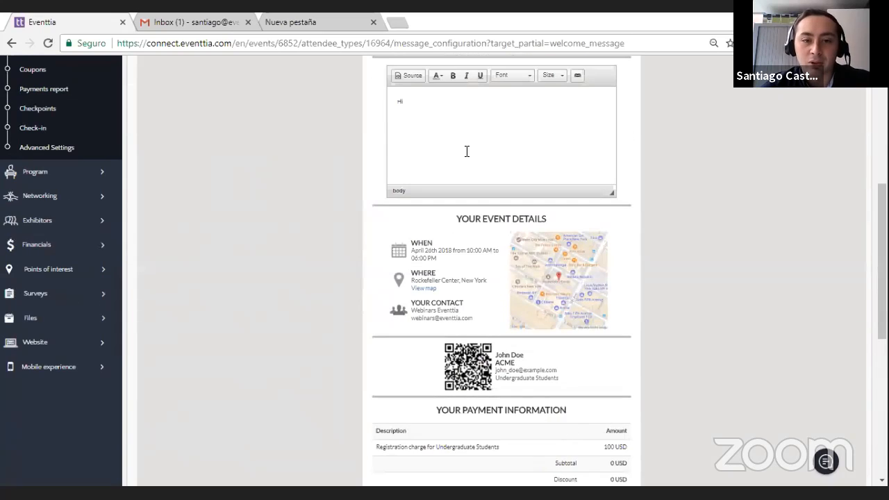
pyautogui.hotkey('ctrl', 'v')
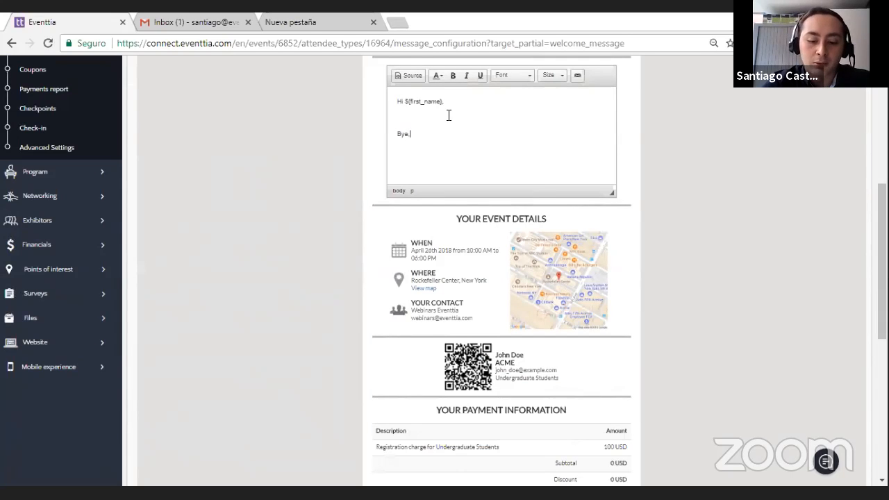
pyautogui.scroll(-5, 268, 404)
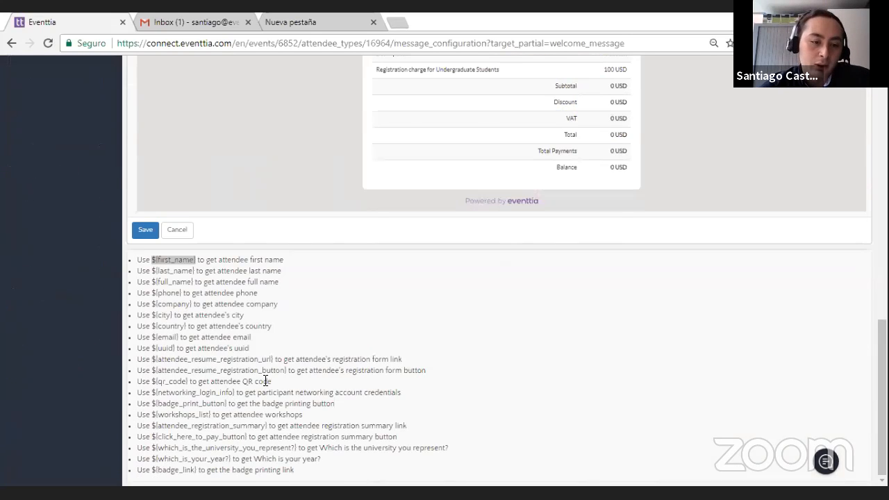
pyautogui.scroll(1, 265, 381)
pyautogui.scroll(5, 262, 386)
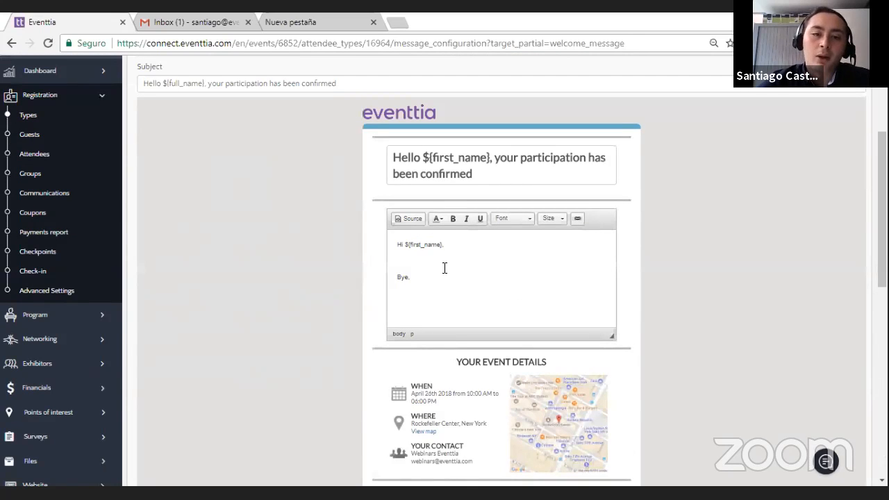
pyautogui.scroll(2, 437, 272)
# Step: Switch to the success registration message, look through its contents and save it
pyautogui.click(455, 99)
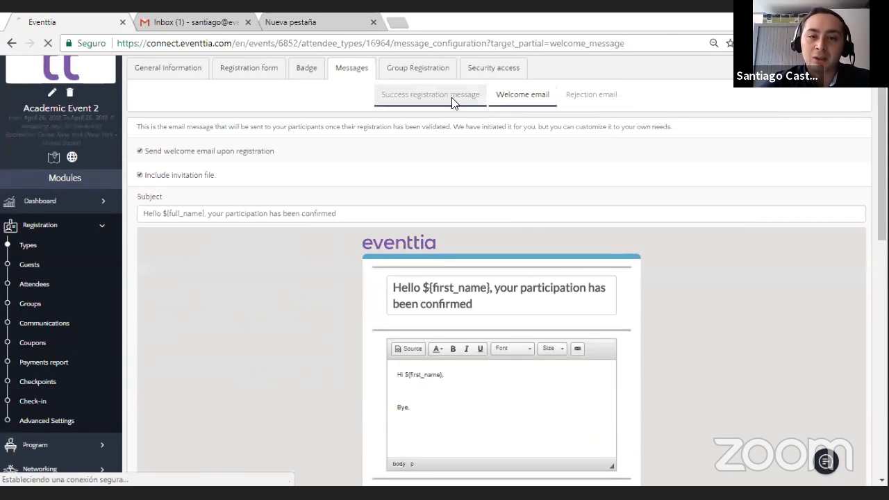
pyautogui.scroll(-5, 337, 319)
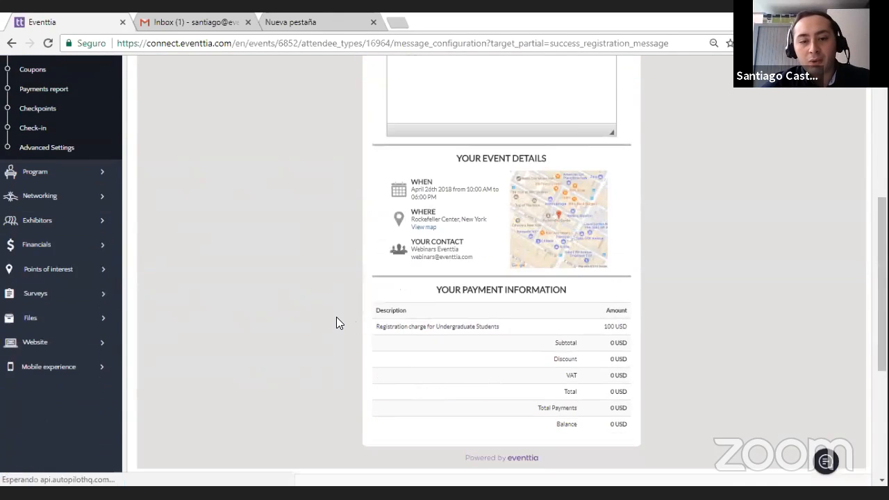
pyautogui.scroll(-2, 336, 321)
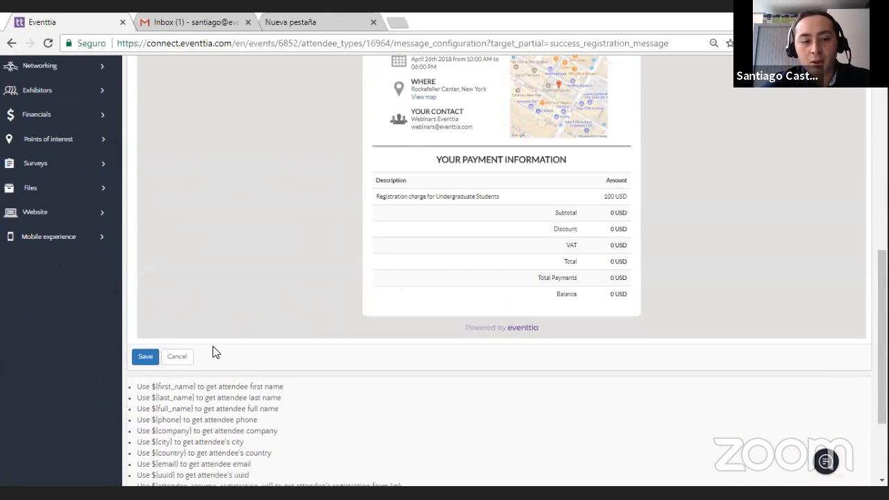
pyautogui.click(144, 356)
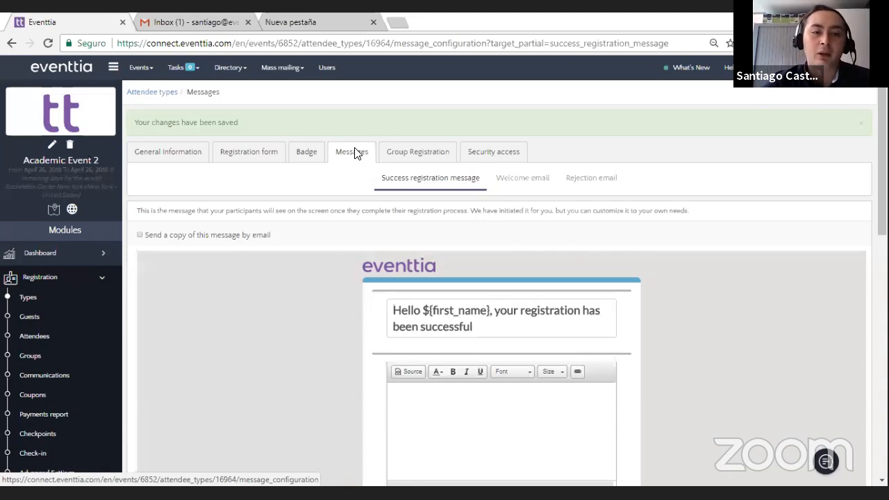
# Step: Duplicate the Undergraduate Students attendee type and rename the copy Postgraduate Students
pyautogui.click(85, 303)
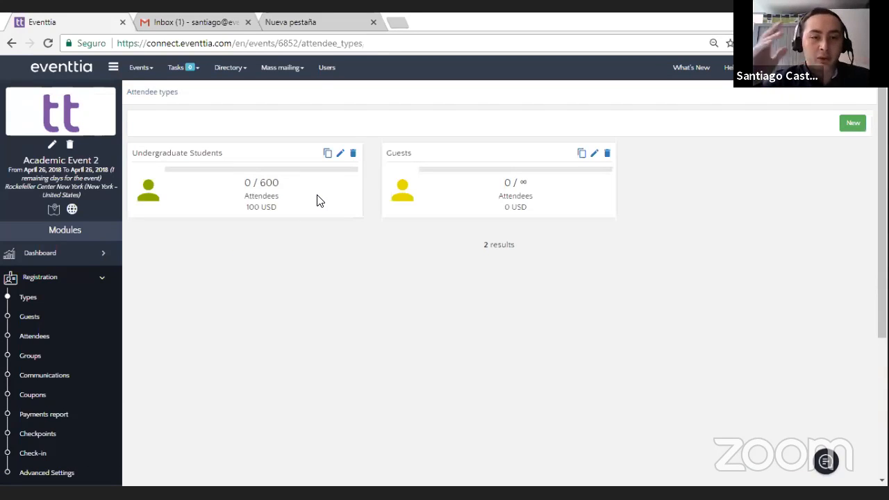
pyautogui.click(327, 153)
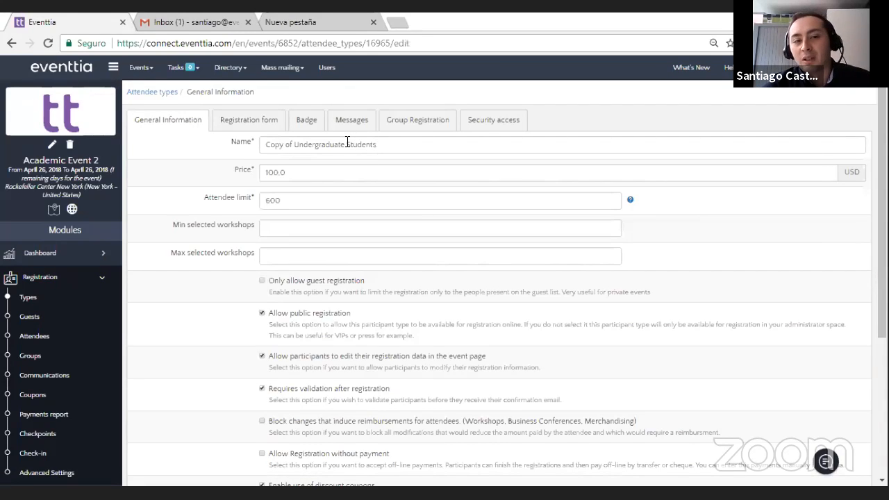
pyautogui.moveTo(347, 143); pyautogui.dragTo(267, 145)
pyautogui.write('Postgradu')
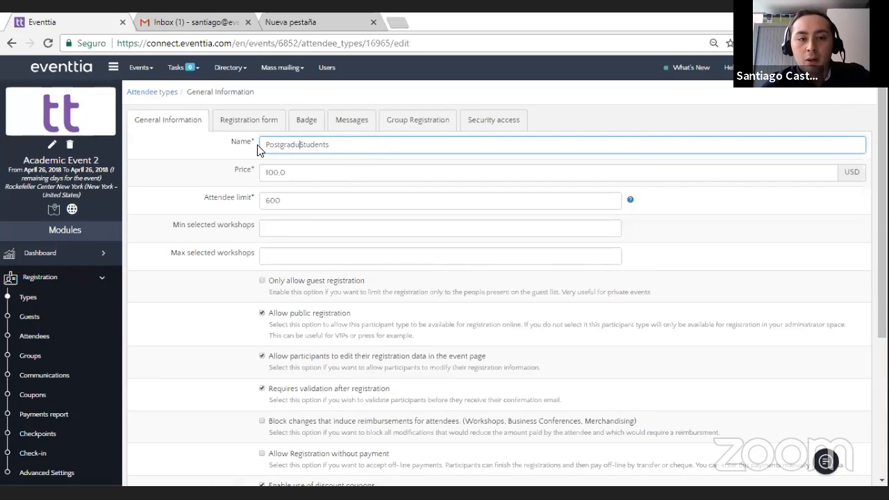
pyautogui.press('Tab')
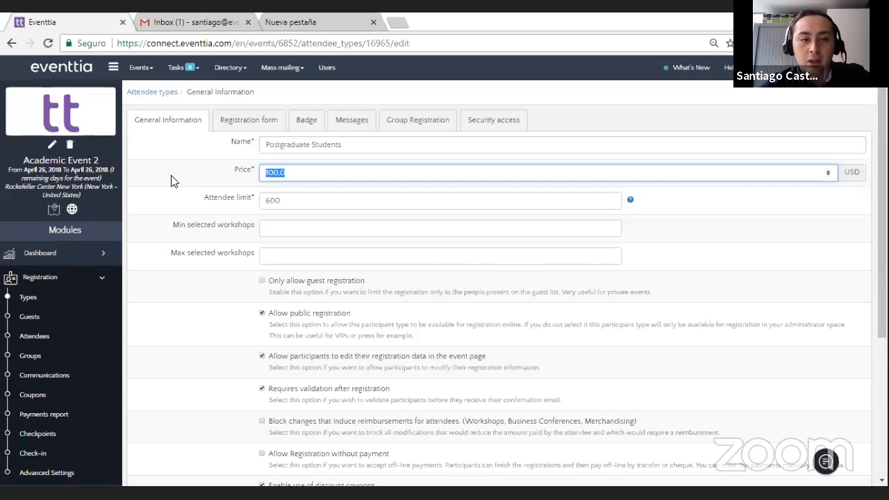
# Step: Set the Postgraduate Students price to 150 USD and the attendee limit to 300, and save the attendee type
pyautogui.write('15')
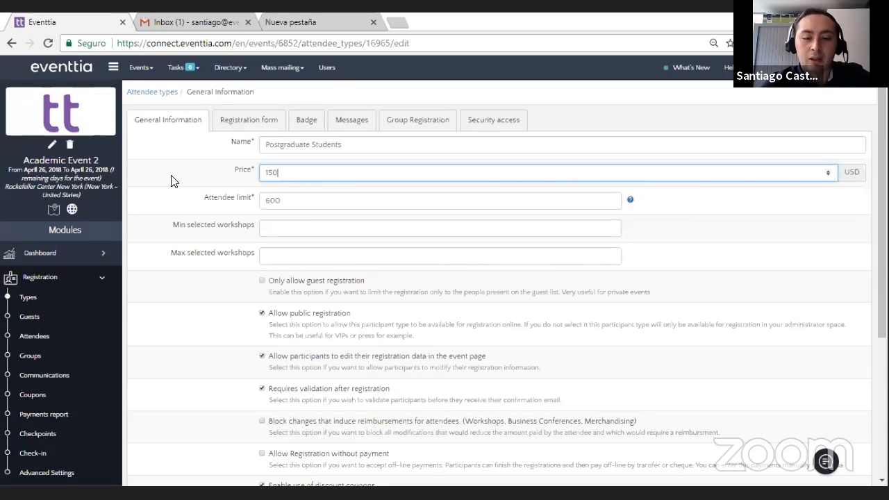
pyautogui.write('0')
pyautogui.press('Tab')
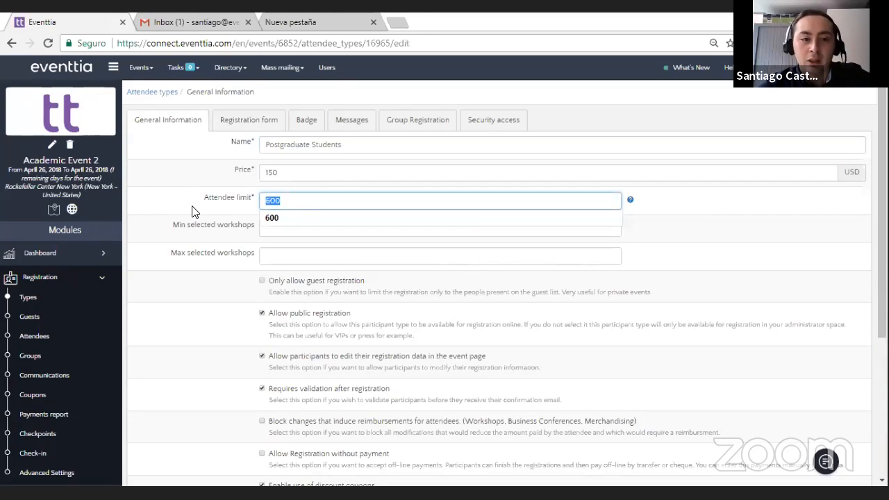
pyautogui.write('300')
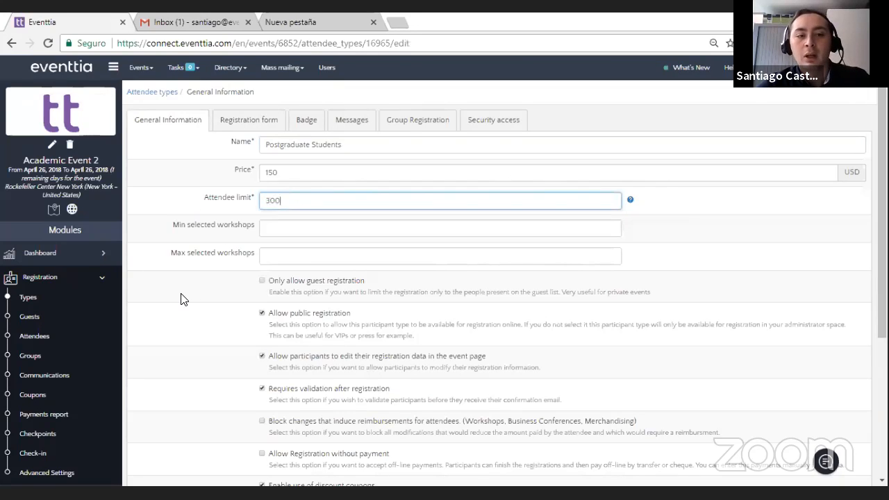
pyautogui.scroll(-5, 187, 299)
pyautogui.click(270, 389)
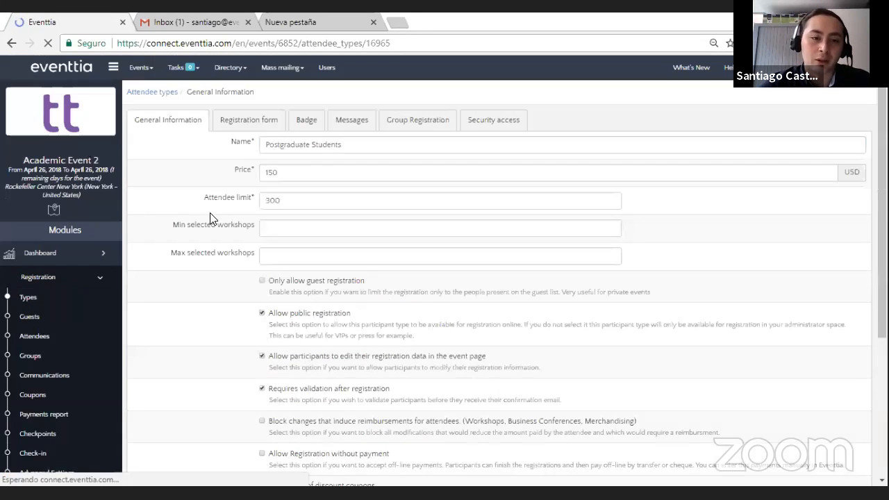
# Step: Delete the "Which is your year?" field from the Postgraduate Students registration form
pyautogui.click(256, 121)
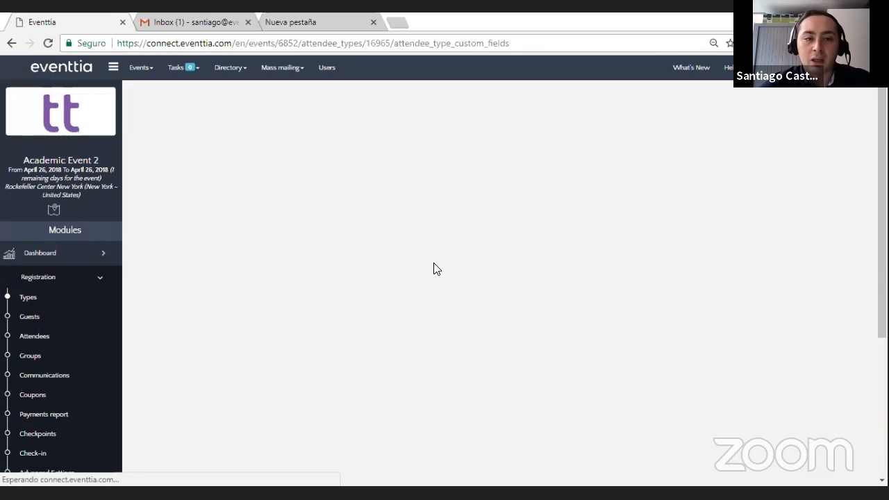
pyautogui.scroll(-3, 442, 265)
pyautogui.scroll(1, 645, 182)
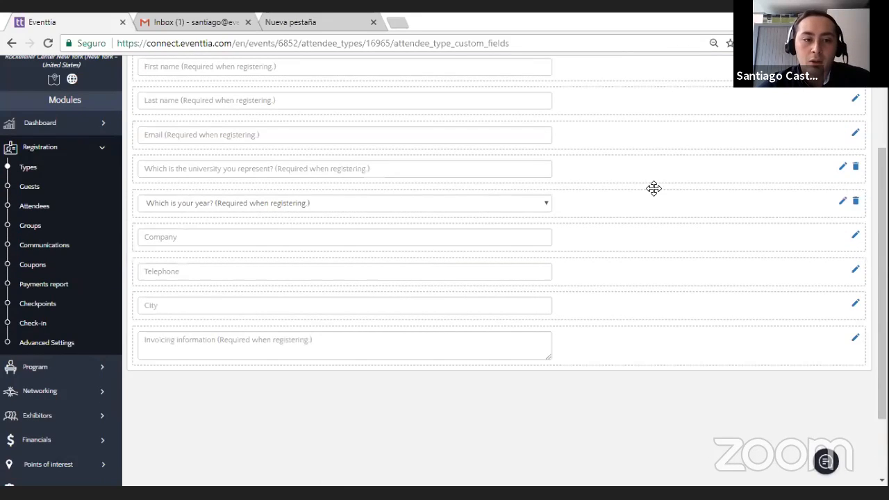
pyautogui.click(487, 208)
pyautogui.click(486, 208)
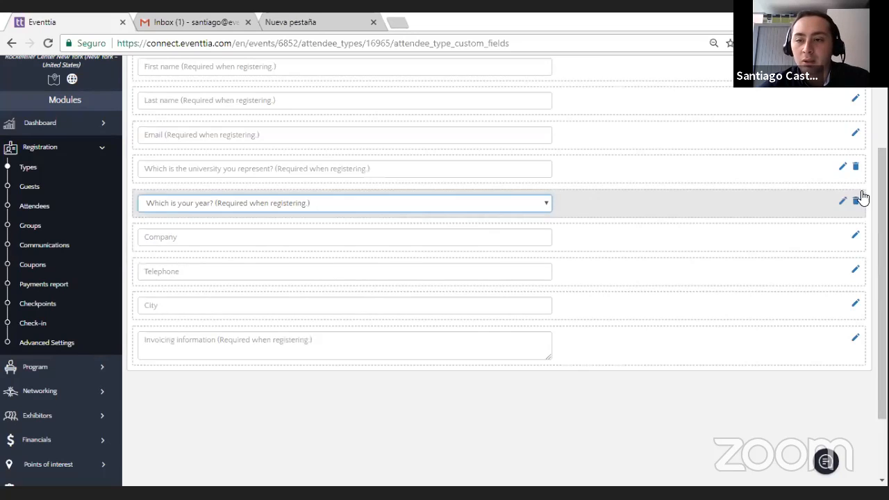
pyautogui.click(855, 201)
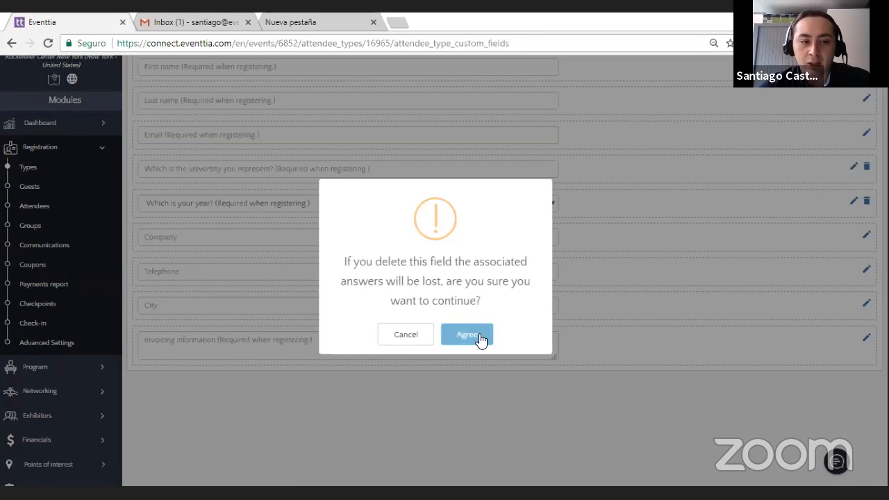
pyautogui.click(478, 338)
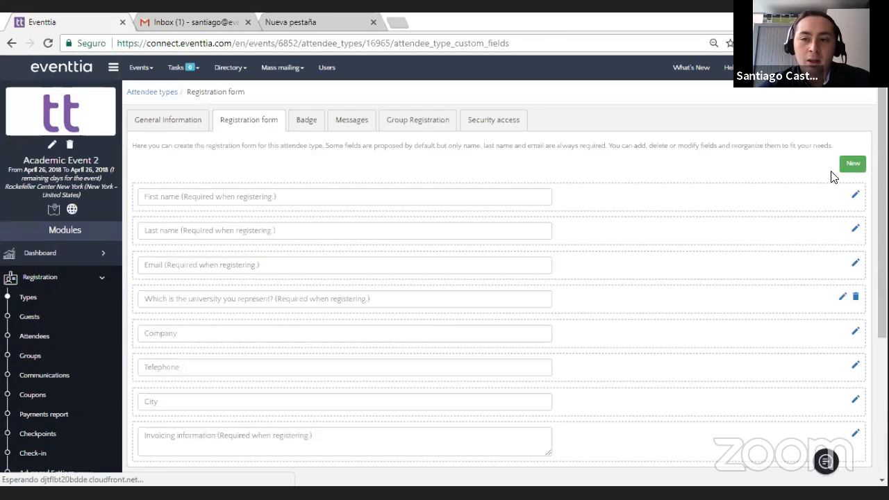
# Step: Add a required text field named "What is your program?" to the Postgraduate Students registration form and save it
pyautogui.click(853, 164)
pyautogui.click(316, 150)
pyautogui.write('Whats')
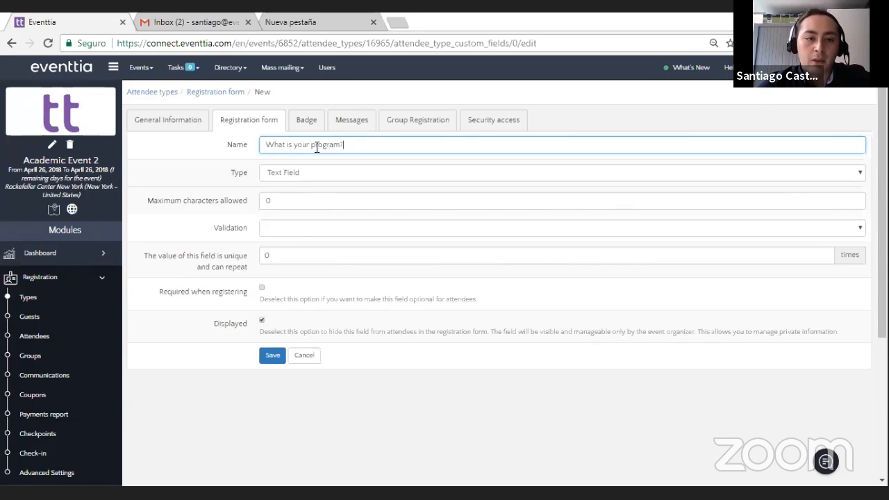
pyautogui.click(212, 312)
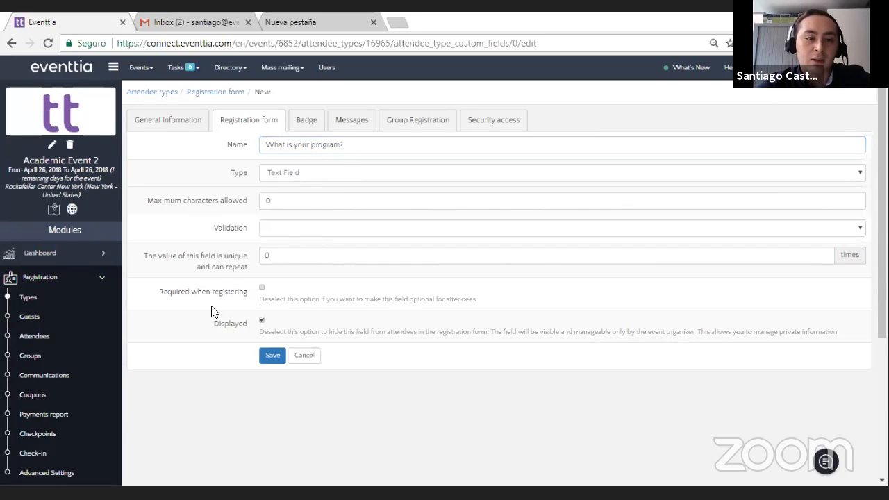
pyautogui.scroll(-1, 214, 304)
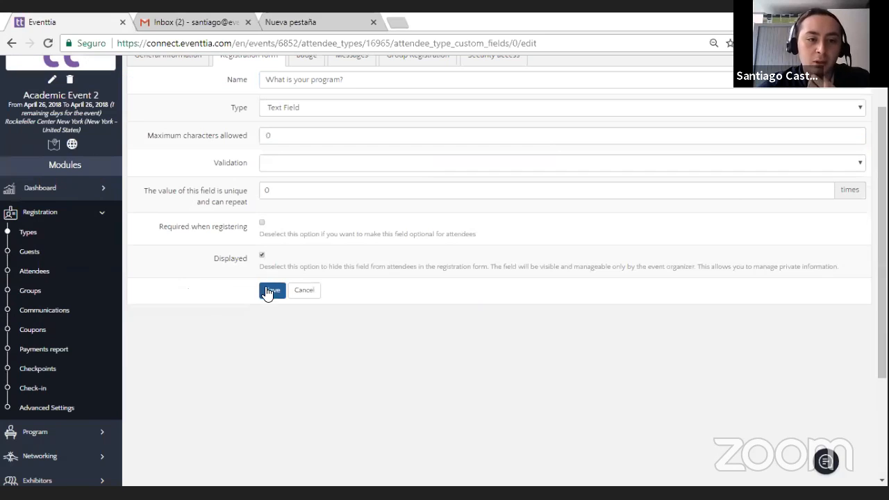
pyautogui.doubleClick(261, 232)
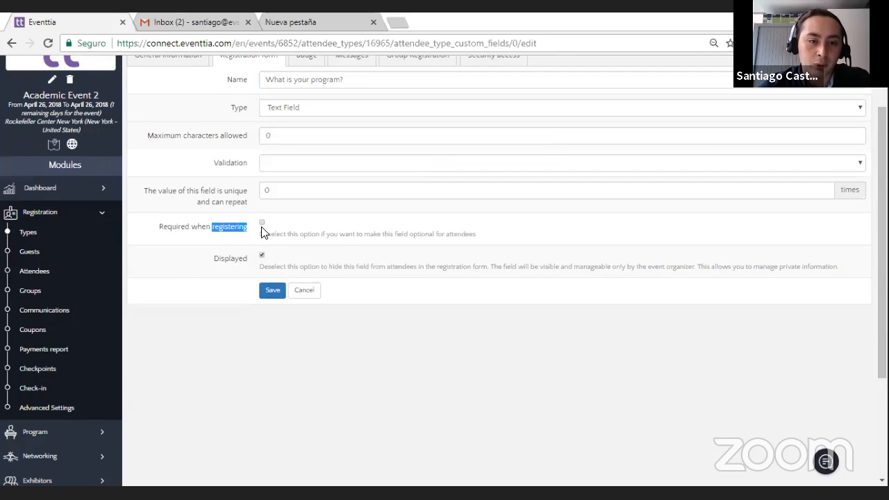
pyautogui.click(227, 281)
pyautogui.click(272, 292)
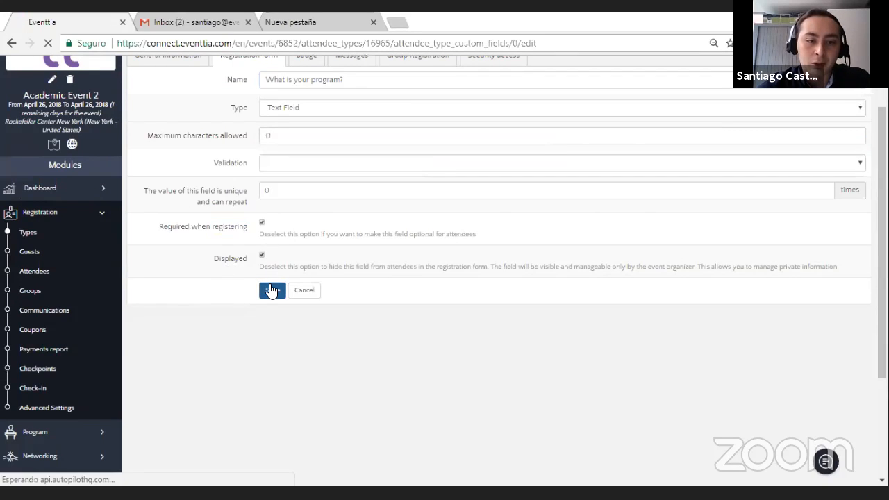
# Step: Move the "What is your program?" field directly below "Which is the university you represent?" in the registration form
pyautogui.scroll(-3, 427, 313)
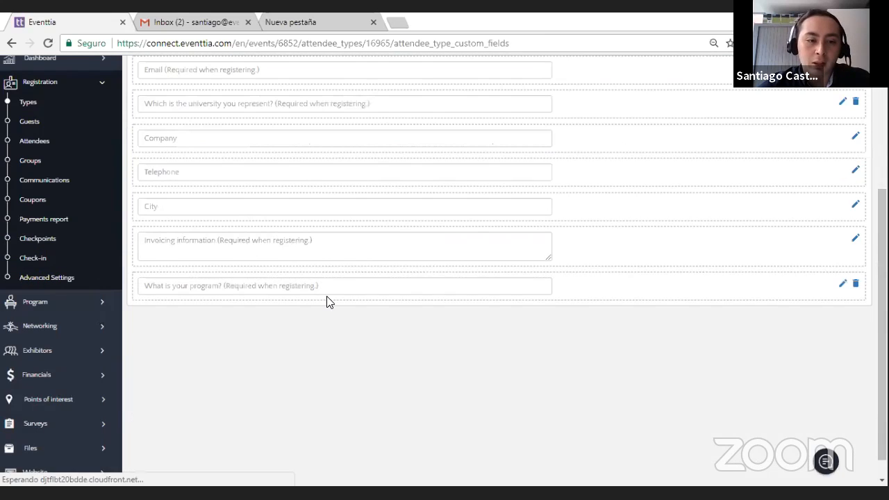
pyautogui.click(343, 284)
pyautogui.moveTo(581, 280); pyautogui.dragTo(532, 204)
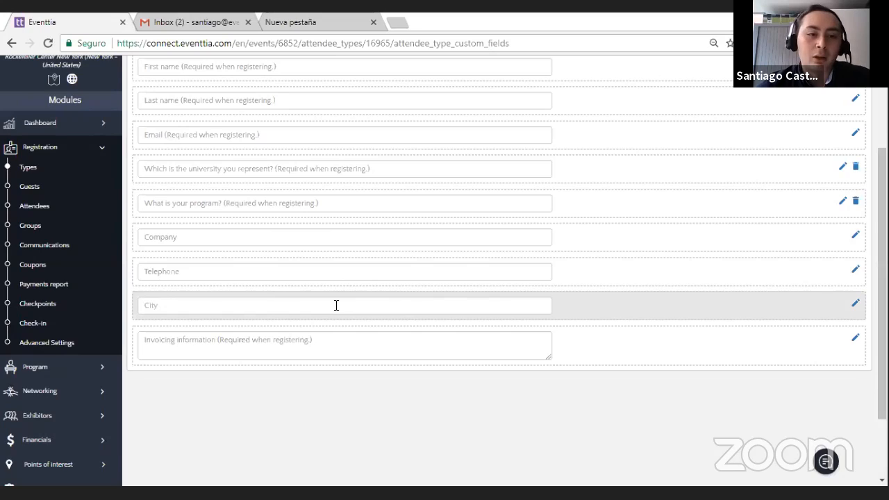
# Step: Save the general information of the Postgraduate Students type and return to the list of attendee types
pyautogui.scroll(3, 335, 305)
pyautogui.click(178, 129)
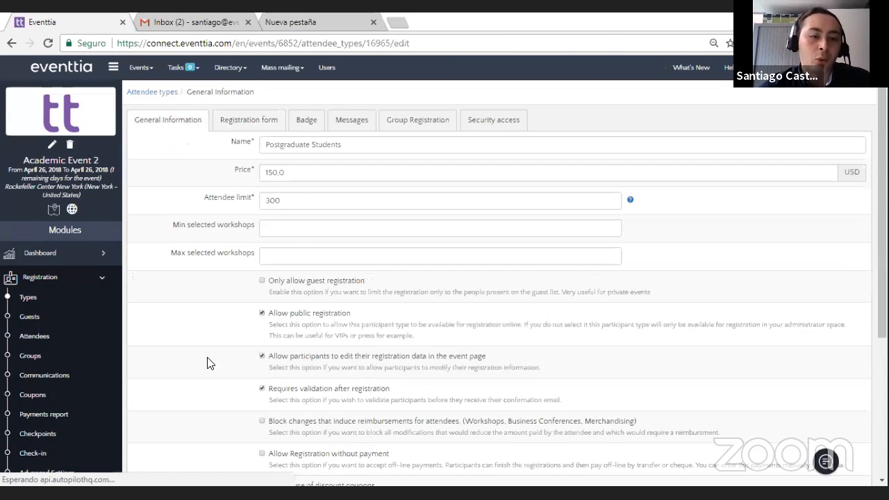
pyautogui.scroll(-5, 208, 361)
pyautogui.click(269, 369)
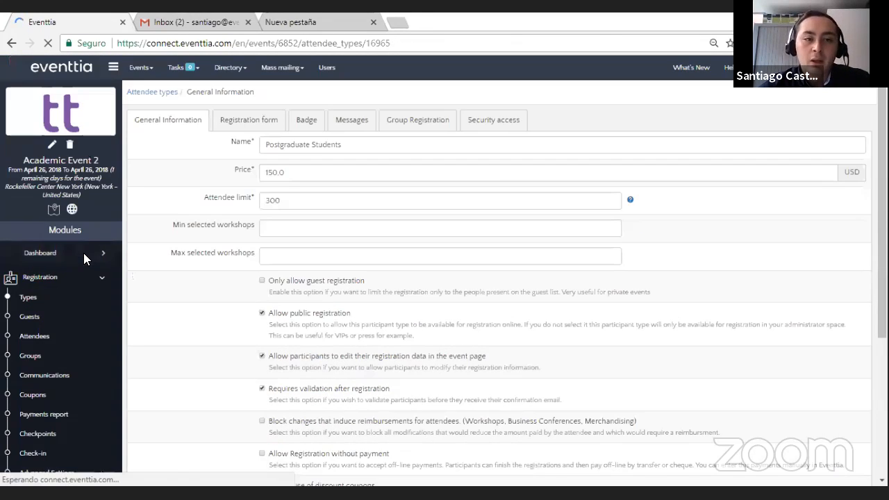
pyautogui.click(62, 298)
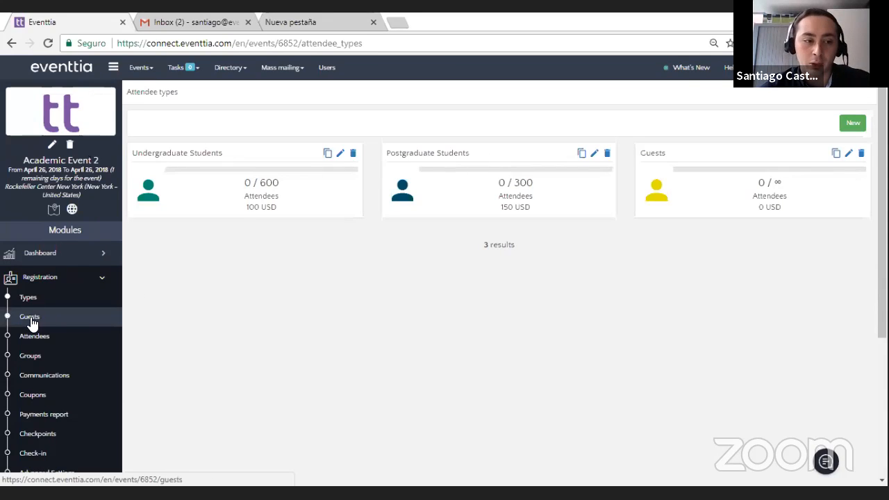
# Step: Open the speakers section of the event program and start creating a new speaker
pyautogui.scroll(-1, 62, 298)
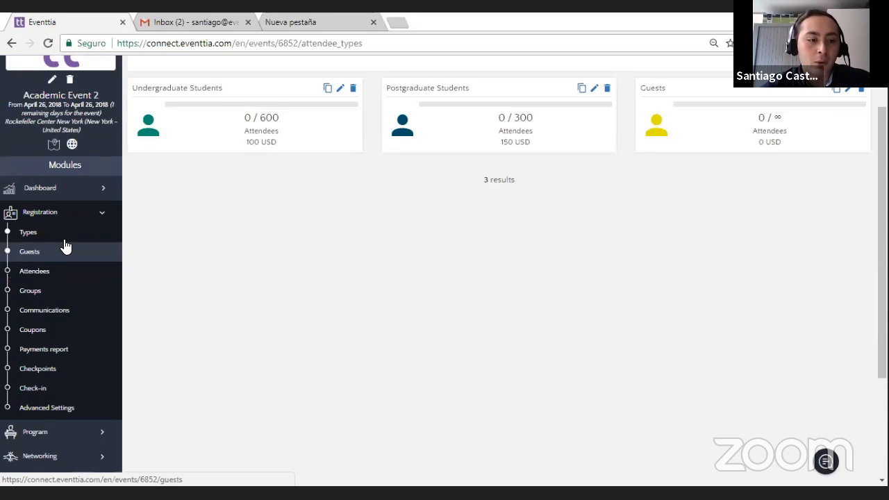
pyautogui.click(95, 221)
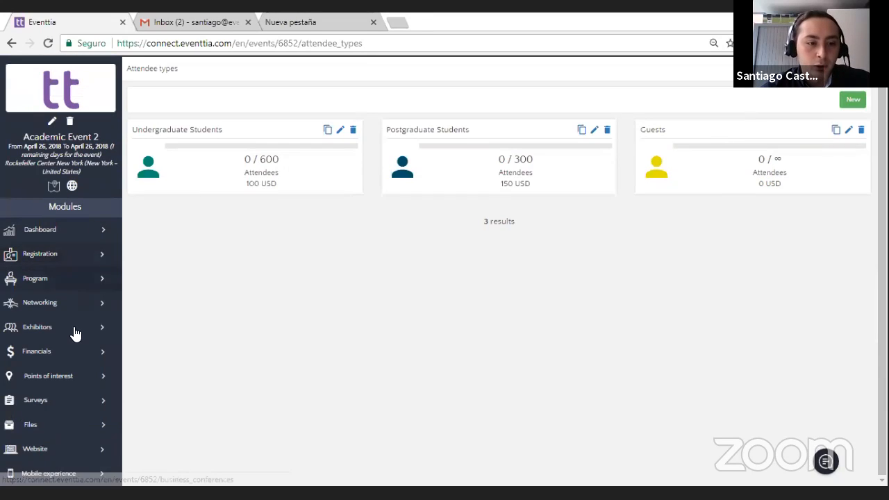
pyautogui.click(78, 279)
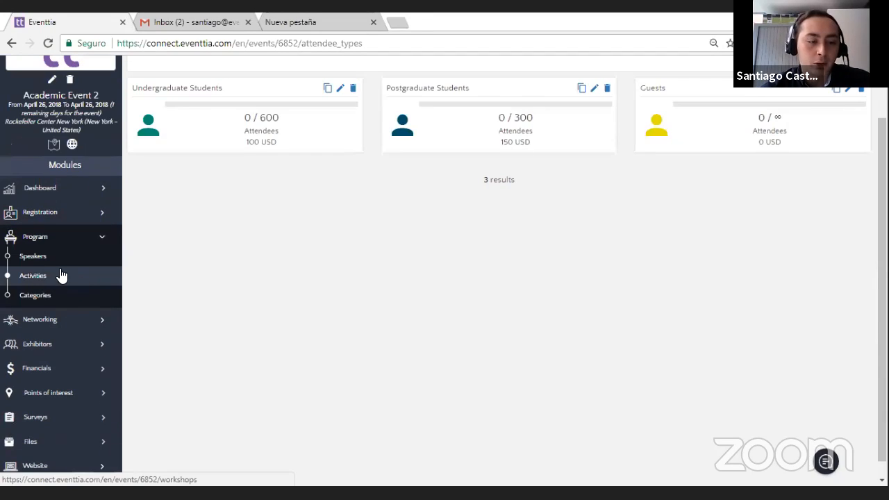
pyautogui.click(62, 270)
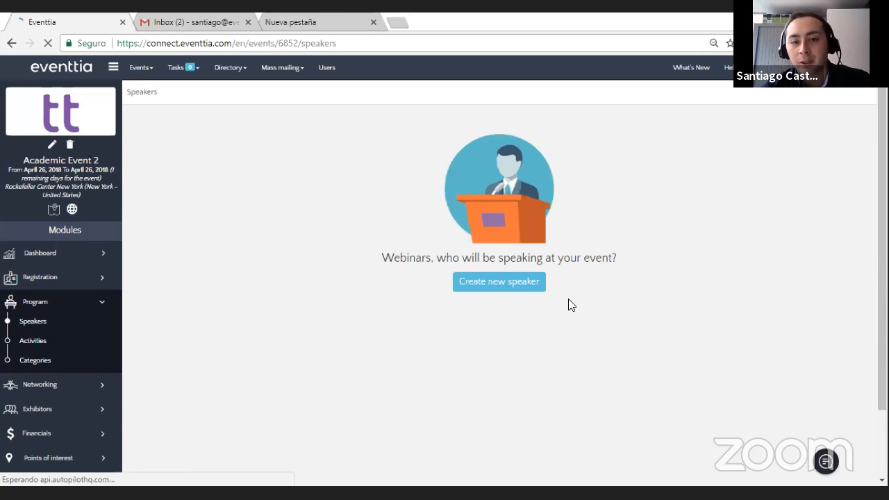
pyautogui.click(488, 273)
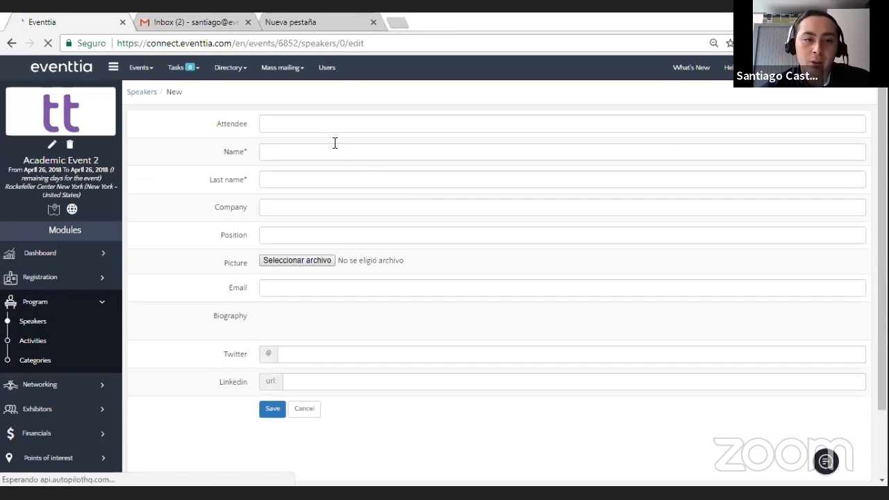
# Step: Enter the speaker's first and last name, the company Eventtia and the position Customer Success Manager
pyautogui.click(329, 155)
pyautogui.write('Santiago')
pyautogui.click(331, 169)
pyautogui.click(337, 182)
pyautogui.write('Ca')
pyautogui.click(356, 200)
pyautogui.click(354, 205)
pyautogui.write('Eventtia')
pyautogui.click(287, 240)
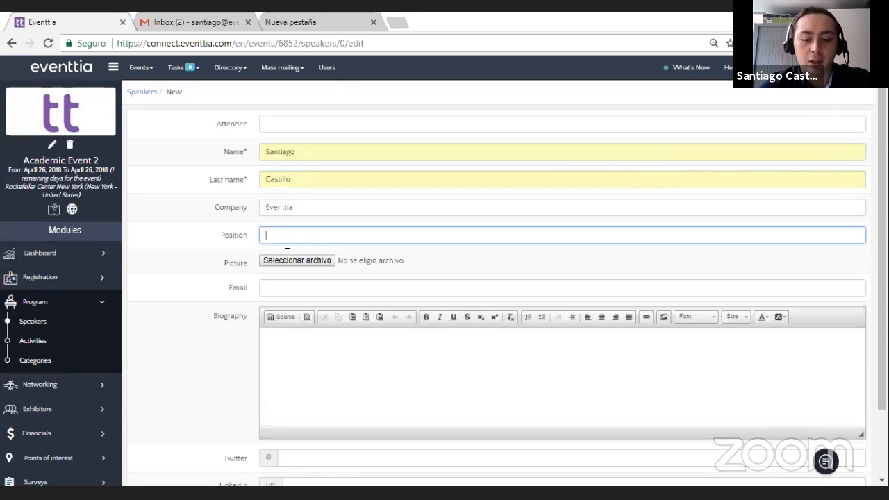
pyautogui.write('Cus')
pyautogui.click(295, 252)
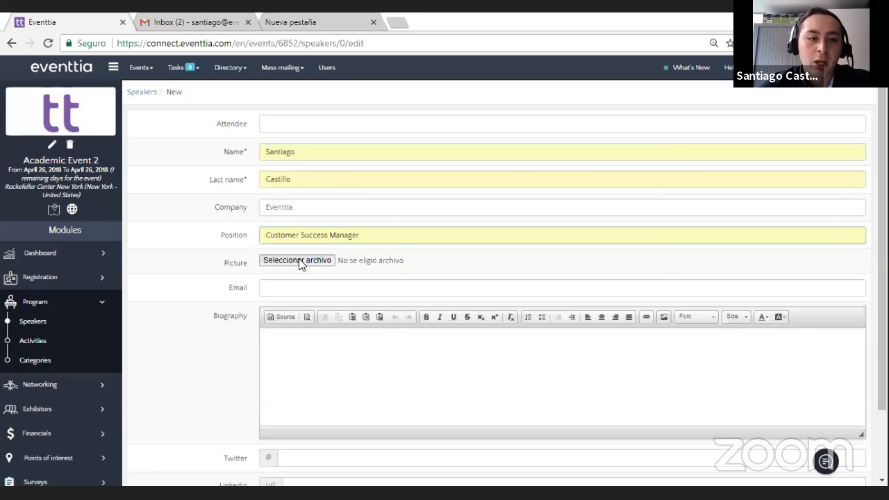
# Step: Attach the speaker's PNG photo from the Imágenes folder as the profile picture
pyautogui.click(302, 260)
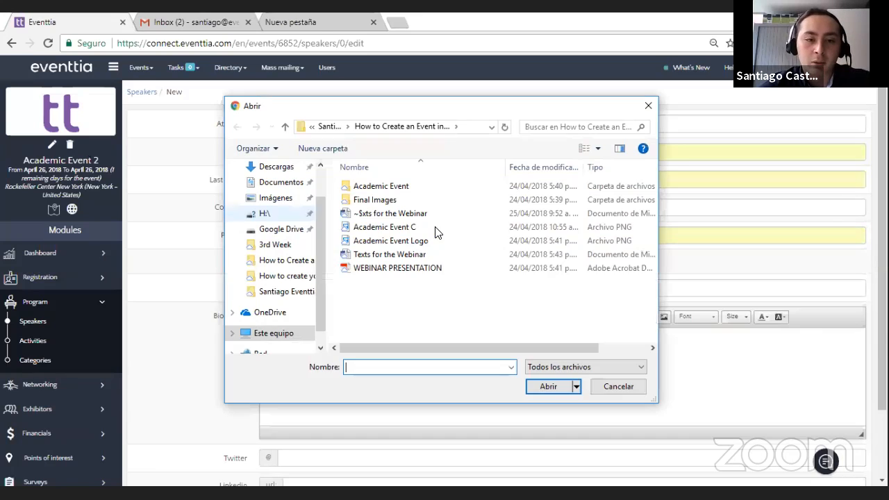
pyautogui.click(323, 128)
pyautogui.scroll(-1, 422, 298)
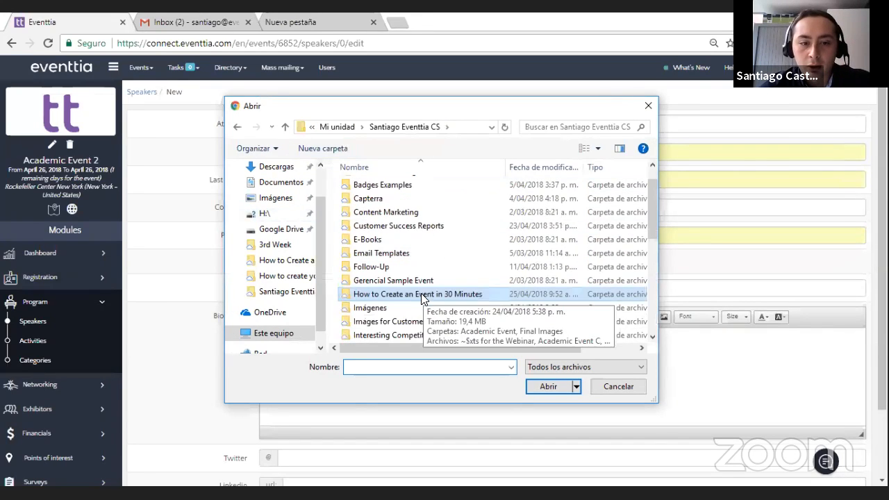
pyautogui.doubleClick(407, 307)
pyautogui.scroll(-3, 553, 282)
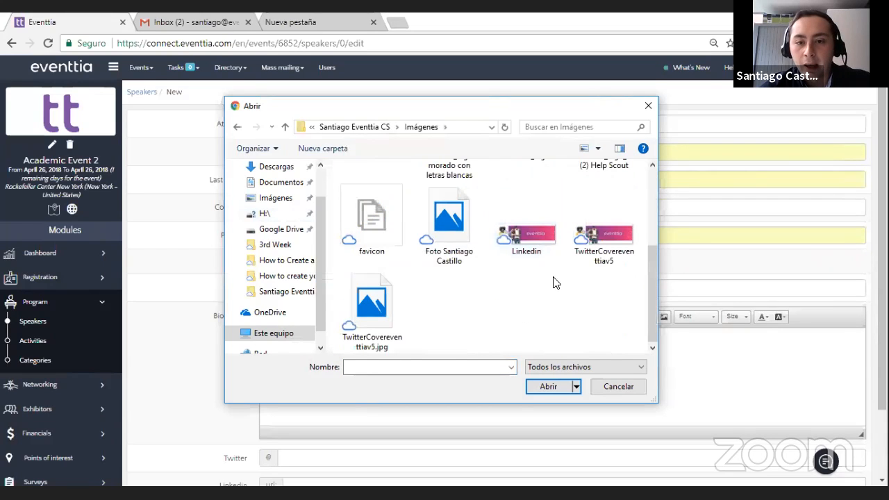
pyautogui.doubleClick(474, 218)
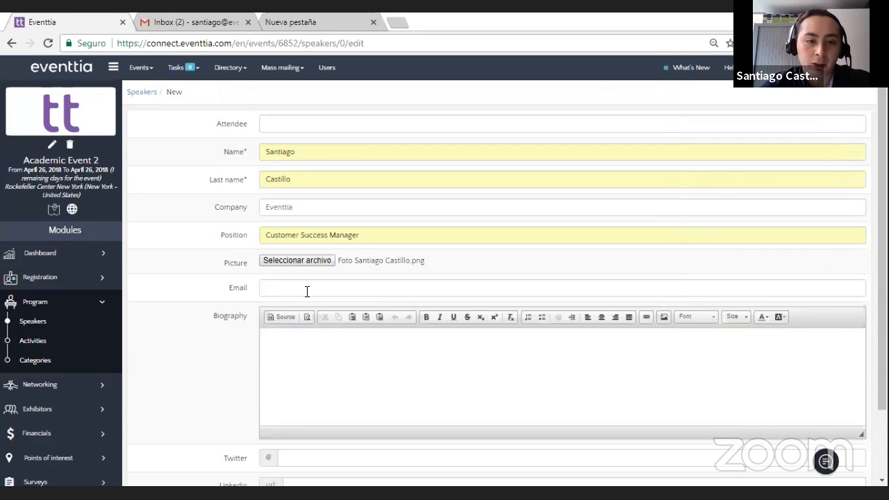
# Step: Fill in the speaker's email and paste the copied biography text with its Word formatting cleaned
pyautogui.scroll(-2, 307, 291)
pyautogui.click(288, 205)
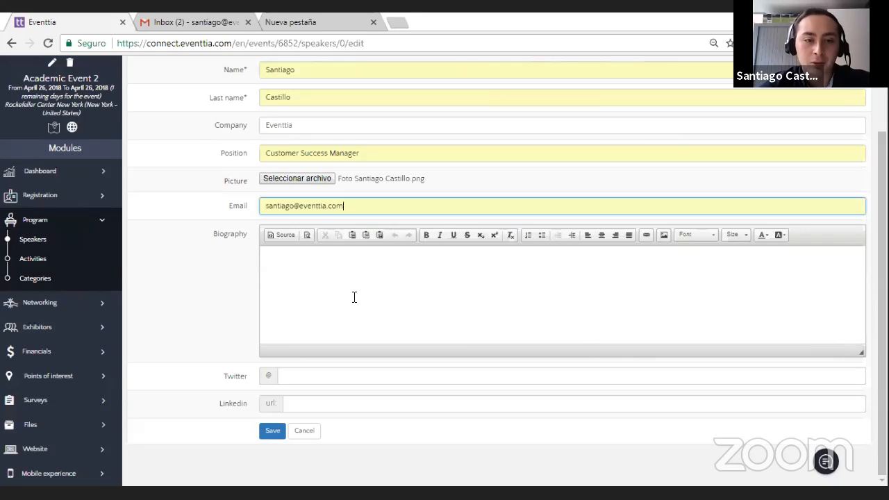
pyautogui.click(354, 297)
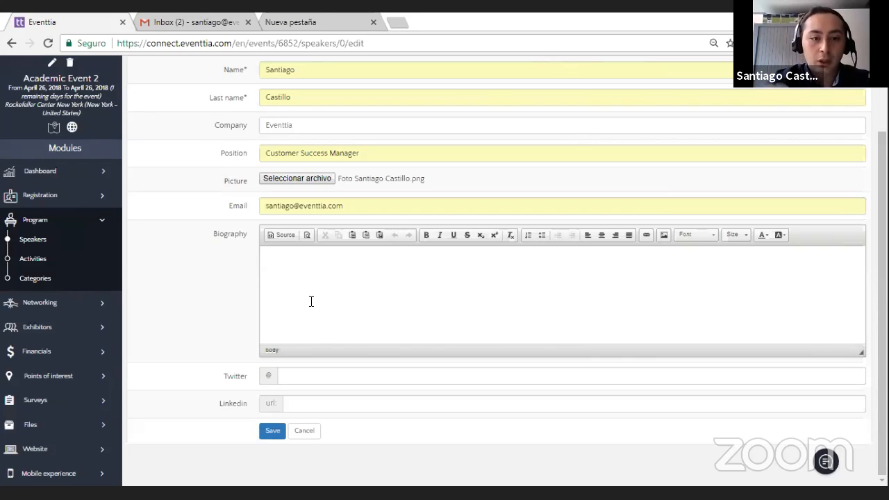
pyautogui.hotkey('ctrl', 'v')
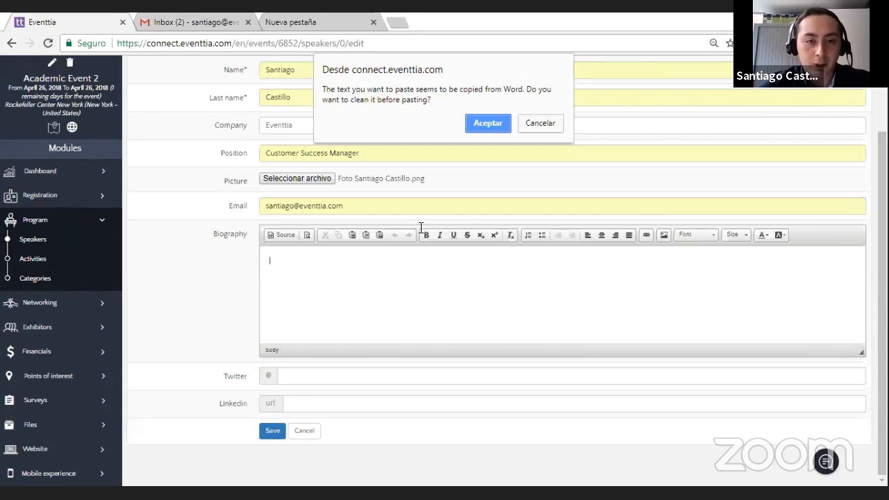
pyautogui.click(487, 125)
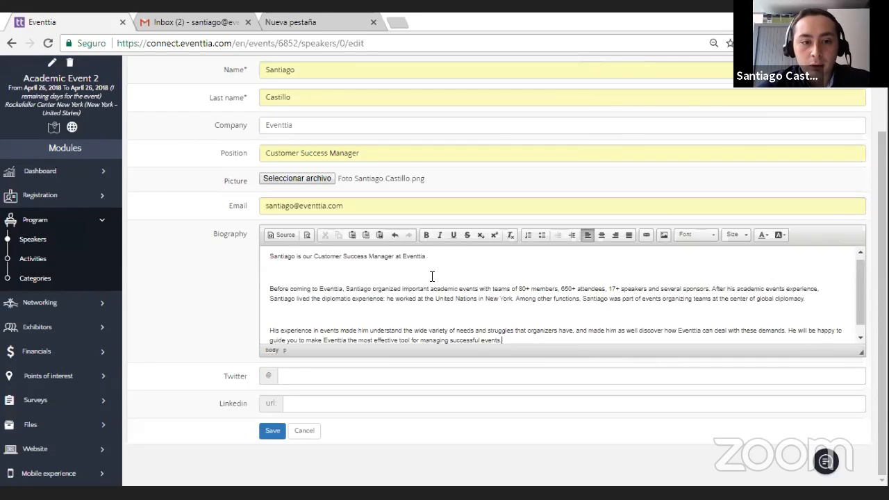
# Step: Remove the blank lines between the biography paragraphs and save the speaker
pyautogui.scroll(2, 422, 283)
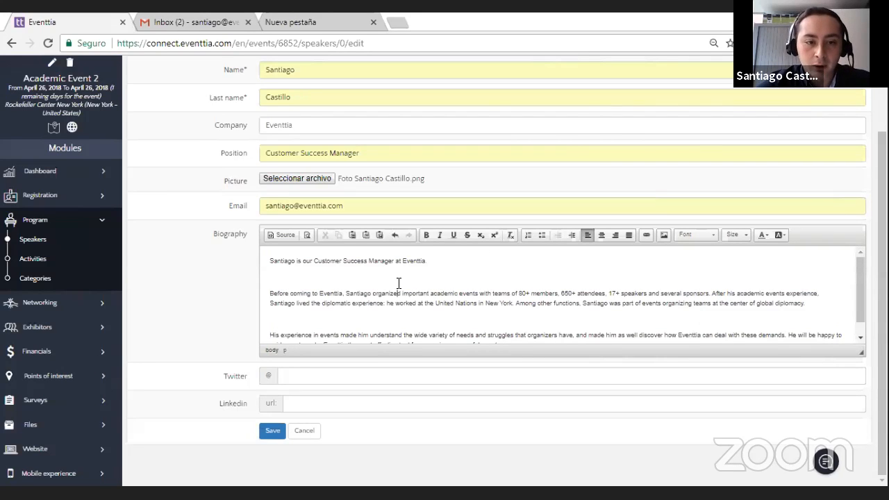
pyautogui.press('Delete')
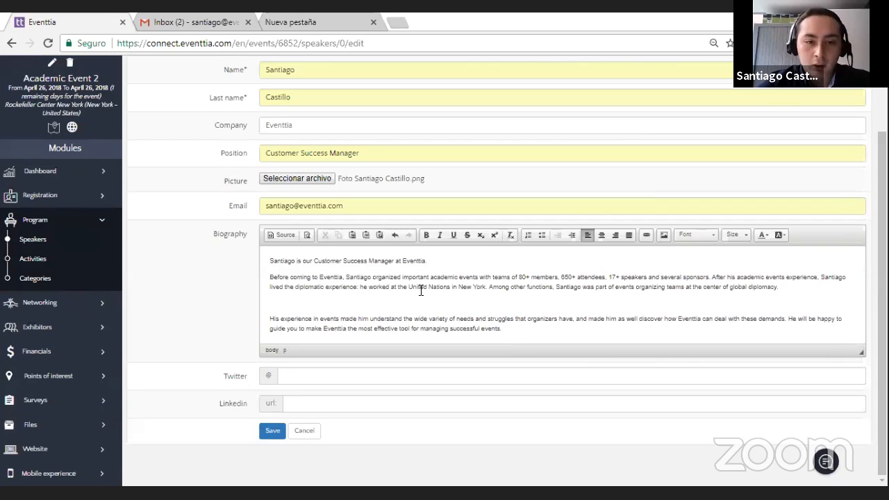
pyautogui.press('Delete')
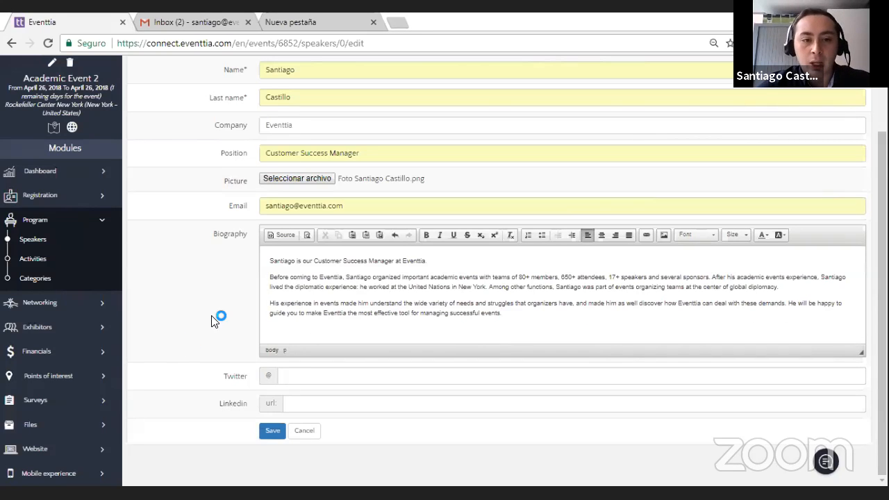
pyautogui.click(271, 429)
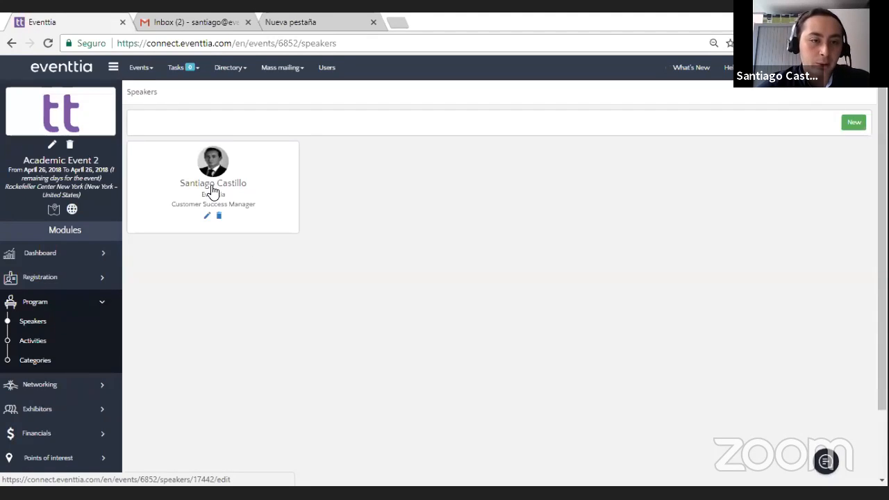
# Step: Create a new program activity and name it "Conference on Eventtia"
pyautogui.scroll(-1, 212, 191)
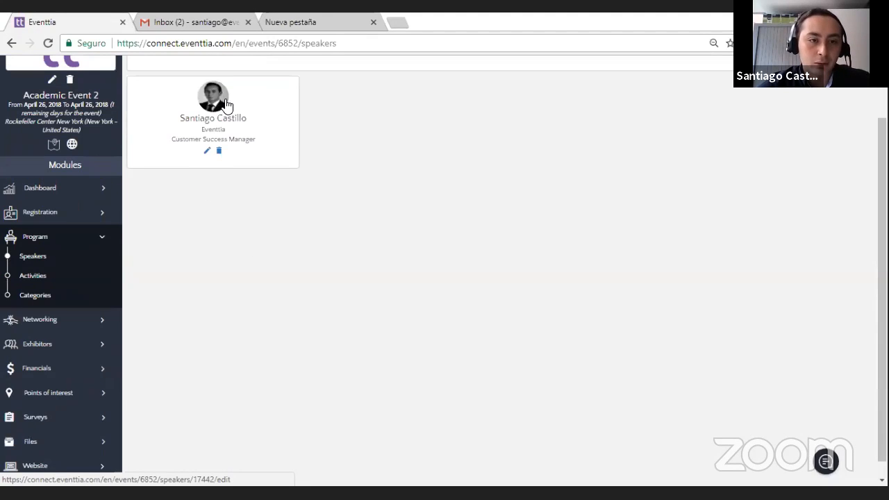
pyautogui.click(79, 285)
pyautogui.click(486, 288)
pyautogui.click(325, 128)
pyautogui.write('Conf')
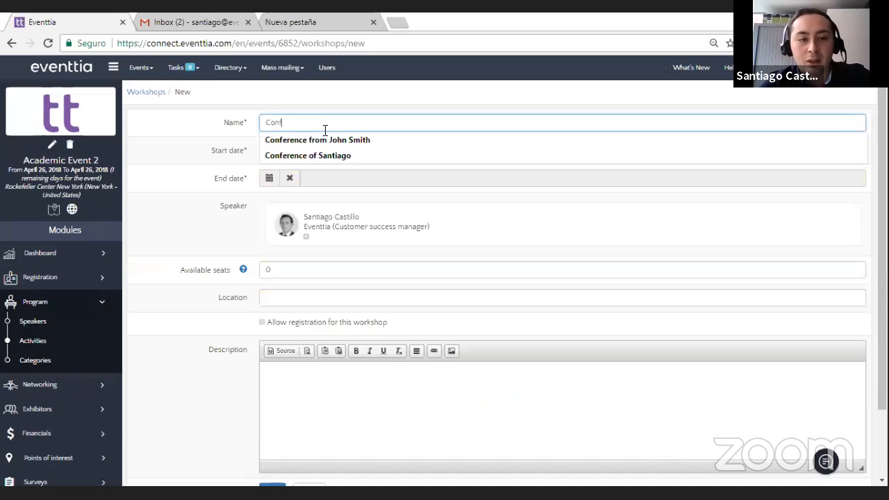
pyautogui.write('erence on Eventtia')
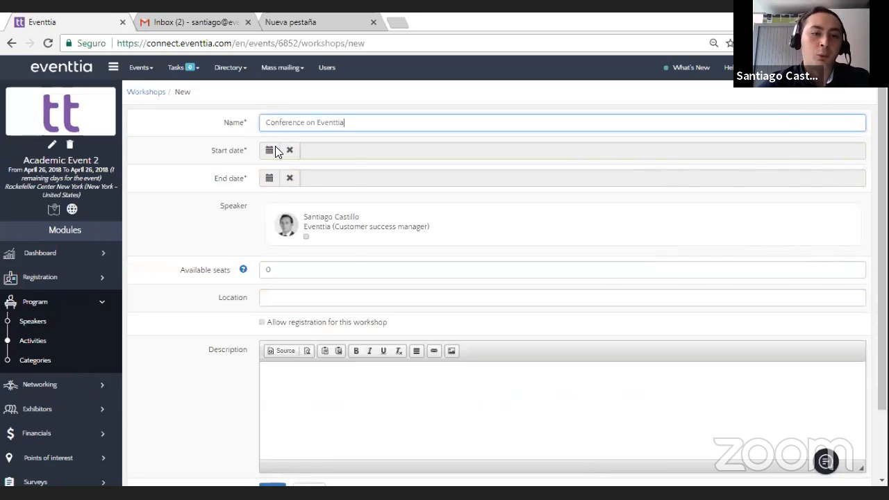
# Step: Schedule the activity on 26 April 2018 from 10:00 to 11:00
pyautogui.click(275, 151)
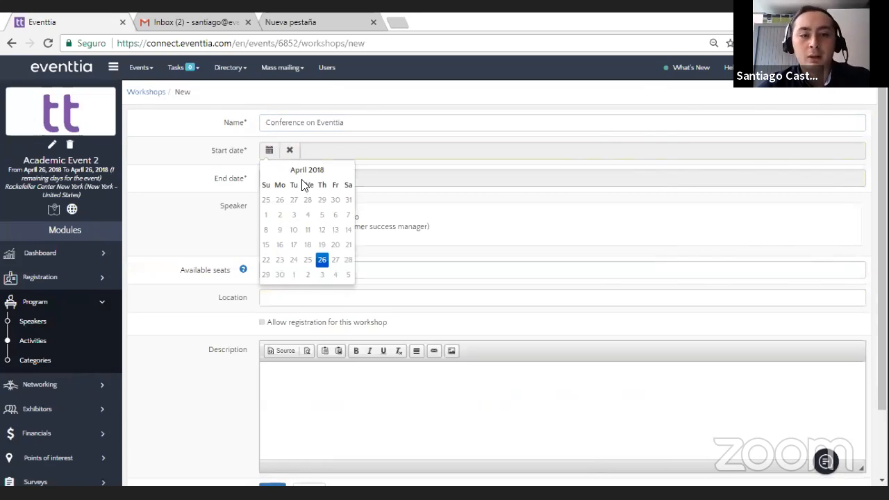
pyautogui.click(322, 263)
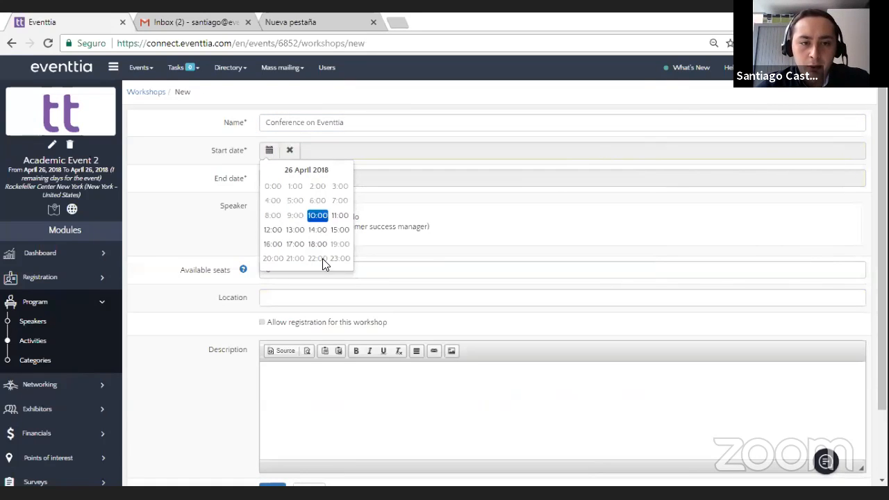
pyautogui.click(323, 213)
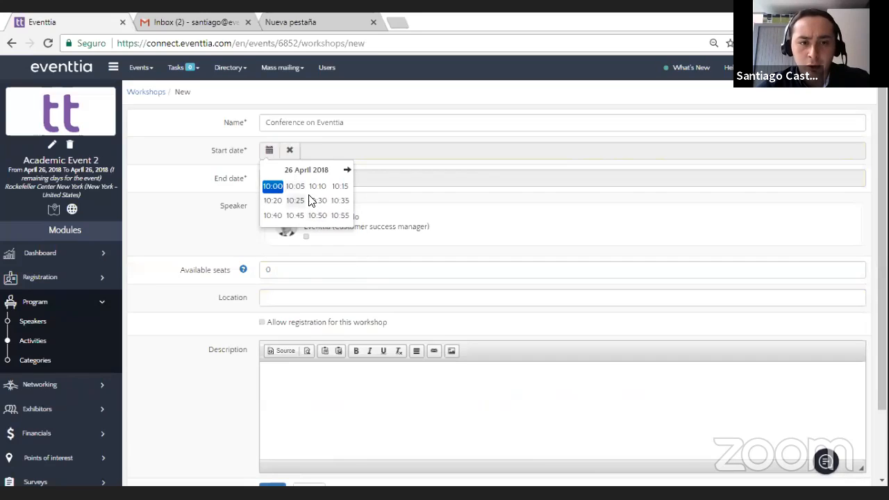
pyautogui.click(273, 187)
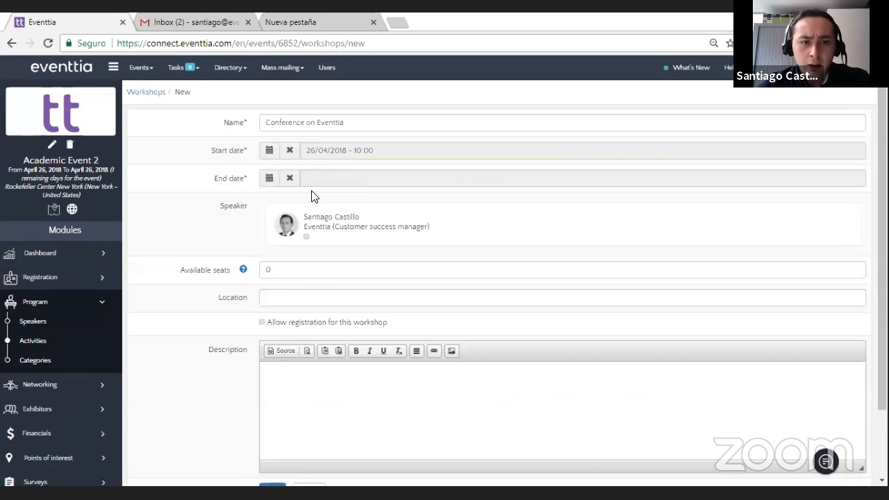
pyautogui.click(270, 180)
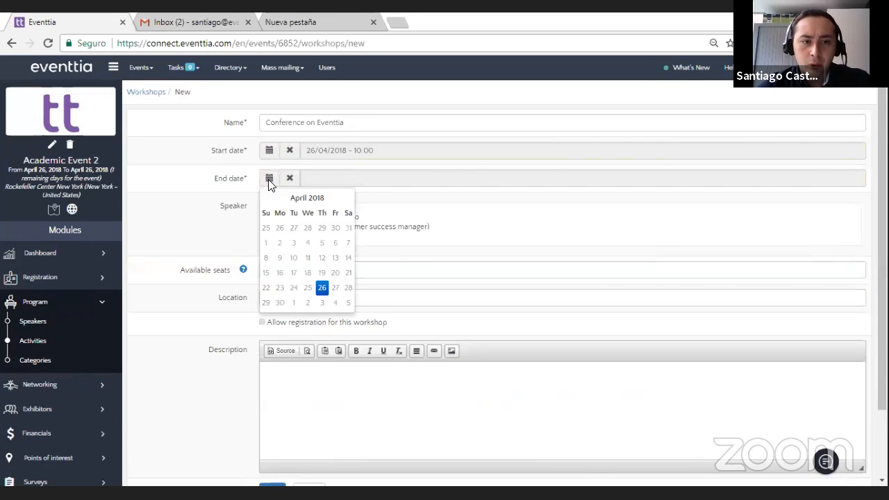
pyautogui.click(323, 288)
pyautogui.click(335, 245)
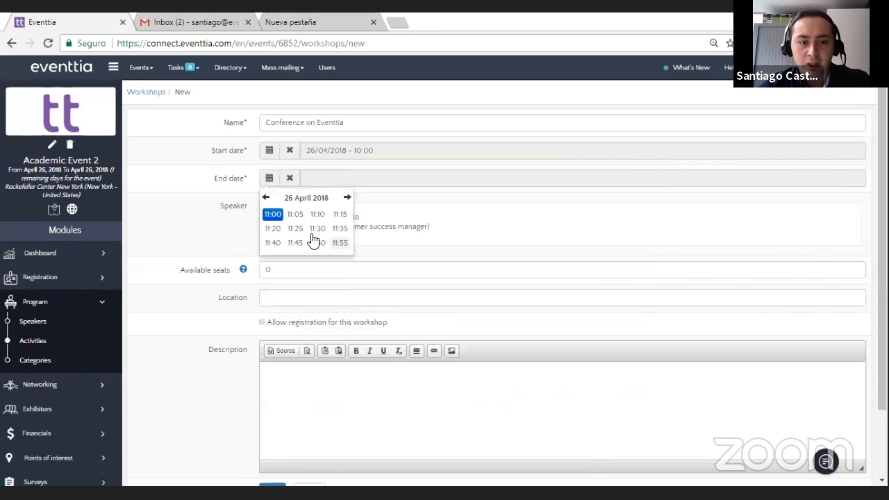
pyautogui.click(274, 217)
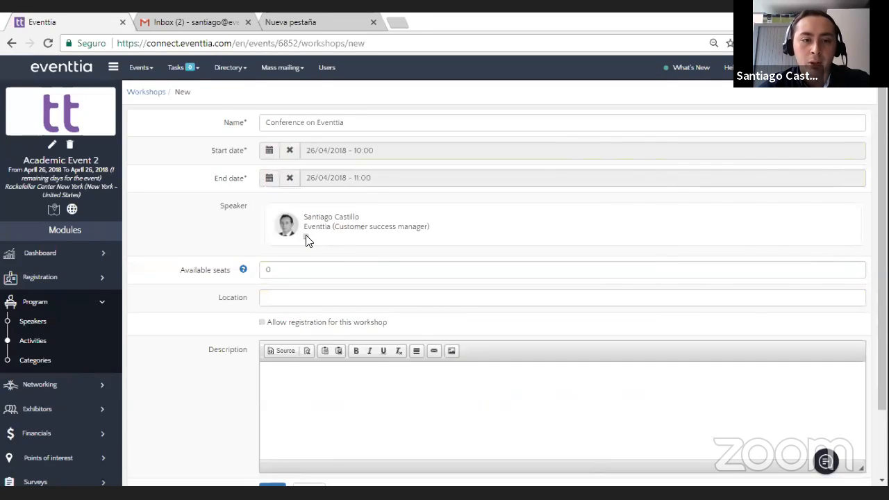
# Step: Assign the existing speaker to the activity and set its available seats to 200
pyautogui.scroll(-2, 332, 276)
pyautogui.click(290, 191)
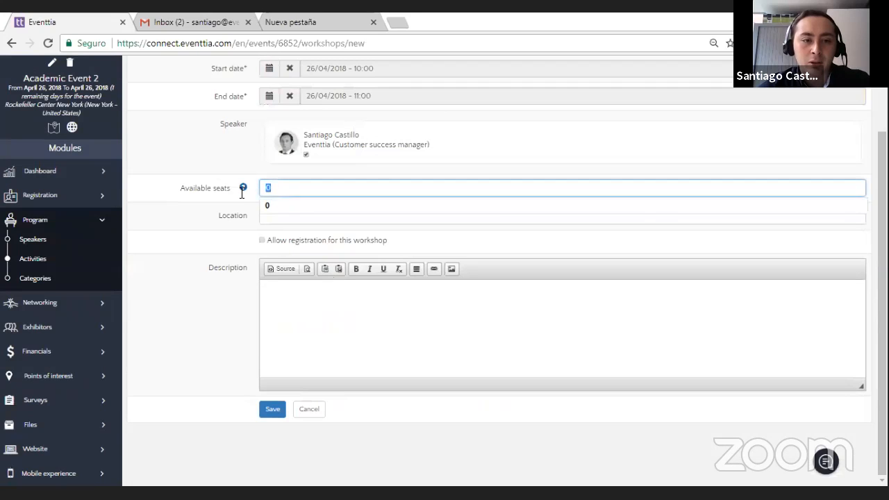
pyautogui.moveTo(243, 195)
pyautogui.write('20')
pyautogui.click(192, 254)
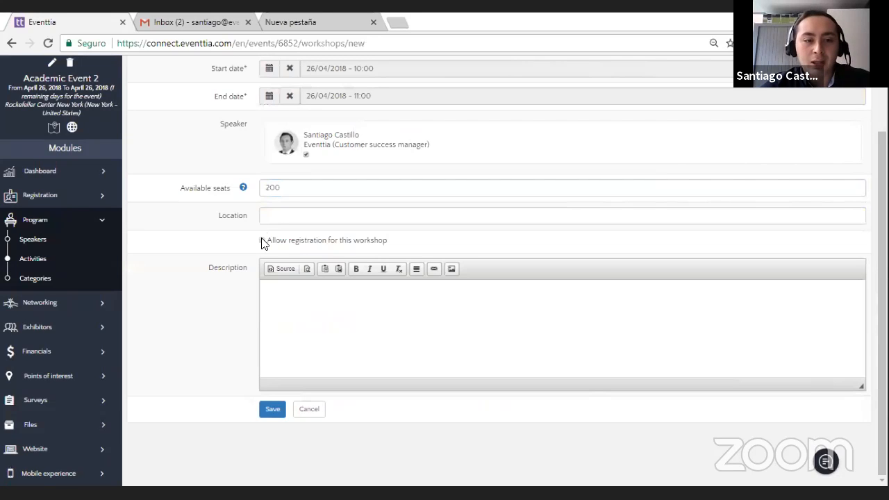
# Step: Allow registration for the workshop for Guests, Undergraduate Students and Postgraduate Students, with a price of 10 for Postgraduate Students
pyautogui.click(262, 242)
pyautogui.scroll(-1, 281, 275)
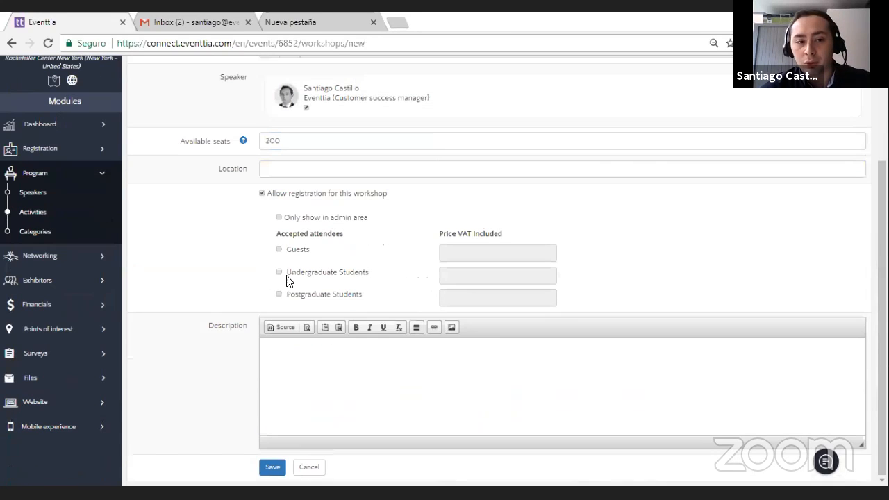
pyautogui.click(279, 250)
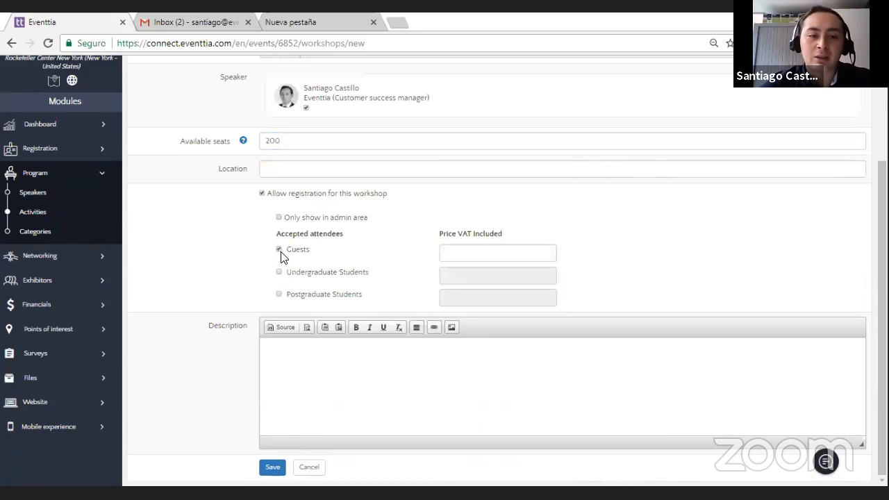
pyautogui.click(280, 273)
pyautogui.click(279, 295)
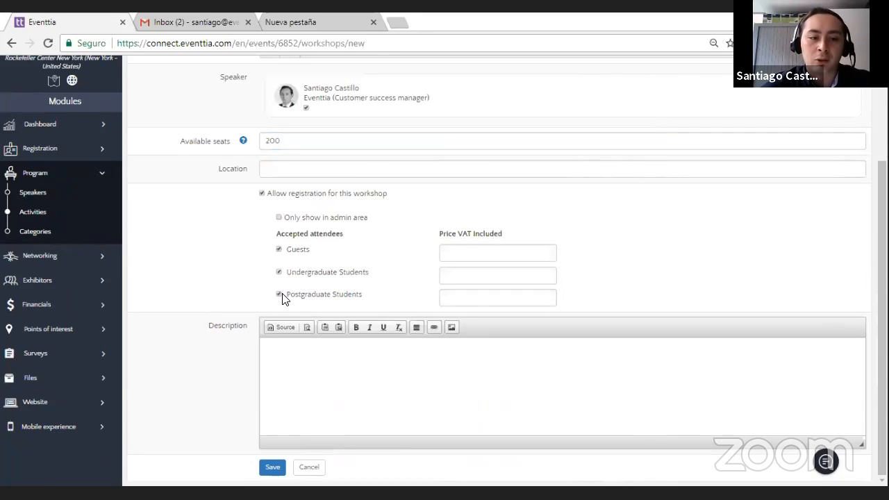
pyautogui.click(460, 298)
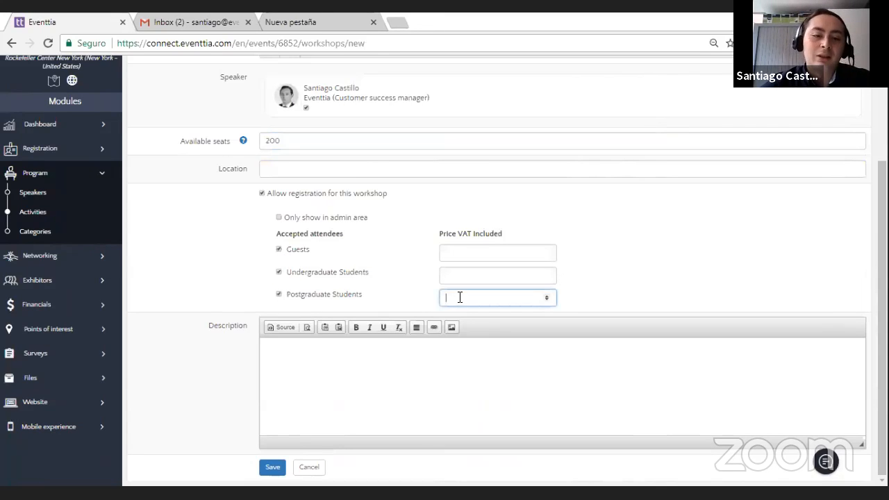
pyautogui.click(243, 250)
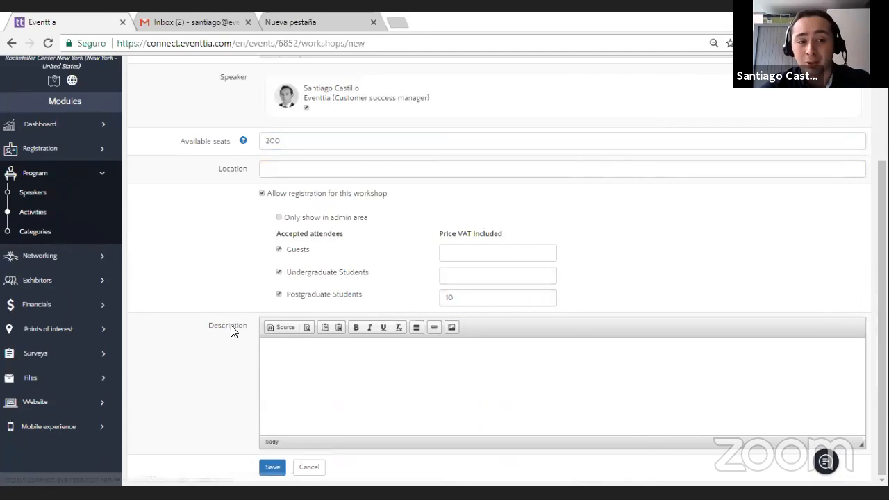
# Step: Set the activity's location to "Conference Room 1" and save the activity
pyautogui.click(302, 174)
pyautogui.write('Confewr')
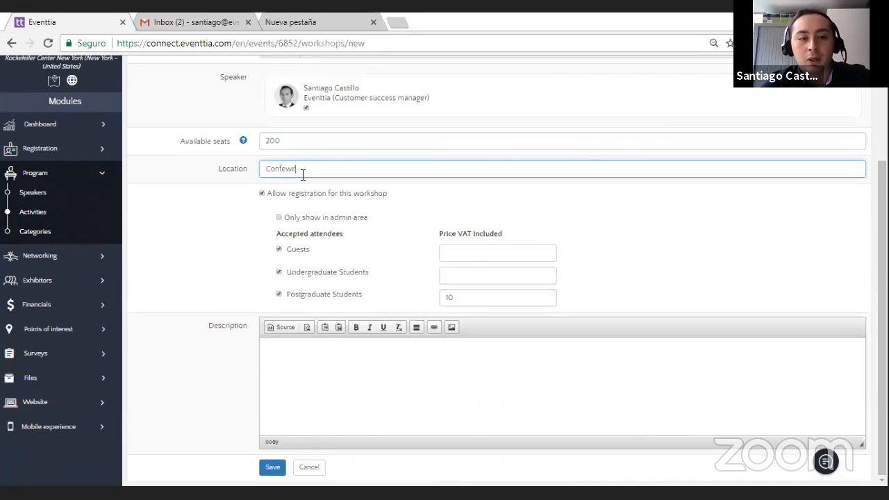
pyautogui.press('BackSpace')
pyautogui.press('Down')
pyautogui.press('Return')
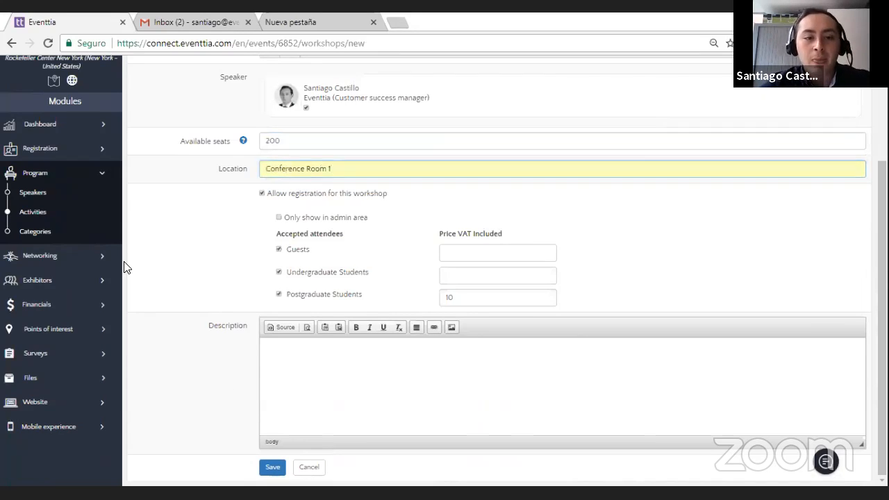
pyautogui.click(275, 470)
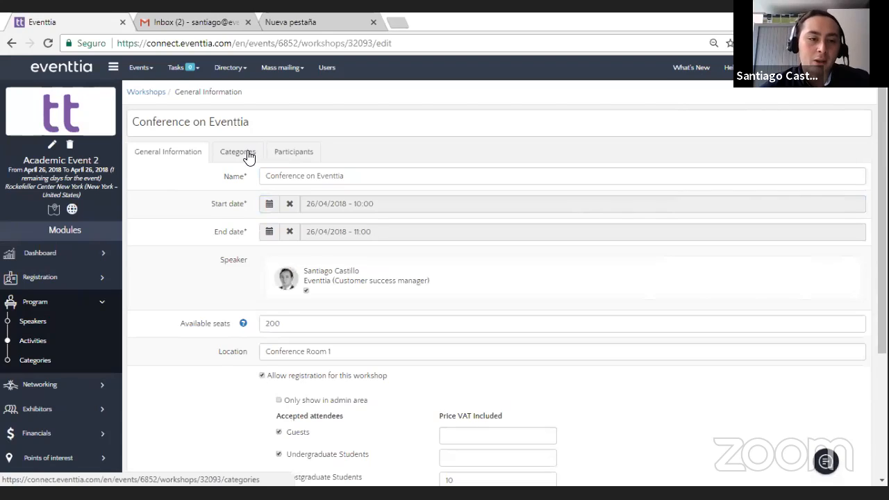
# Step: View the saved activity's participants and duplicate "Conference on Eventtia" from the activities list
pyautogui.click(292, 161)
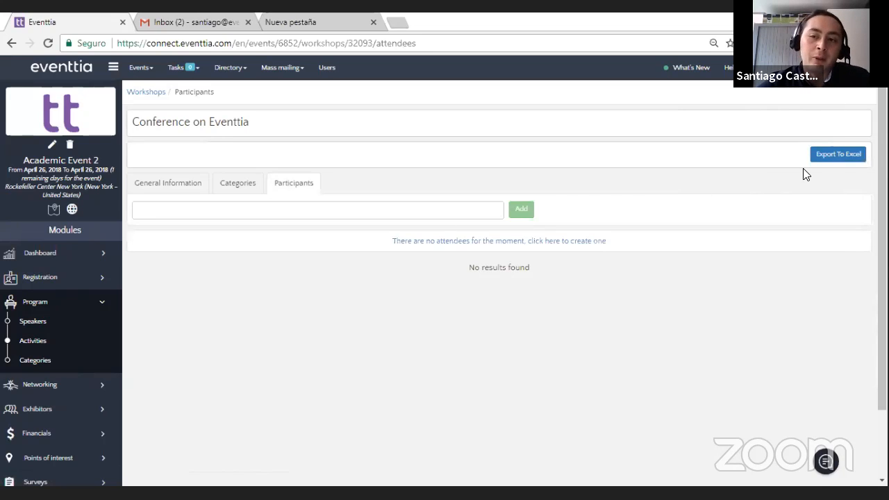
pyautogui.click(43, 347)
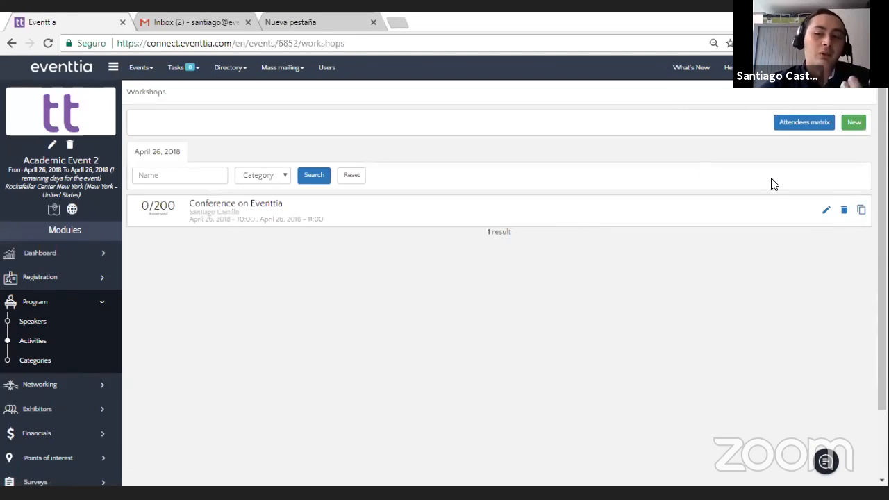
pyautogui.click(860, 216)
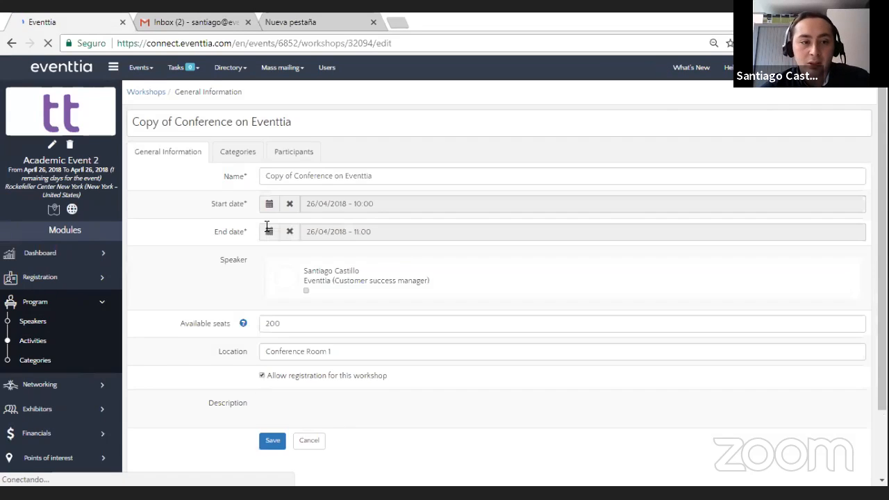
# Step: Reschedule the copied activity on 26 April 2018 to run from 17:00 to 18:00
pyautogui.click(269, 207)
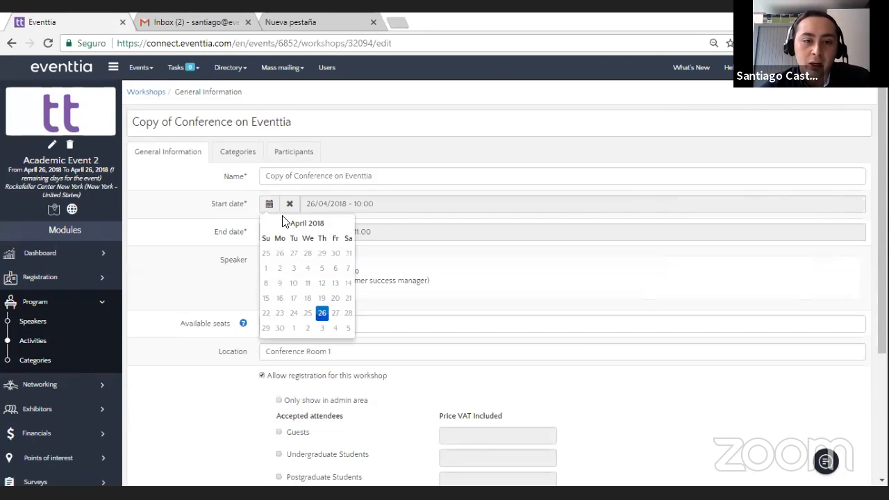
pyautogui.click(321, 313)
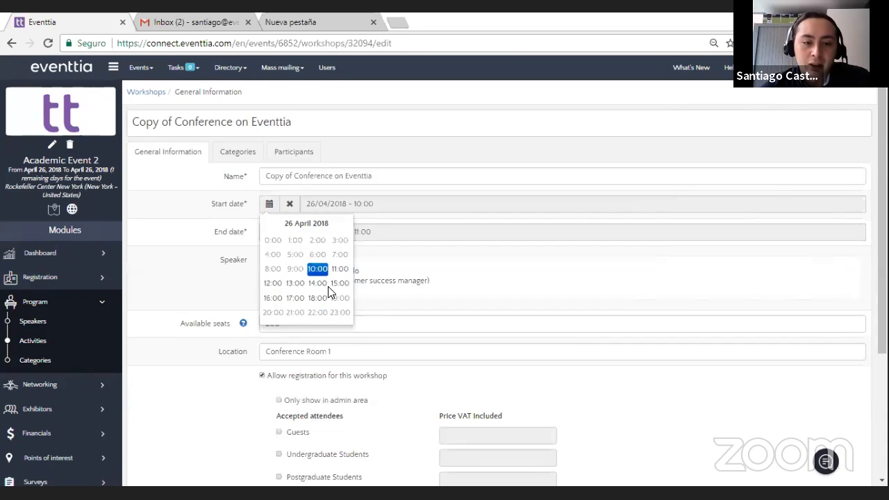
pyautogui.click(292, 300)
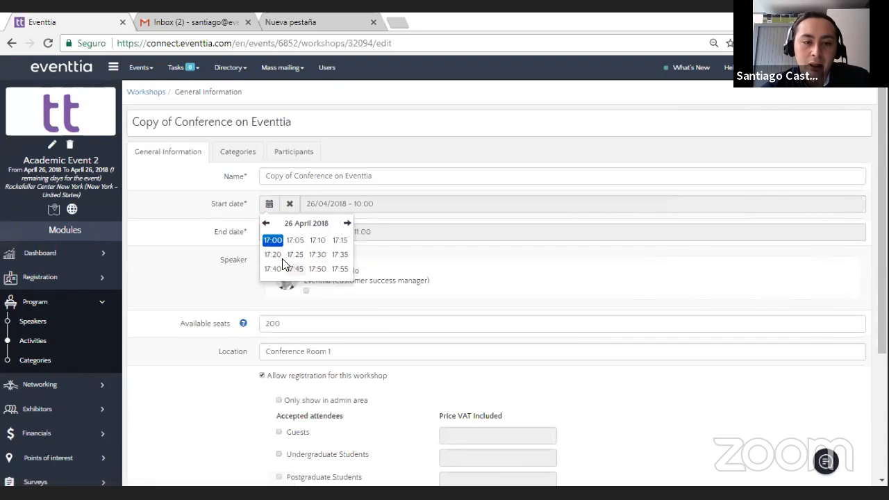
pyautogui.click(273, 241)
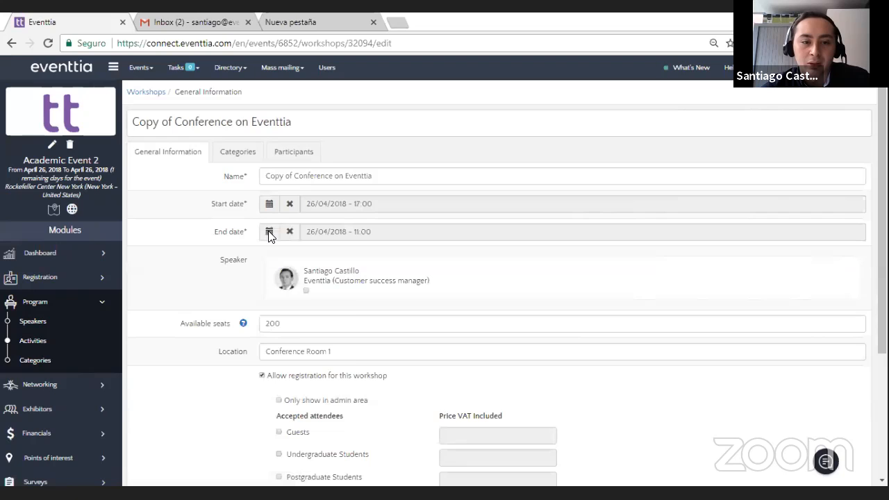
pyautogui.click(269, 236)
pyautogui.click(320, 340)
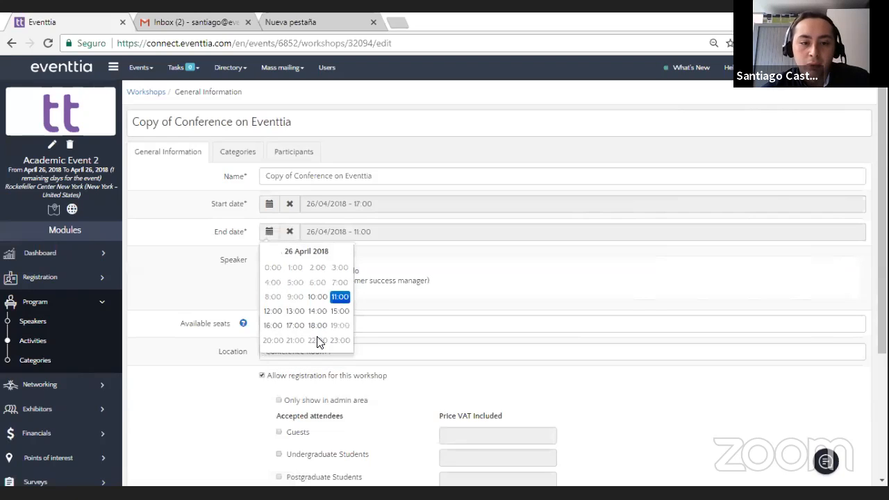
pyautogui.click(313, 327)
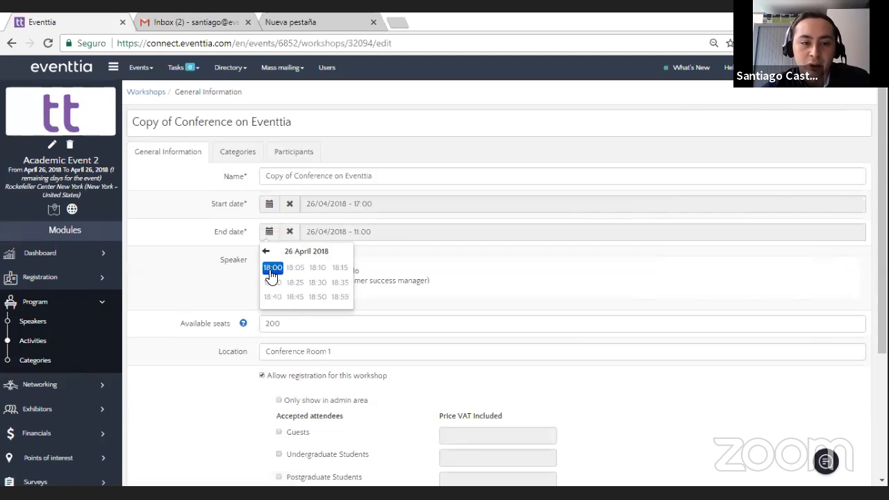
pyautogui.click(272, 268)
# Step: Assign the speaker to the copied activity and accept Guests, Undergraduate Students and Postgraduate Students as attendees
pyautogui.scroll(-1, 302, 252)
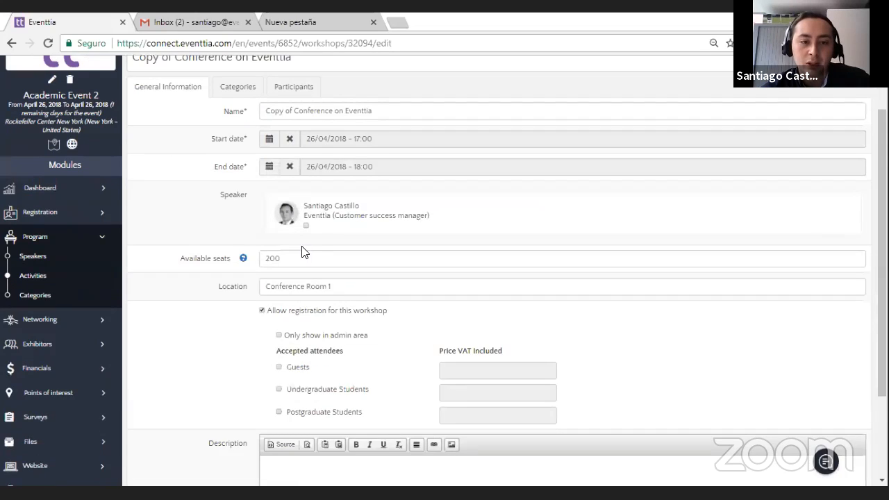
pyautogui.click(305, 225)
pyautogui.scroll(-2, 420, 308)
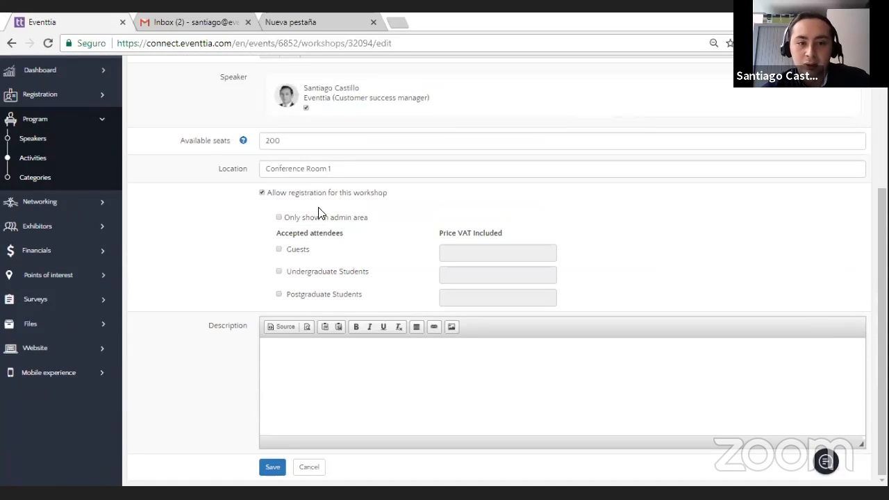
pyautogui.click(286, 250)
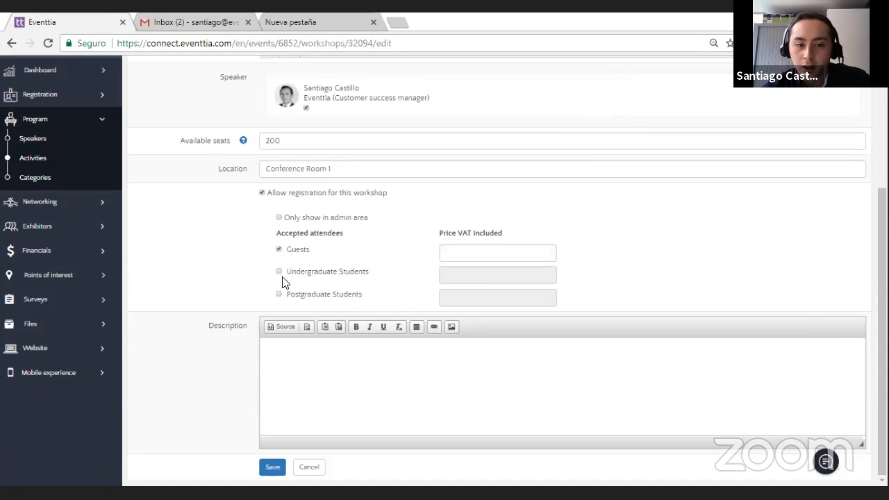
pyautogui.click(279, 274)
pyautogui.click(282, 295)
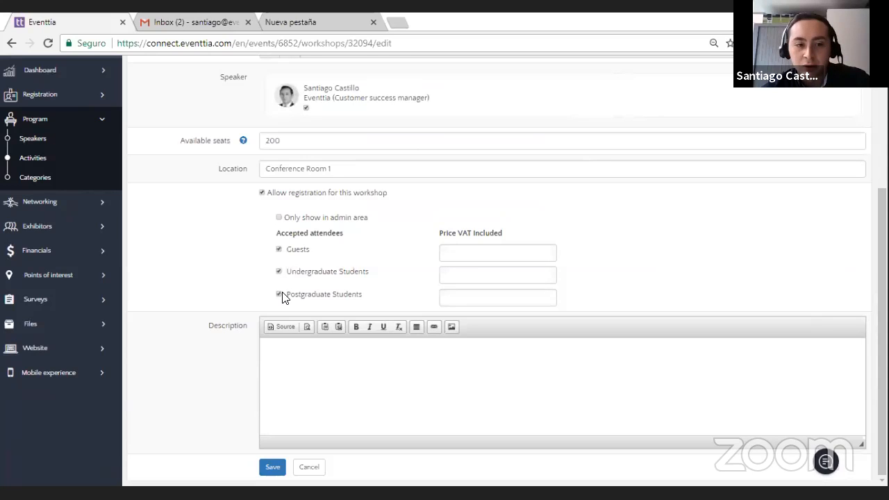
# Step: Set the copied activity's VAT-included price to 20 for Postgraduate Students and 10 for Undergraduate Students
pyautogui.click(546, 300)
pyautogui.moveTo(519, 300); pyautogui.dragTo(401, 310)
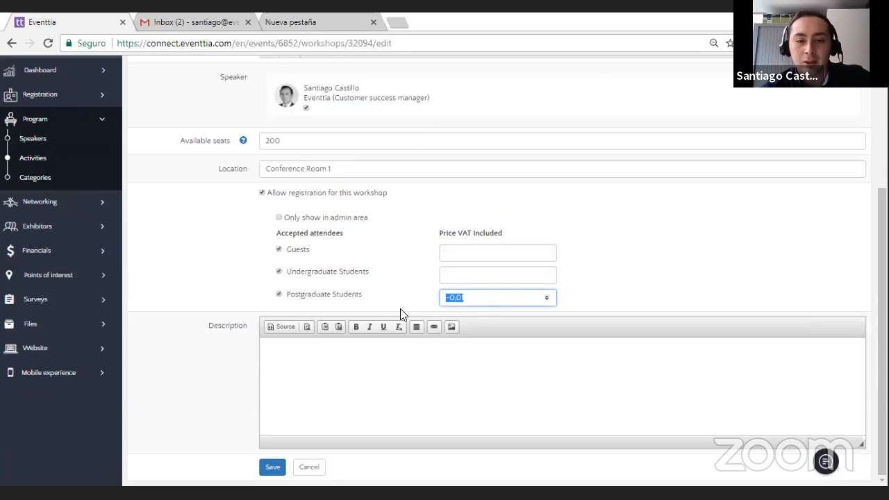
pyautogui.press('BackSpace')
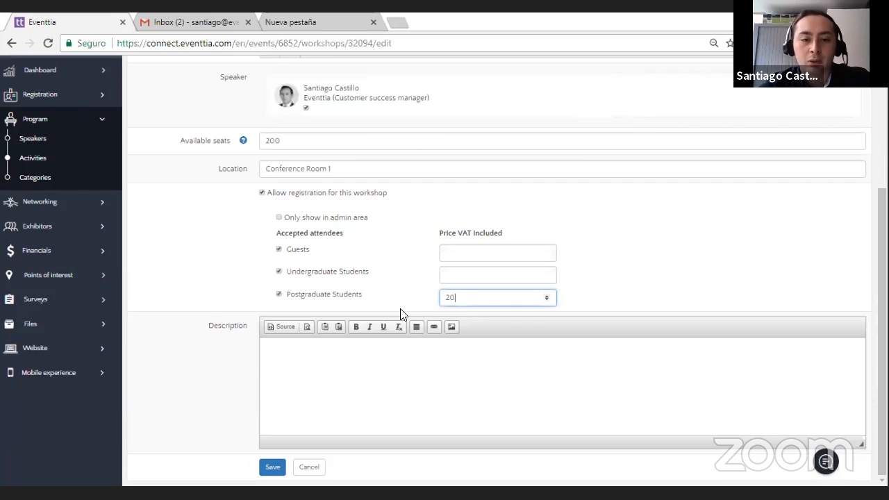
pyautogui.click(484, 273)
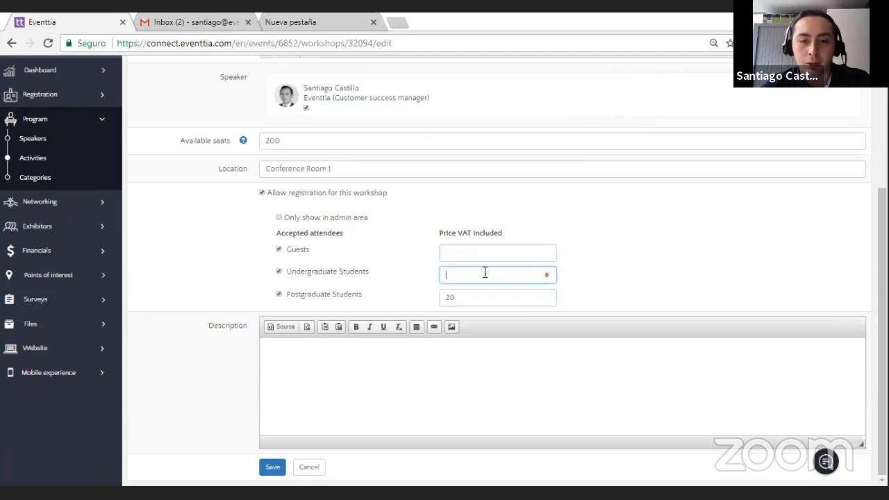
pyautogui.click(234, 297)
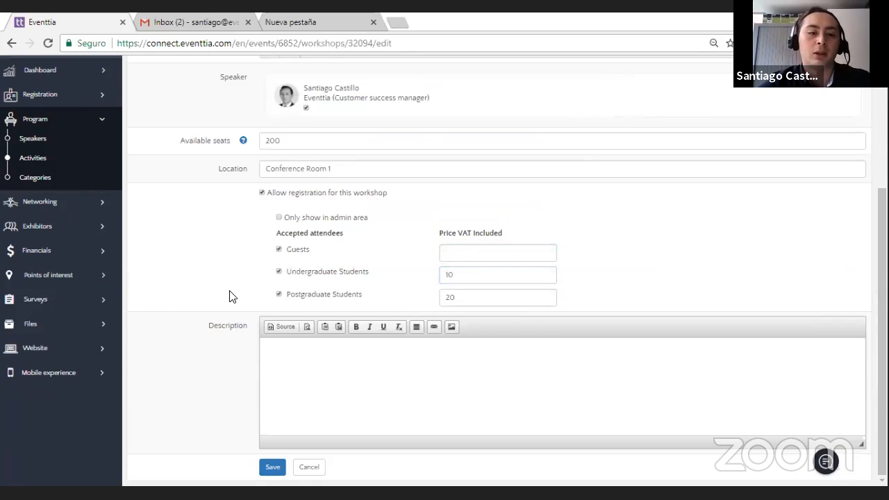
# Step: Rename the copied activity as "Conference on Customer Success" and save it
pyautogui.scroll(3, 252, 307)
pyautogui.moveTo(337, 176); pyautogui.dragTo(228, 188)
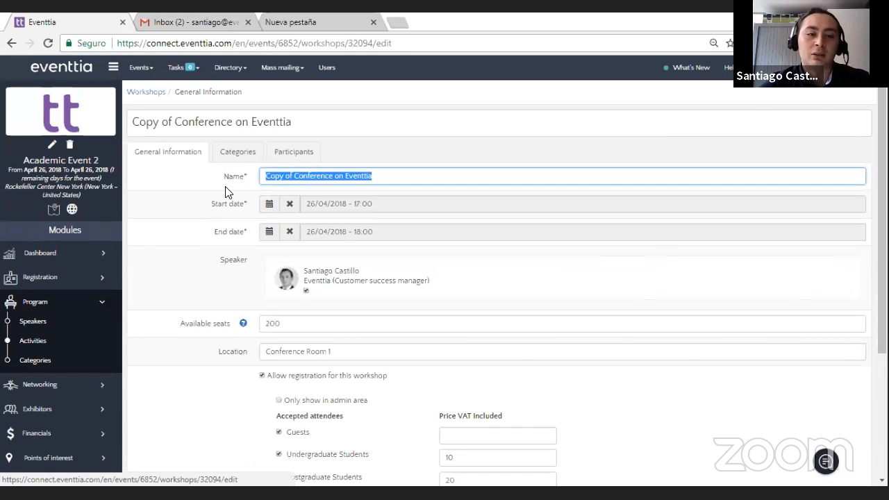
pyautogui.write('Conference on Custo')
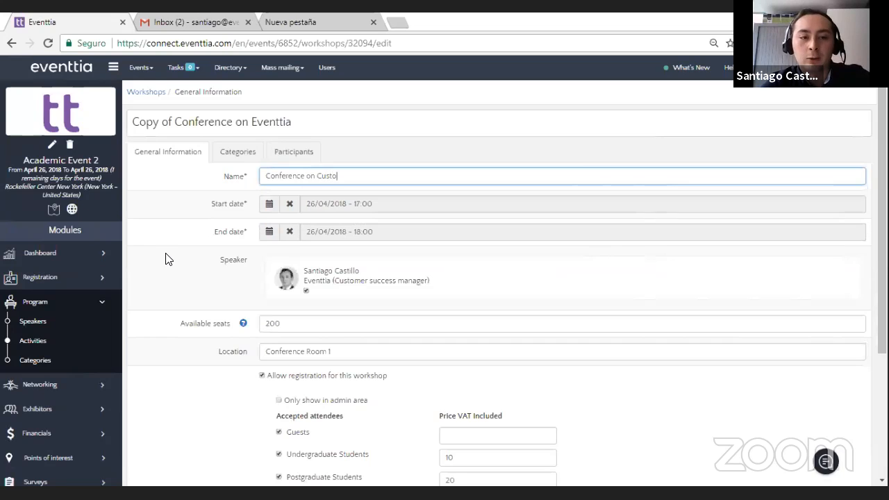
pyautogui.write('mer Success')
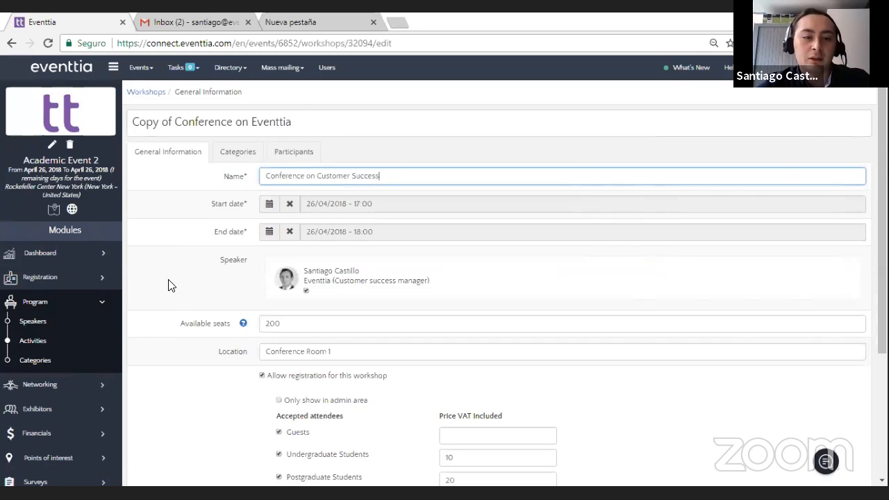
pyautogui.scroll(-3, 194, 327)
pyautogui.click(273, 467)
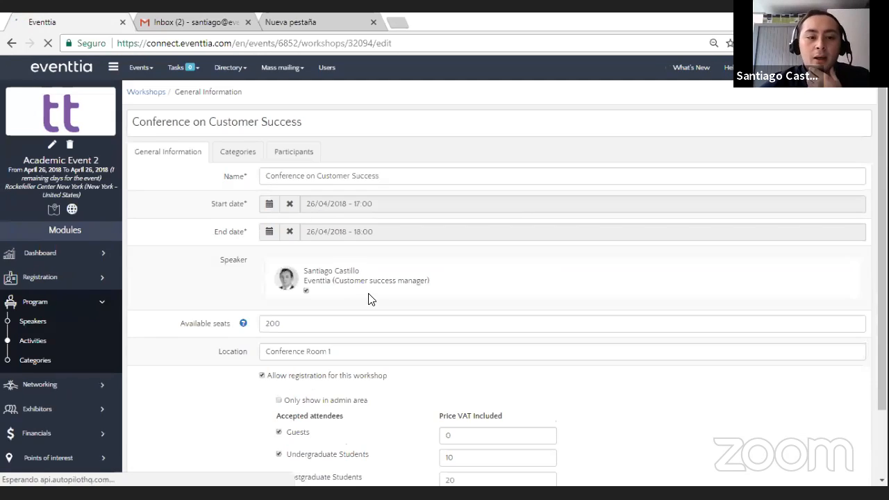
# Step: Review the participants of "Conference on Eventtia" from the activities list, return to the list and collapse the Program module
pyautogui.click(72, 345)
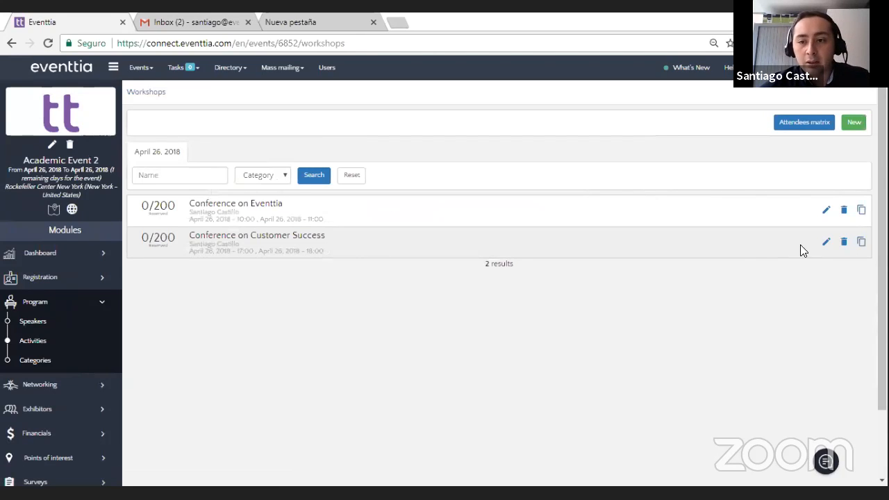
pyautogui.click(825, 212)
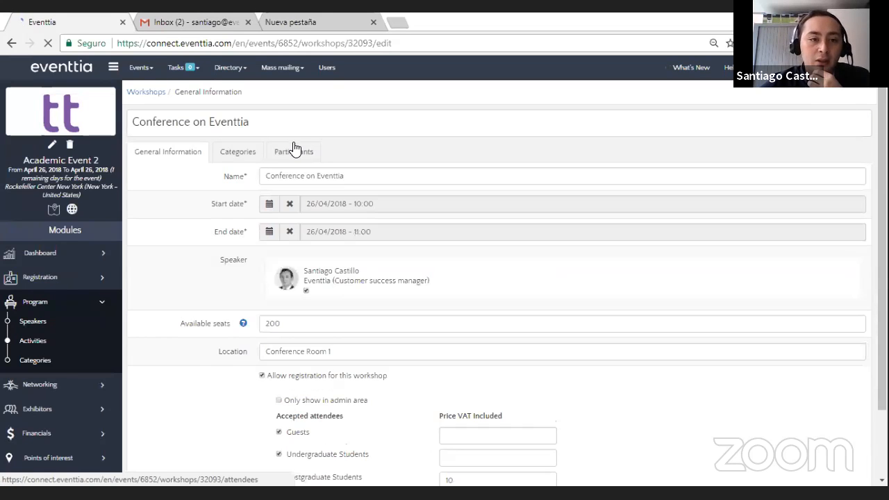
pyautogui.click(294, 150)
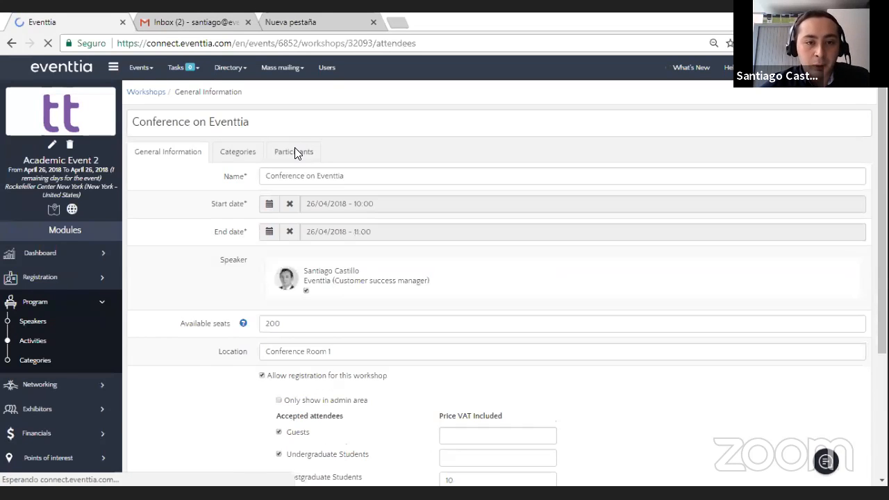
pyautogui.click(33, 340)
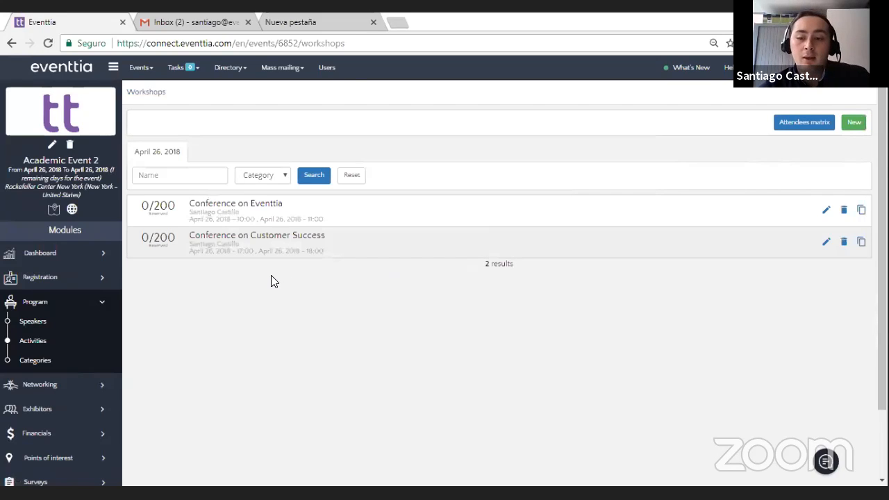
pyautogui.click(53, 300)
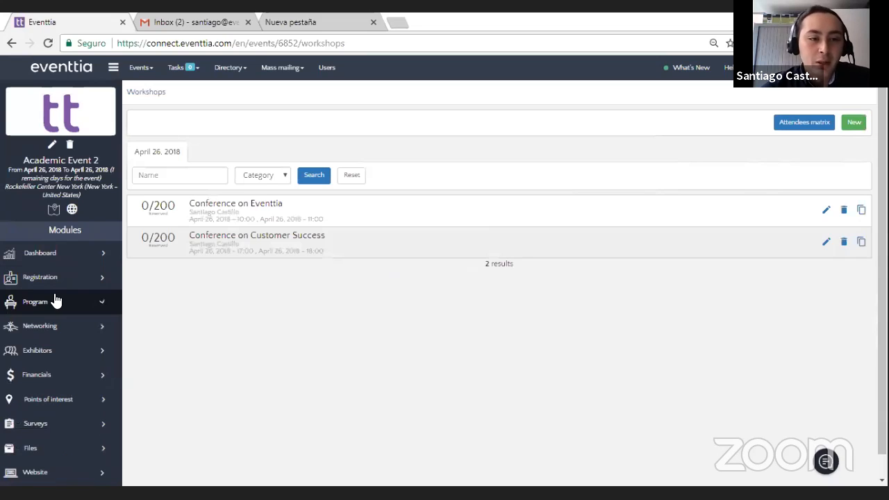
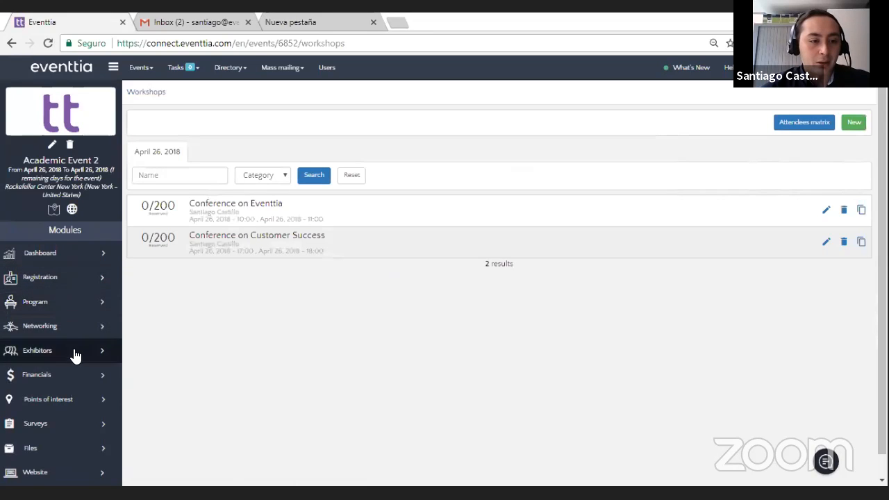
# Step: Open the event's points of interest and find Grand Central Terminal, East 42nd Street, New York on the map
pyautogui.click(74, 400)
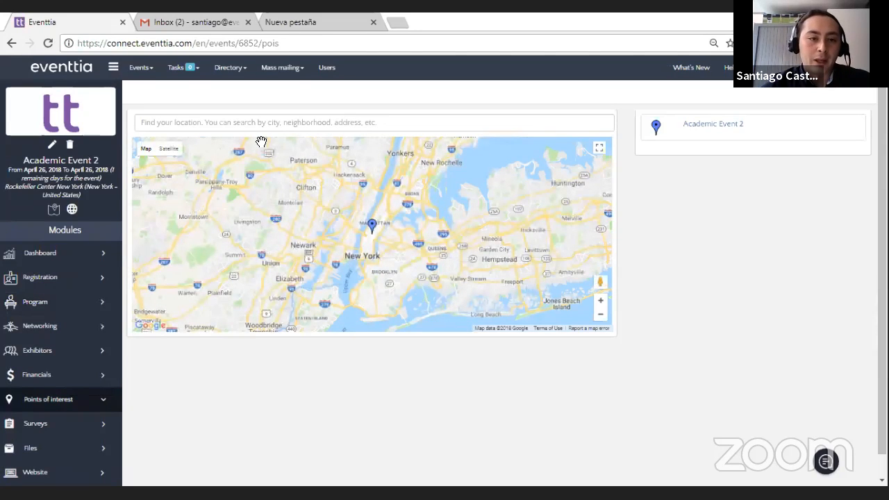
pyautogui.click(290, 129)
pyautogui.write('g')
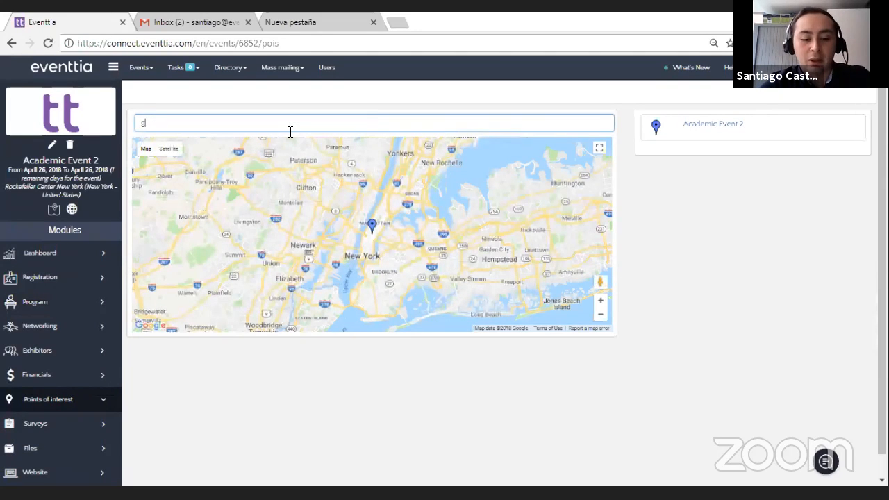
pyautogui.write('rand central')
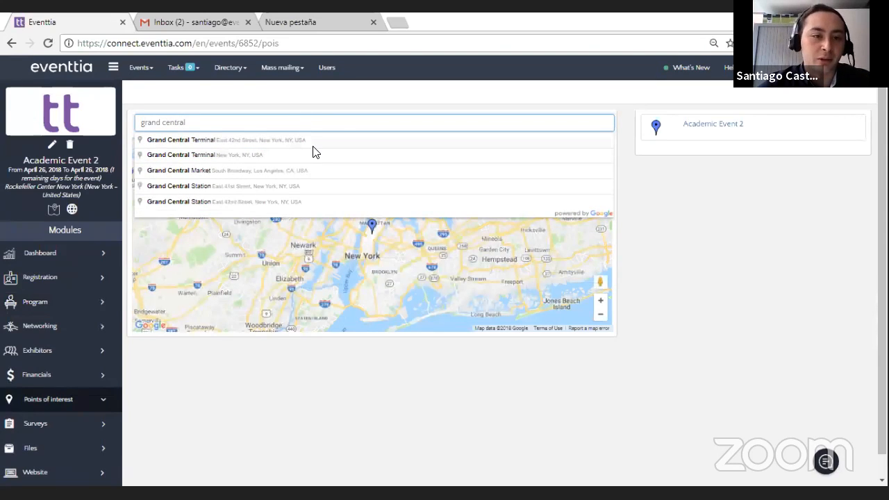
pyautogui.click(312, 142)
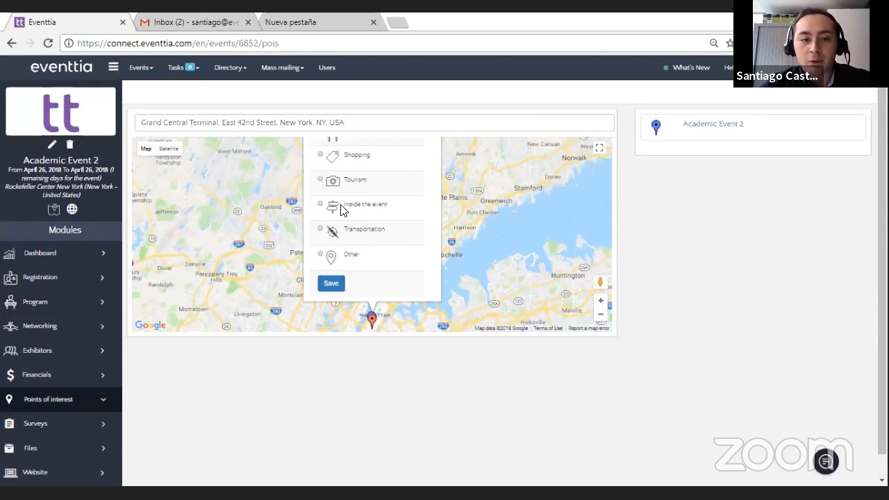
# Step: Name the Grand Central Terminal point "Metro Station", categorize it as Transportation and save it
pyautogui.click(601, 301)
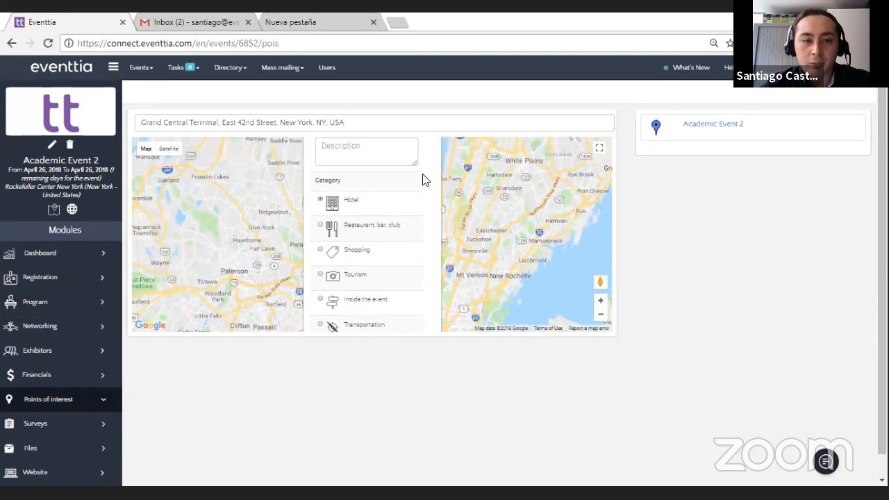
pyautogui.click(601, 314)
pyautogui.click(388, 313)
pyautogui.write('Metro Statio')
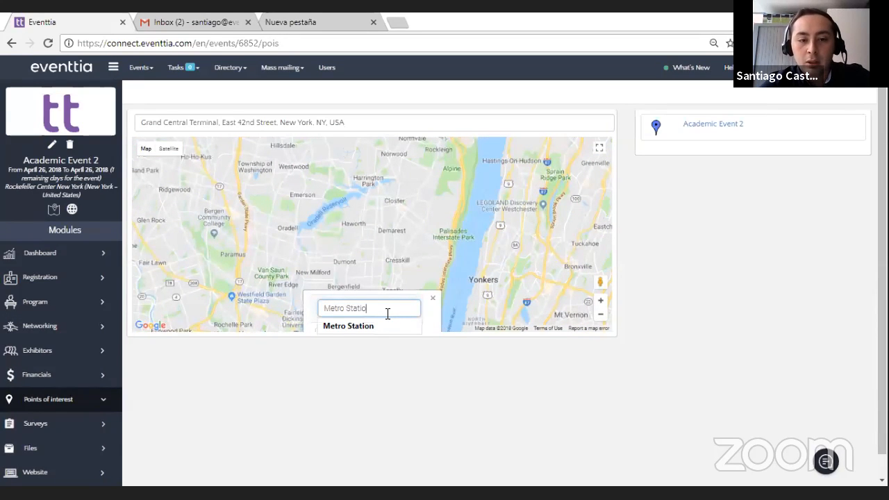
pyautogui.write('n')
pyautogui.click(600, 314)
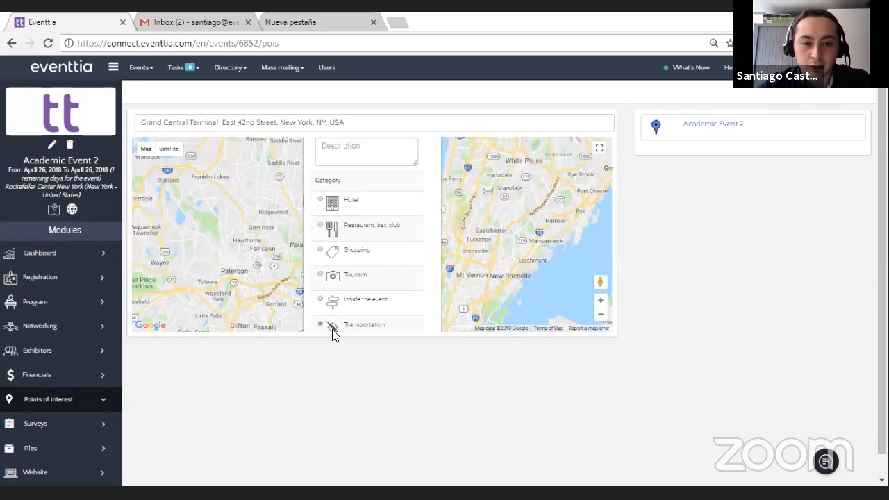
pyautogui.click(601, 314)
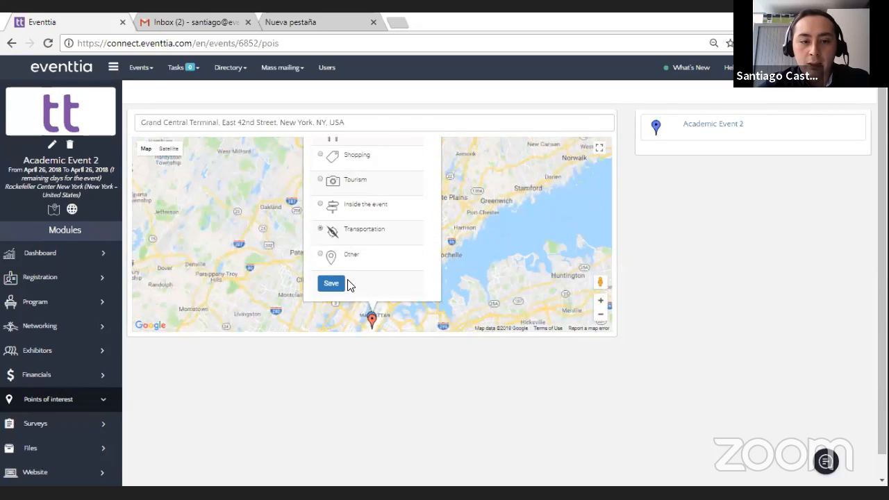
pyautogui.click(330, 283)
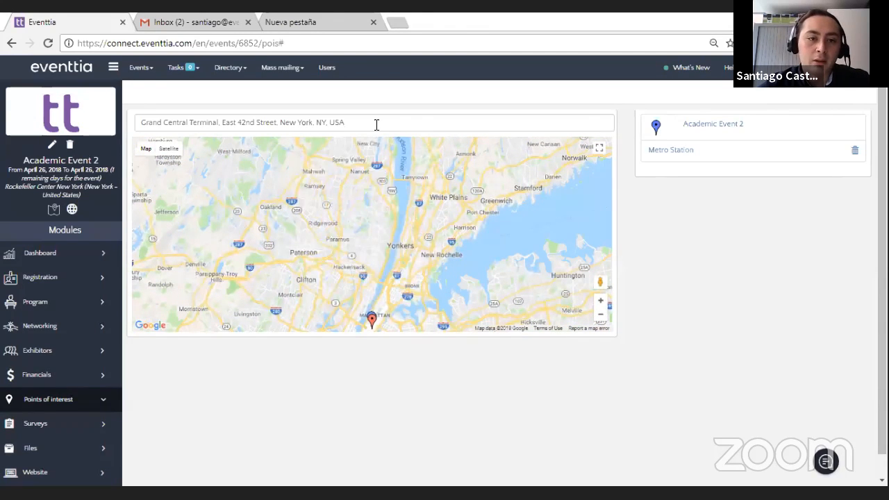
pyautogui.moveTo(376, 124); pyautogui.dragTo(119, 137)
pyautogui.write('Cent')
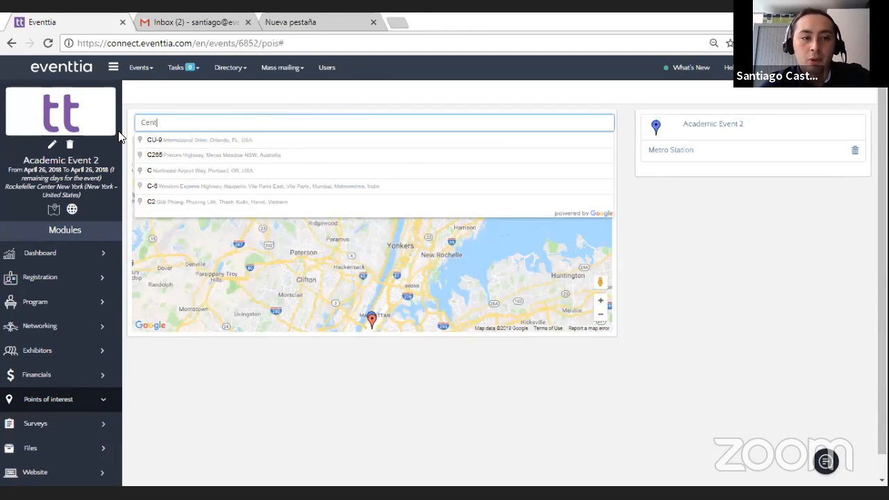
pyautogui.write('ral park')
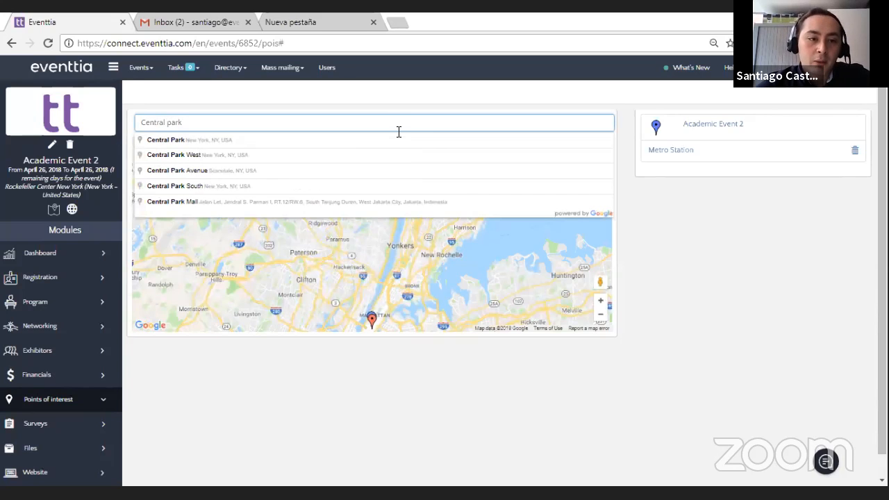
pyautogui.click(356, 146)
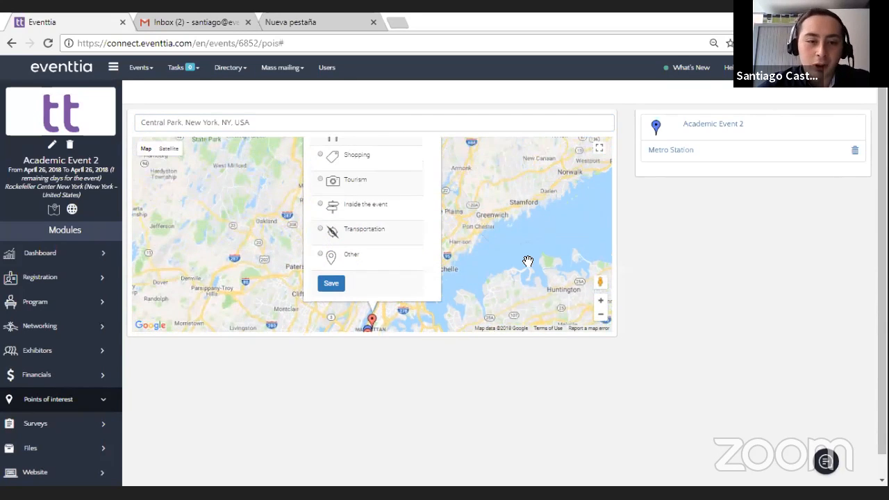
pyautogui.click(600, 301)
pyautogui.click(600, 300)
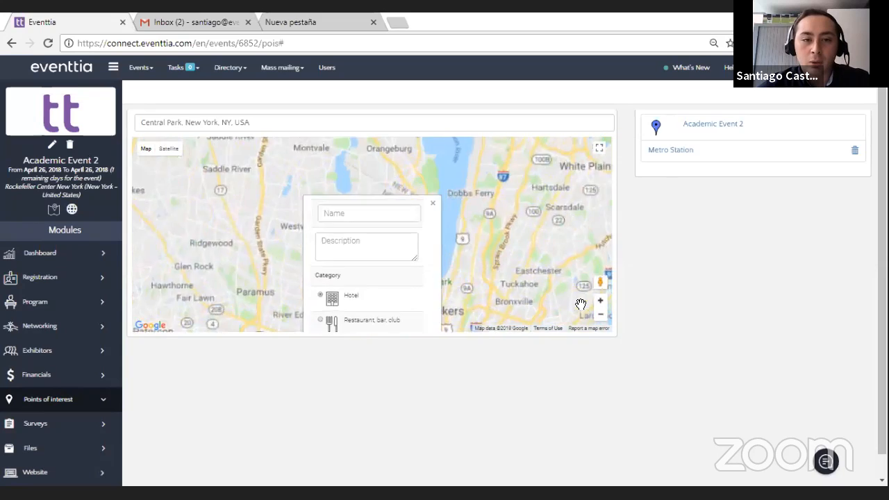
pyautogui.click(410, 310)
pyautogui.write('Central')
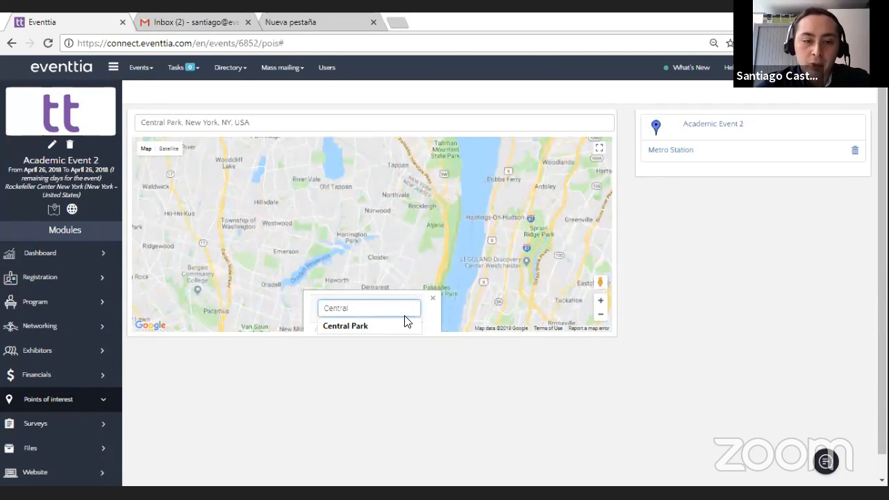
pyautogui.click(371, 326)
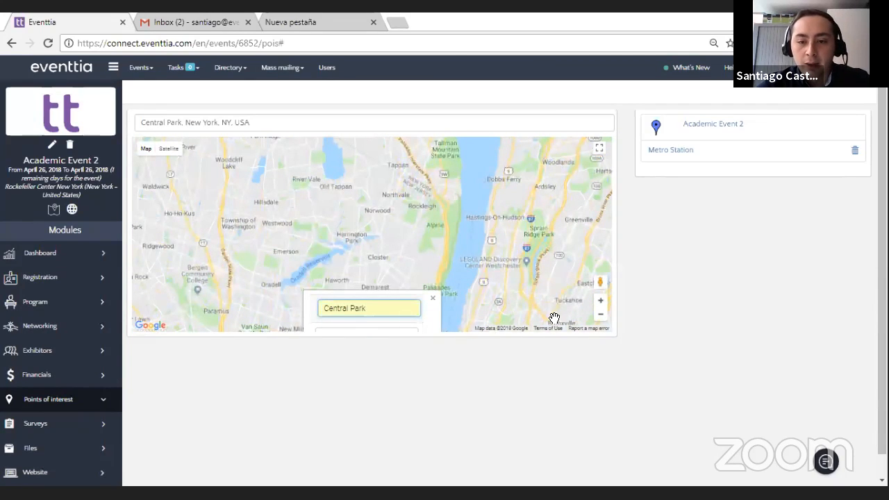
pyautogui.click(601, 318)
pyautogui.scroll(-1, 442, 290)
pyautogui.scroll(1, 446, 287)
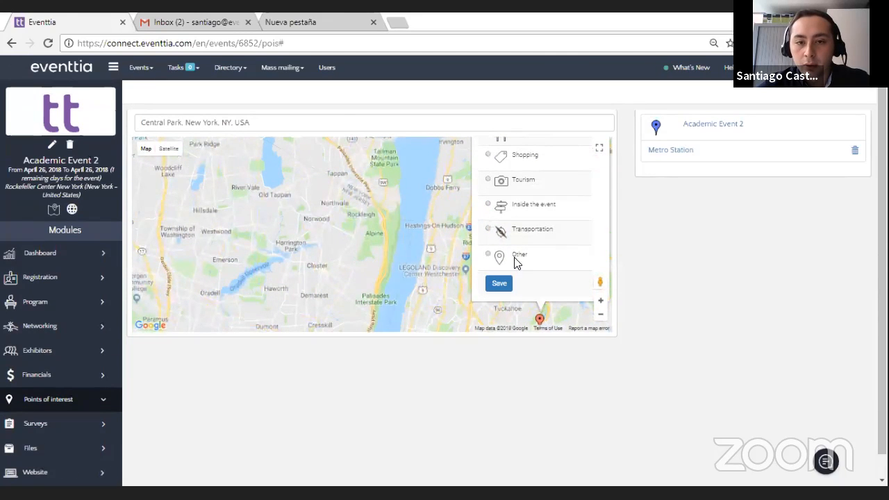
pyautogui.click(601, 313)
# Step: Search the map for "Central park" and place the marker at Central Park, New York, NY, USA
pyautogui.click(283, 126)
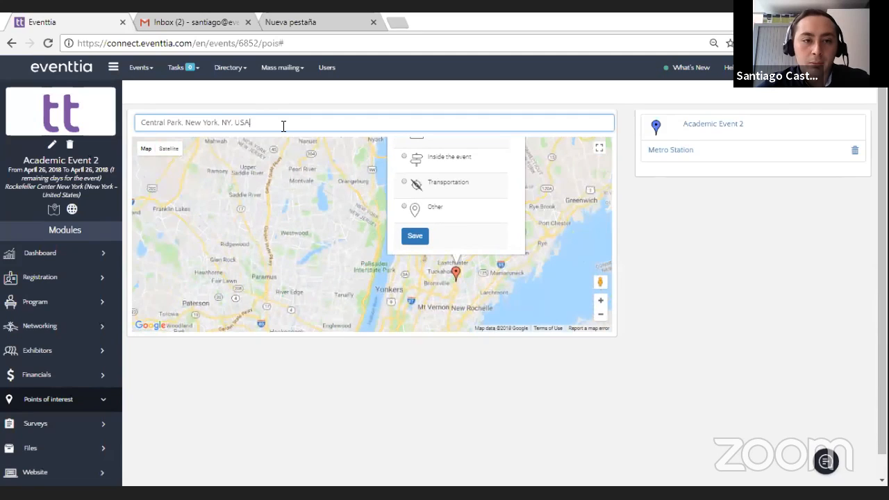
pyautogui.moveTo(284, 126); pyautogui.dragTo(90, 118)
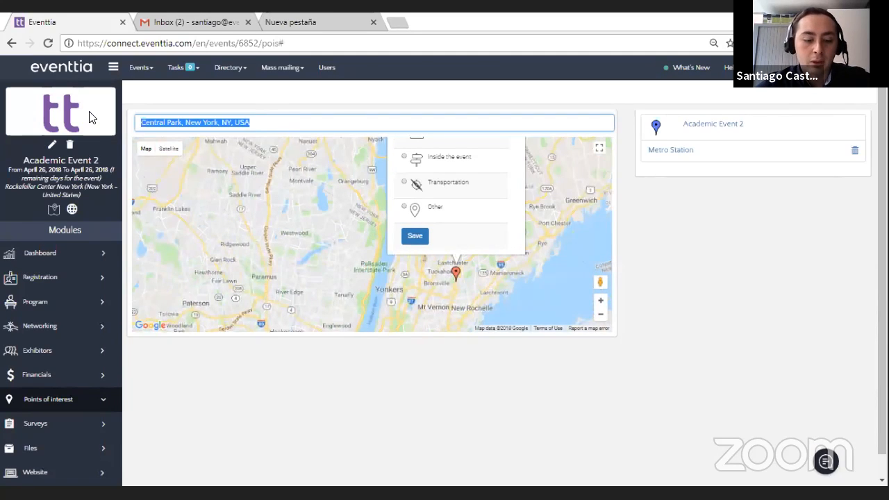
pyautogui.write('Cental')
pyautogui.press('BackSpace')
pyautogui.press('BackSpace')
pyautogui.write('ral park')
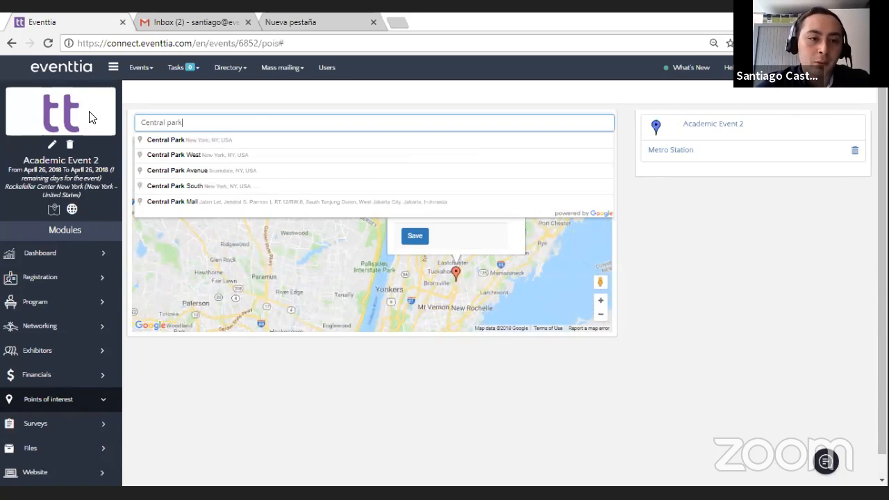
pyautogui.click(215, 142)
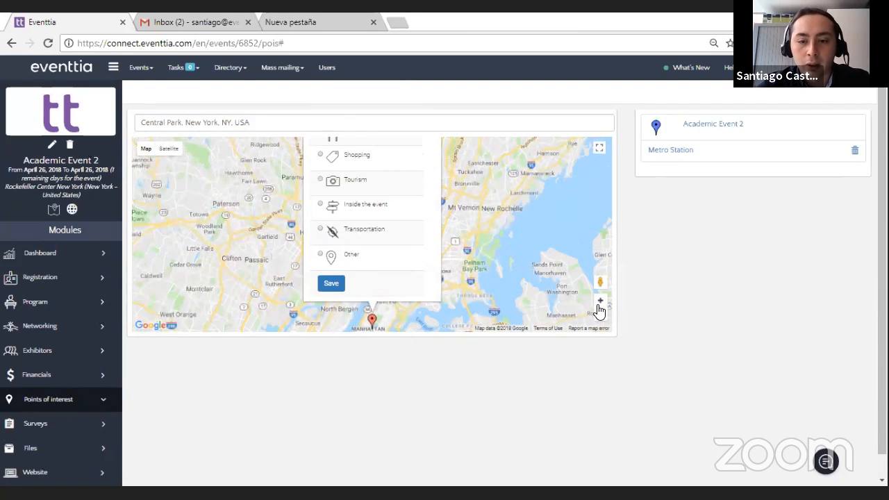
# Step: Name the new point of interest "Central Park", categorize it as Tourism and save it
pyautogui.click(599, 304)
pyautogui.click(599, 304)
pyautogui.click(376, 314)
pyautogui.write('Cent')
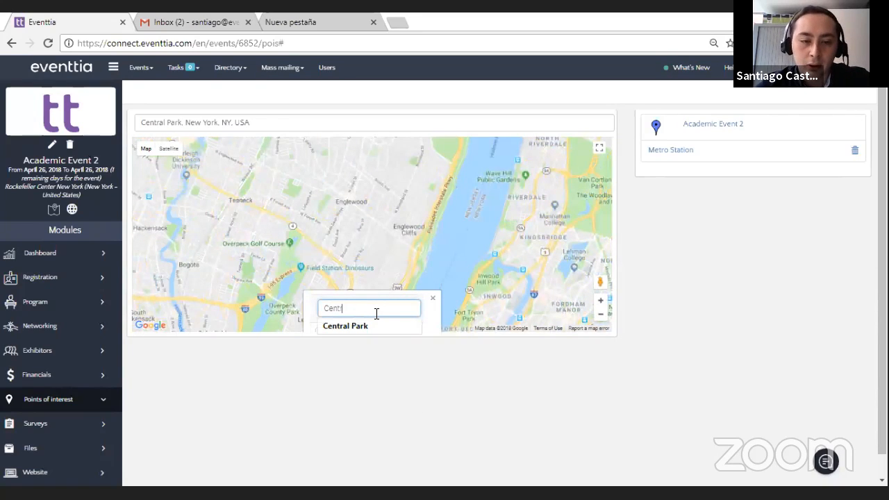
pyautogui.click(377, 325)
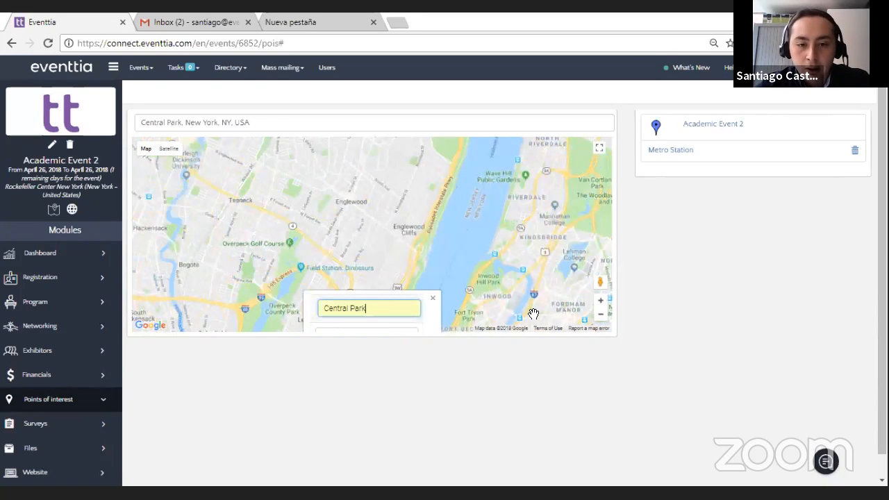
pyautogui.click(602, 317)
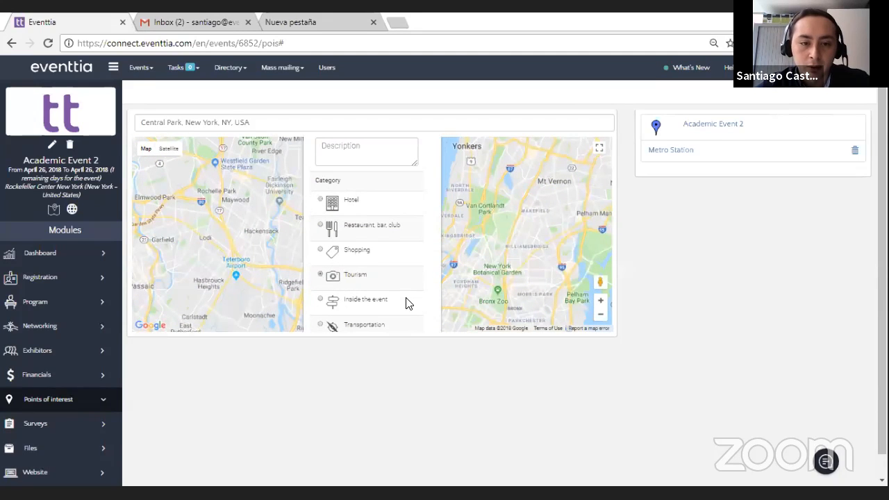
pyautogui.click(599, 316)
pyautogui.click(330, 285)
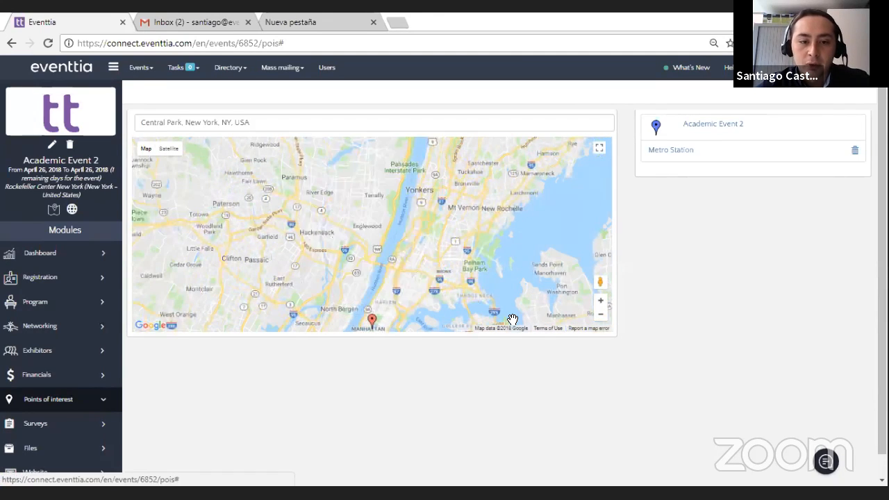
pyautogui.scroll(-1, 476, 283)
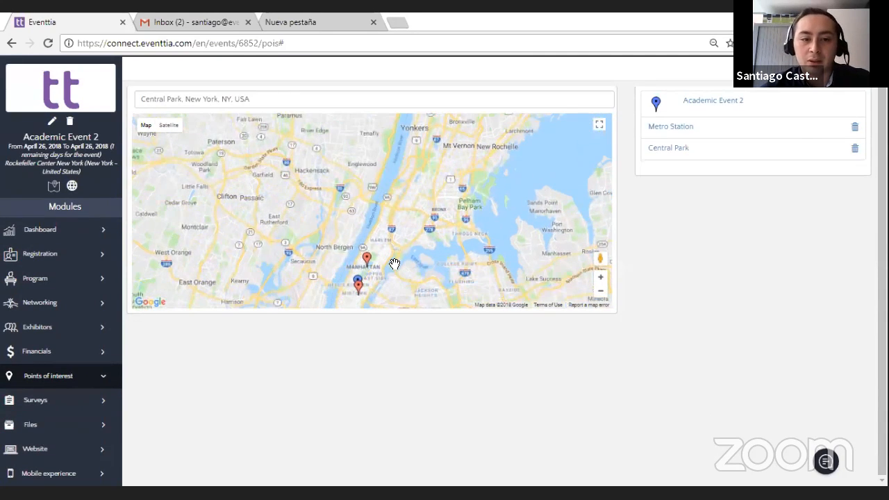
pyautogui.moveTo(393, 264); pyautogui.dragTo(414, 245)
pyautogui.scroll(1, 228, 286)
pyautogui.scroll(-1, 121, 345)
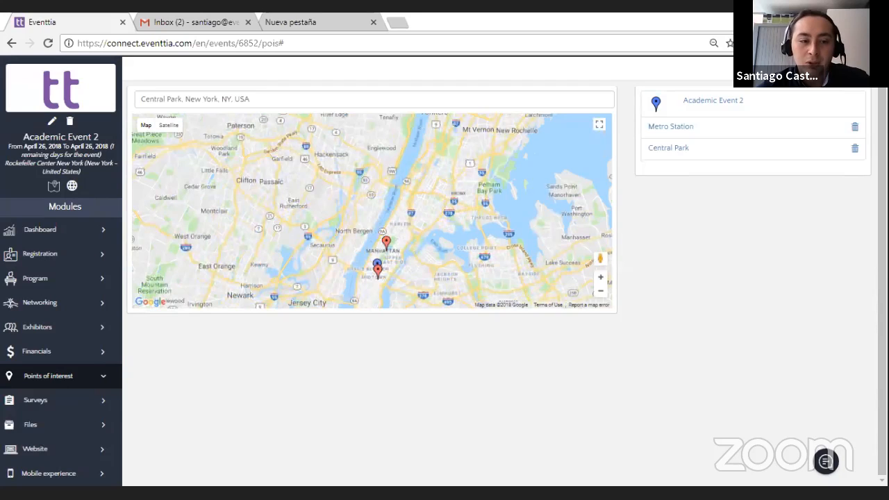
# Step: Open the event's website editor and add a Free module between Navbar and Home on the first page
pyautogui.click(79, 448)
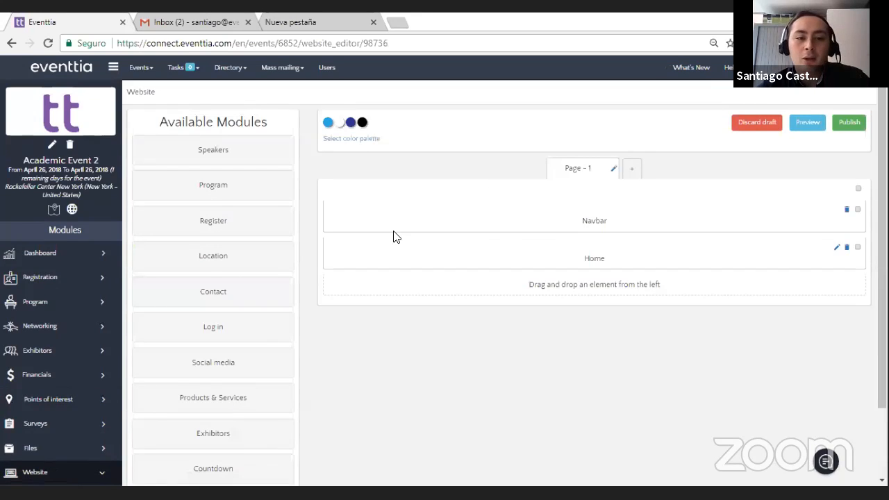
pyautogui.scroll(-2, 90, 357)
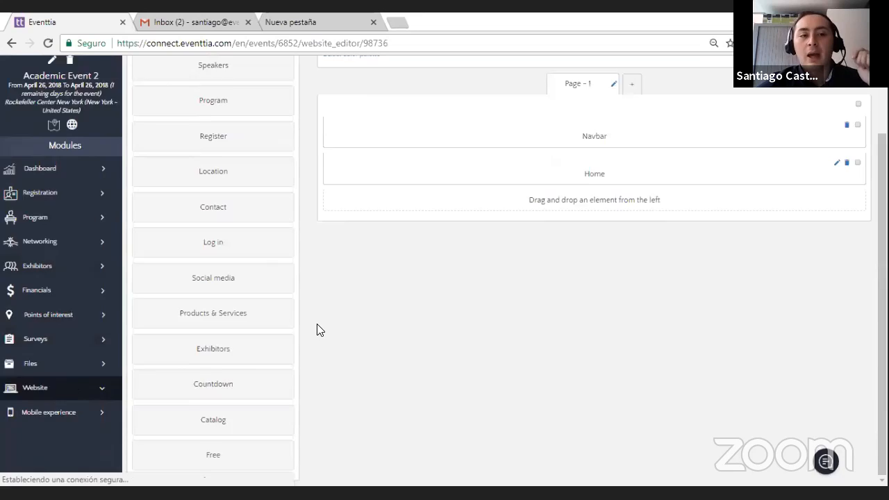
pyautogui.scroll(2, 317, 329)
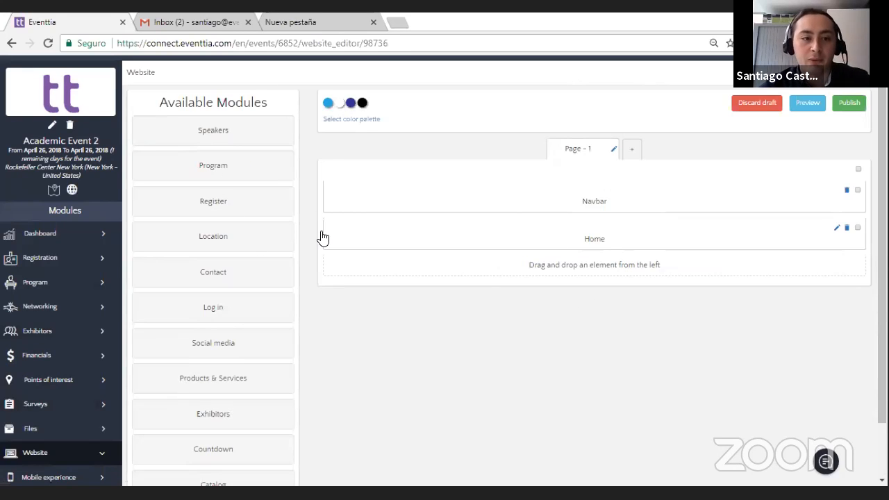
pyautogui.scroll(-2, 461, 317)
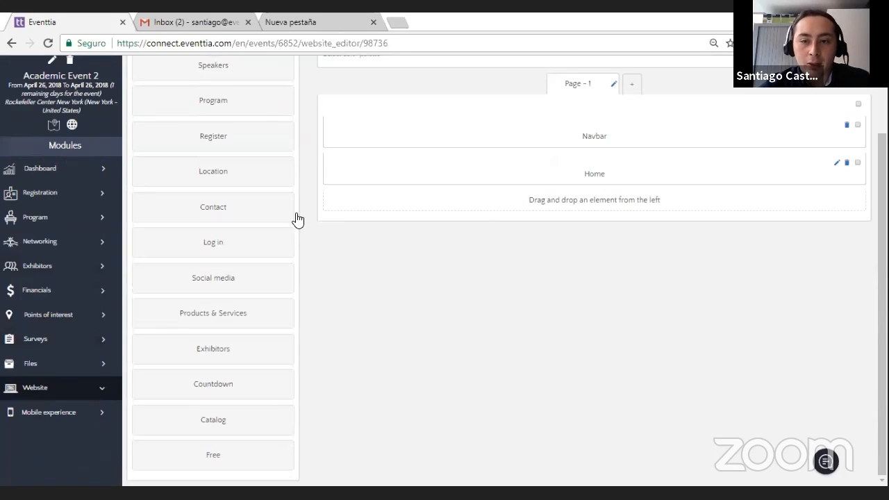
pyautogui.scroll(2, 395, 266)
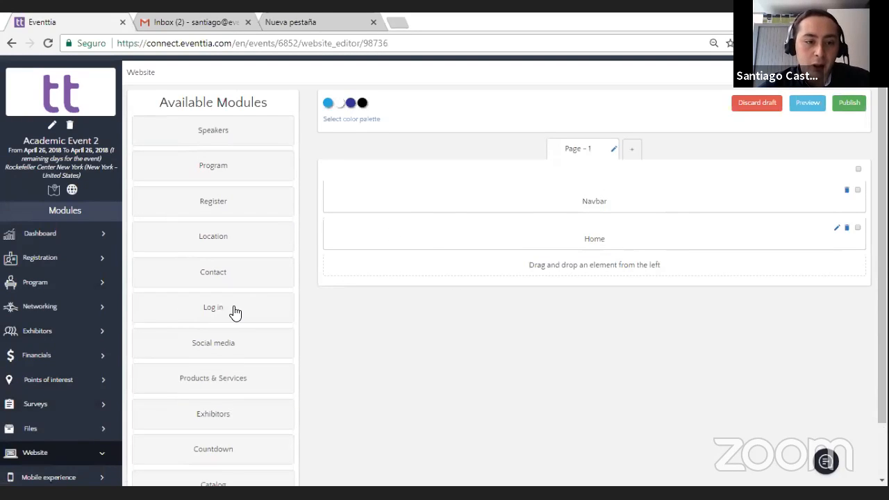
pyautogui.scroll(-2, 248, 381)
pyautogui.moveTo(228, 465); pyautogui.dragTo(380, 387)
pyautogui.moveTo(229, 456); pyautogui.dragTo(650, 160)
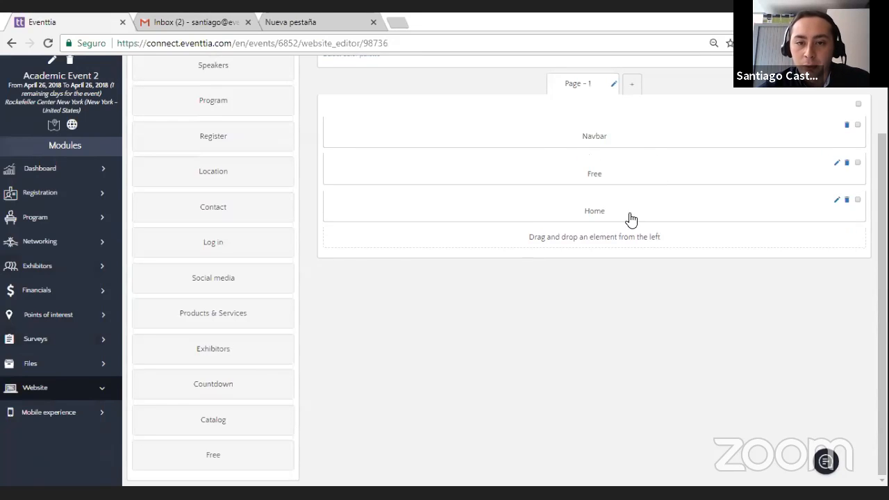
# Step: Add the Speakers module below Home on the first page and the Program module beneath it
pyautogui.scroll(2, 473, 290)
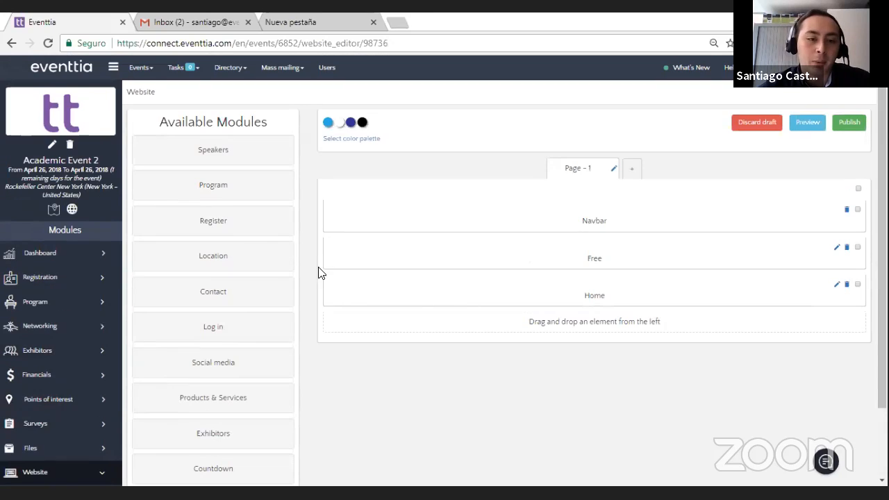
pyautogui.moveTo(247, 194); pyautogui.dragTo(360, 207)
pyautogui.moveTo(246, 153); pyautogui.dragTo(645, 326)
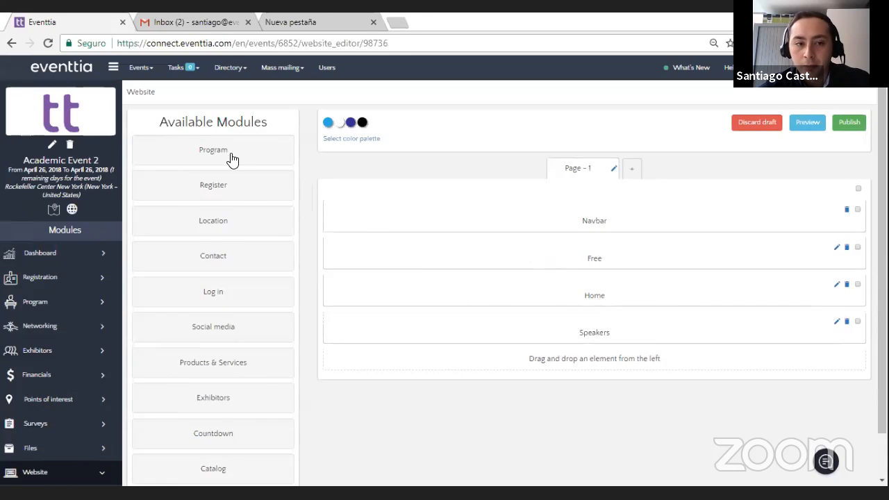
pyautogui.moveTo(222, 147); pyautogui.dragTo(621, 357)
pyautogui.scroll(-1, 309, 265)
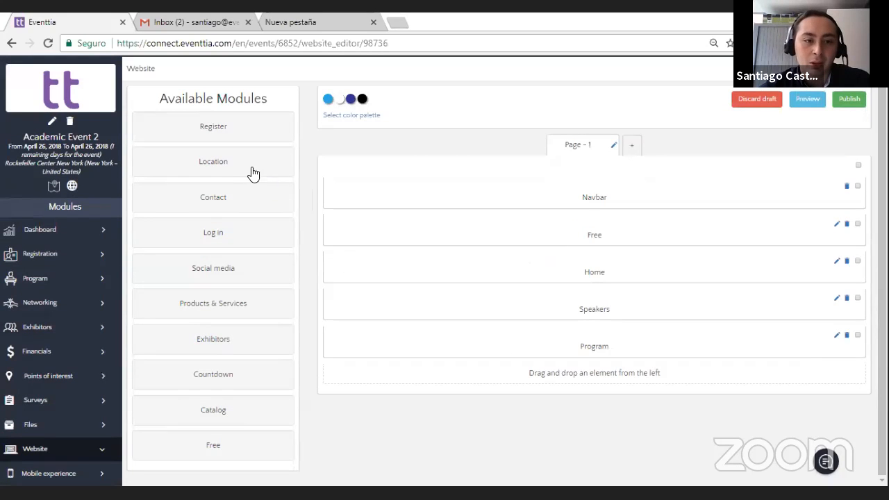
# Step: Add the Location, Register and Contact modules, in that order, below Program on the first page
pyautogui.moveTo(219, 164); pyautogui.dragTo(607, 355)
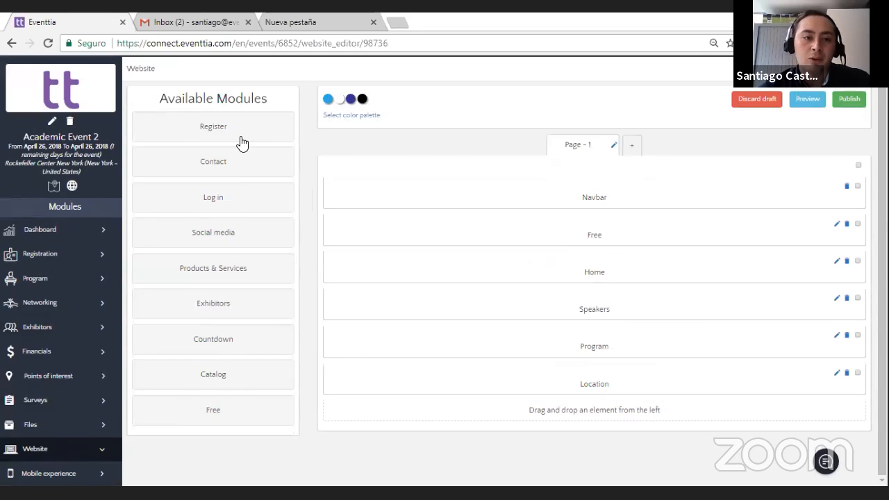
pyautogui.moveTo(196, 133); pyautogui.dragTo(617, 406)
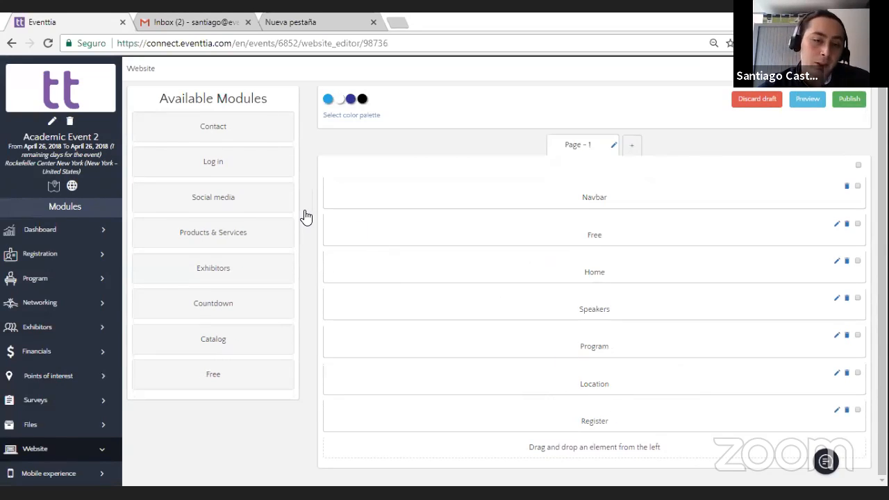
pyautogui.moveTo(215, 135); pyautogui.dragTo(627, 447)
pyautogui.moveTo(206, 135); pyautogui.dragTo(612, 452)
pyautogui.scroll(-1, 636, 426)
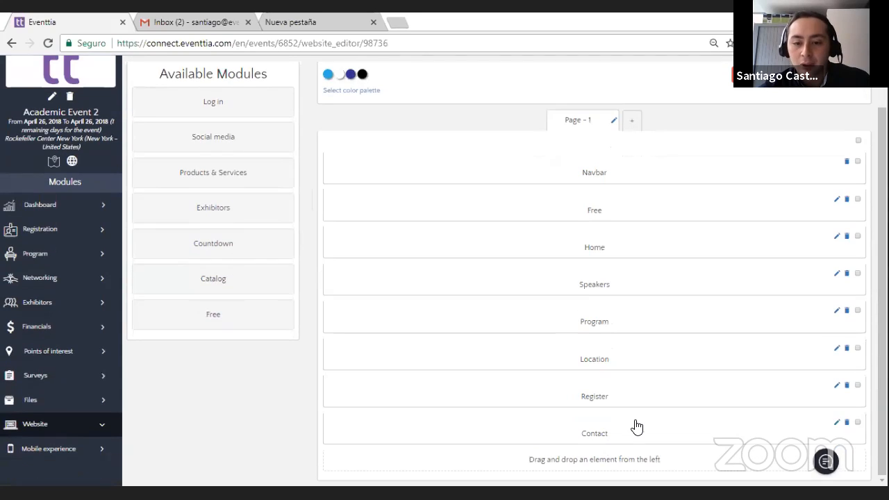
# Step: Add the Countdown module to the first page and place it between Location and Register
pyautogui.moveTo(214, 245); pyautogui.dragTo(612, 429)
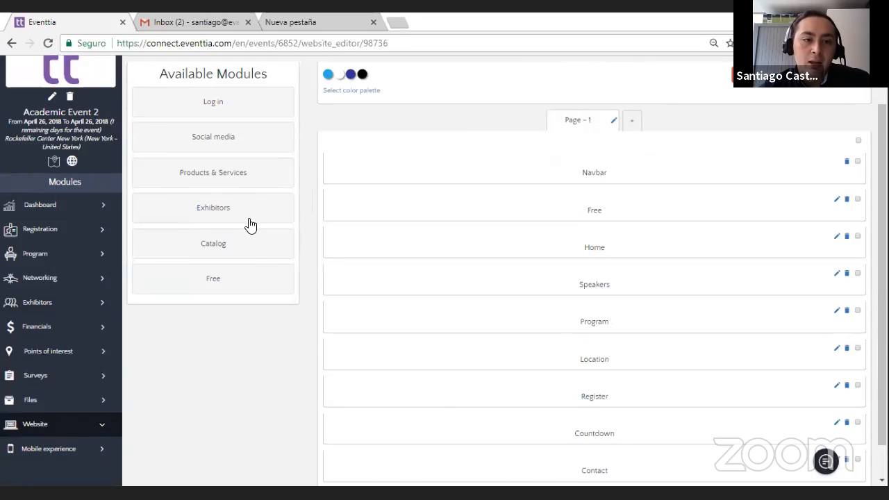
pyautogui.scroll(1, 257, 241)
pyautogui.scroll(-1, 258, 243)
pyautogui.scroll(-1, 258, 240)
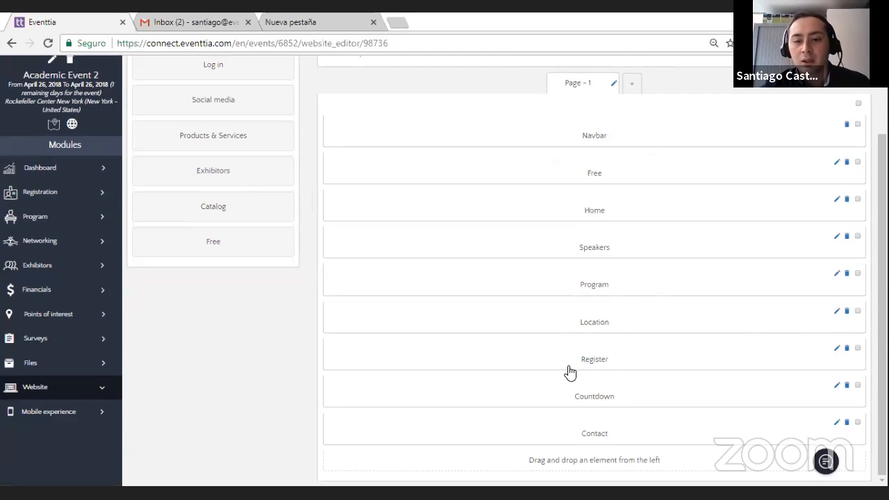
pyautogui.moveTo(601, 397); pyautogui.dragTo(606, 359)
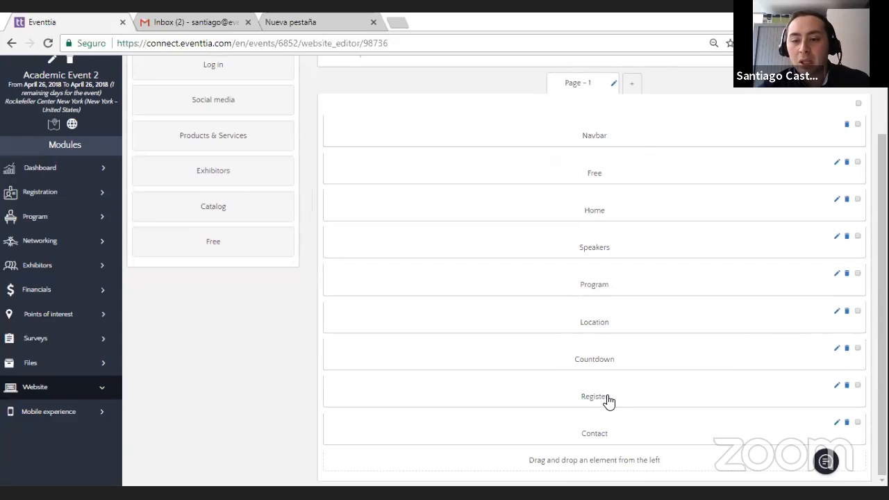
# Step: Edit the Free module to use a background image and choose the file Academic Event C from the webinar folder
pyautogui.scroll(2, 797, 235)
pyautogui.scroll(-2, 798, 236)
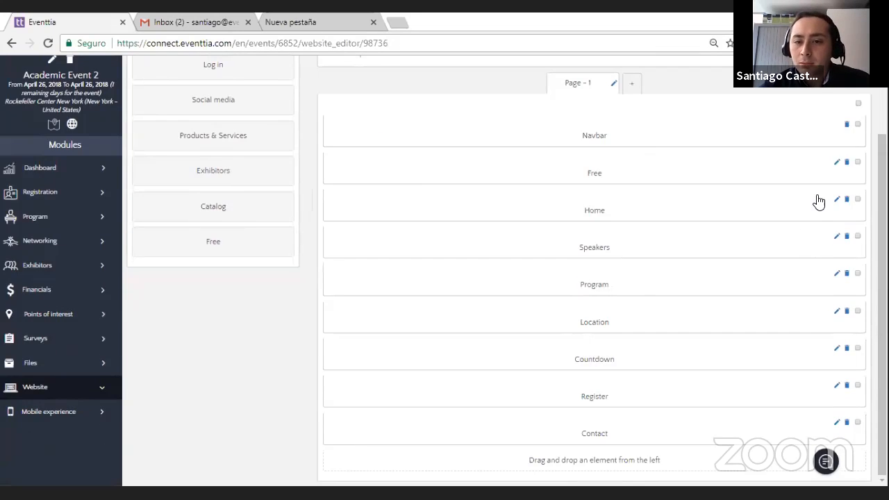
pyautogui.click(836, 165)
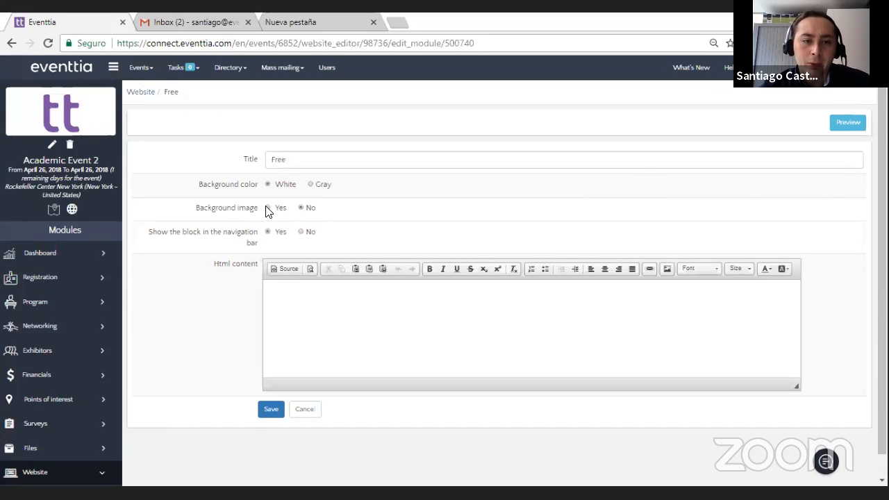
pyautogui.click(267, 208)
pyautogui.click(303, 232)
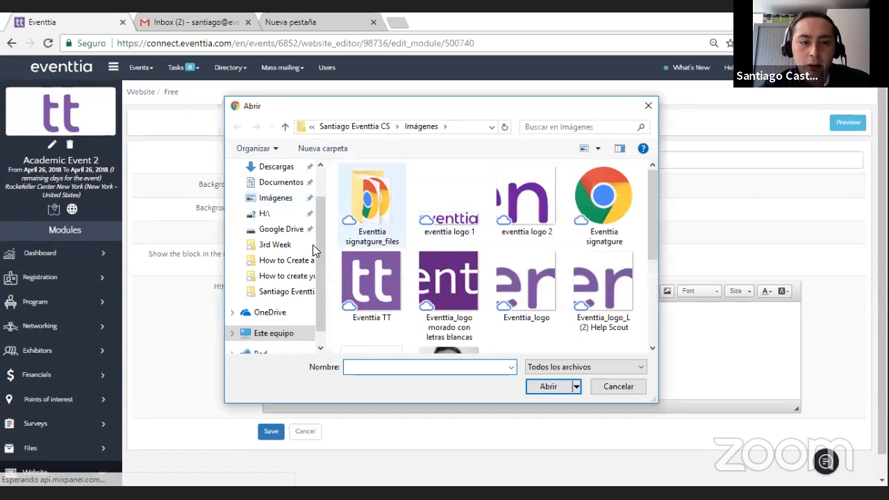
pyautogui.click(298, 265)
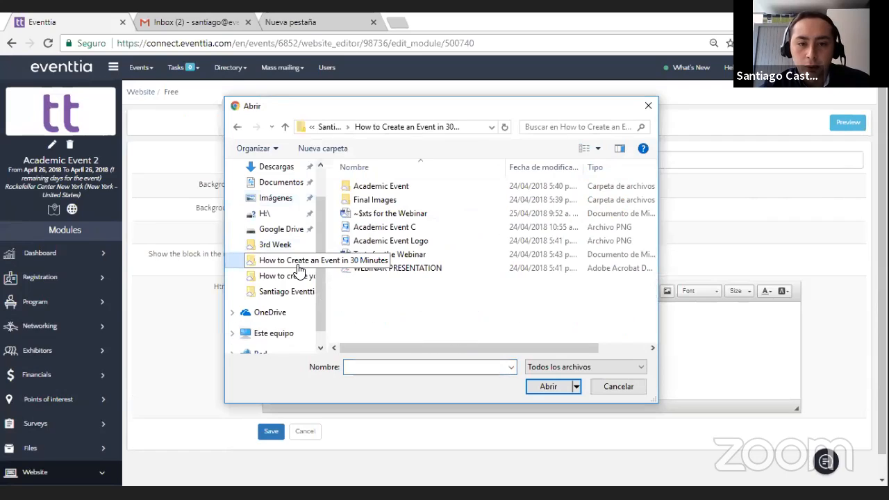
pyautogui.click(394, 233)
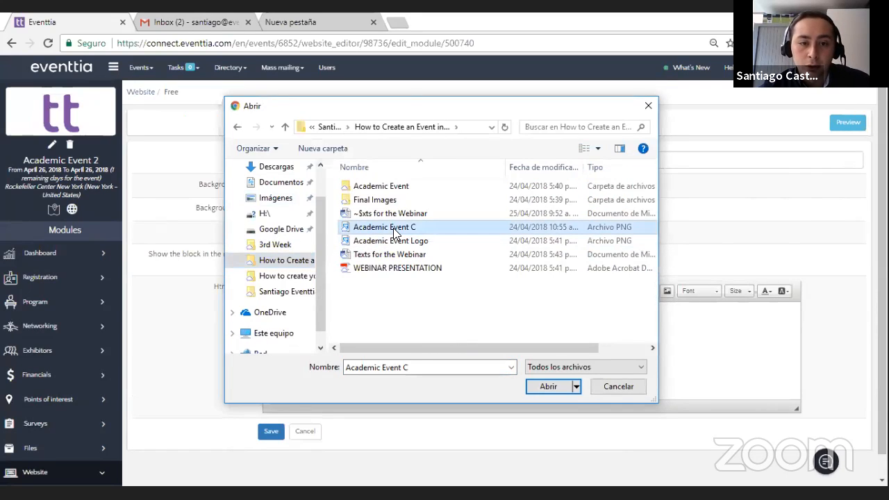
pyautogui.press('Return')
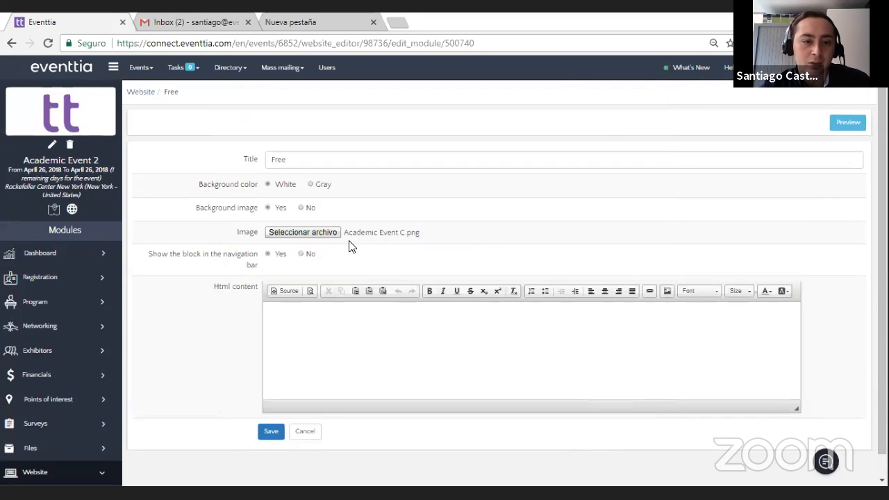
# Step: Clear the Free module's title, fill its HTML content with blank lines, and save before returning to the website editor
pyautogui.click(261, 164)
pyautogui.click(369, 304)
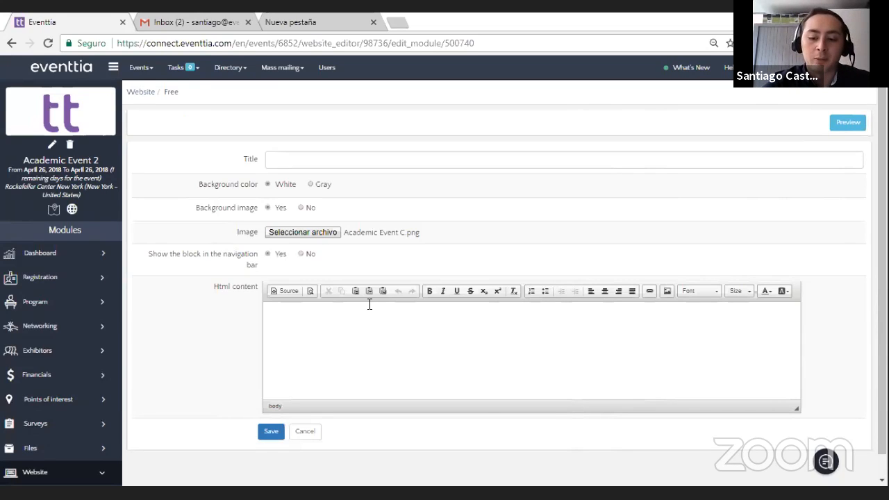
pyautogui.press('Return')
pyautogui.press('Return')
pyautogui.press('Return')
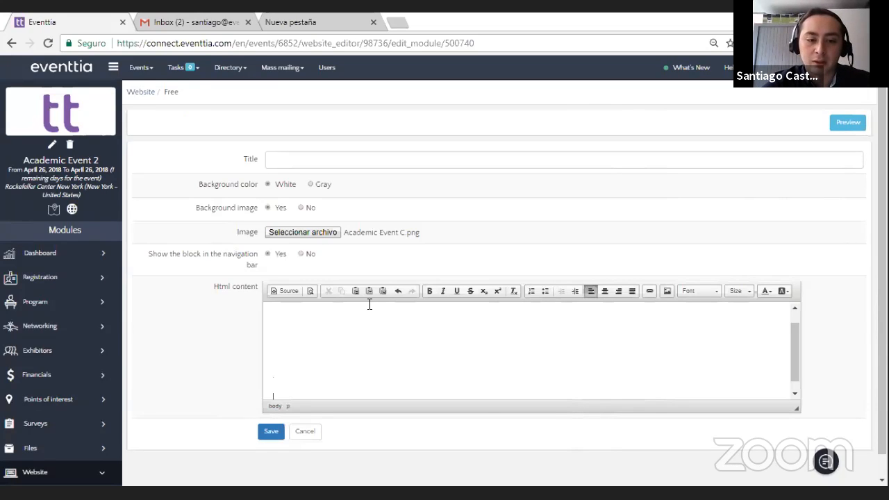
pyautogui.click(274, 432)
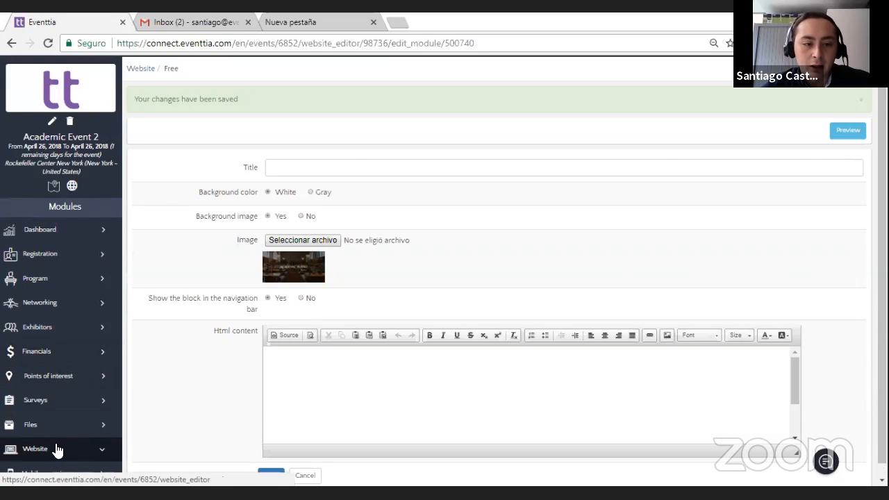
pyautogui.click(57, 448)
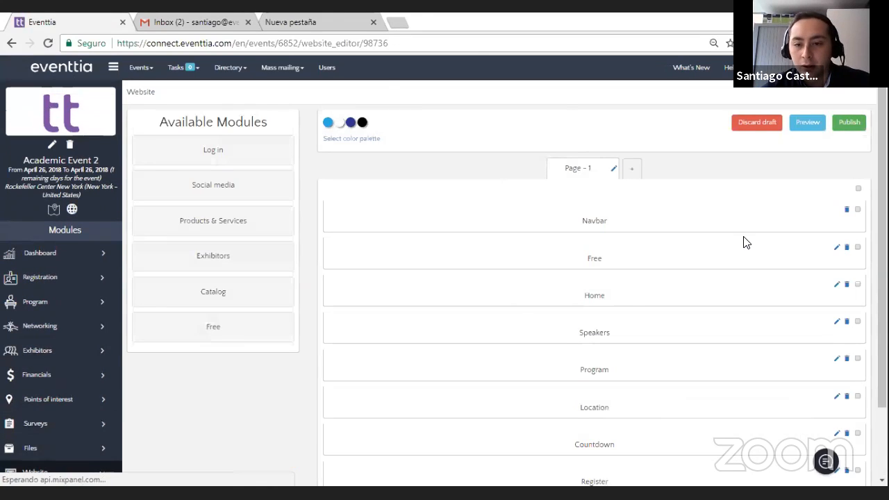
# Step: Change the Home module's title to "Academic Event", save it and return to the website editor
pyautogui.scroll(-1, 746, 243)
pyautogui.click(833, 227)
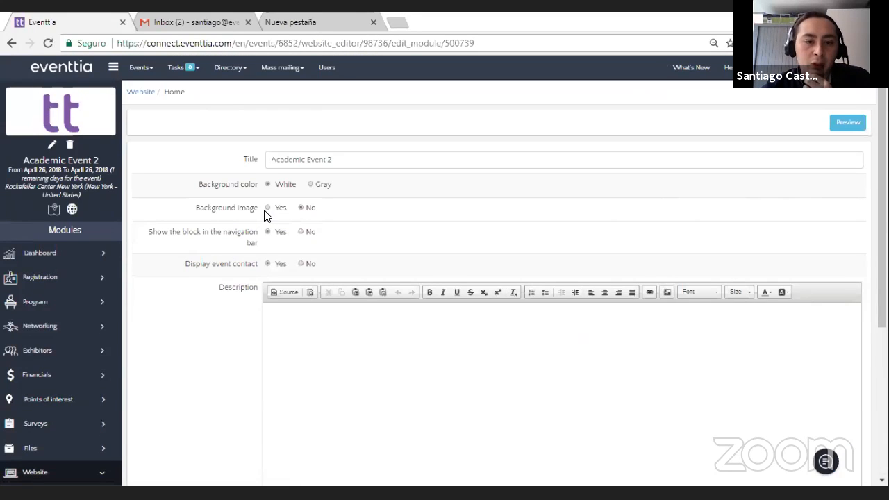
pyautogui.scroll(-1, 263, 243)
pyautogui.scroll(-3, 262, 229)
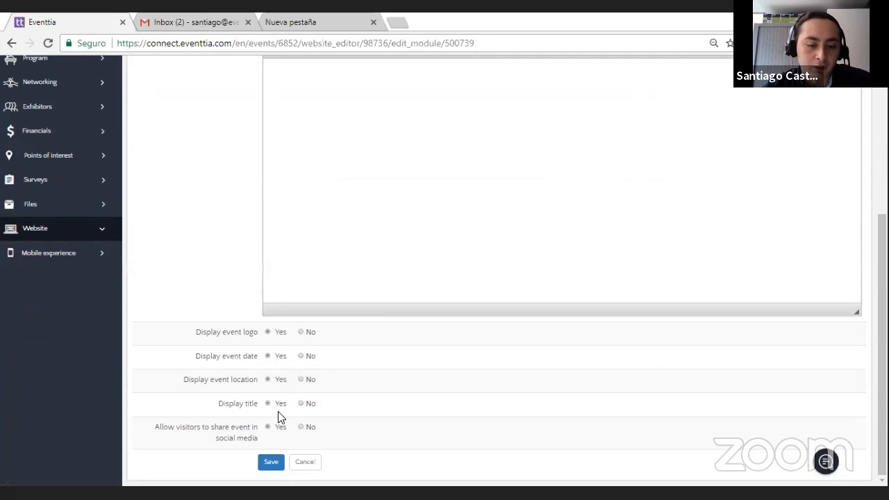
pyautogui.scroll(6, 229, 389)
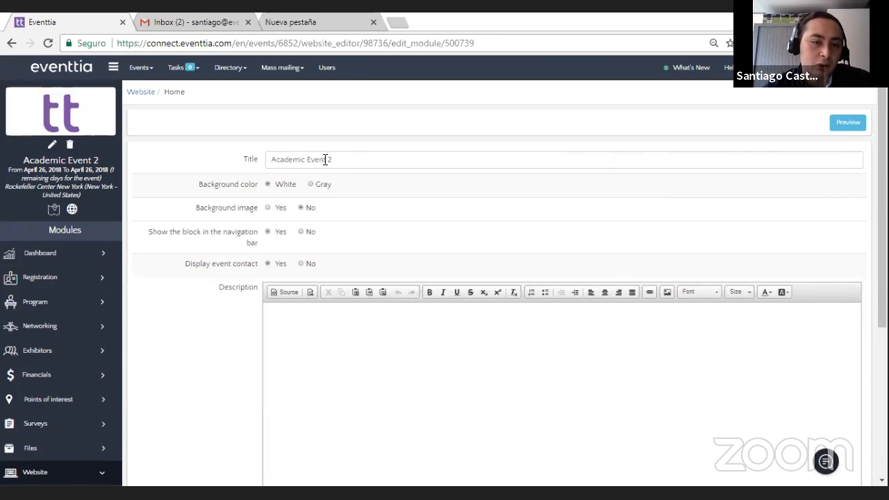
pyautogui.click(340, 162)
pyautogui.press('BackSpace')
pyautogui.press('BackSpace')
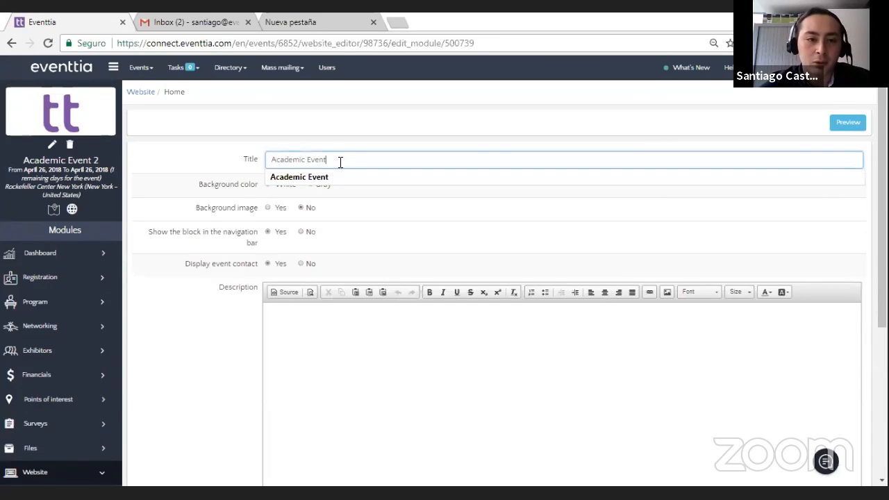
pyautogui.click(194, 285)
pyautogui.scroll(-4, 218, 303)
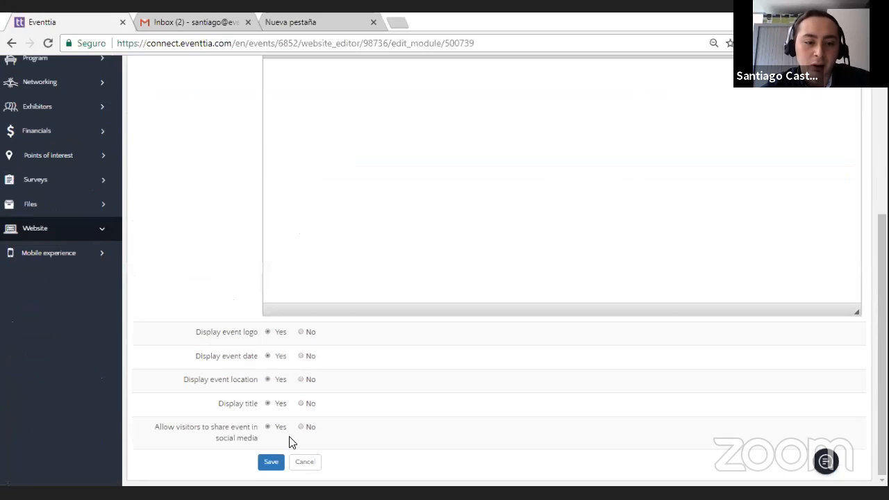
pyautogui.click(271, 466)
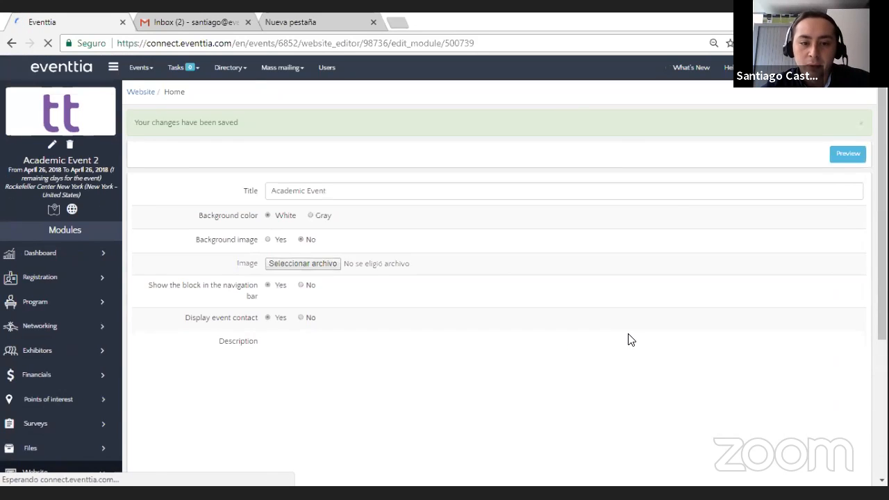
pyautogui.scroll(-2, 52, 356)
pyautogui.click(50, 355)
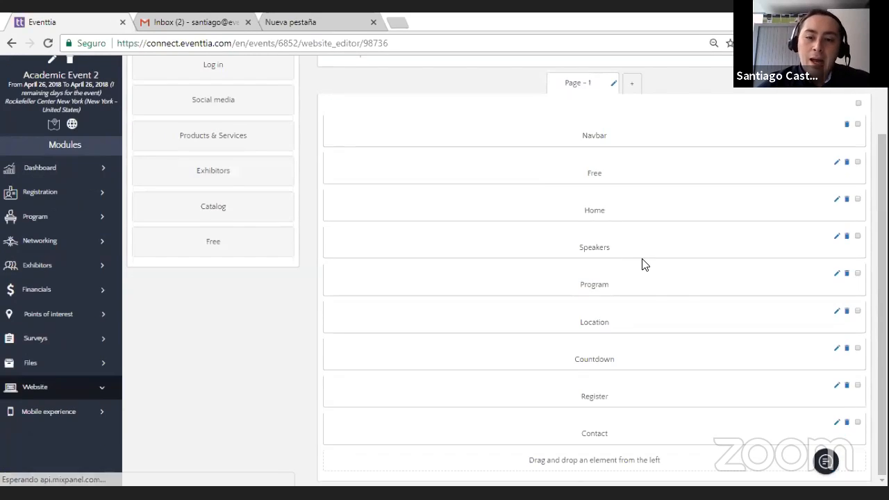
# Step: Preview the event website and examine its banner, event details, speakers, program and contact sections
pyautogui.scroll(2, 641, 262)
pyautogui.click(807, 127)
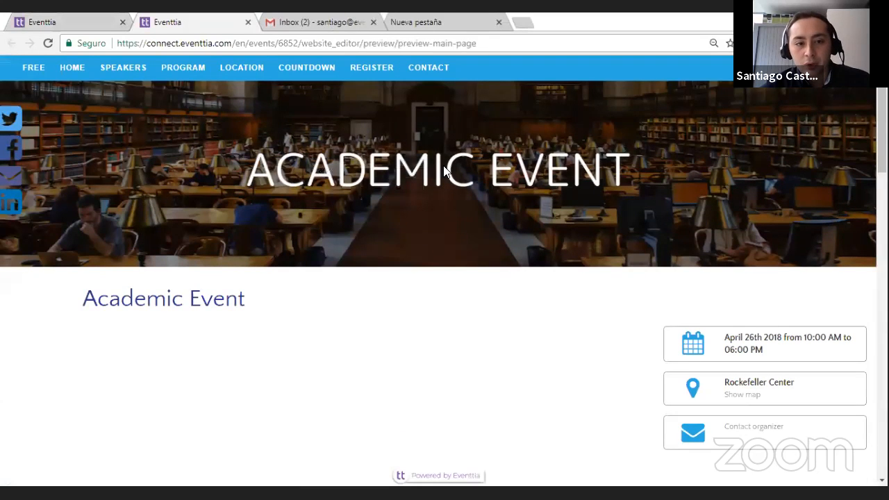
pyautogui.scroll(-1, 444, 171)
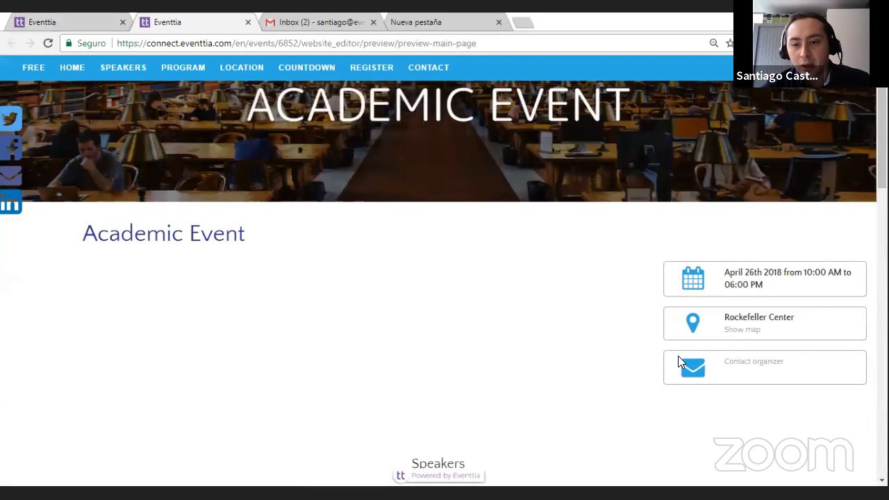
pyautogui.scroll(-1, 248, 287)
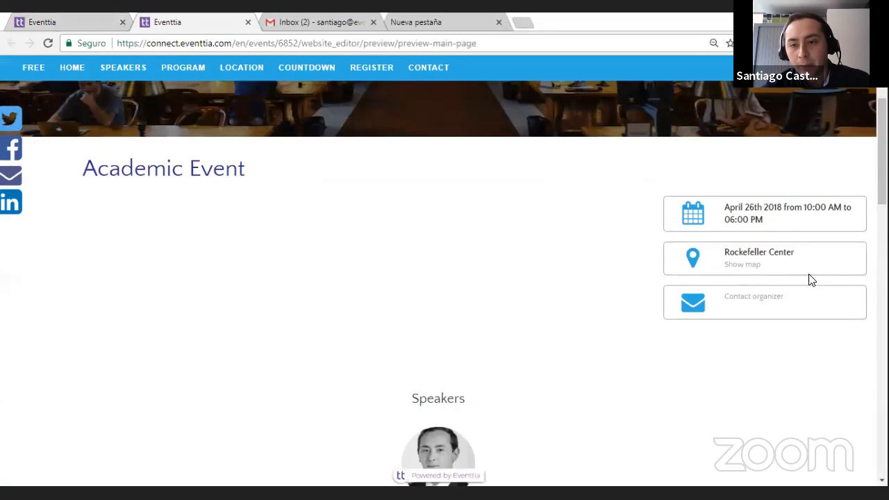
pyautogui.scroll(-14, 307, 407)
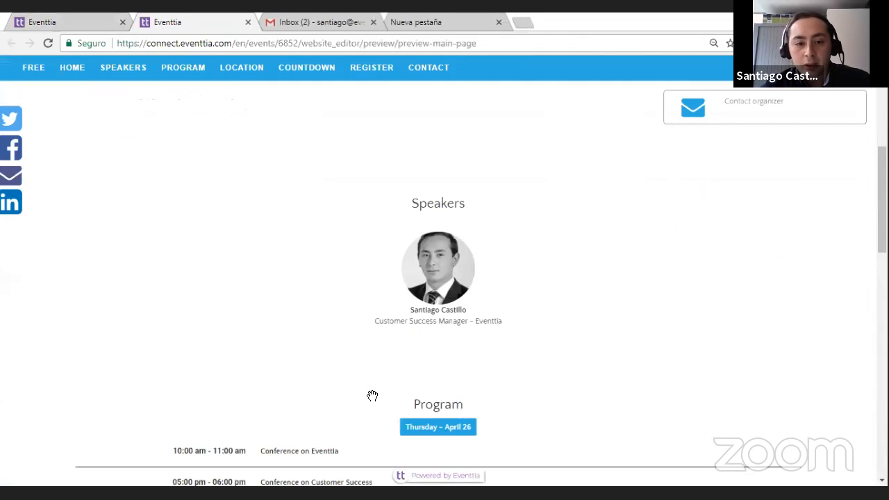
pyautogui.scroll(14, 308, 408)
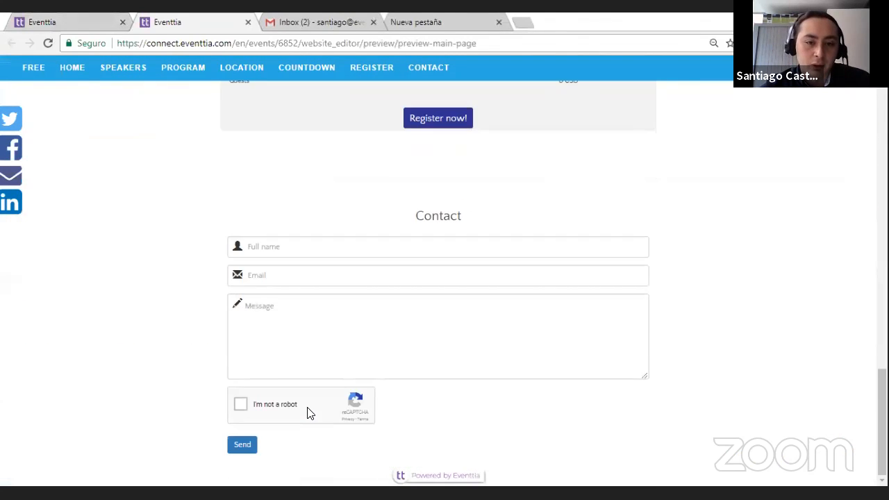
pyautogui.scroll(5, 310, 413)
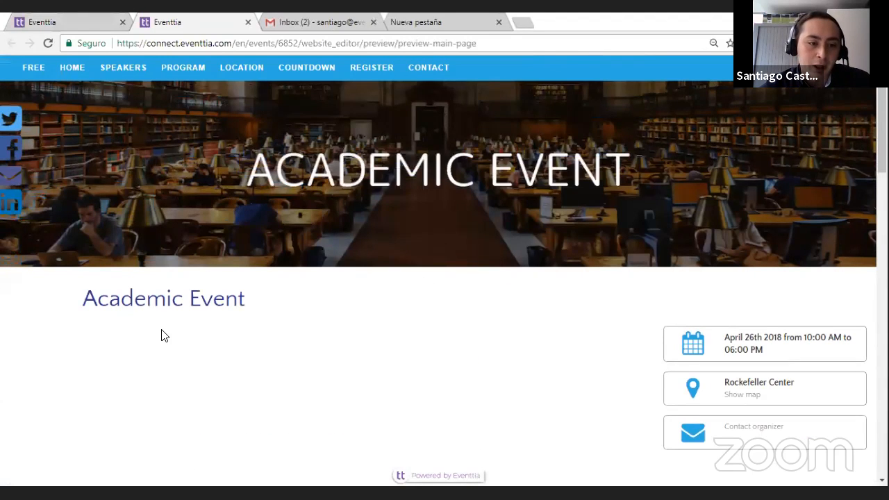
pyautogui.scroll(-2, 161, 336)
# Step: Return to the website editor and paste the copied text beginning "Academic Event is a two-days conference" into the Home module's description
pyautogui.click(53, 17)
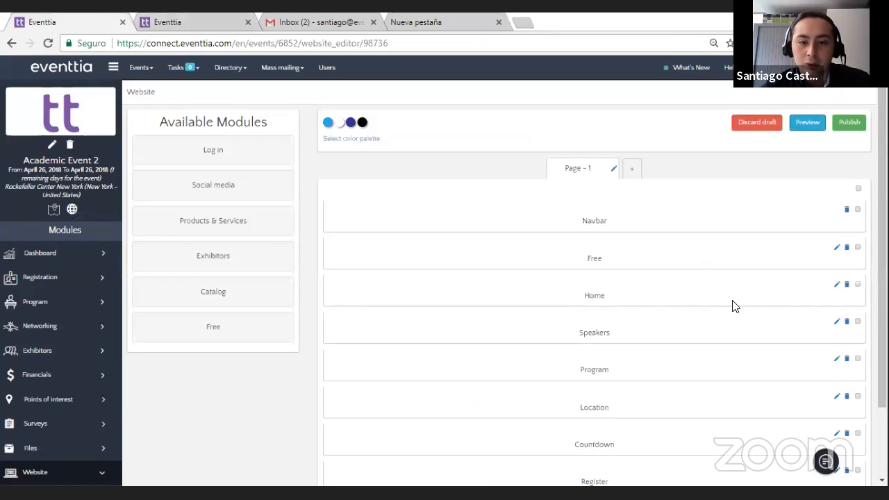
pyautogui.click(837, 284)
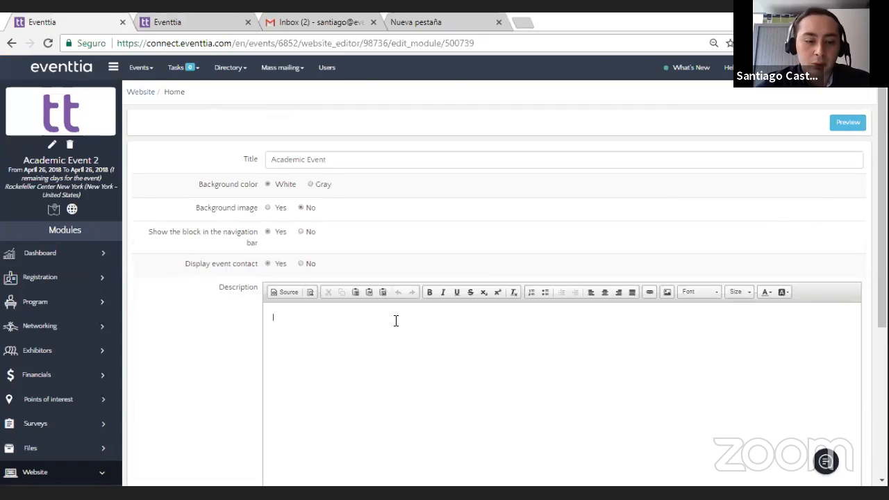
pyautogui.hotkey('ctrl', 'v')
pyautogui.click(486, 123)
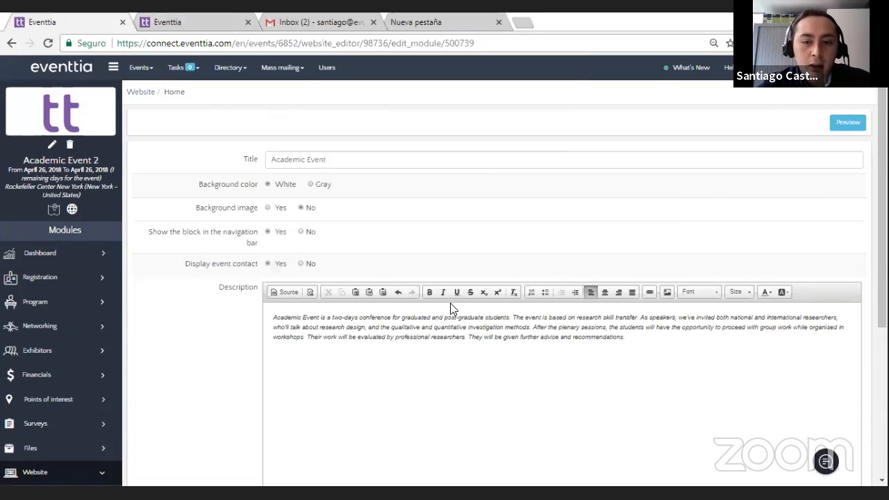
# Step: Format the Home module's entire description text in Arial at font size 16
pyautogui.hotkey('ctrl', 'a')
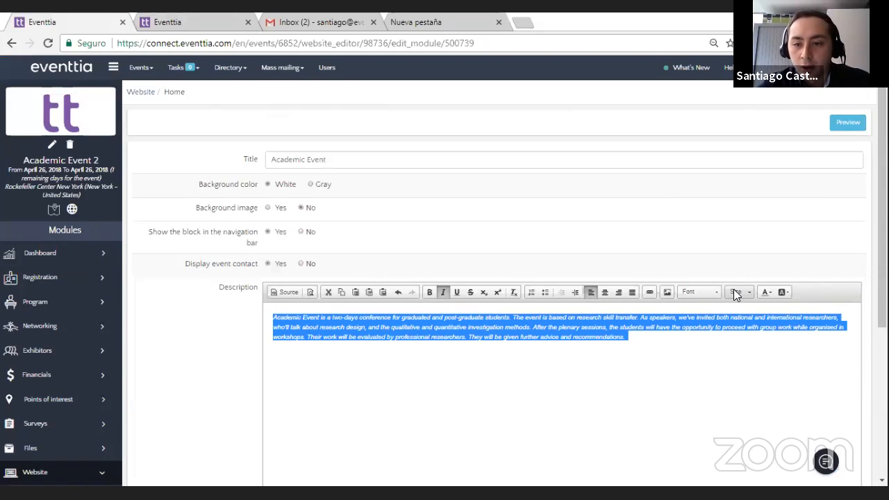
pyautogui.click(734, 291)
pyautogui.click(714, 292)
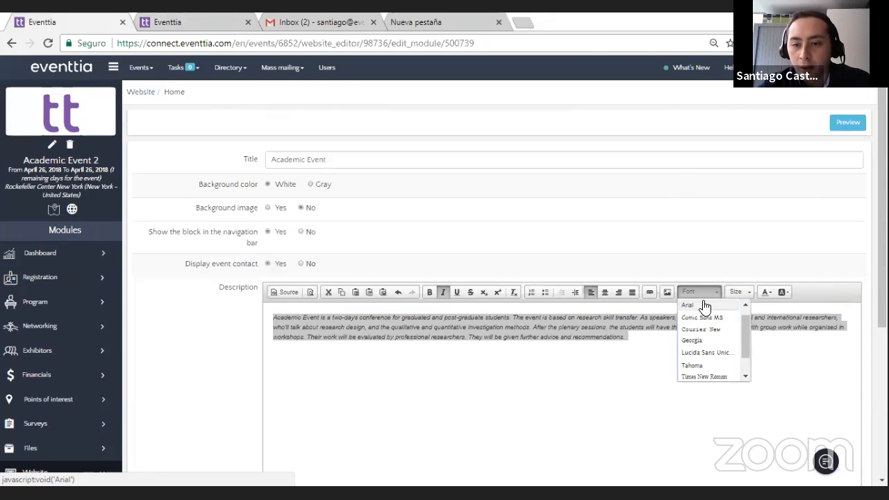
pyautogui.click(705, 306)
pyautogui.click(747, 289)
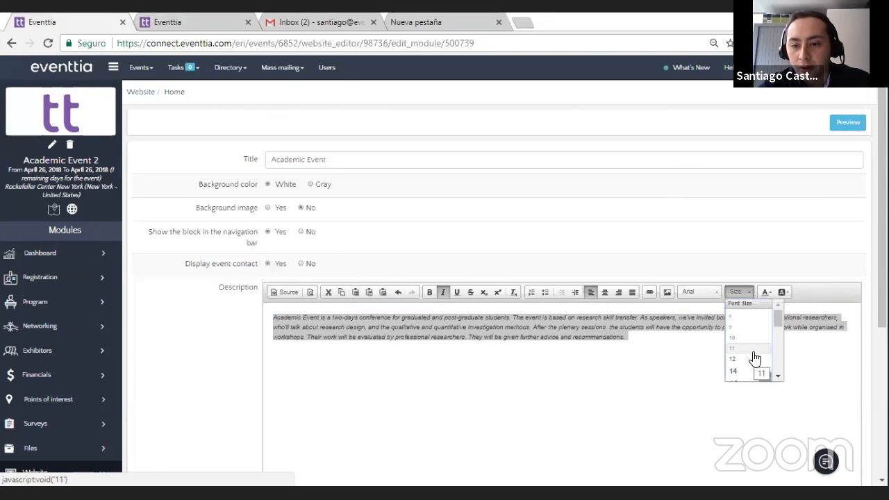
pyautogui.click(754, 357)
pyautogui.click(740, 291)
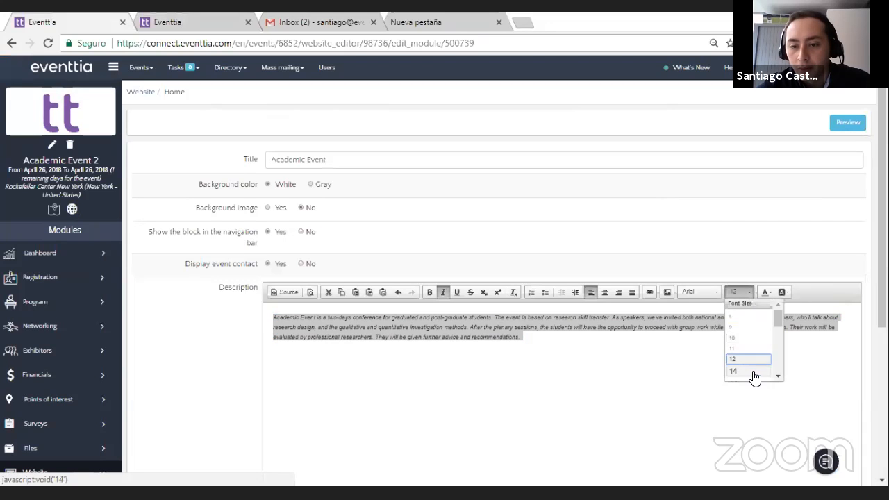
pyautogui.click(754, 375)
pyautogui.click(741, 291)
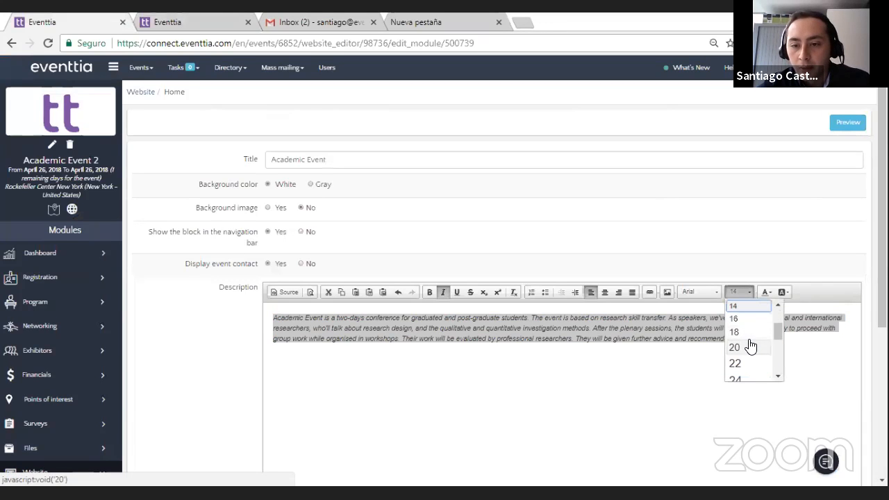
pyautogui.click(739, 319)
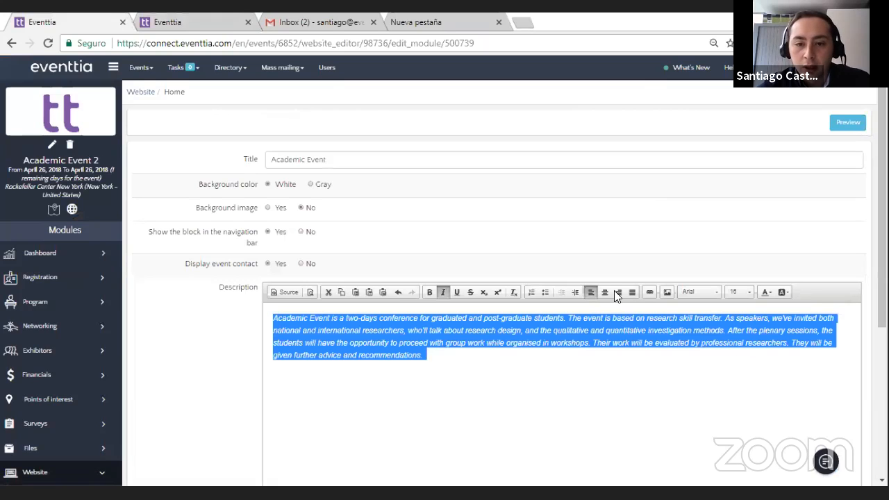
# Step: Remove the italics from the description text and save the Home module
pyautogui.click(444, 291)
pyautogui.click(454, 368)
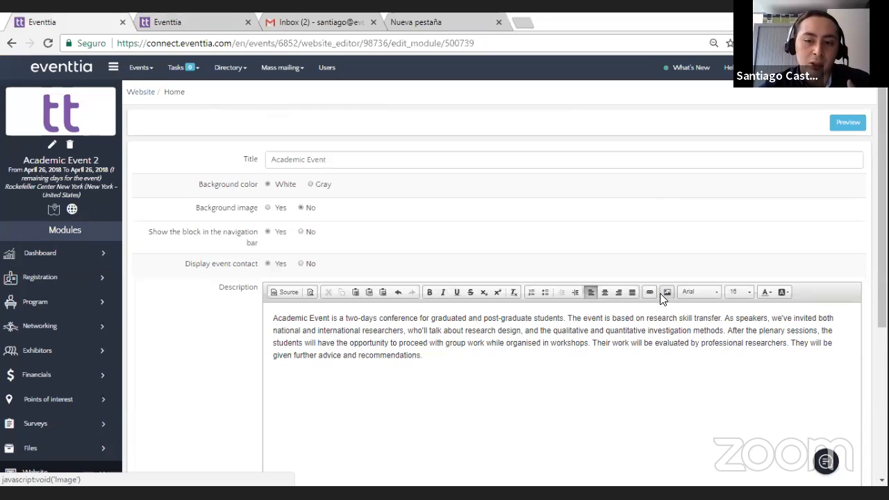
pyautogui.scroll(-1, 233, 320)
pyautogui.scroll(-3, 233, 319)
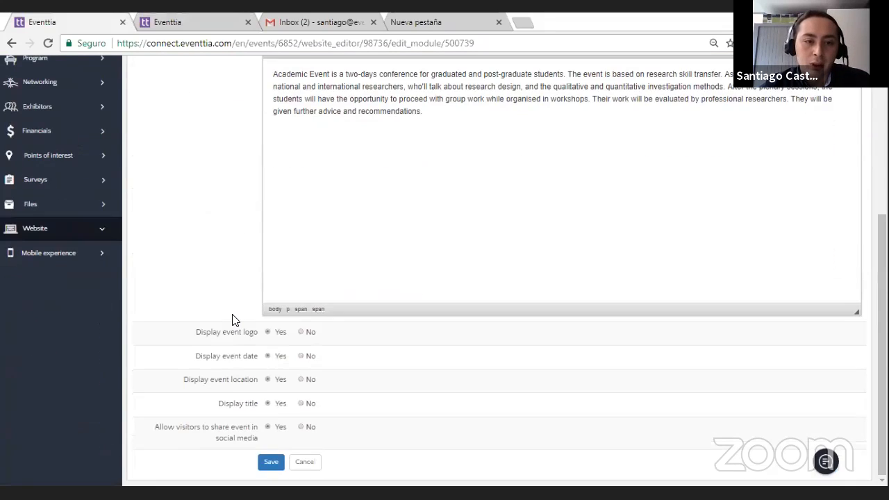
pyautogui.click(274, 464)
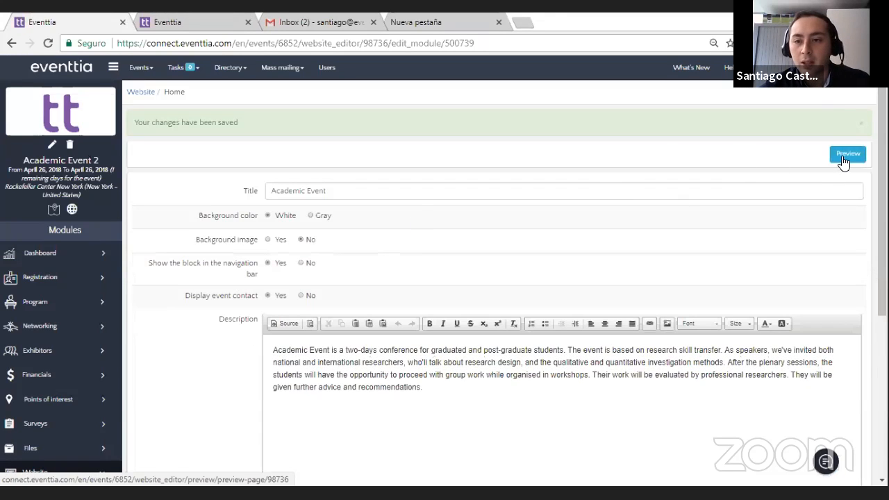
# Step: Preview the event website and examine the Home description, the speaker's profile and the program
pyautogui.click(842, 157)
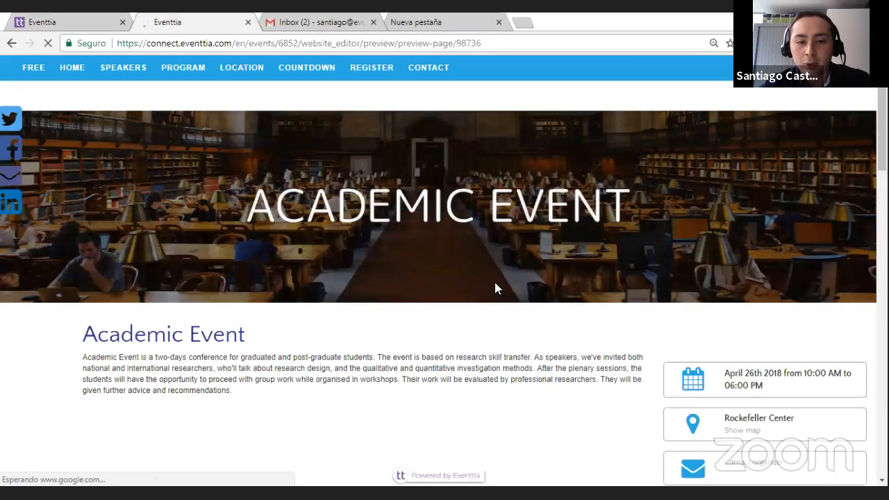
pyautogui.scroll(-2, 416, 306)
pyautogui.moveTo(244, 286); pyautogui.dragTo(81, 264)
pyautogui.click(235, 274)
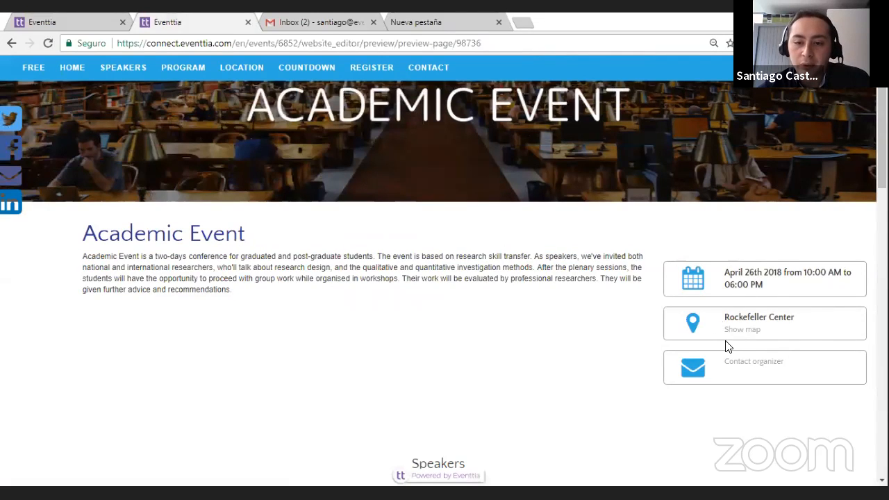
pyautogui.scroll(1, 440, 239)
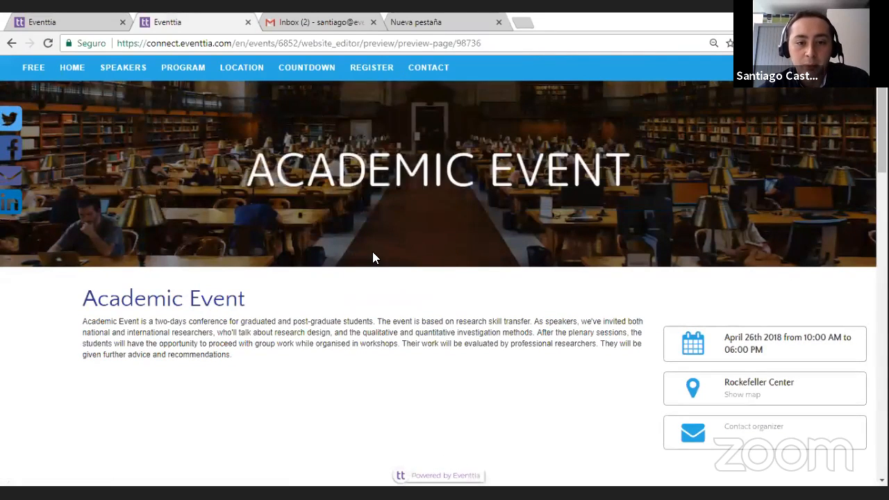
pyautogui.scroll(-5, 372, 257)
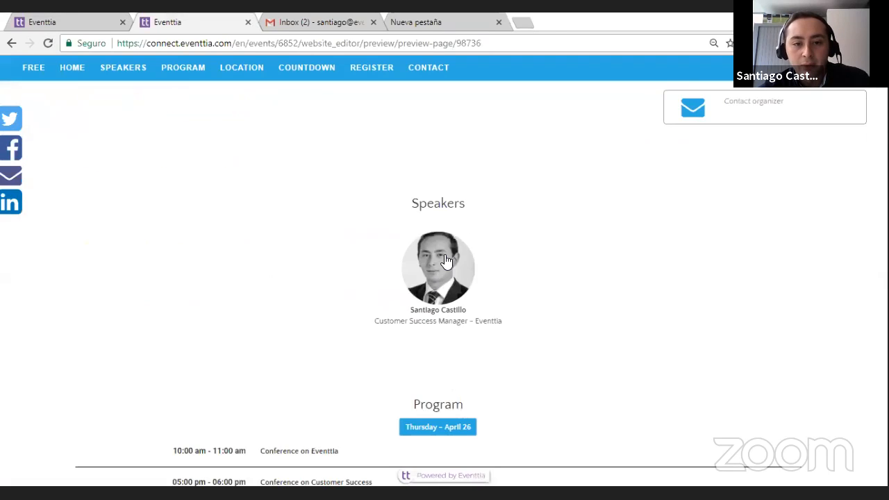
pyautogui.click(447, 261)
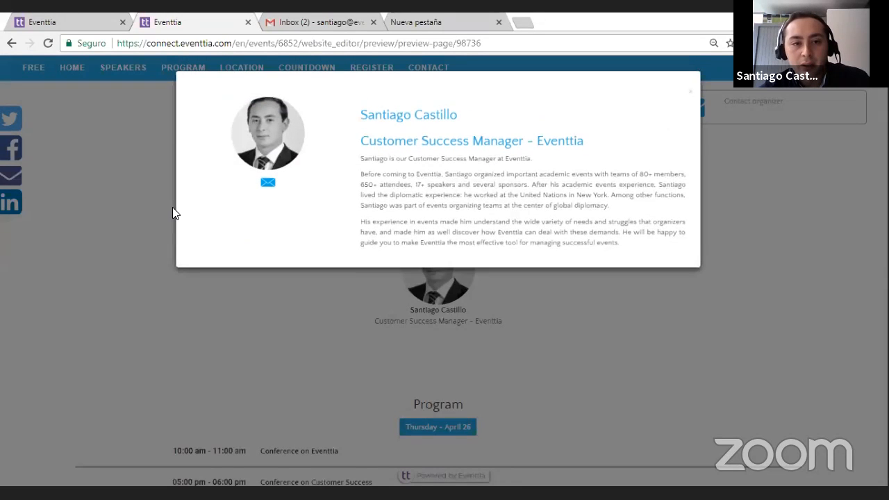
pyautogui.click(635, 306)
pyautogui.scroll(-2, 527, 340)
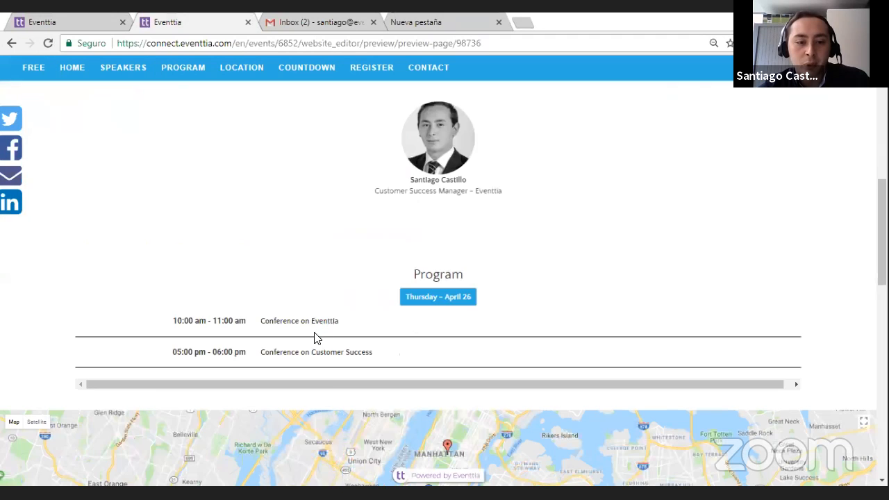
# Step: Zoom in on the preview's location map and show the labels of the Metro Station and Central Park markers
pyautogui.scroll(-3, 324, 353)
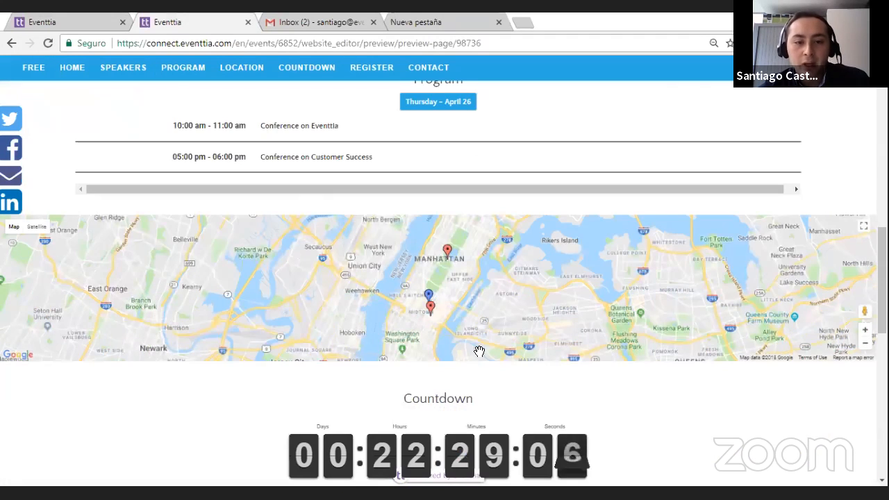
pyautogui.click(865, 331)
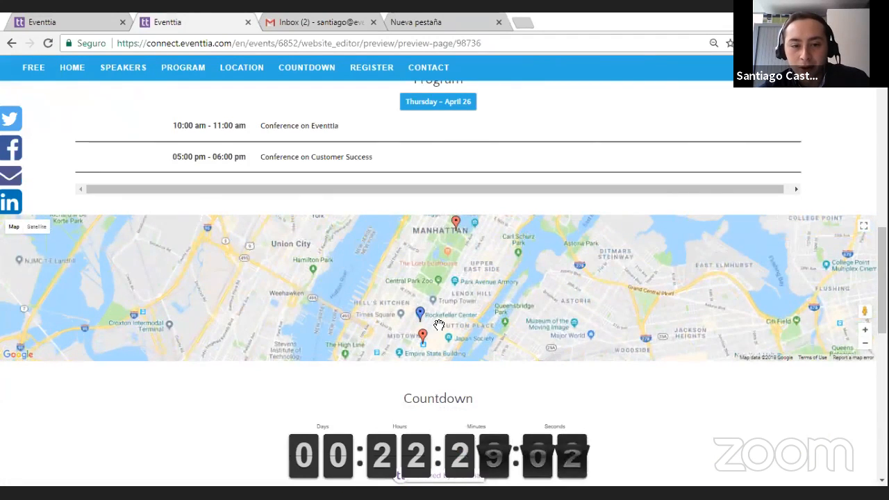
pyautogui.click(423, 336)
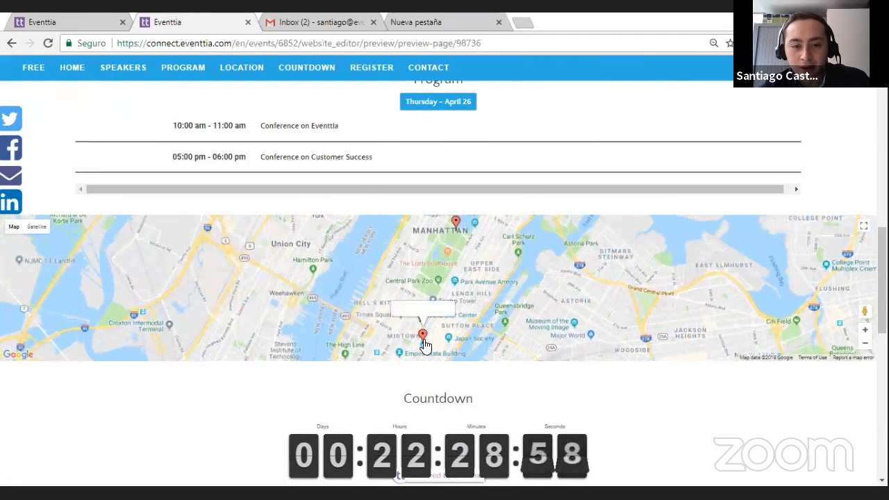
pyautogui.click(452, 235)
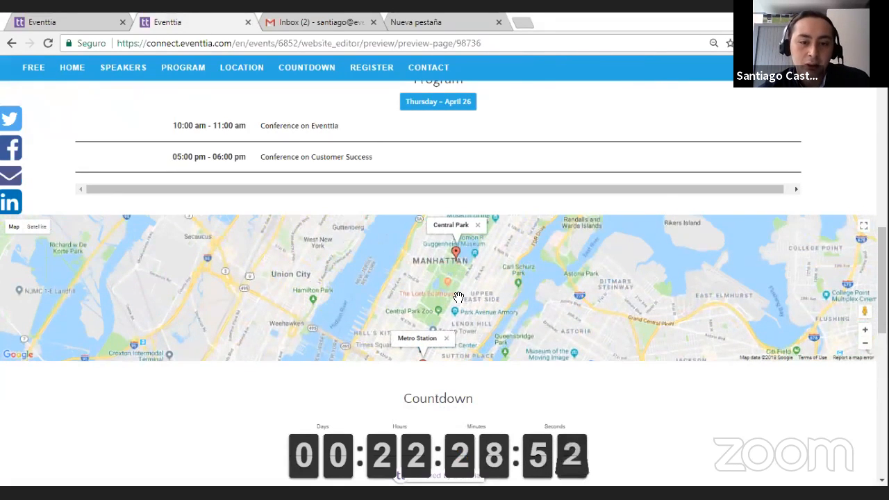
# Step: Examine the countdown and the ticket registration section of the website preview
pyautogui.scroll(-2, 458, 298)
pyautogui.scroll(-2, 410, 184)
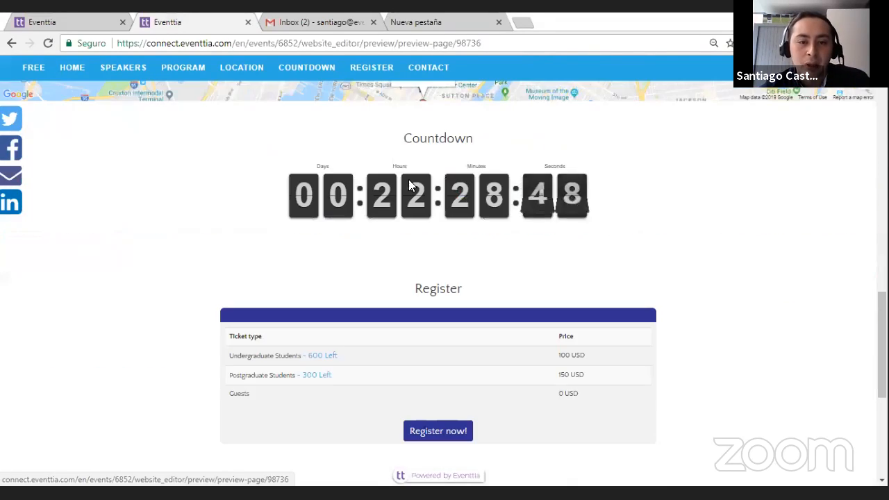
pyautogui.scroll(-1, 391, 219)
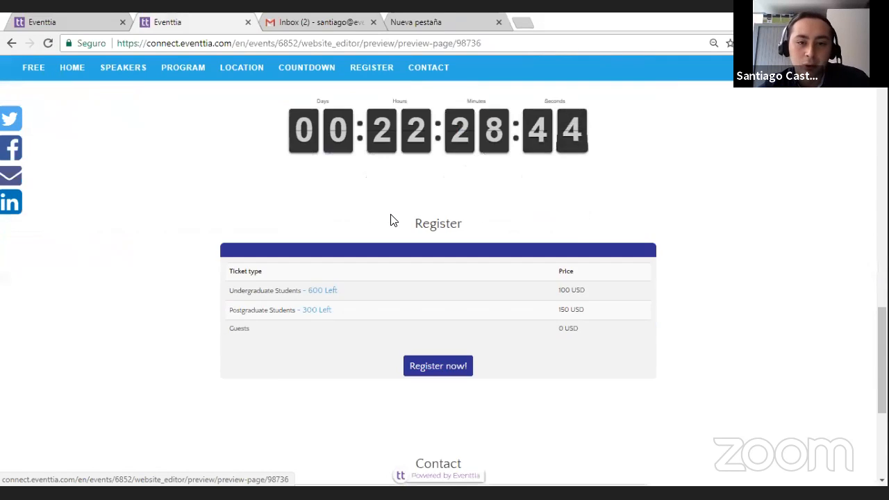
pyautogui.scroll(-3, 397, 220)
pyautogui.scroll(1, 435, 323)
pyautogui.scroll(-2, 427, 336)
pyautogui.scroll(4, 420, 338)
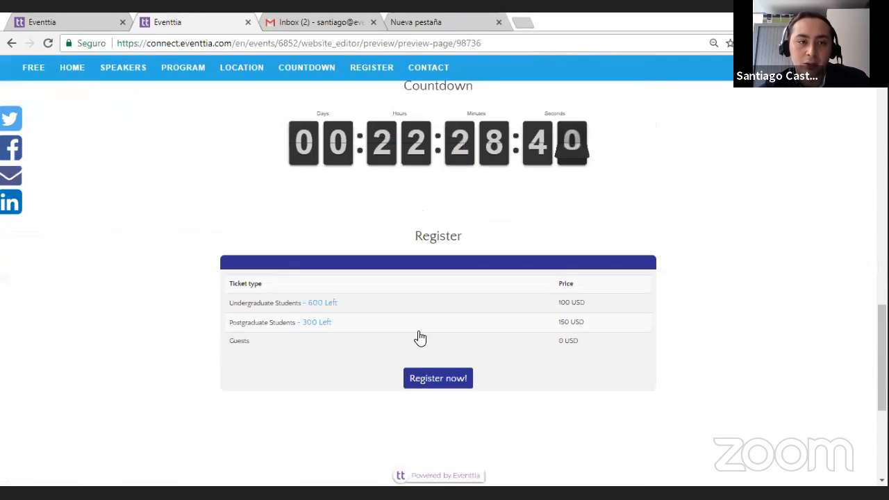
pyautogui.scroll(15, 419, 337)
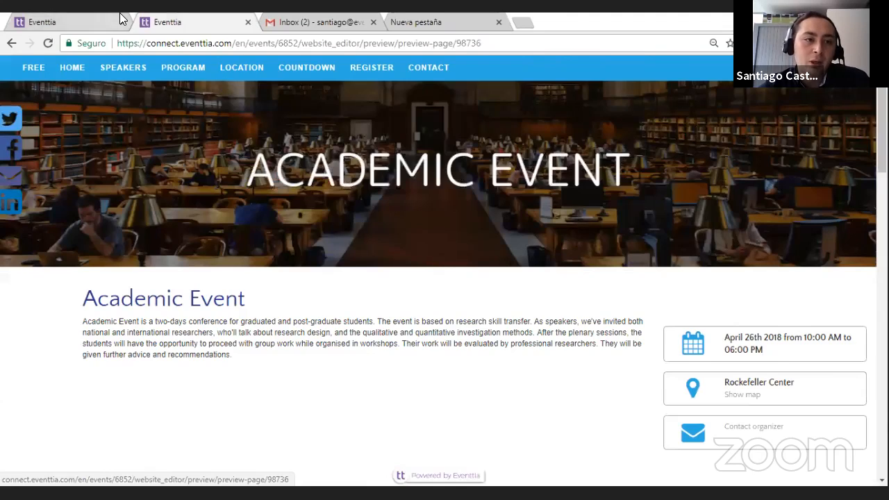
# Step: Return to the website editor's module overview and apply the Sunset color palette to the website
pyautogui.click(120, 16)
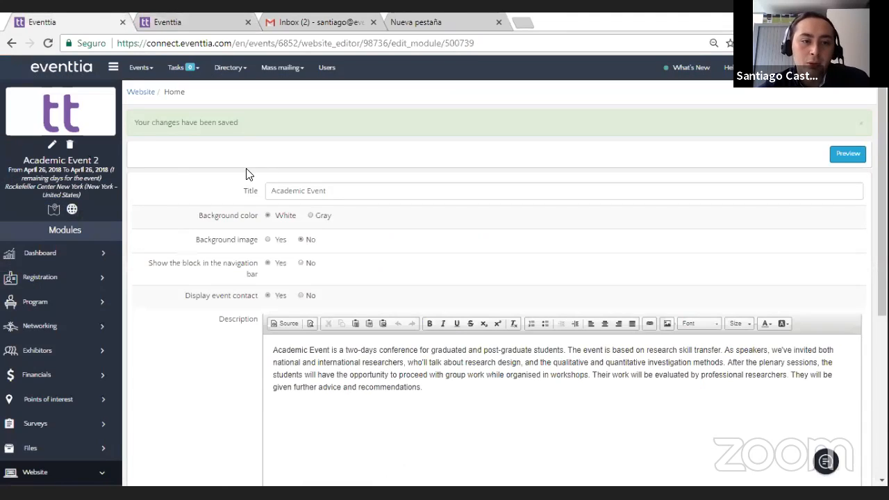
pyautogui.click(80, 475)
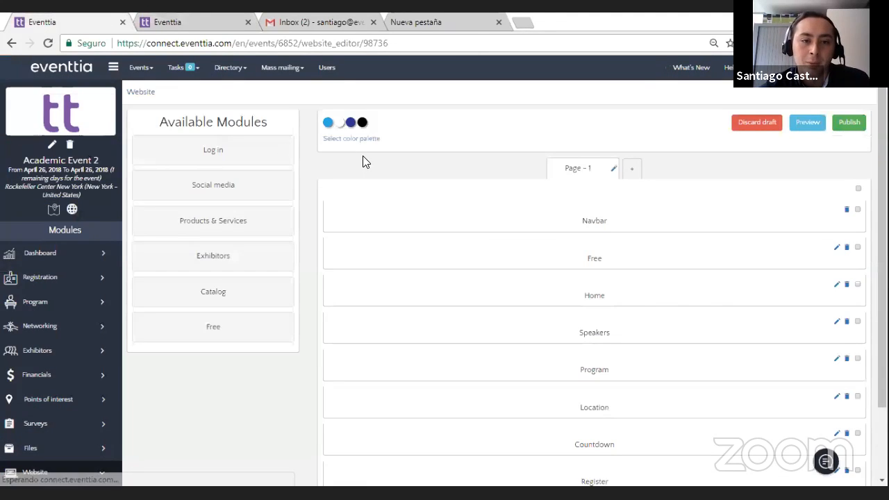
pyautogui.click(368, 139)
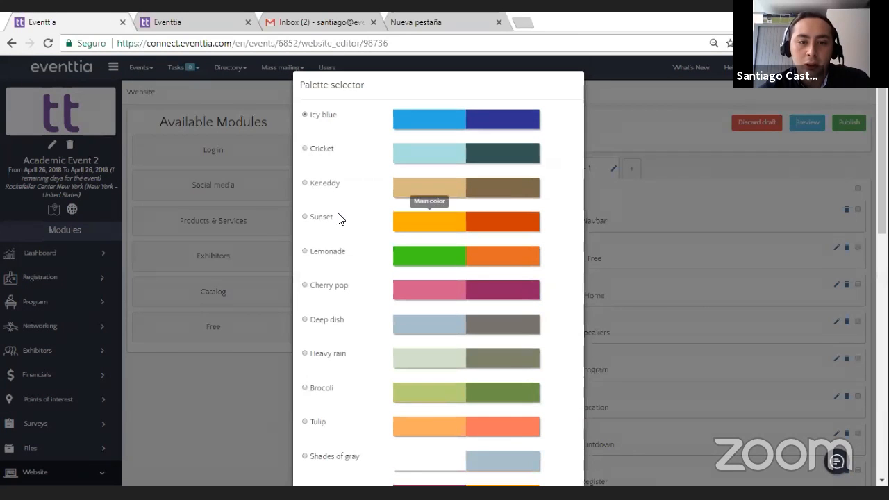
pyautogui.scroll(-6, 337, 246)
pyautogui.scroll(6, 369, 284)
pyautogui.scroll(-9, 360, 278)
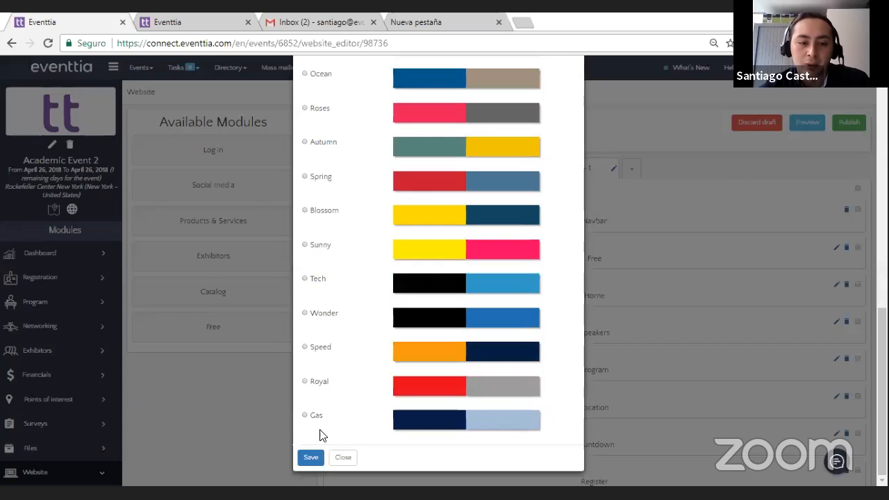
pyautogui.click(316, 458)
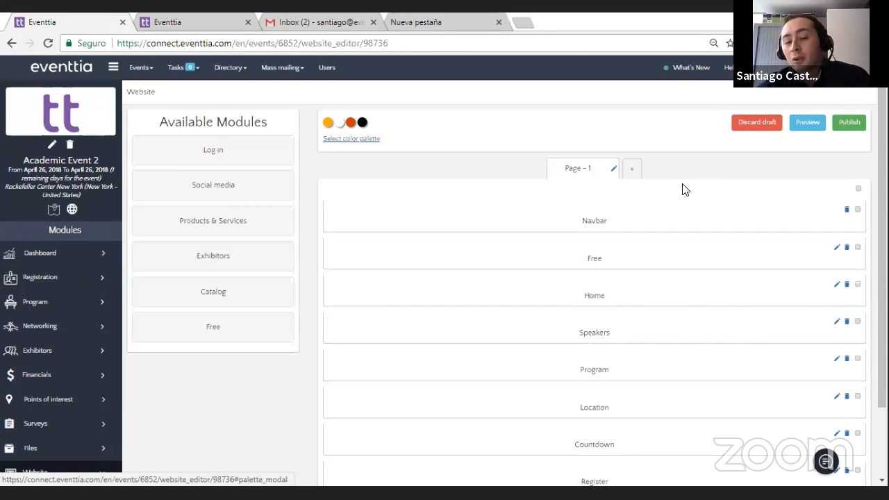
# Step: Publish the event website and open its public academicevent1 link
pyautogui.click(850, 128)
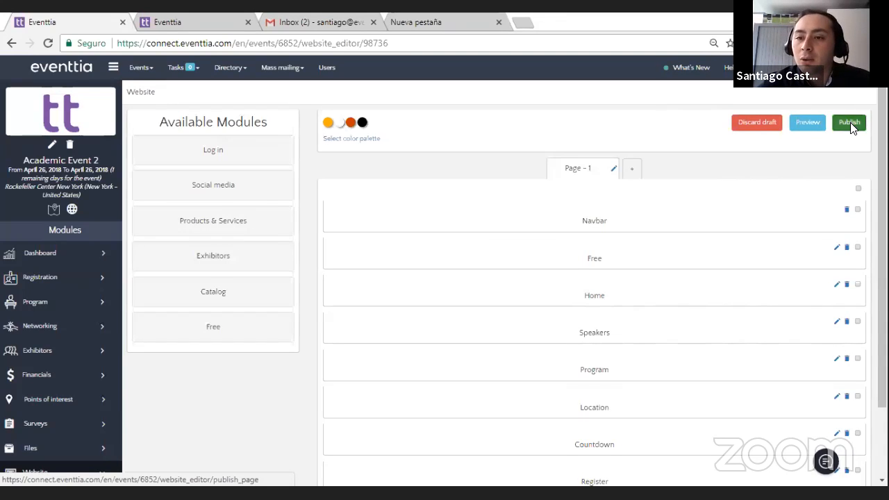
pyautogui.click(476, 319)
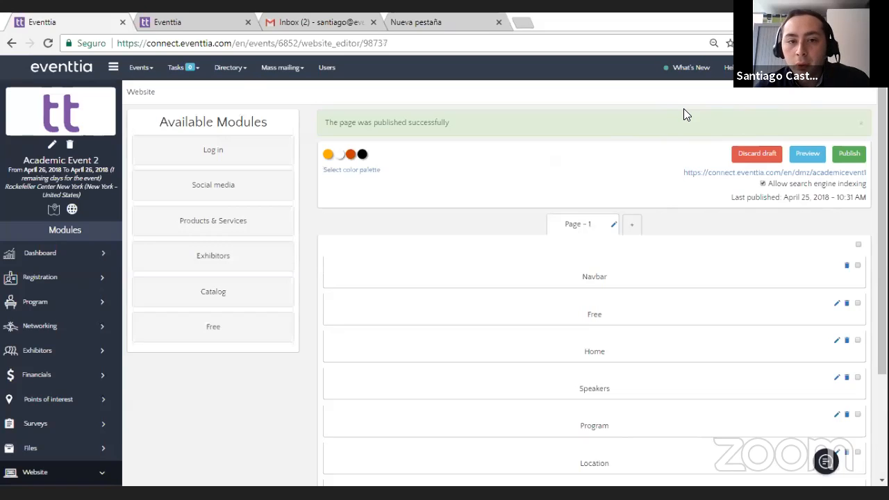
pyautogui.click(722, 172)
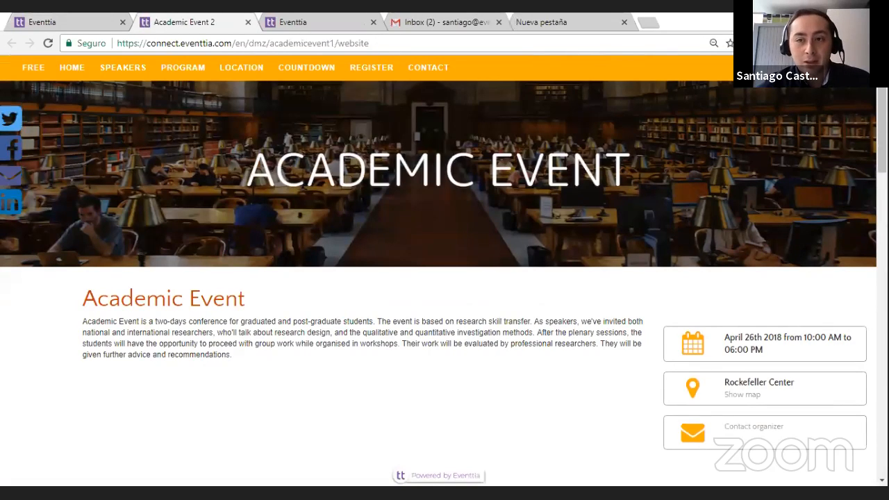
# Step: Examine the published website's event details, speaker, program, map, countdown, registration and contact form
pyautogui.scroll(-2, 396, 288)
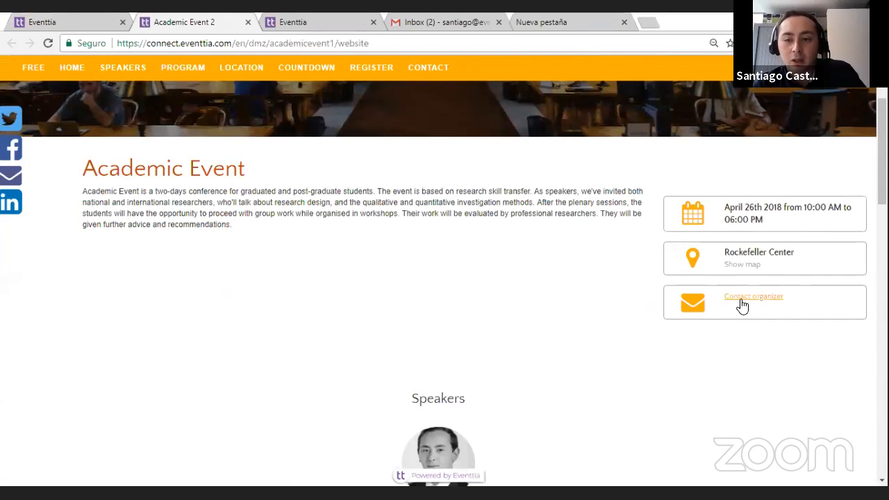
pyautogui.scroll(-4, 491, 396)
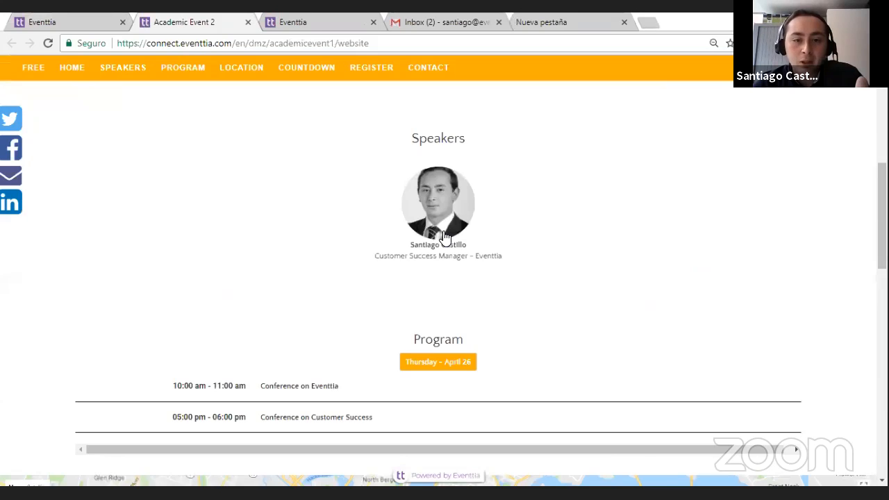
pyautogui.click(444, 237)
pyautogui.click(318, 321)
pyautogui.scroll(-2, 322, 326)
pyautogui.scroll(-3, 388, 264)
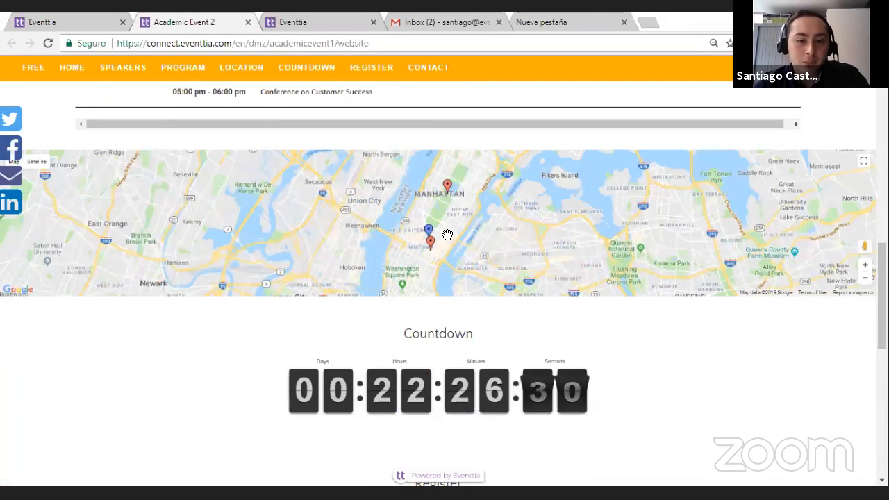
pyautogui.scroll(-2, 465, 257)
pyautogui.scroll(-5, 483, 277)
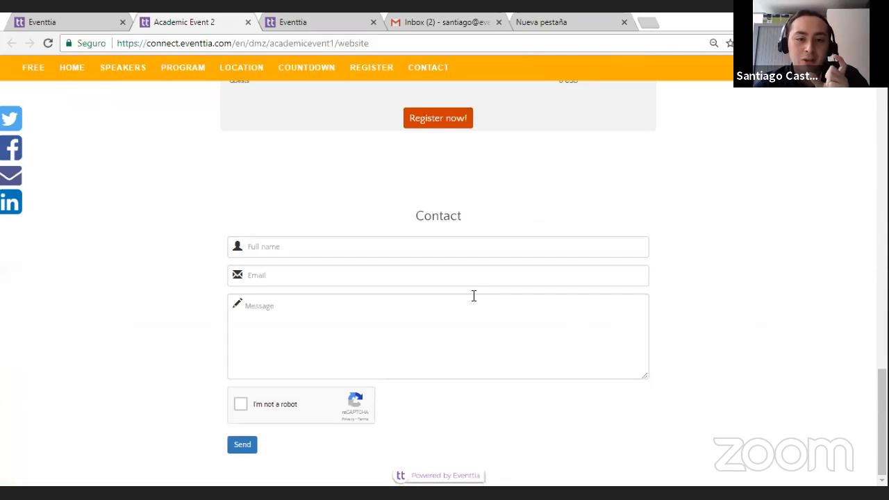
# Step: Copy the web address of the published event website
pyautogui.scroll(15, 468, 317)
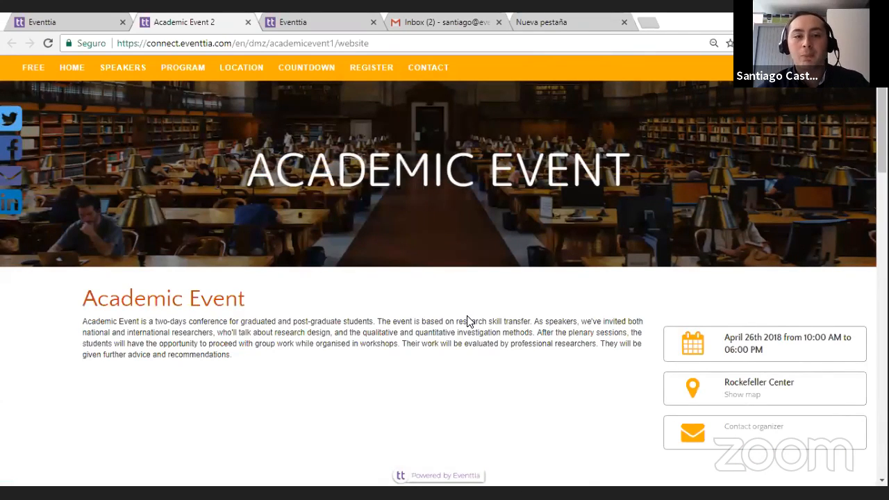
pyautogui.click(109, 15)
pyautogui.click(172, 18)
pyautogui.click(205, 47)
pyautogui.rightClick(204, 47)
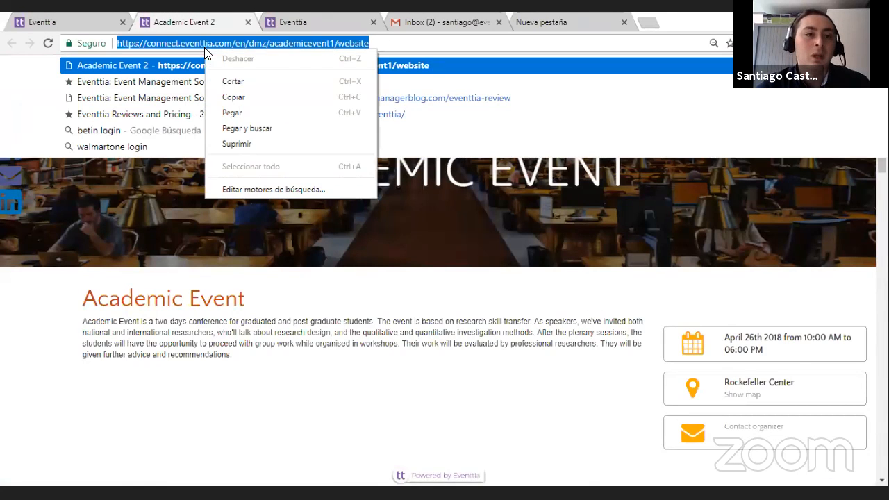
pyautogui.click(235, 98)
pyautogui.click(294, 298)
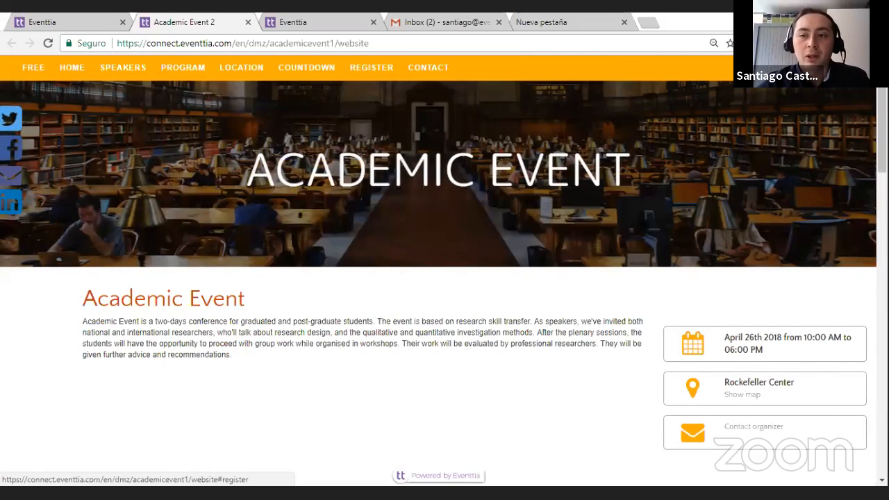
# Step: Open the website's registration form for the Guests ticket type and enter the attendee's first and last name
pyautogui.click(373, 69)
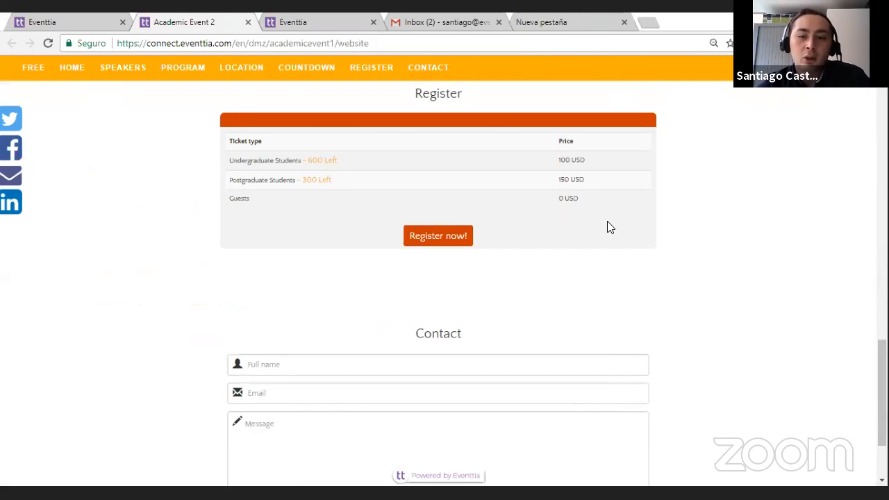
pyautogui.click(257, 208)
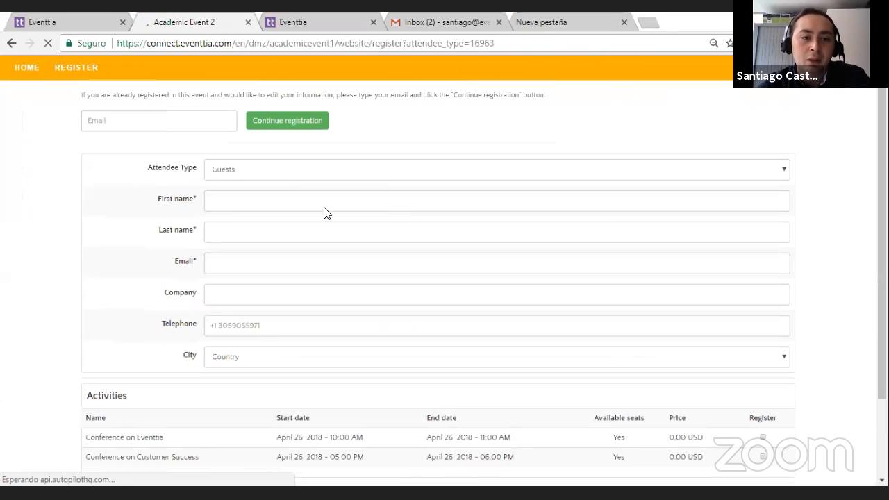
pyautogui.click(290, 198)
pyautogui.write('San')
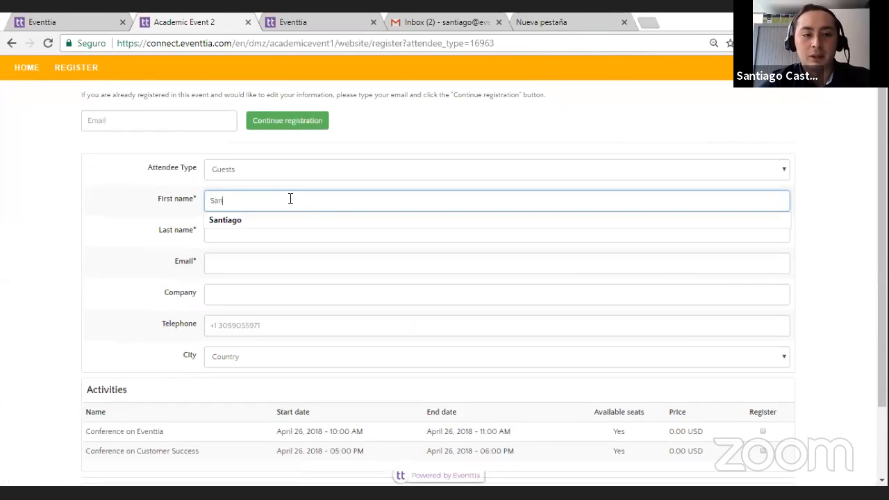
pyautogui.click(300, 221)
pyautogui.click(298, 227)
pyautogui.write('Cas')
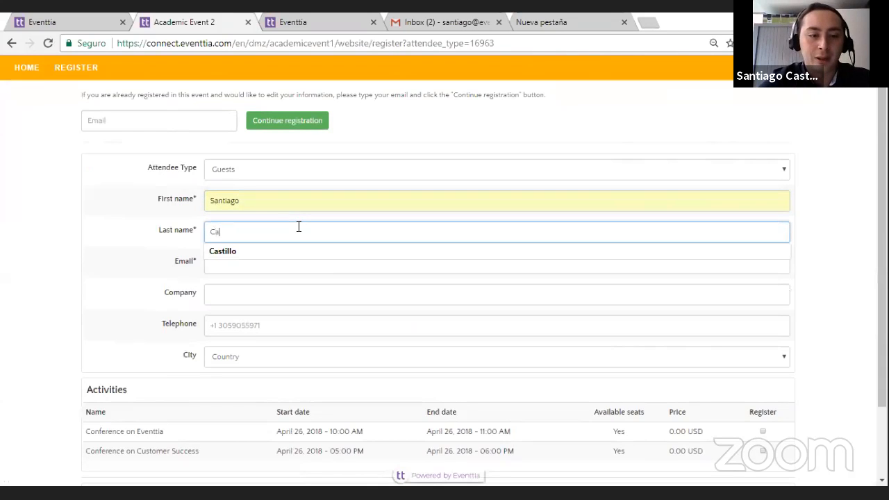
pyautogui.click(325, 256)
# Step: Fill in the attendee's email address in the registration form
pyautogui.click(331, 265)
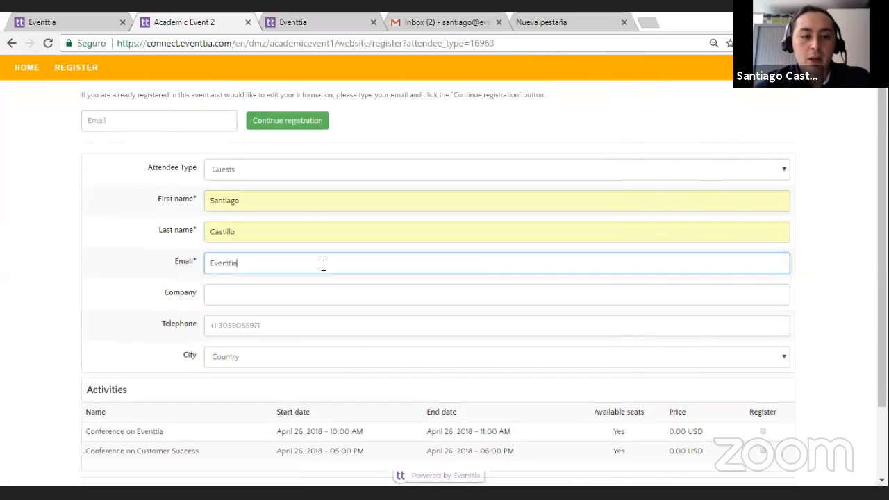
pyautogui.scroll(-2, 323, 265)
pyautogui.scroll(1, 313, 264)
pyautogui.hotkey('ctrl', 'a')
pyautogui.press('BackSpace')
pyautogui.click(283, 263)
# Step: Set the attendee's company to Eventtia and enter the telephone number
pyautogui.click(283, 267)
pyautogui.write('Ev')
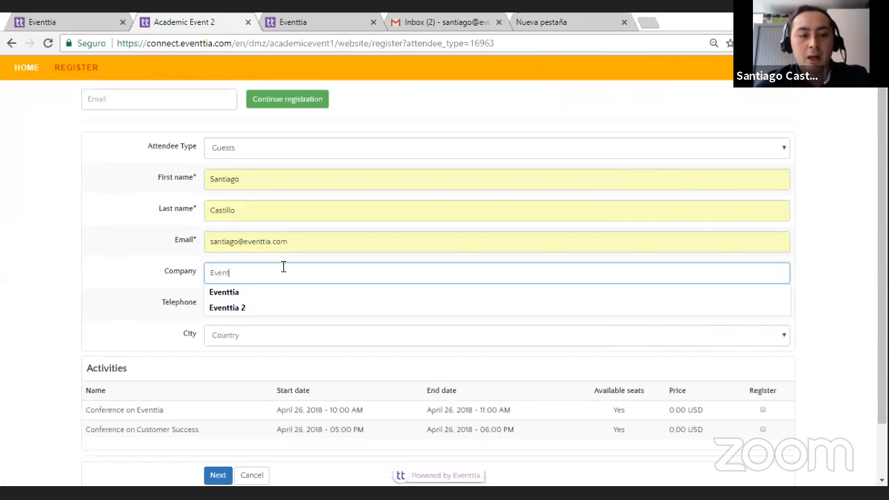
pyautogui.write('ent')
pyautogui.click(297, 292)
pyautogui.click(287, 304)
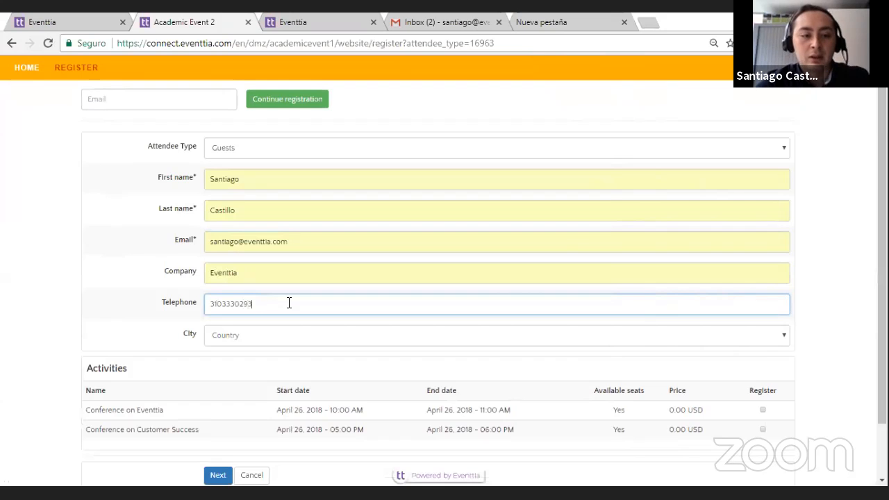
# Step: Set the attendee's country to United States and the state to New York
pyautogui.scroll(-1, 309, 308)
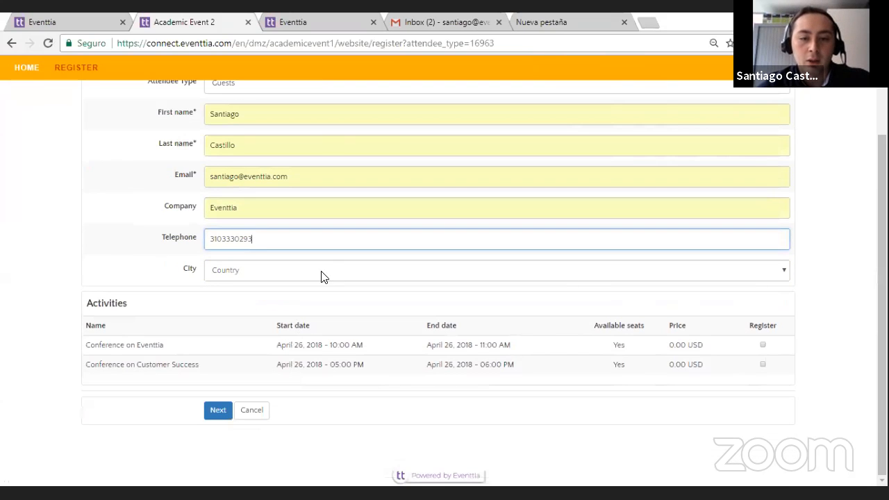
pyautogui.click(234, 279)
pyautogui.scroll(-20, 316, 355)
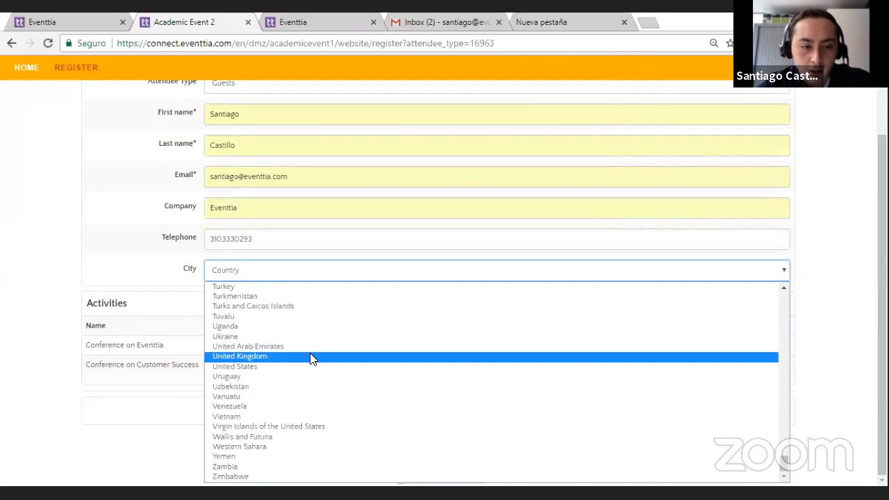
pyautogui.click(290, 367)
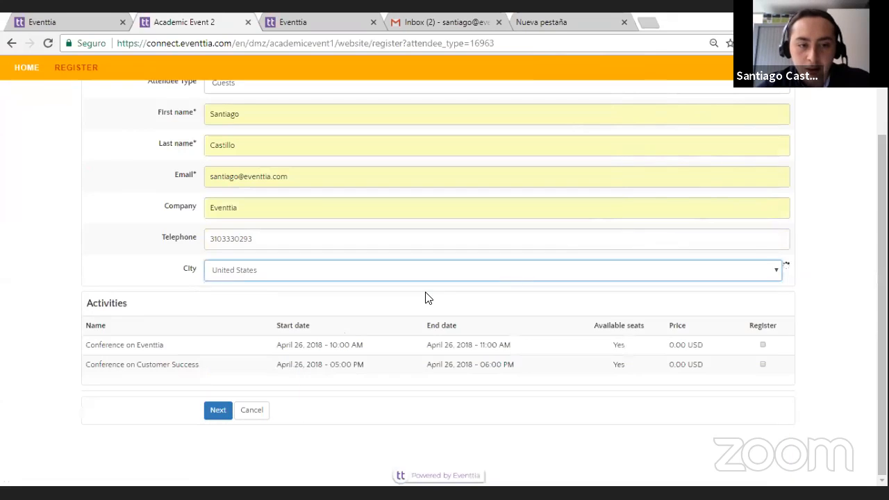
pyautogui.click(603, 270)
pyautogui.scroll(-10, 609, 361)
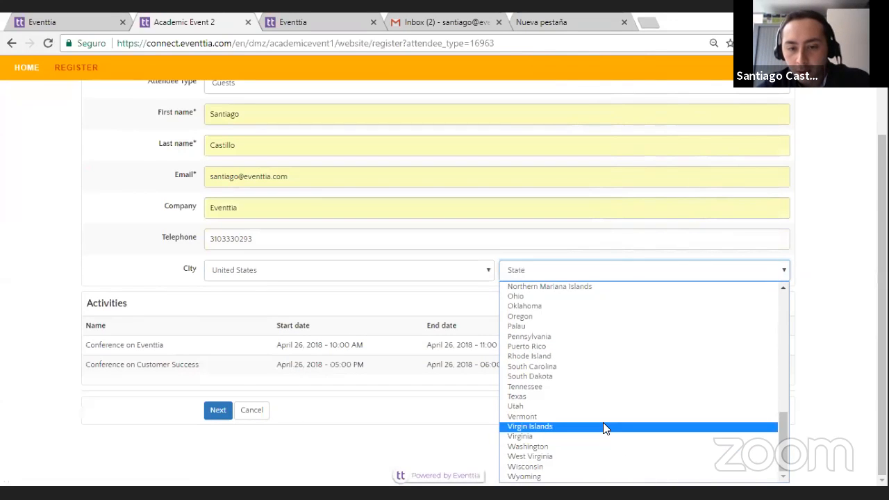
pyautogui.scroll(9, 593, 400)
pyautogui.scroll(3, 573, 347)
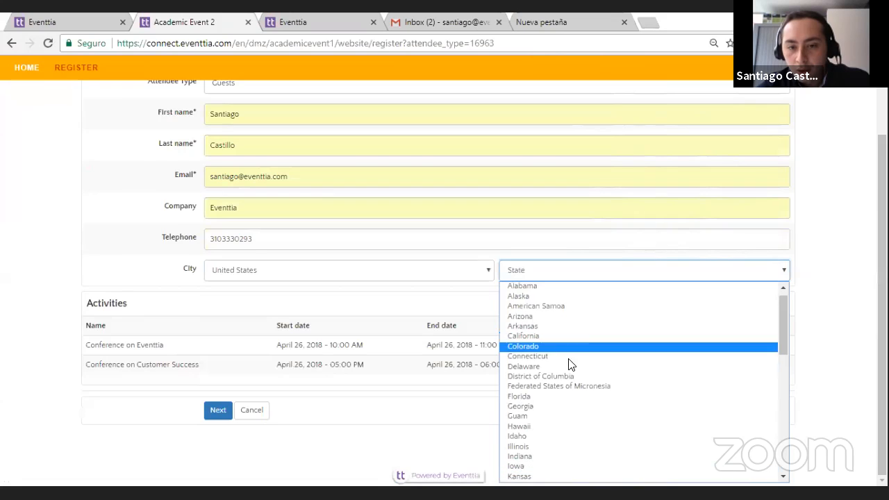
pyautogui.scroll(-10, 570, 363)
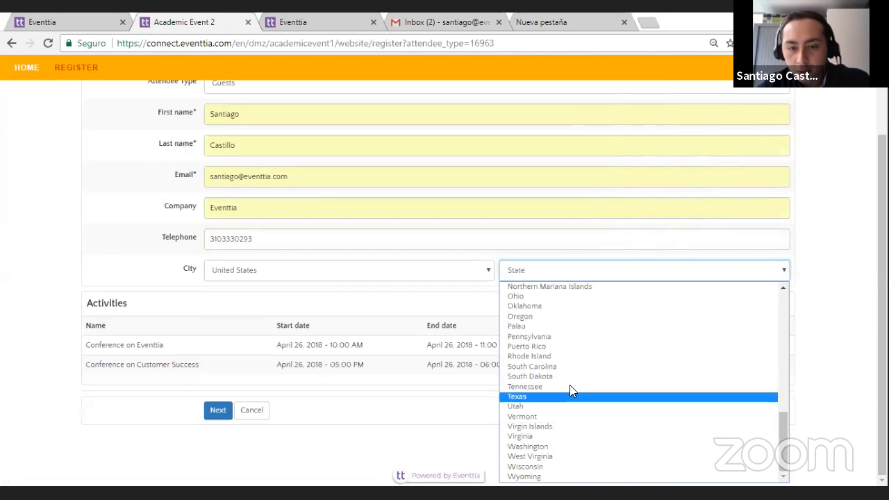
pyautogui.scroll(2, 570, 383)
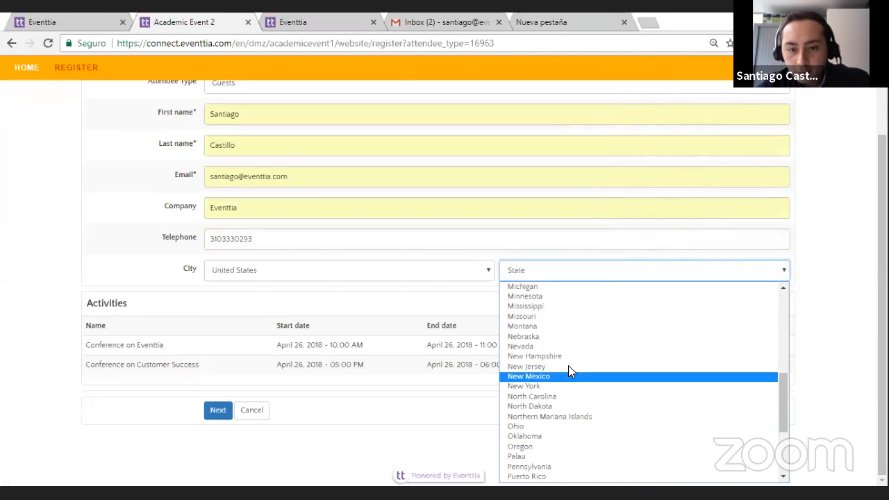
pyautogui.click(572, 386)
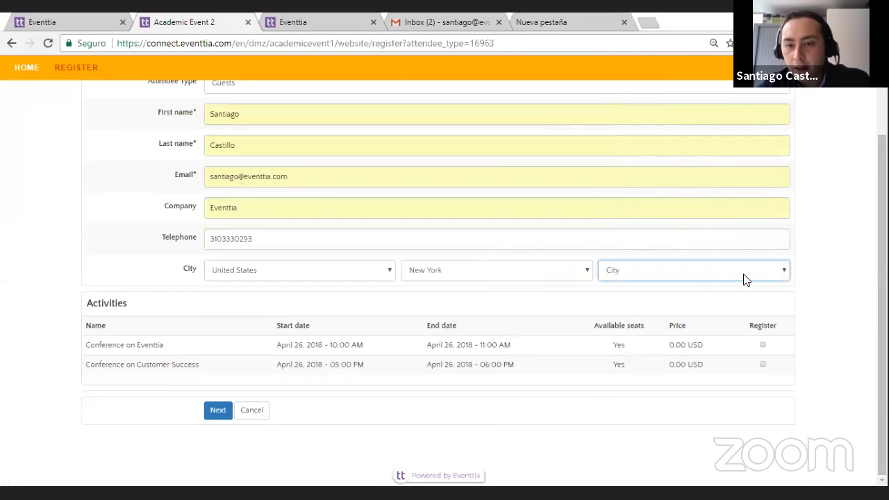
# Step: Choose New York as the attendee's city
pyautogui.click(743, 276)
pyautogui.scroll(-5, 705, 377)
pyautogui.scroll(-4, 704, 377)
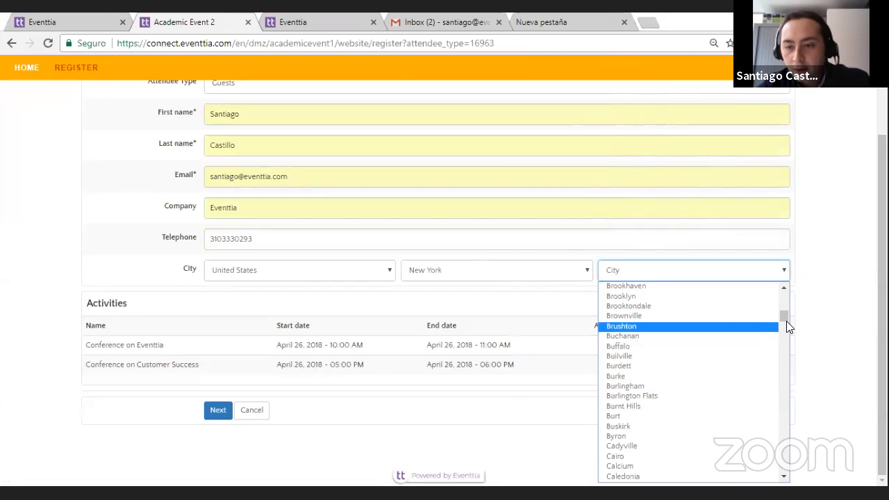
pyautogui.moveTo(795, 355); pyautogui.dragTo(797, 415)
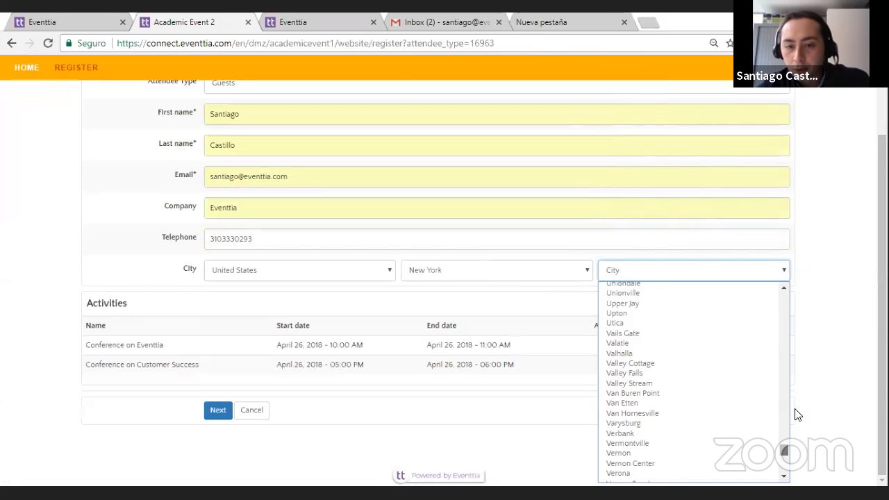
pyautogui.scroll(4, 687, 401)
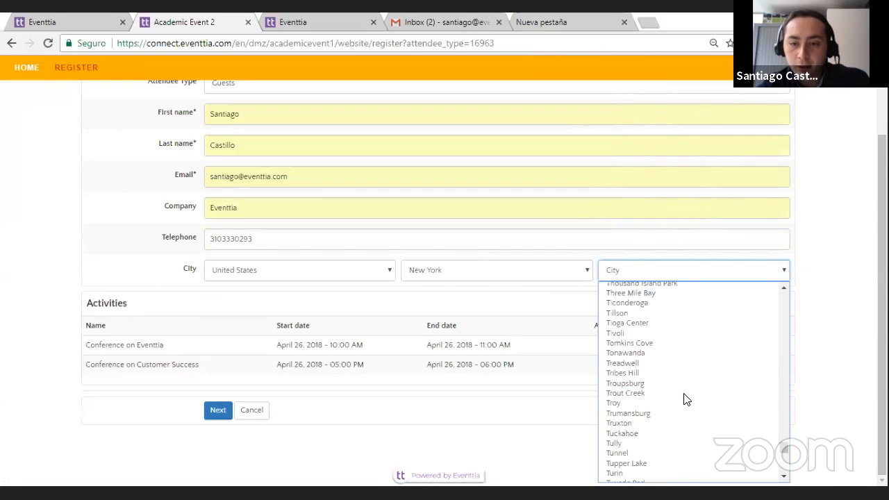
pyautogui.scroll(10, 677, 388)
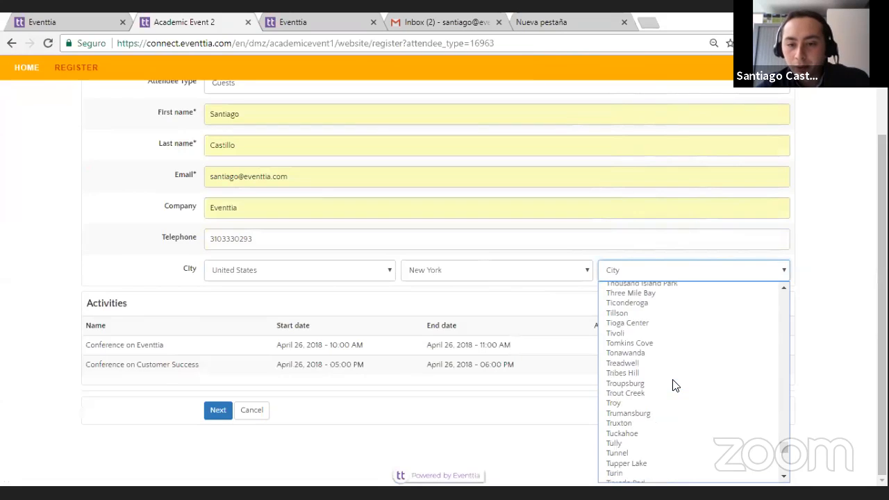
pyautogui.scroll(10, 673, 386)
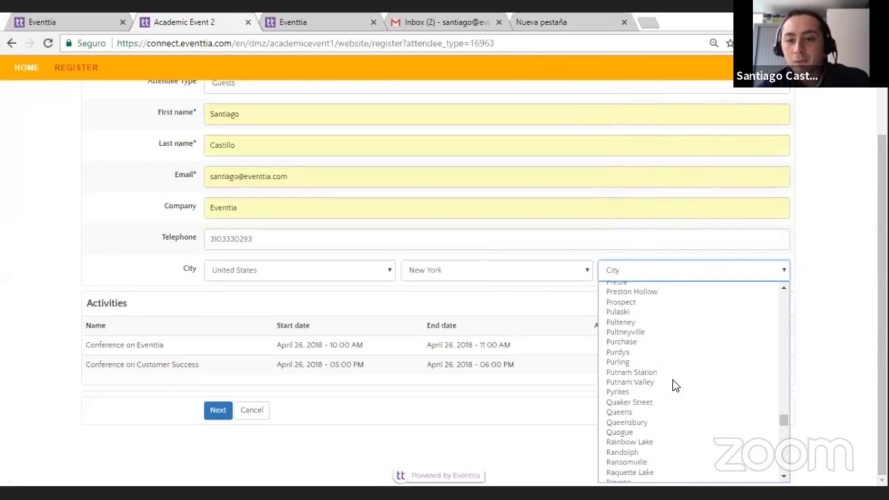
pyautogui.scroll(10, 674, 386)
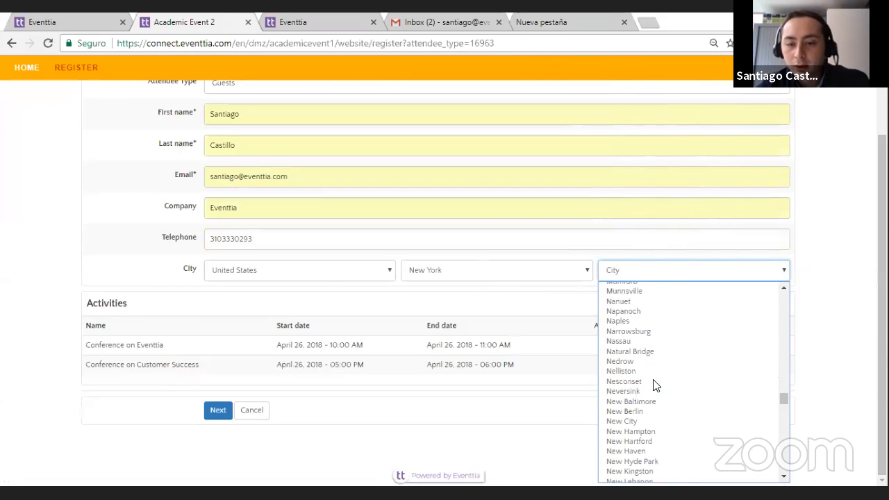
pyautogui.scroll(-2, 670, 427)
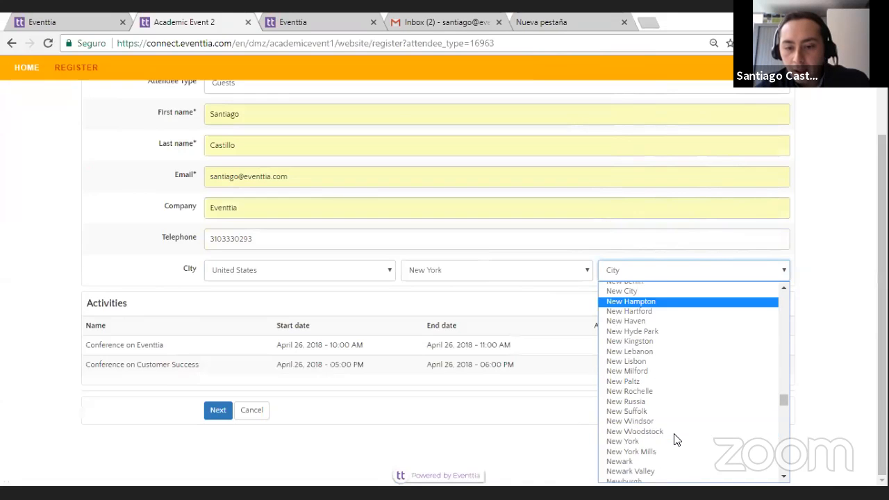
pyautogui.click(665, 441)
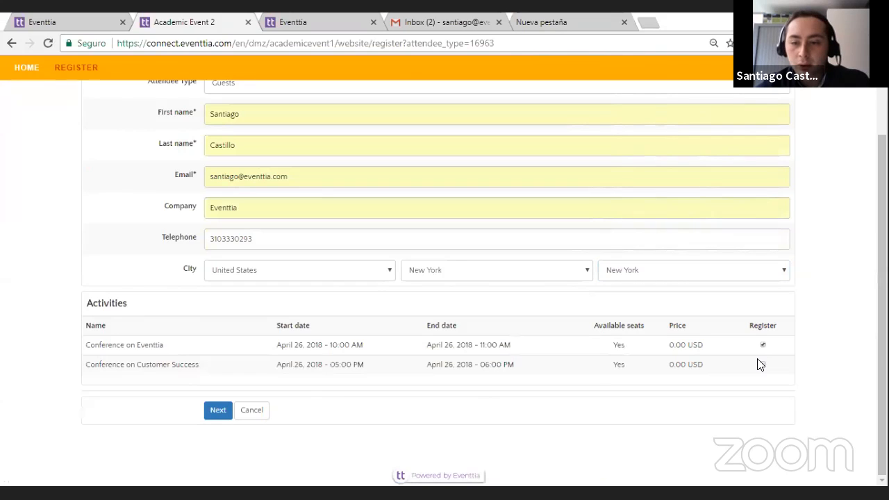
# Step: Submit the registration with Conference on Eventtia selected and try the event website link on the confirmation page
pyautogui.click(220, 409)
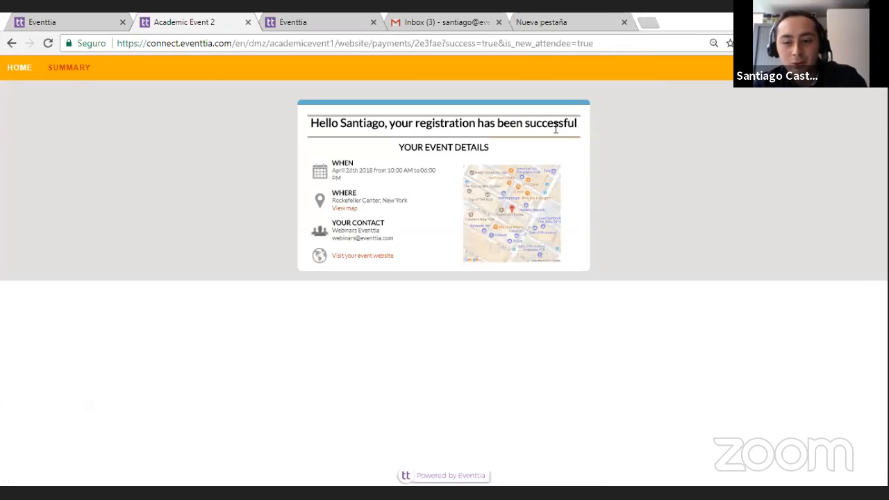
pyautogui.click(366, 255)
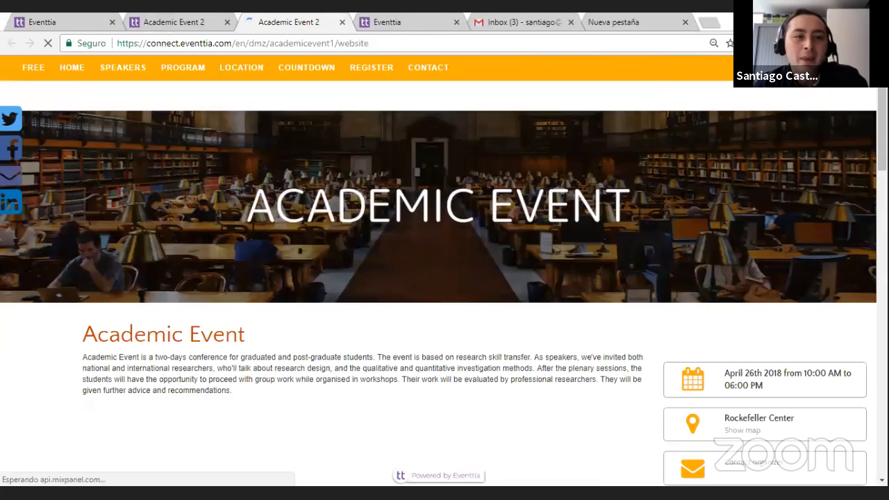
pyautogui.click(157, 19)
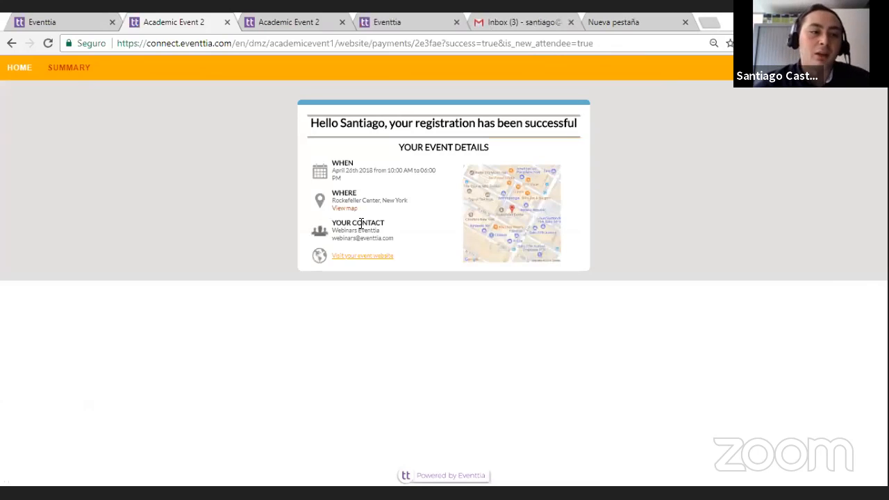
# Step: Return to the Eventtia event administration and open the Attendees list under Registration
pyautogui.click(50, 21)
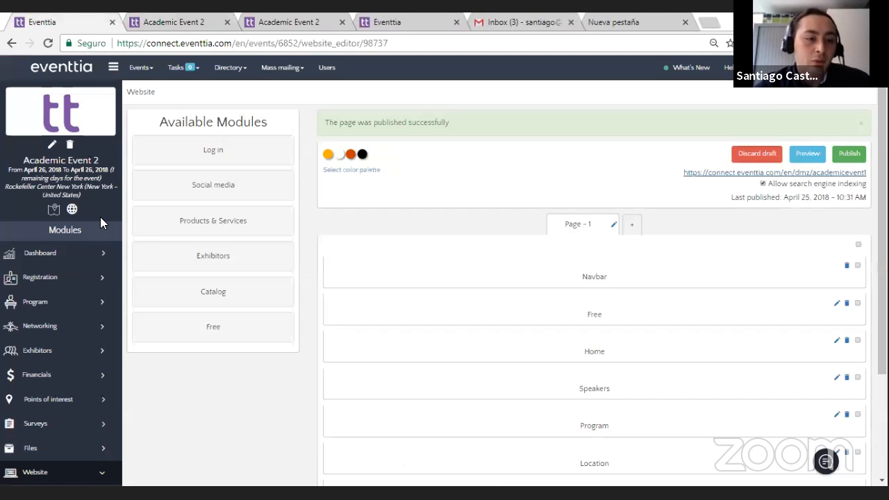
pyautogui.click(77, 279)
pyautogui.click(78, 336)
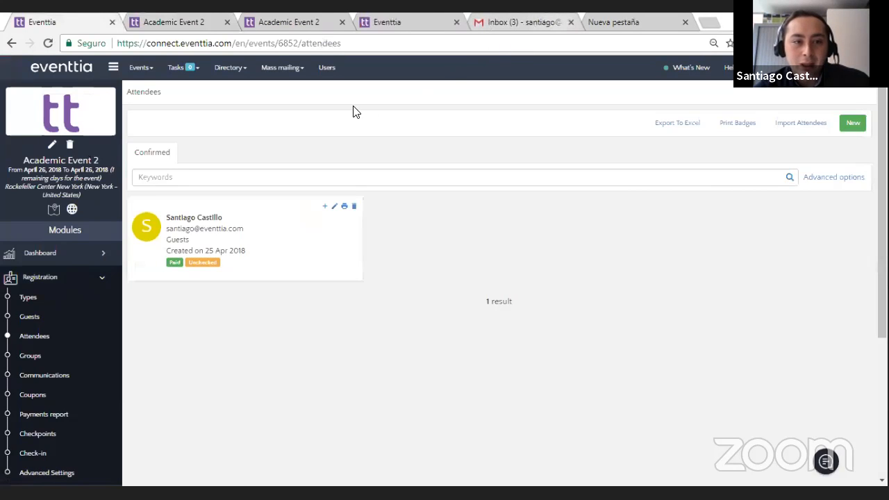
# Step: Switch to the Gmail inbox, open the participation confirmation email and compare it with the website's registration confirmation page
pyautogui.hotkey('ctrl', '5')
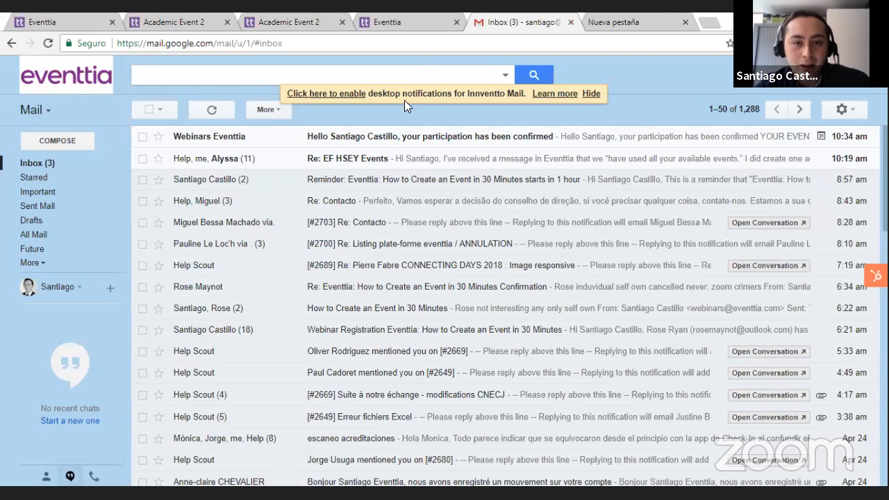
pyautogui.click(198, 142)
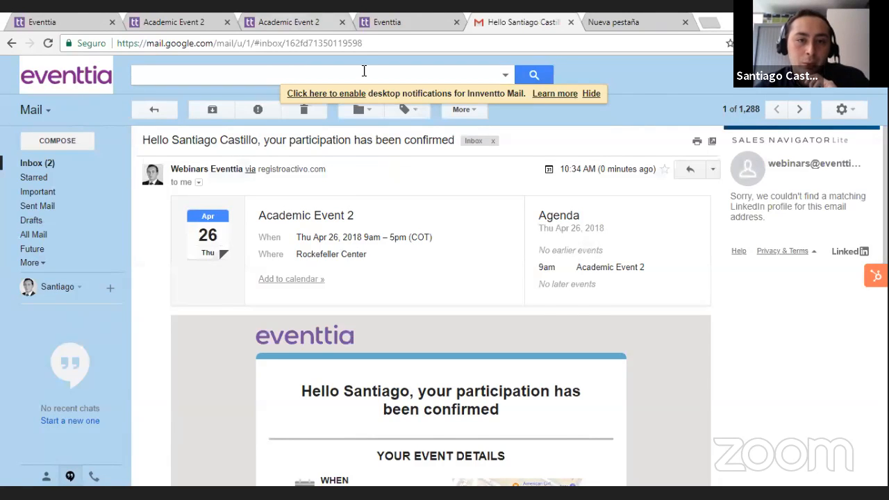
pyautogui.click(299, 22)
pyautogui.click(178, 19)
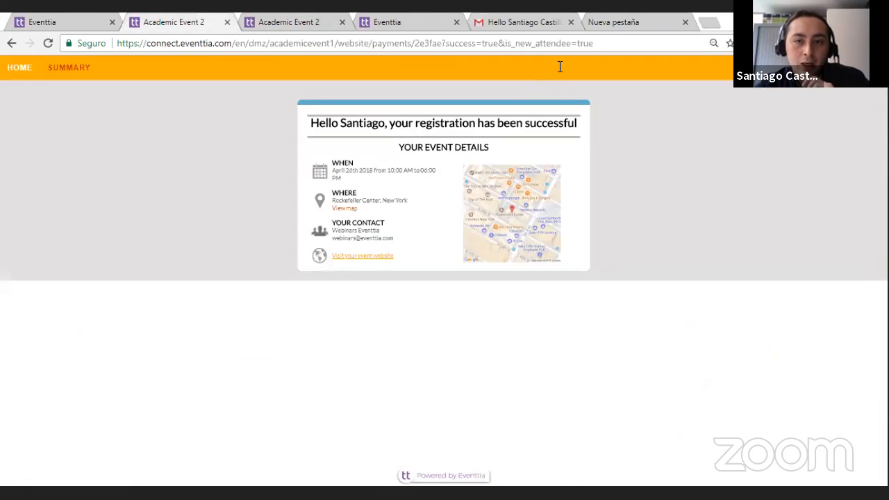
pyautogui.click(522, 21)
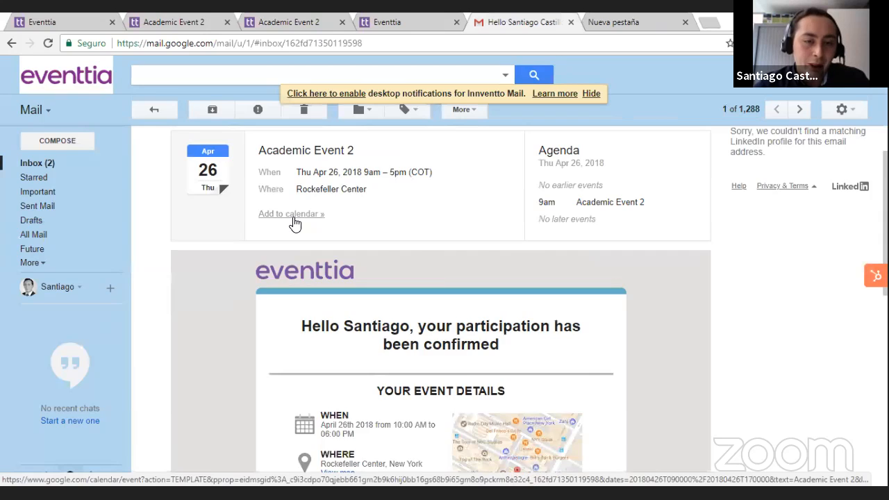
# Step: Review the participation confirmation email, including the event details, map, attendee QR code and event.ics attachment
pyautogui.scroll(-2, 292, 222)
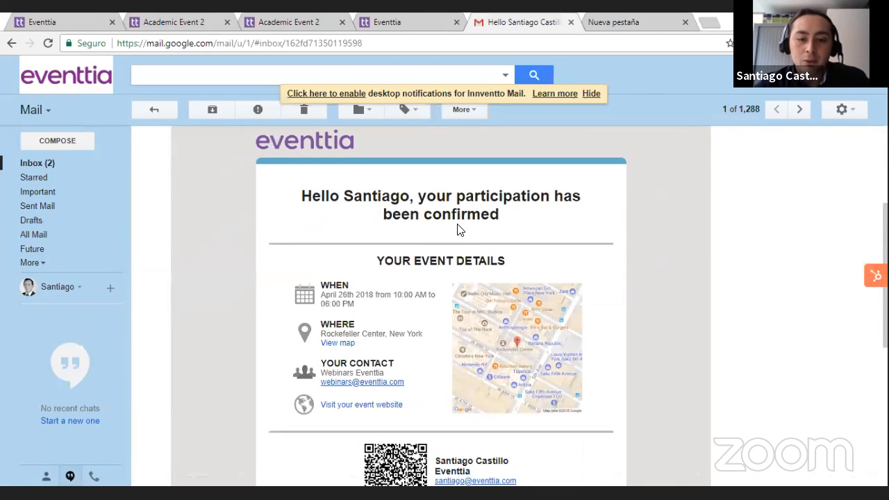
pyautogui.scroll(-2, 535, 238)
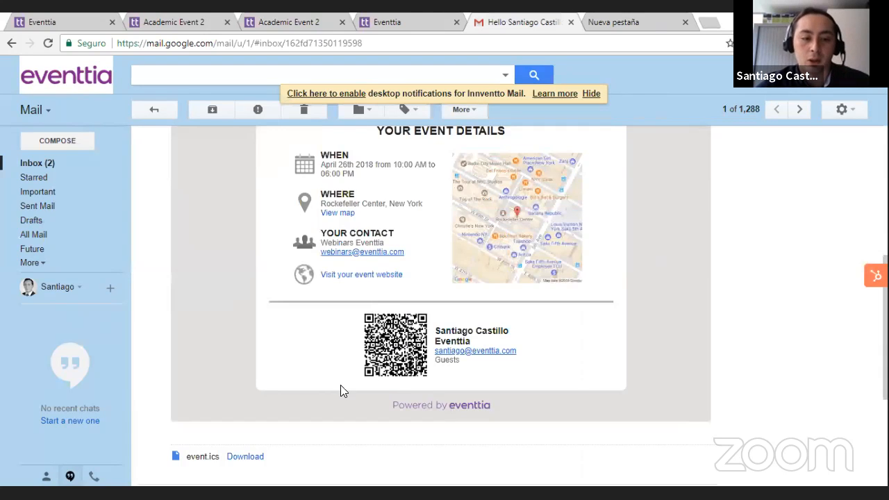
pyautogui.scroll(-2, 341, 391)
pyautogui.scroll(7, 341, 389)
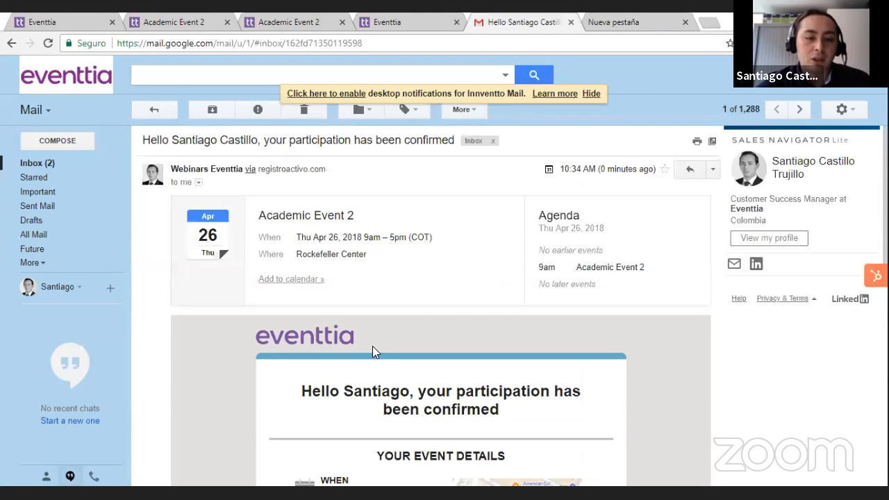
pyautogui.scroll(-5, 372, 352)
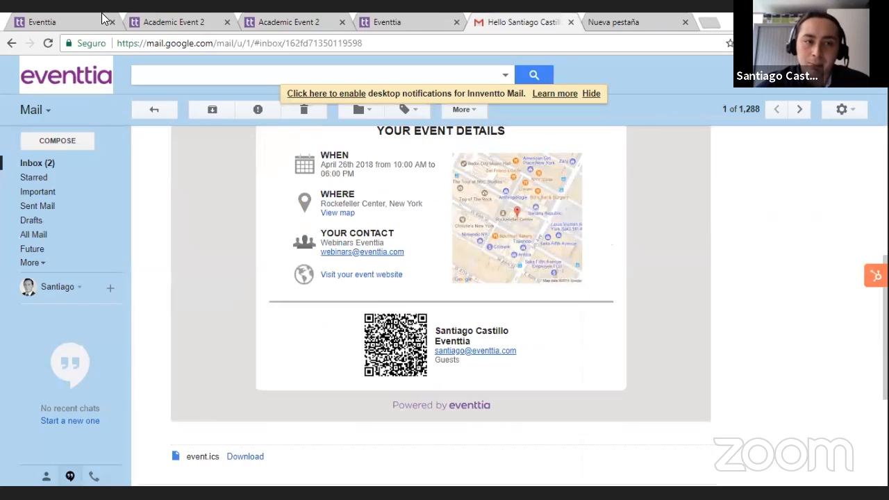
# Step: Return to the Eventtia attendees list, open the registered guest's record and review the general information and registered activities
pyautogui.click(102, 19)
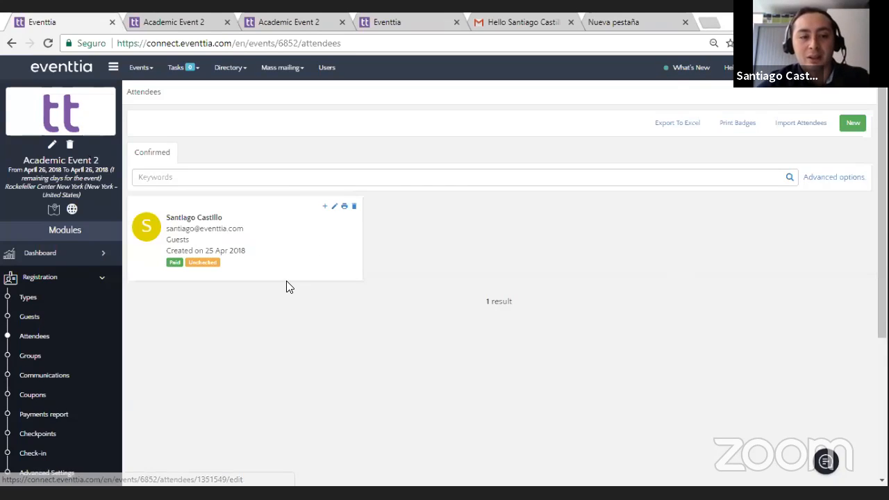
pyautogui.click(247, 256)
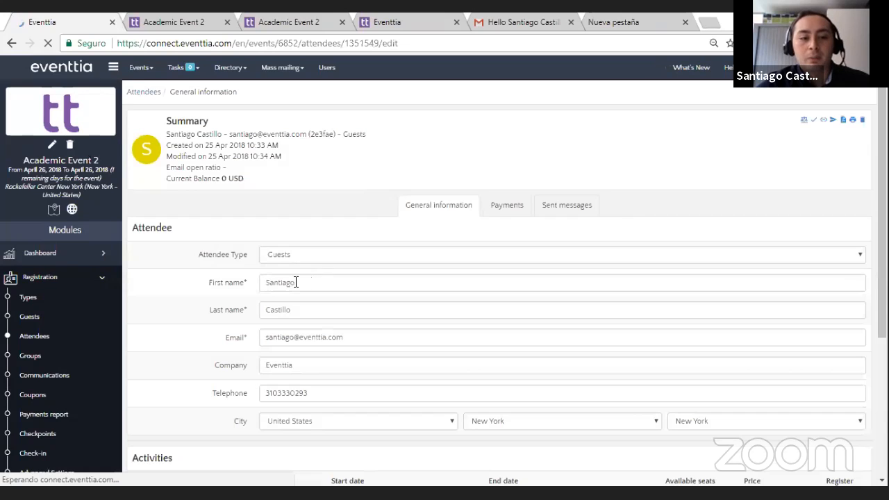
pyautogui.scroll(-2, 236, 312)
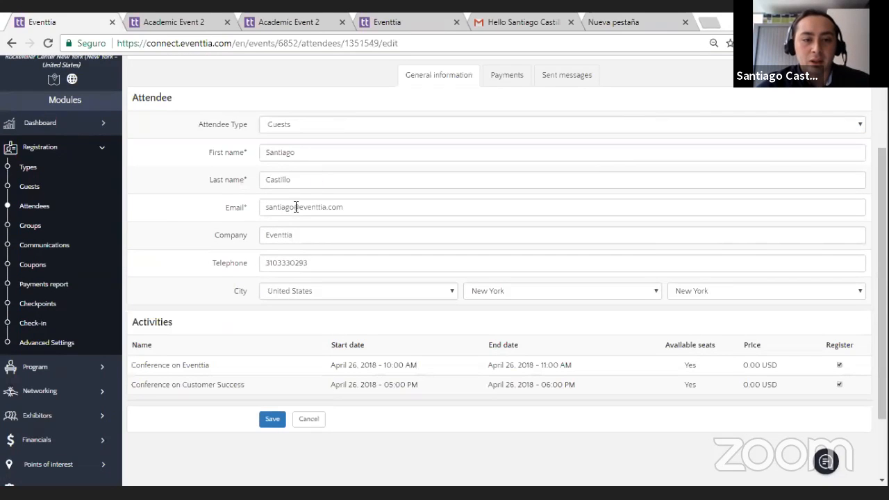
pyautogui.scroll(-1, 444, 375)
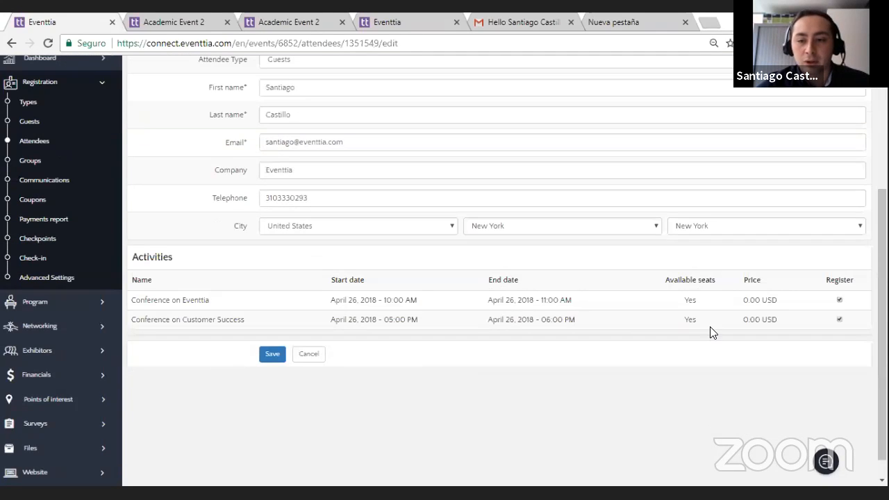
pyautogui.scroll(3, 686, 343)
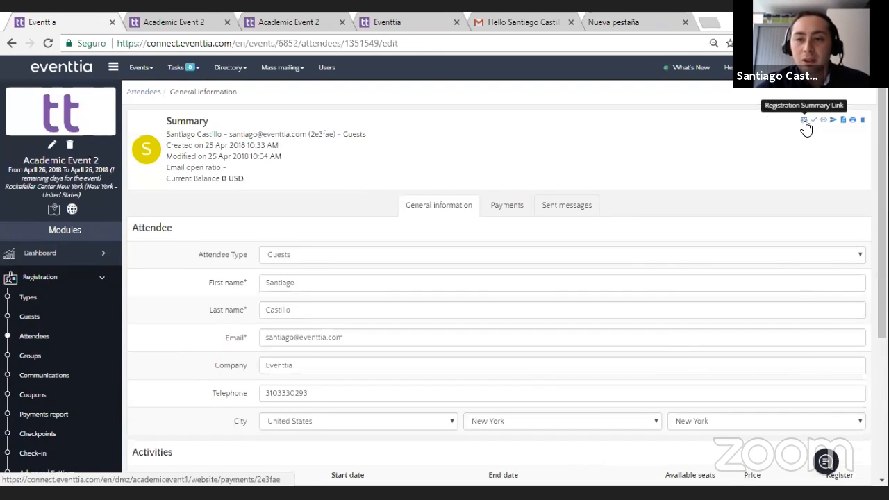
# Step: Download the attendee's profile information PDF from the record, open it and review the contact details and selected activities
pyautogui.click(843, 120)
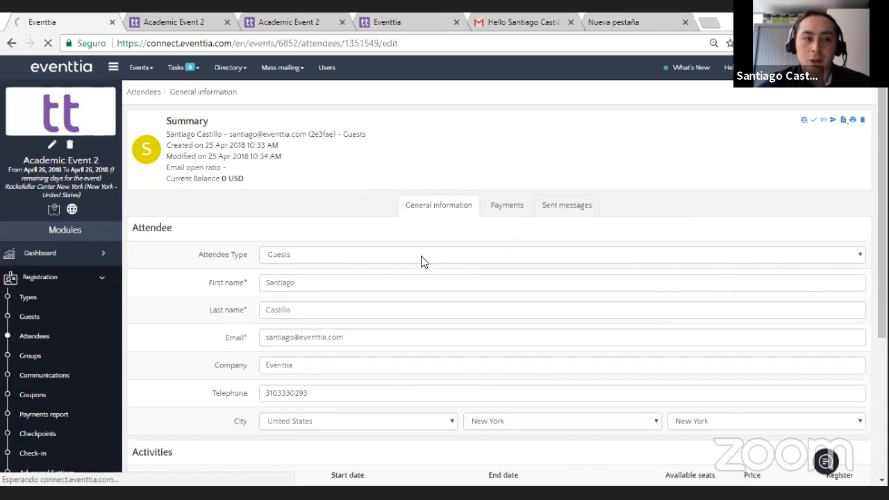
pyautogui.click(63, 471)
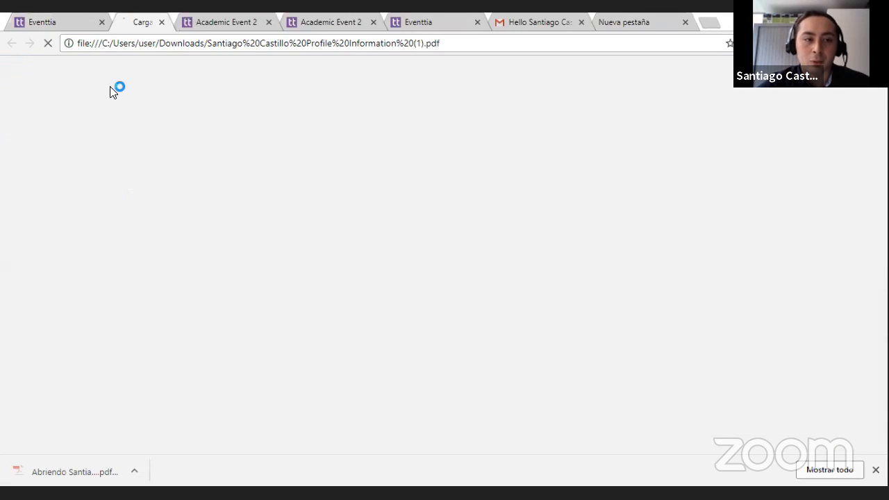
pyautogui.scroll(-5, 392, 267)
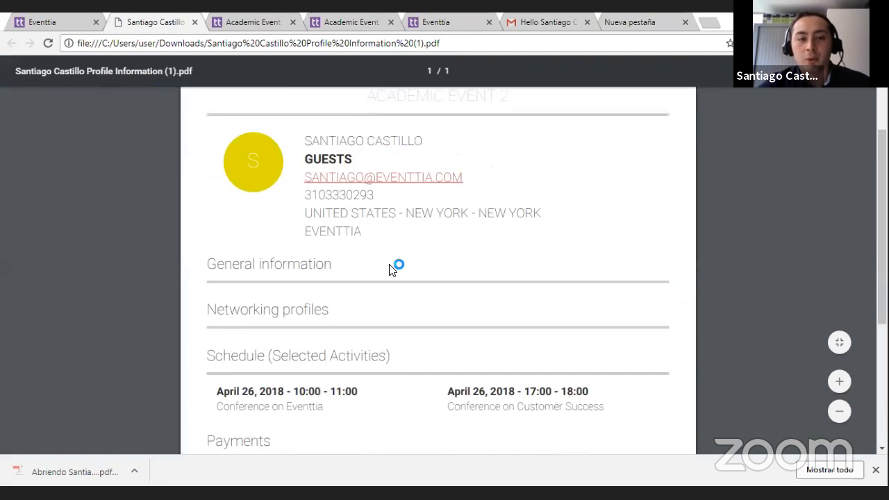
pyautogui.scroll(5, 392, 267)
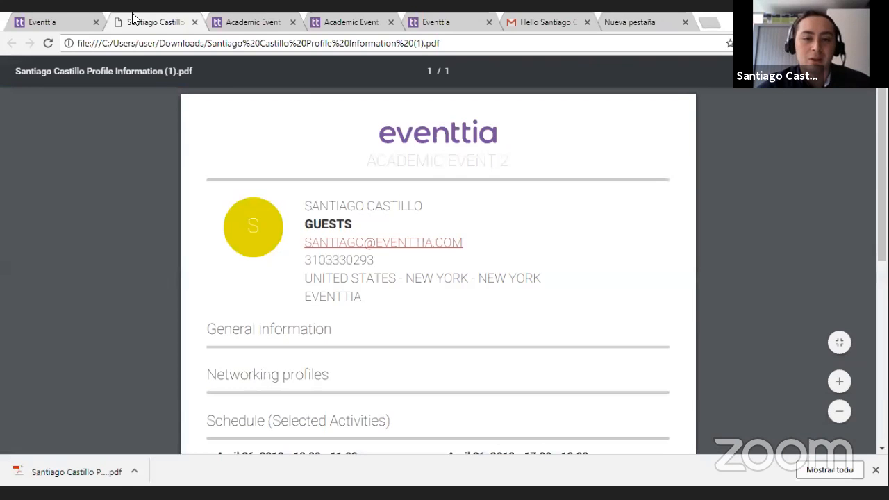
# Step: Return to the attendee record, print the attendee's badge as a PDF and open the downloaded file
pyautogui.click(34, 22)
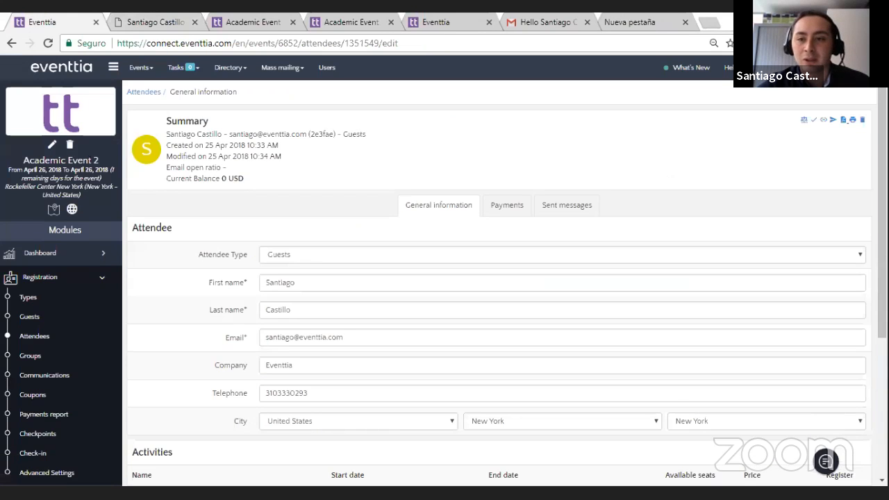
pyautogui.click(853, 121)
pyautogui.click(60, 467)
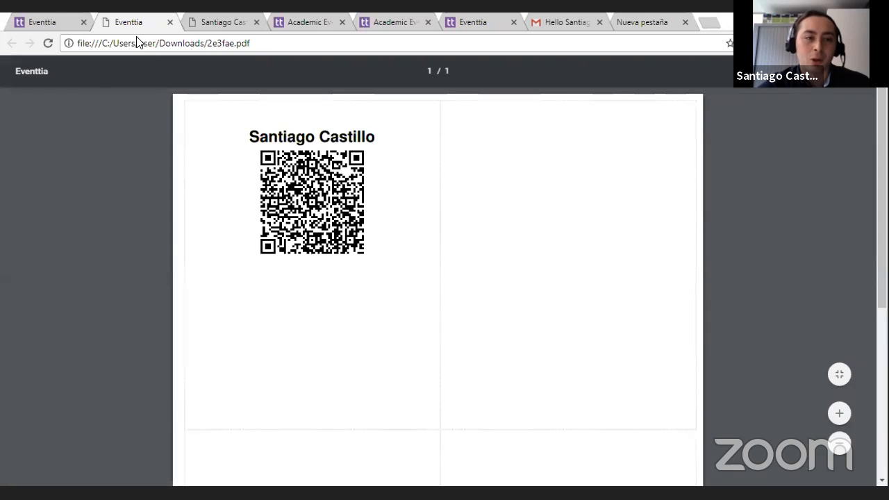
# Step: Return to the event administration, check the Attendees list and the event Dashboard, and expand the Program module
pyautogui.click(35, 20)
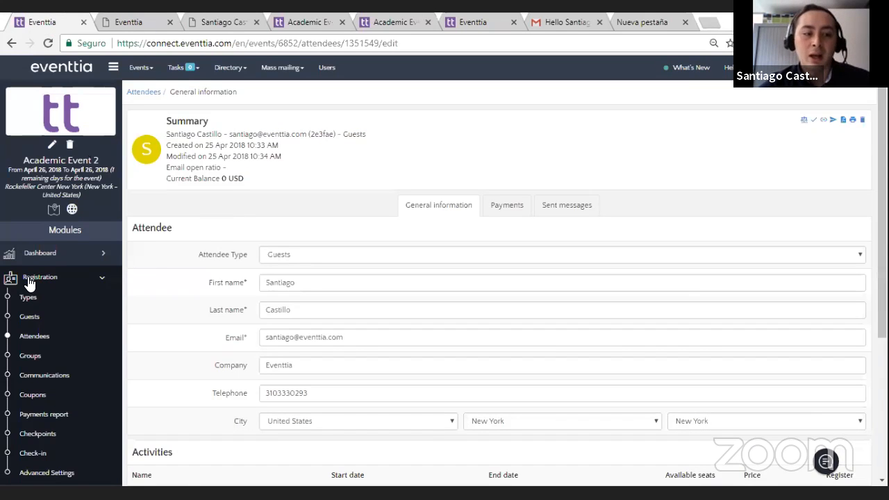
pyautogui.click(68, 333)
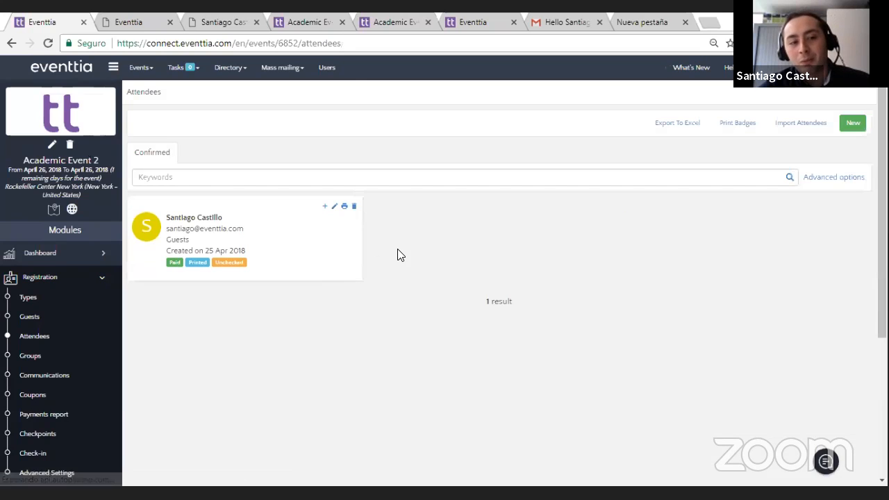
pyautogui.click(82, 287)
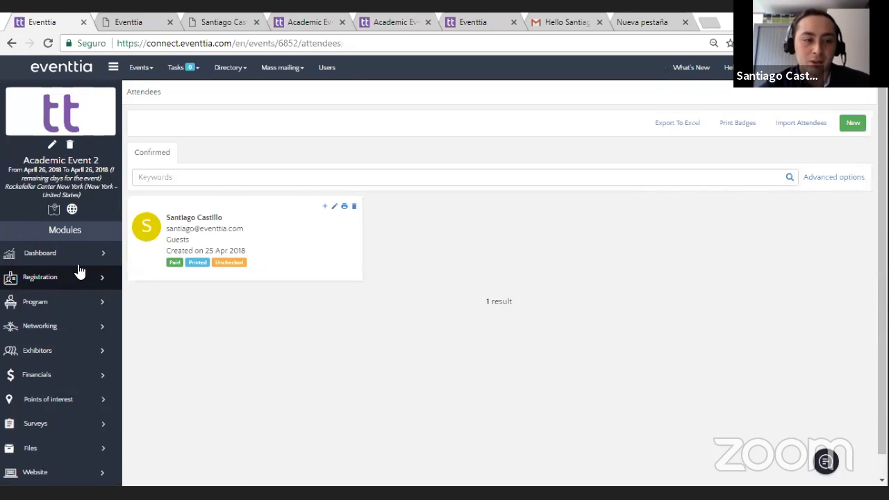
pyautogui.click(77, 256)
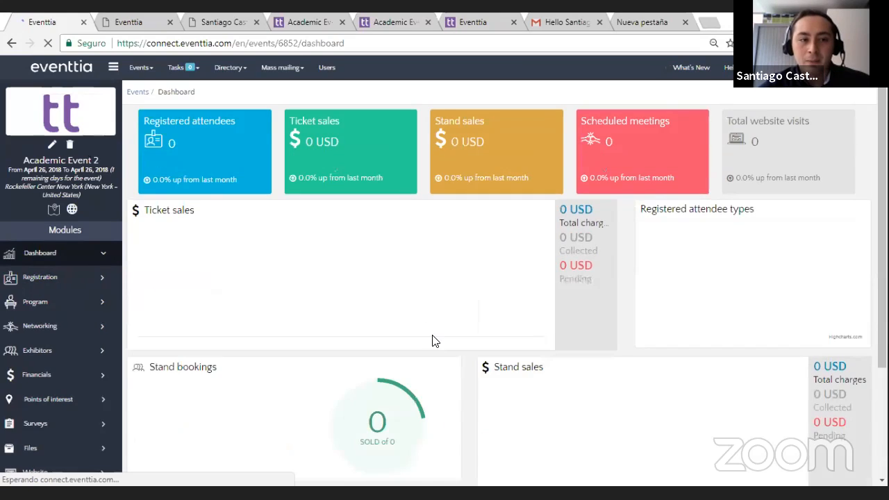
pyautogui.scroll(-1, 181, 347)
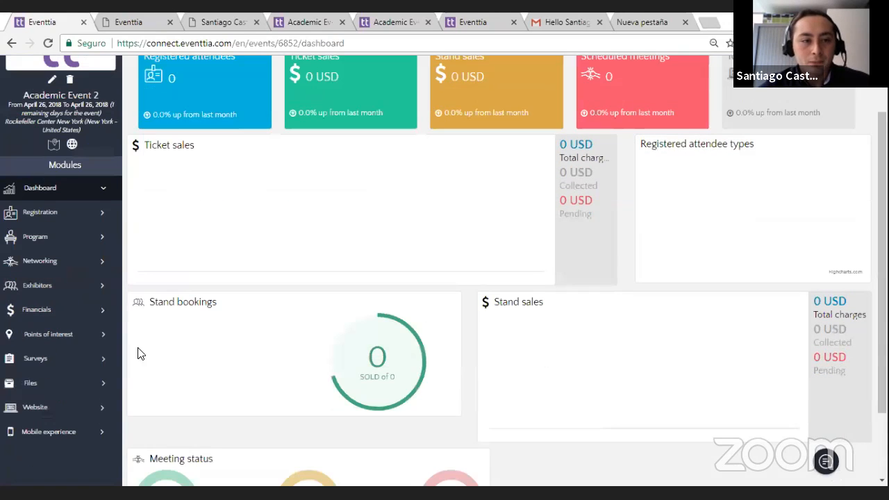
pyautogui.click(70, 238)
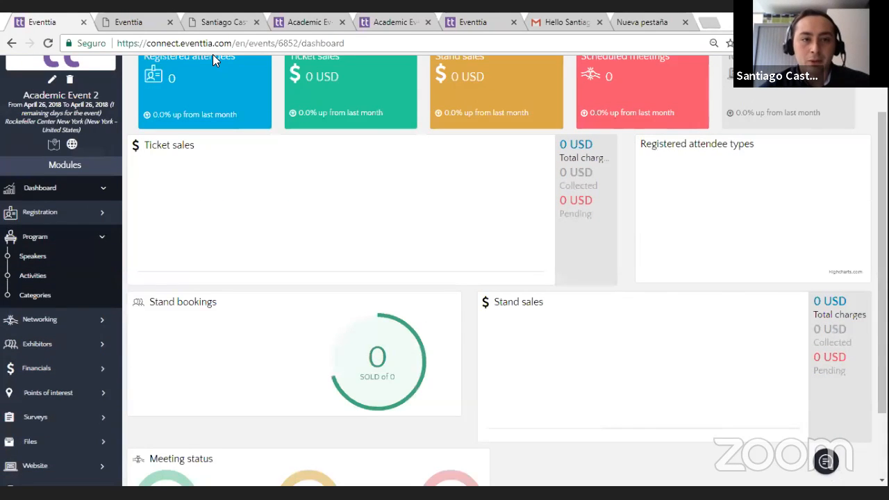
# Step: View the badge PDF again, then switch to the public event website and review its Register section and home banner
pyautogui.click(157, 19)
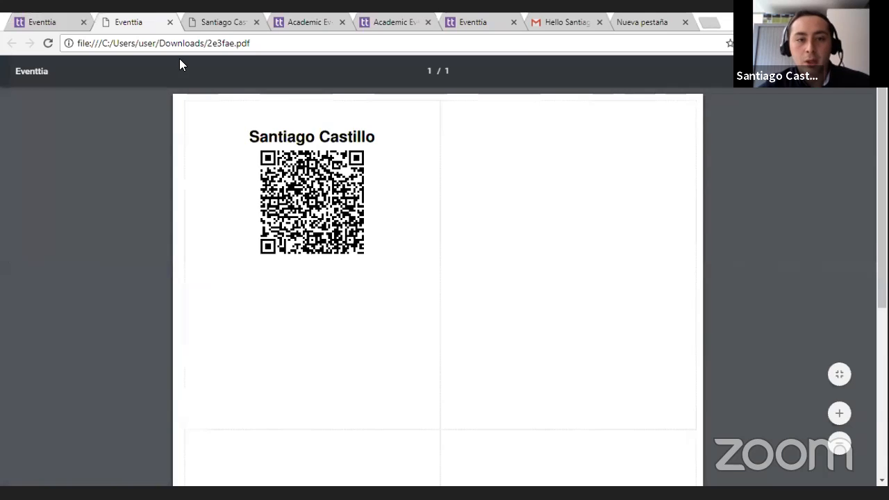
pyautogui.click(389, 20)
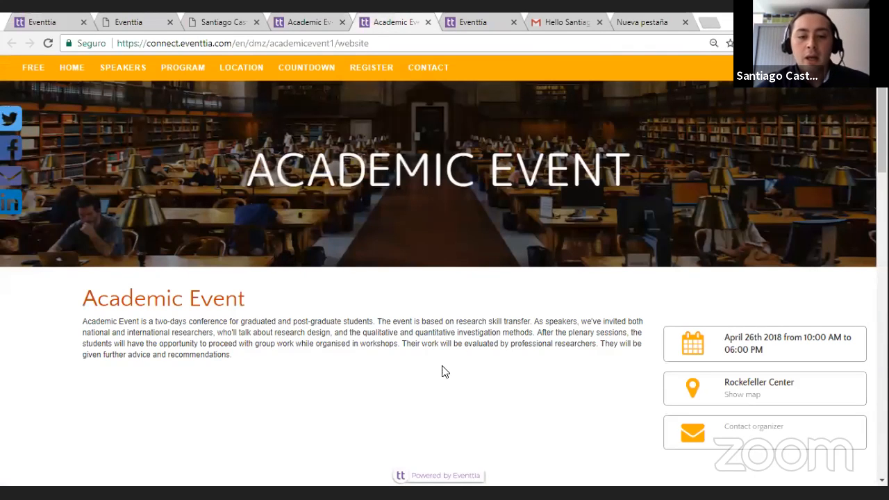
pyautogui.click(371, 67)
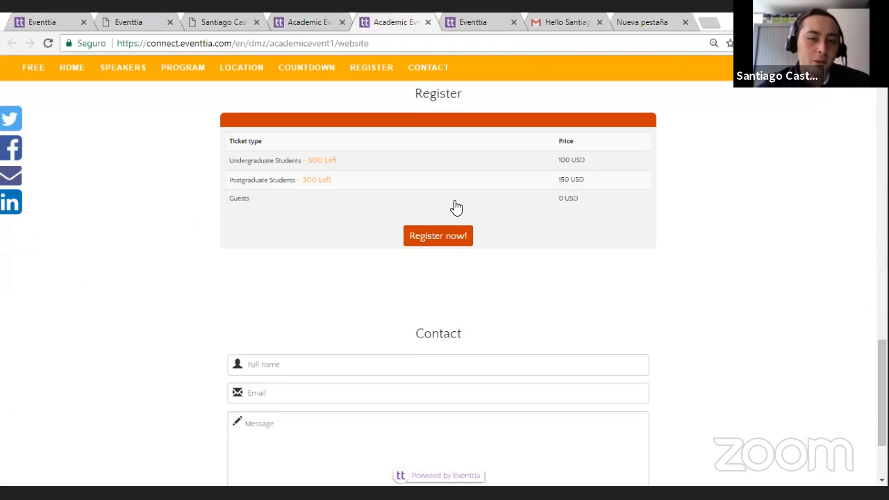
pyautogui.scroll(-2, 644, 237)
pyautogui.scroll(15, 644, 237)
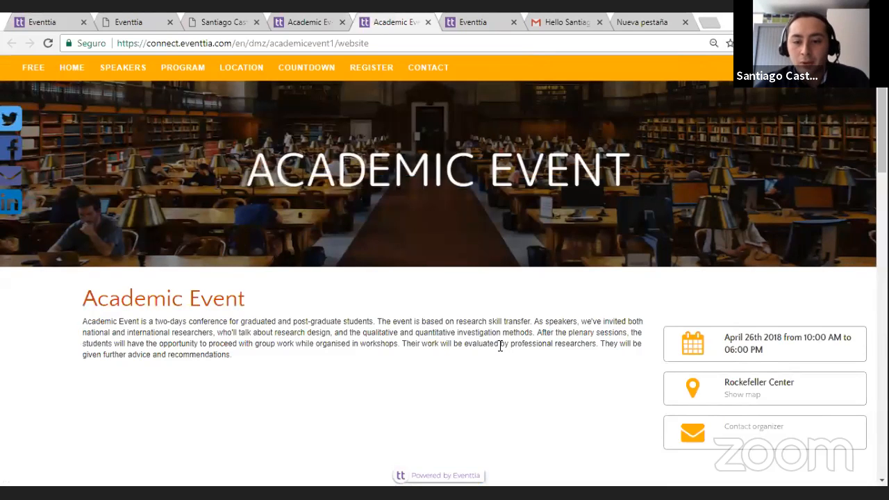
# Step: Switch to WEBINAR PRESENTATION.pdf in Adobe Acrobat Reader, show it in full screen mode and advance to the Q&A slide
pyautogui.hotkey('alt', 'Tab')
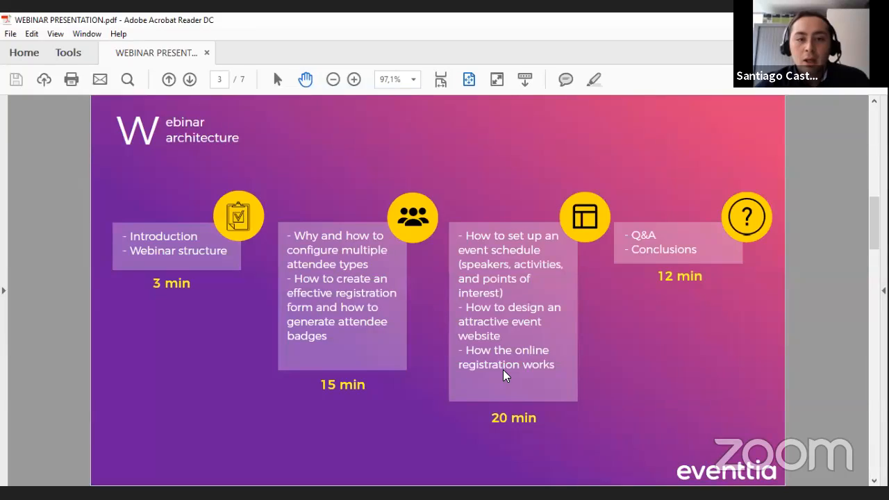
pyautogui.click(57, 35)
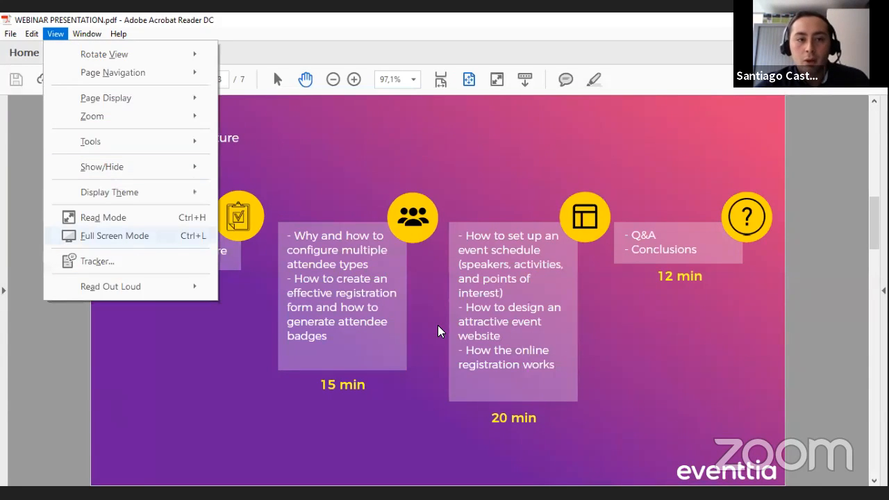
pyautogui.click(557, 243)
pyautogui.click(476, 242)
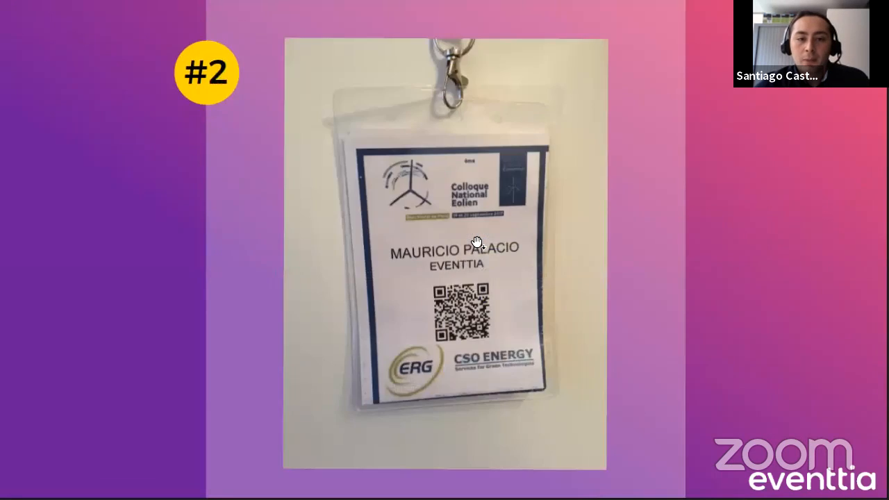
pyautogui.click(477, 242)
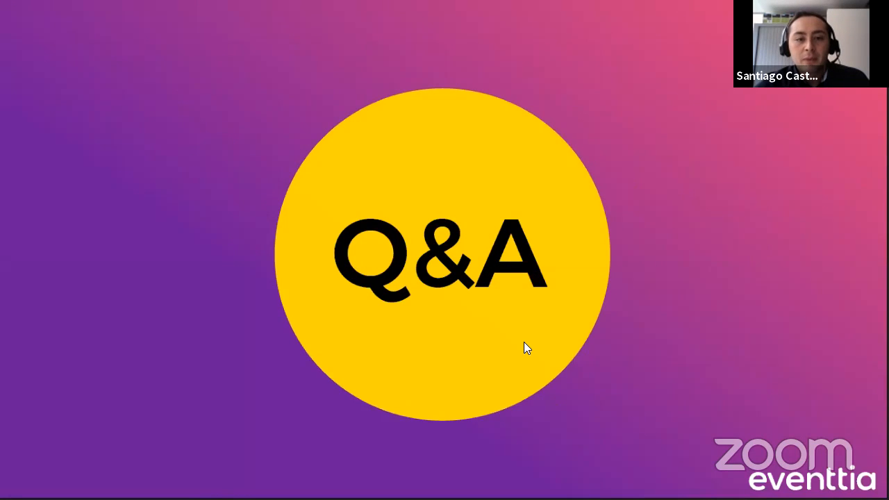
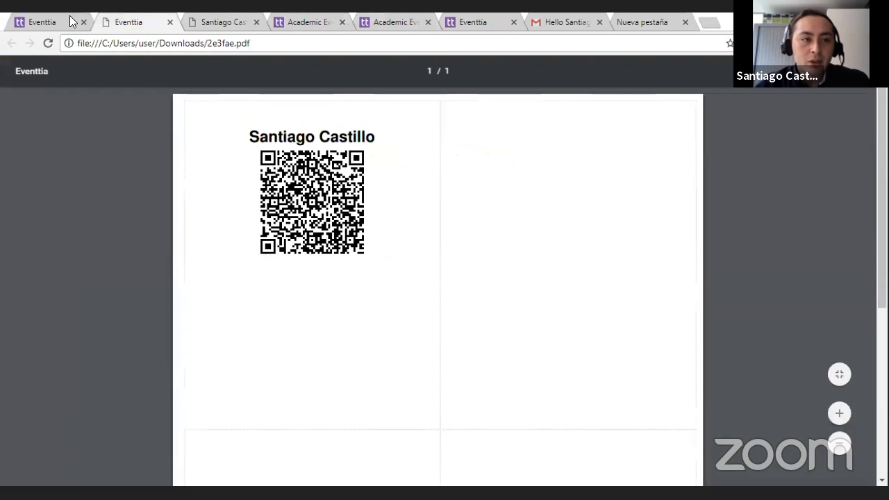
# Step: Return to the event administration, open the Website editor and review the available modules and page blocks
pyautogui.click(50, 16)
pyautogui.scroll(-1, 43, 356)
pyautogui.click(64, 379)
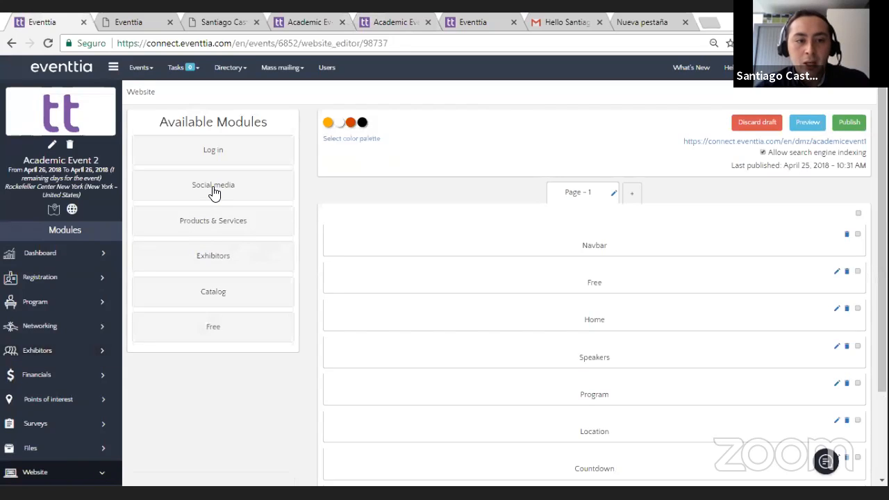
pyautogui.scroll(-2, 240, 300)
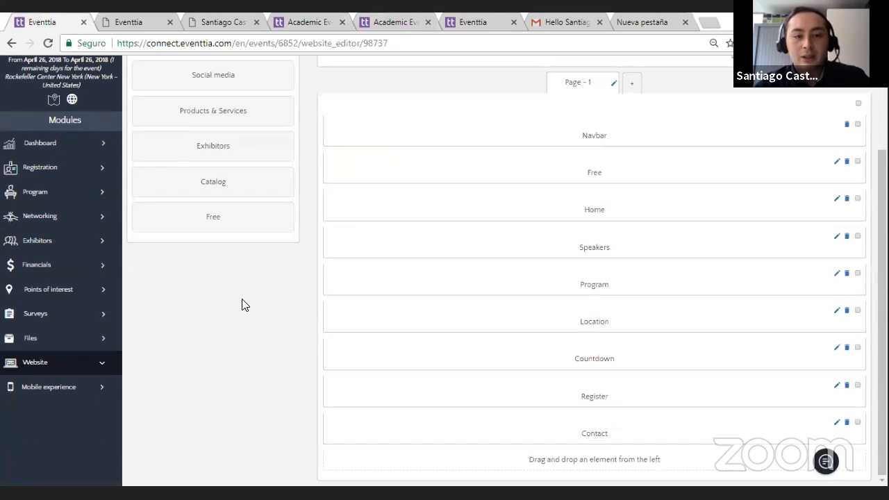
pyautogui.scroll(2, 254, 275)
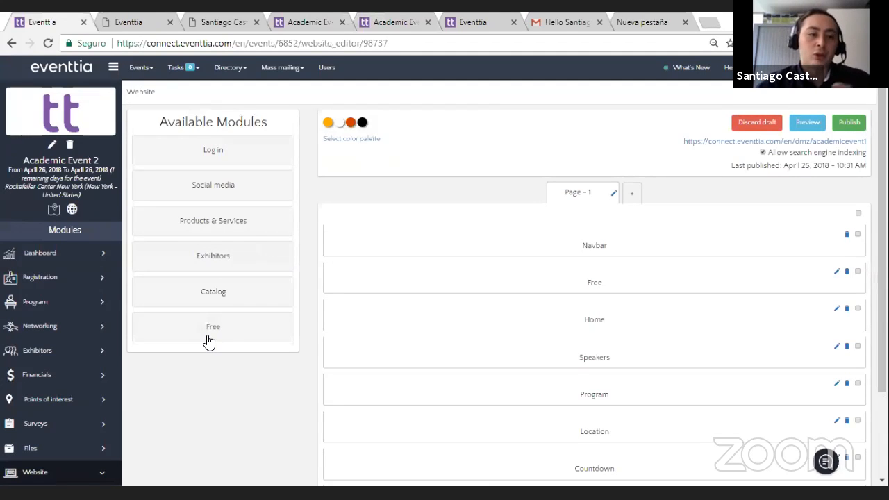
# Step: Switch to the public event website, place its tab beside the administration tab and try the Facebook sharing button
pyautogui.click(146, 19)
pyautogui.click(229, 20)
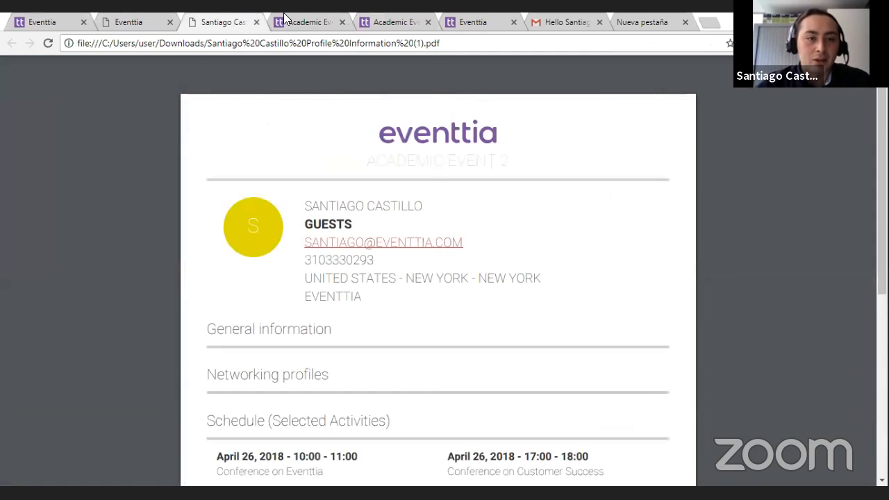
pyautogui.click(285, 17)
pyautogui.moveTo(378, 20); pyautogui.dragTo(119, 21)
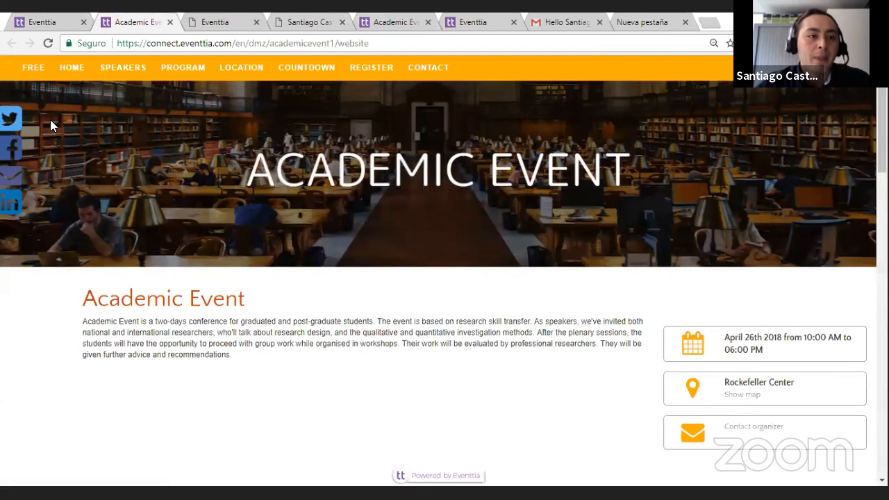
pyautogui.click(15, 154)
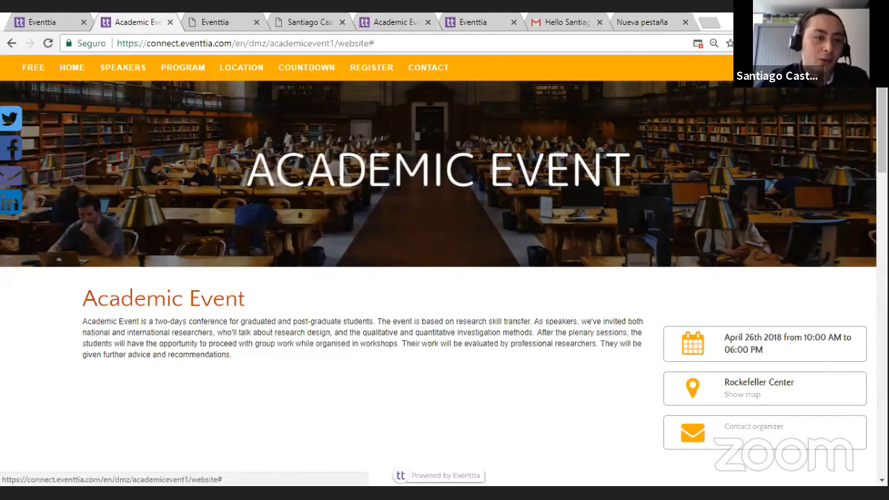
# Step: Add the Social media module at the end of Page – 1 in the website editor and publish the page
pyautogui.click(61, 17)
pyautogui.scroll(-2, 139, 297)
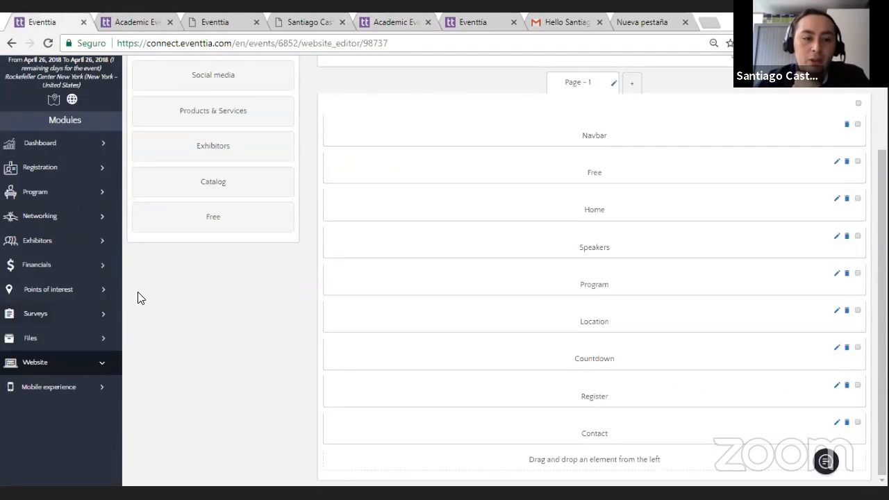
pyautogui.scroll(1, 153, 256)
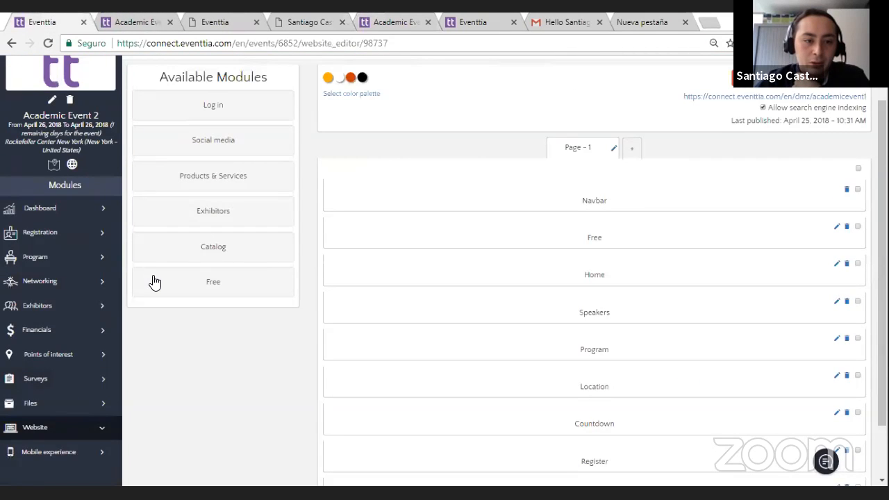
pyautogui.moveTo(217, 149); pyautogui.dragTo(644, 458)
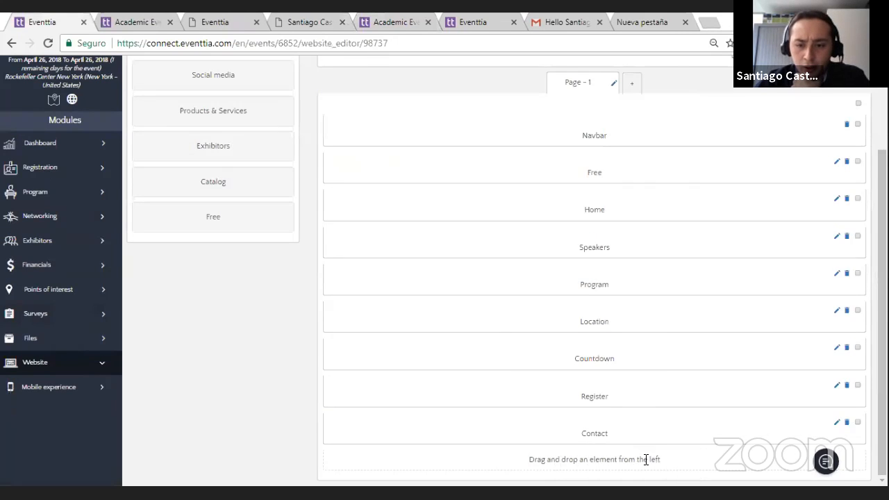
pyautogui.scroll(3, 647, 466)
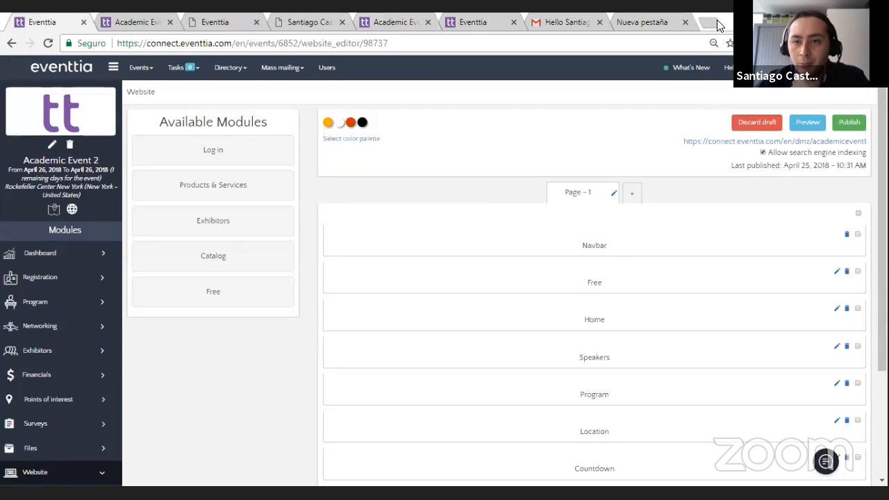
pyautogui.click(848, 121)
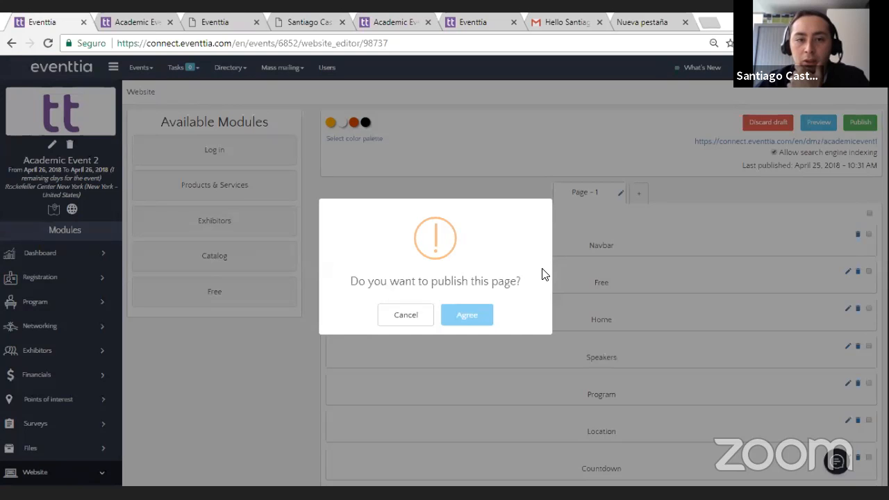
pyautogui.click(467, 315)
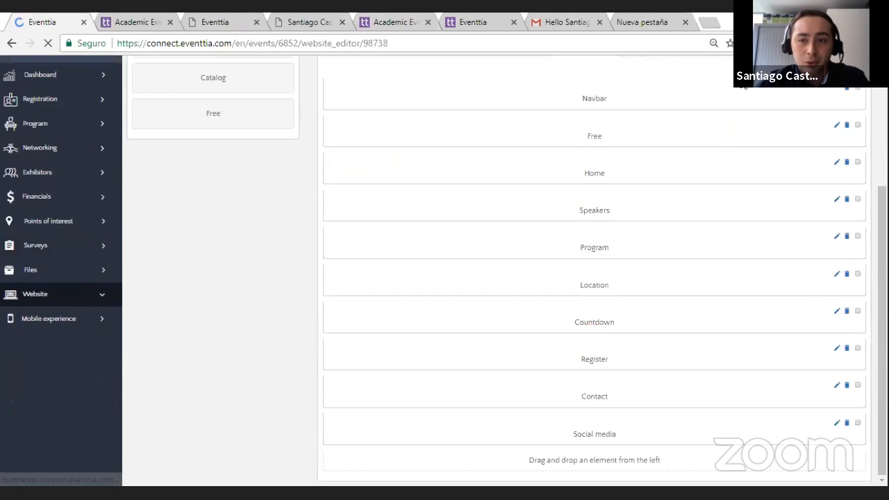
# Step: Open the published event website and examine the new Social media section below the Contact form
pyautogui.click(744, 126)
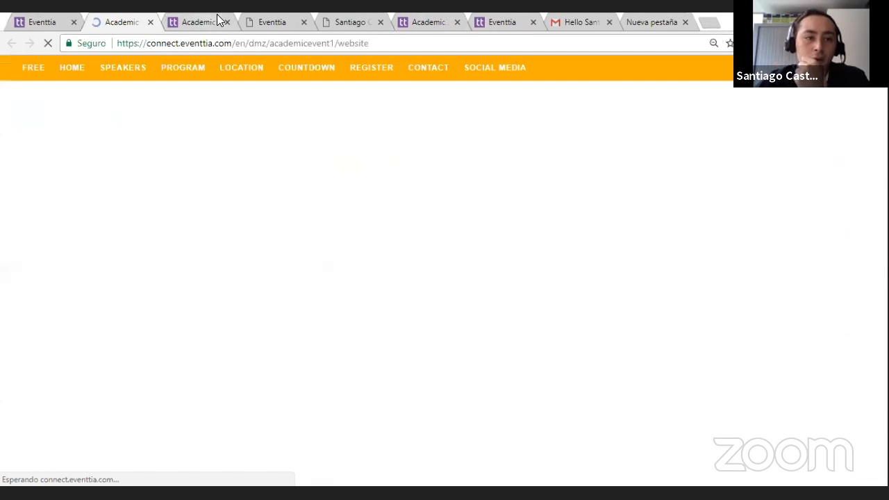
pyautogui.scroll(-15, 37, 245)
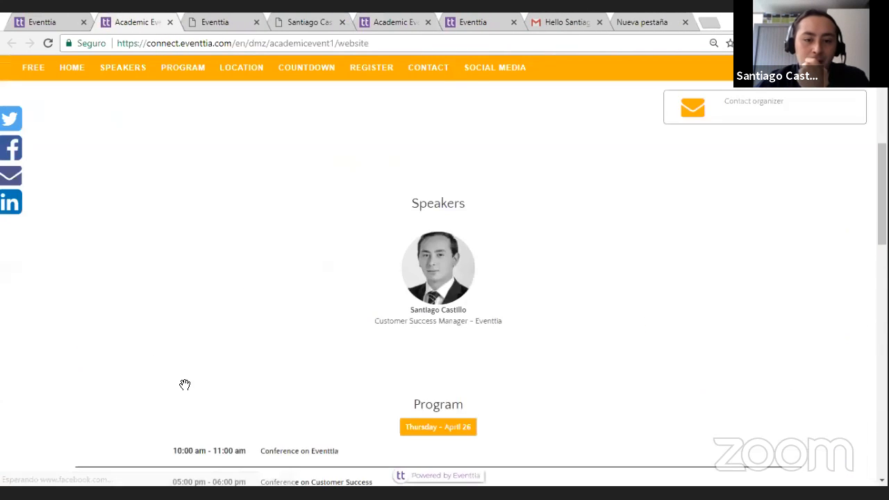
pyautogui.scroll(-5, 193, 392)
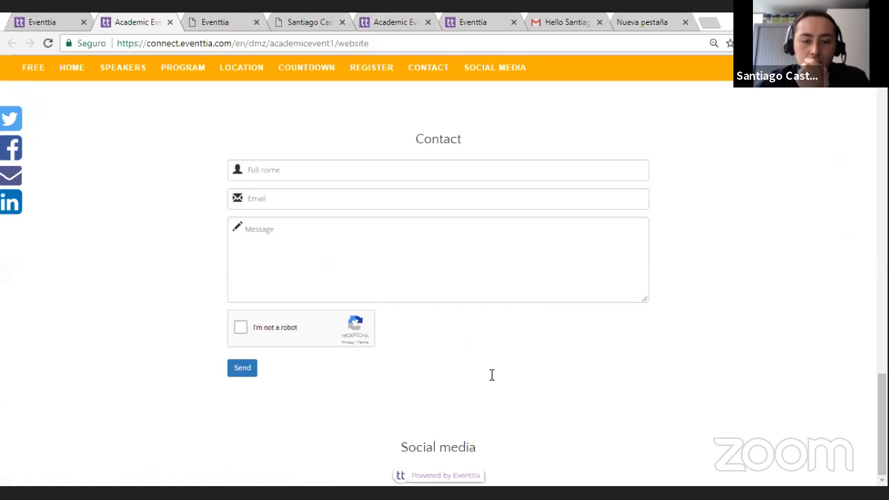
pyautogui.moveTo(400, 453); pyautogui.dragTo(452, 462)
pyautogui.click(484, 458)
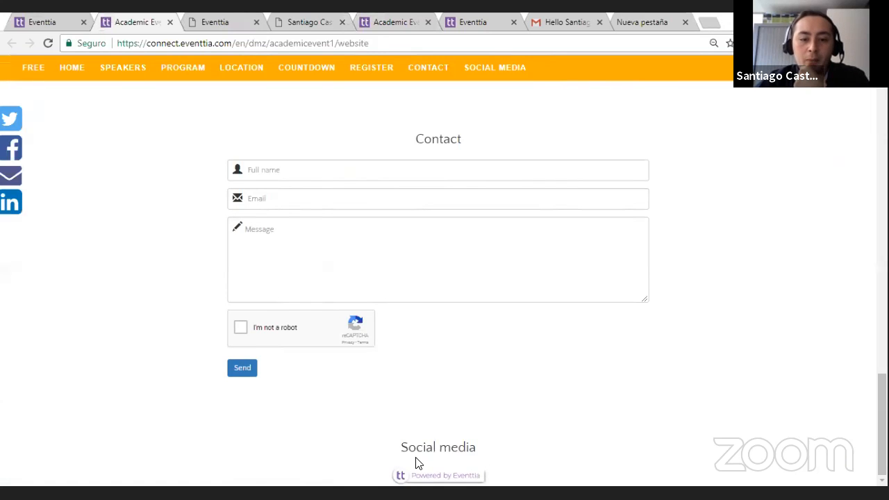
# Step: Edit the website's Social media module to enable Facebook, Instagram, Twitter and LinkedIn, and try to save it
pyautogui.click(55, 19)
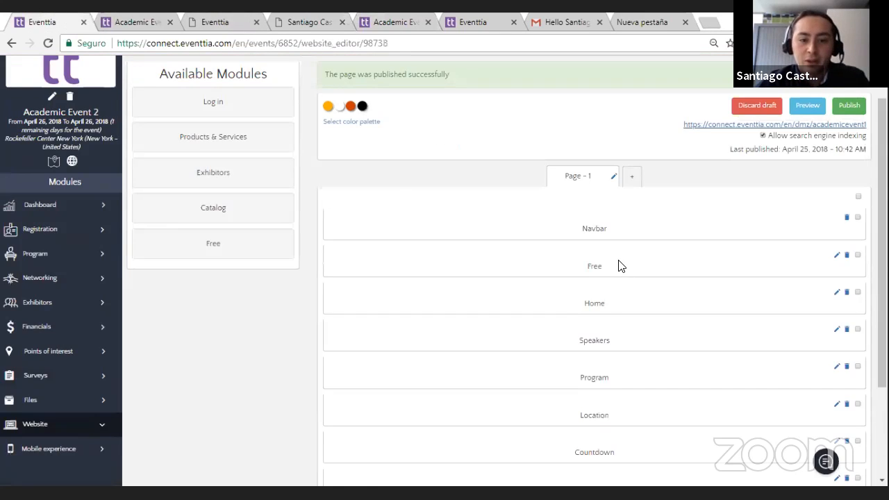
pyautogui.scroll(-2, 597, 338)
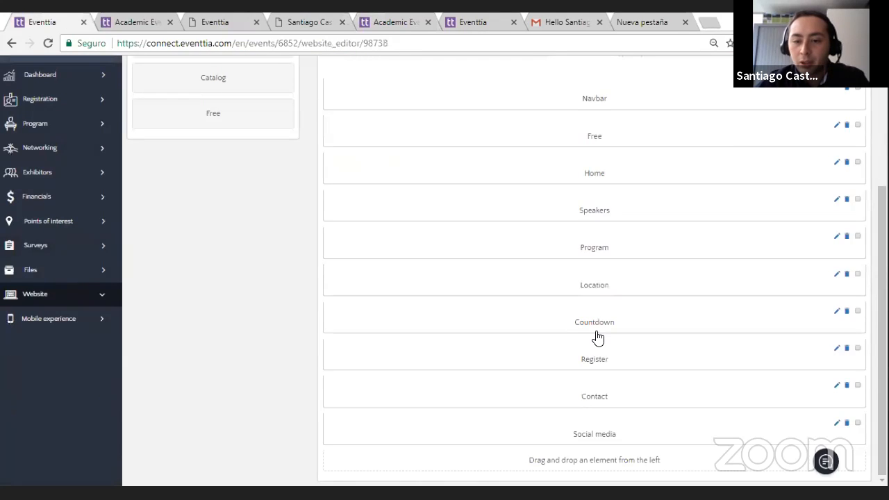
pyautogui.click(739, 432)
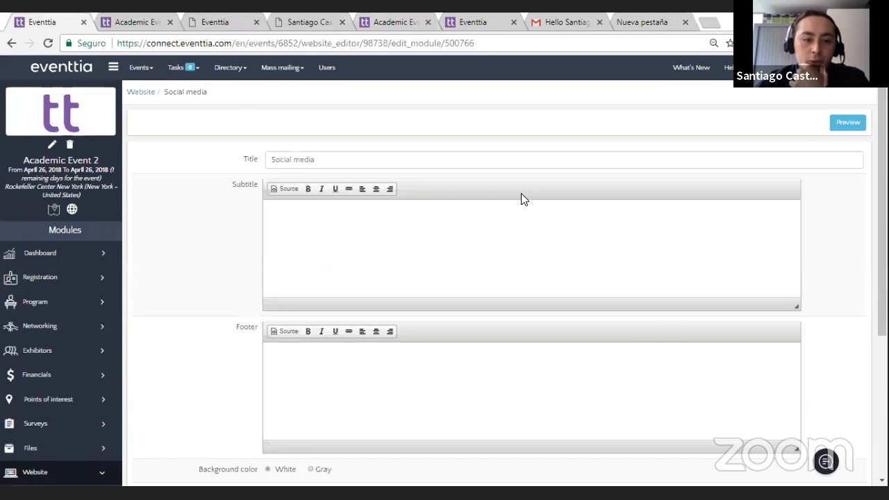
pyautogui.scroll(-5, 520, 199)
pyautogui.click(142, 354)
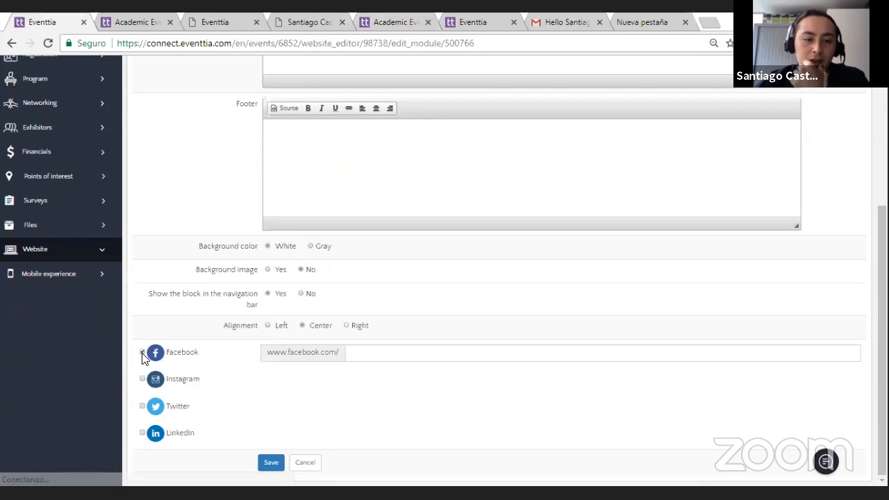
pyautogui.click(142, 378)
pyautogui.click(142, 405)
pyautogui.click(143, 405)
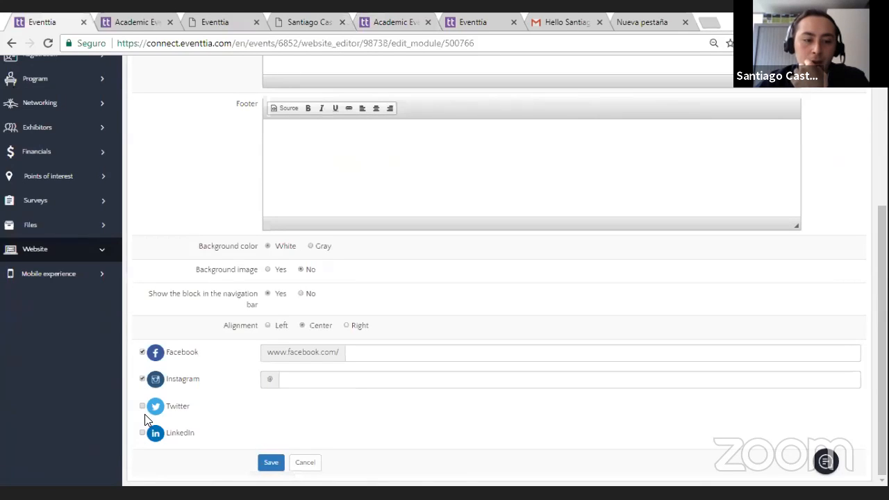
pyautogui.click(142, 406)
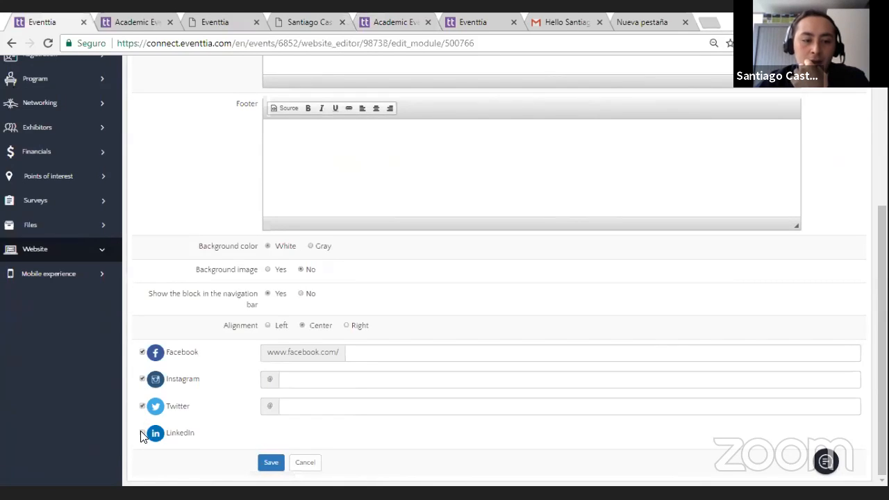
pyautogui.click(143, 432)
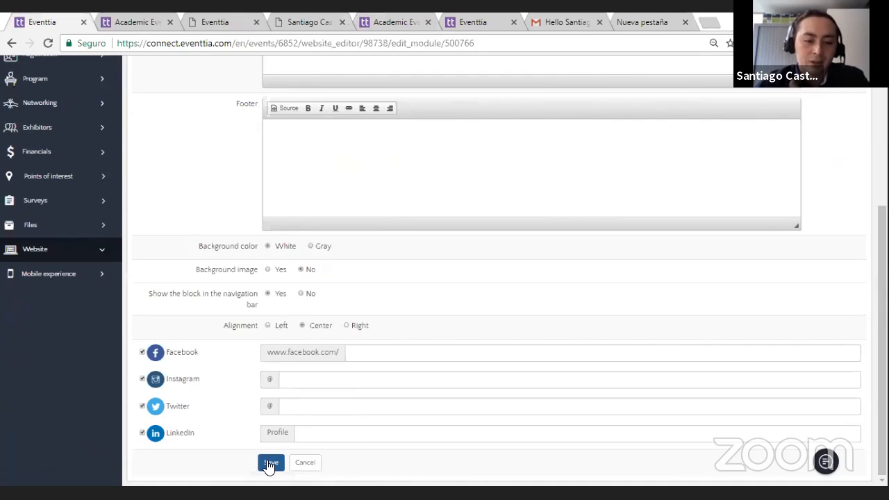
pyautogui.click(271, 463)
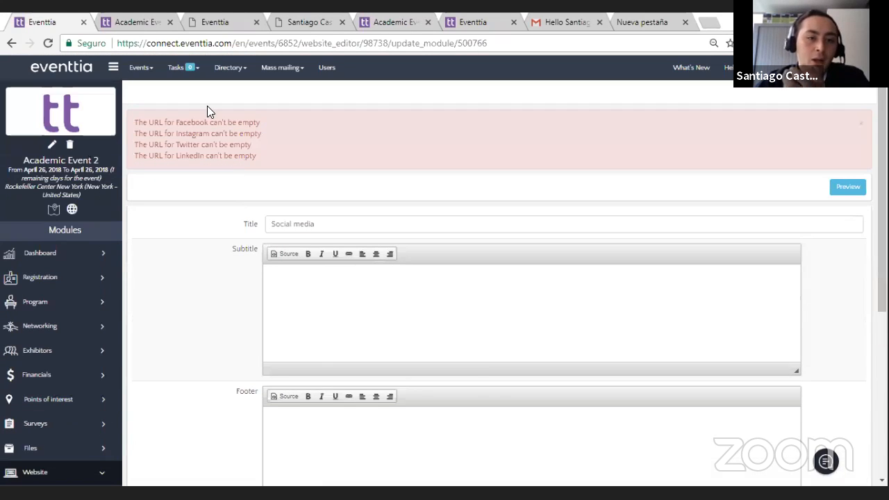
# Step: Review the URL errors and set the Twitter account to eventtia, keeping Twitter enabled in the Social media module
pyautogui.moveTo(208, 119); pyautogui.dragTo(268, 136)
pyautogui.click(257, 136)
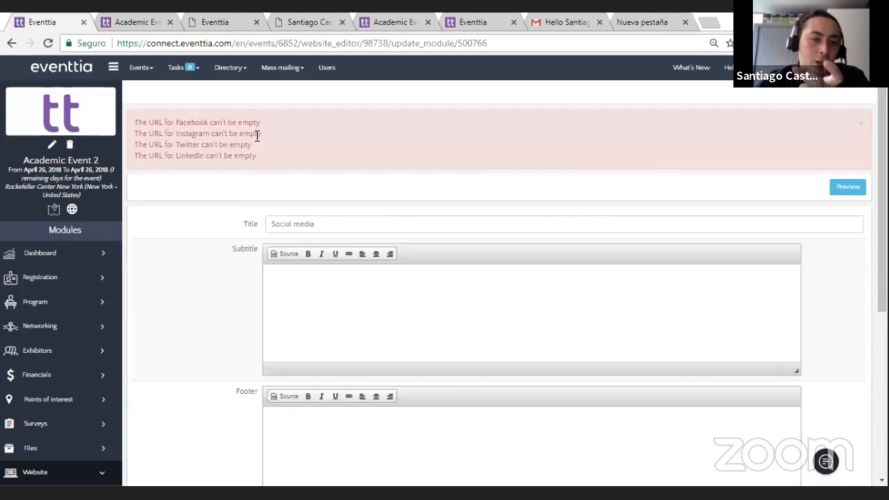
pyautogui.scroll(-5, 257, 136)
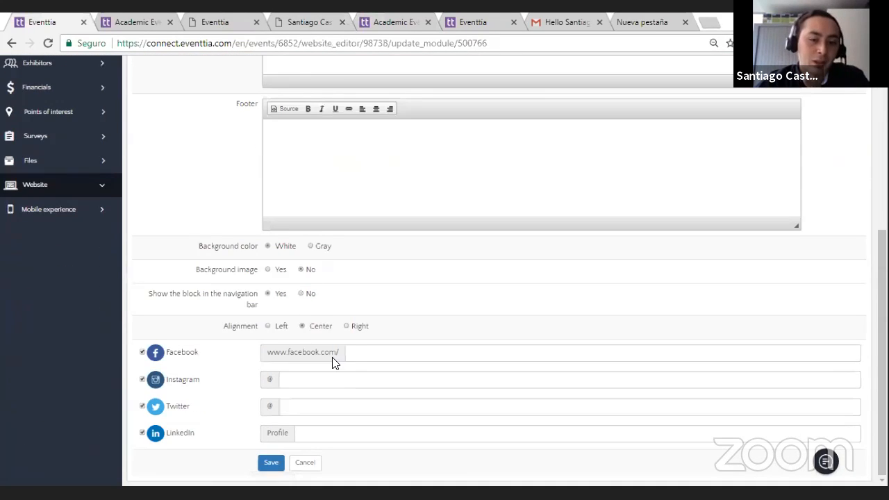
pyautogui.click(354, 355)
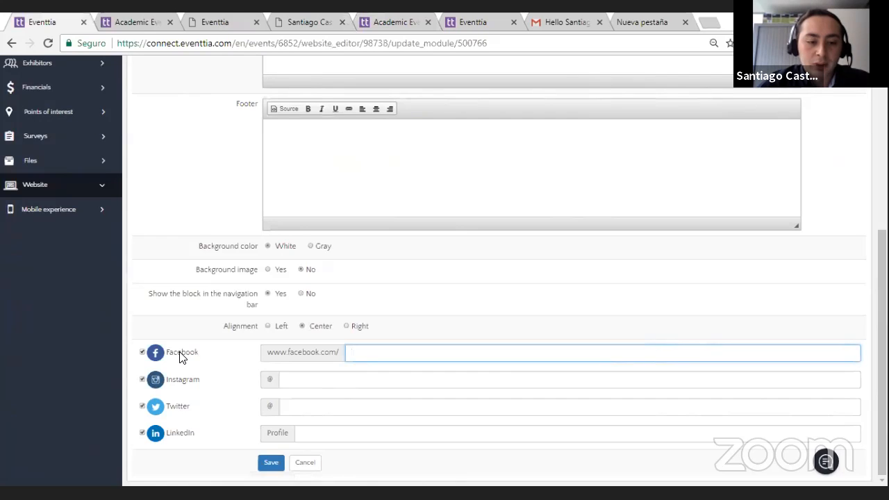
pyautogui.click(312, 405)
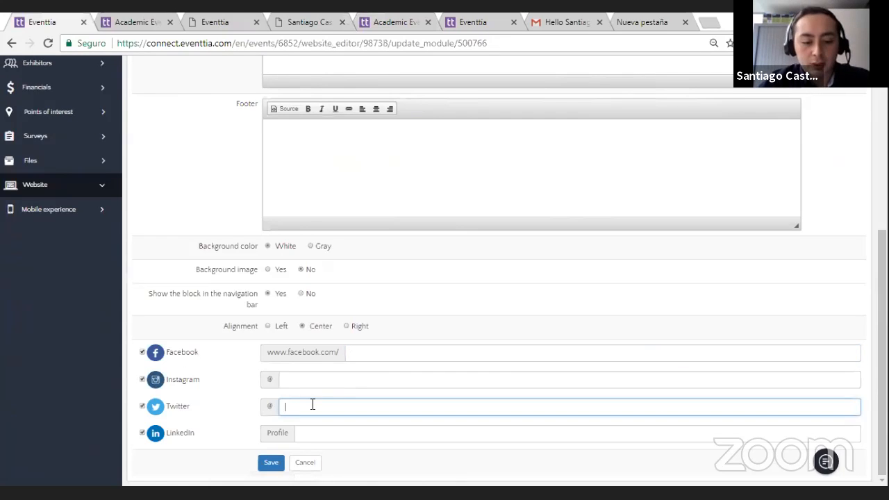
pyautogui.write('eventtia')
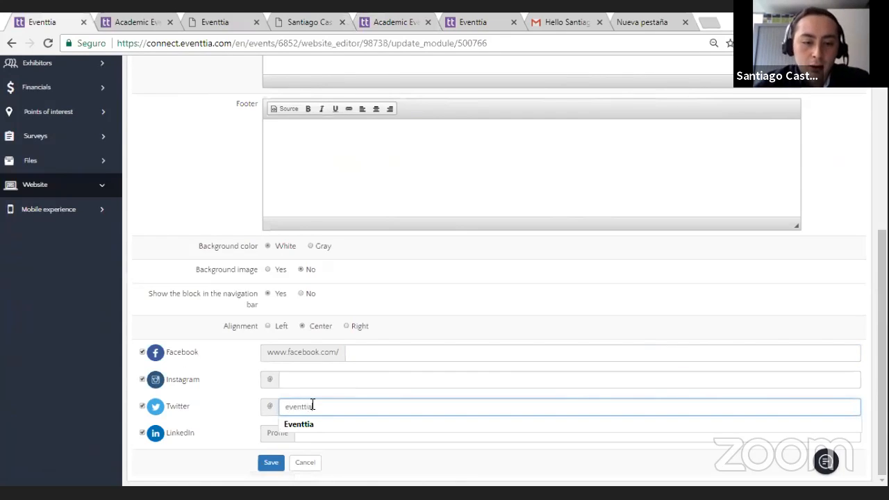
pyautogui.click(237, 417)
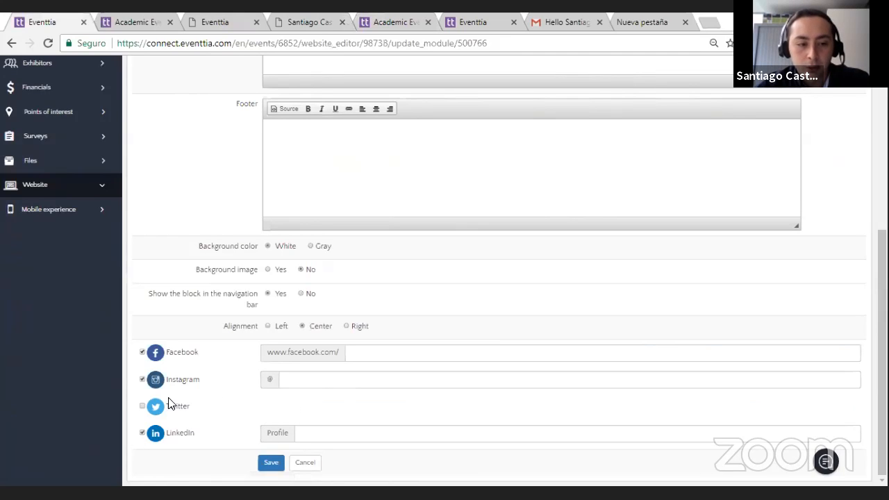
pyautogui.click(144, 409)
# Step: Set the Instagram account to eventtia.app, try to save the Social media module and review its form
pyautogui.click(333, 386)
pyautogui.write('eventti')
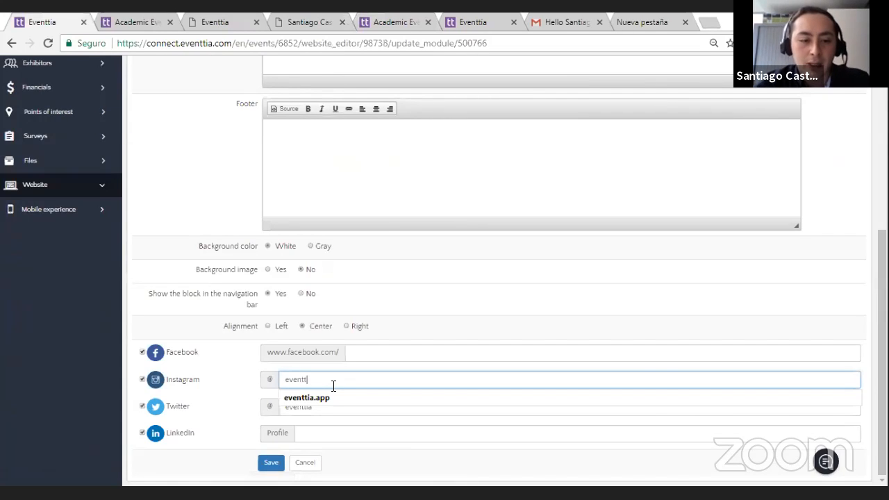
pyautogui.click(347, 393)
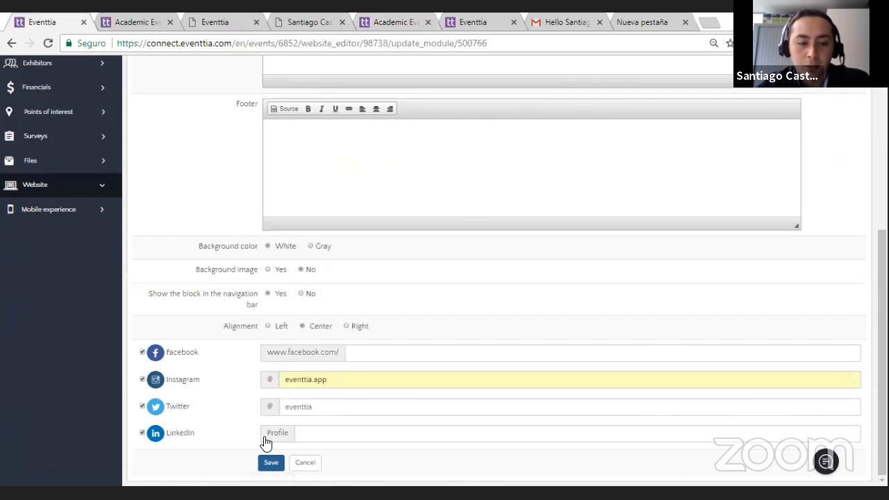
pyautogui.click(268, 462)
pyautogui.scroll(-3, 266, 419)
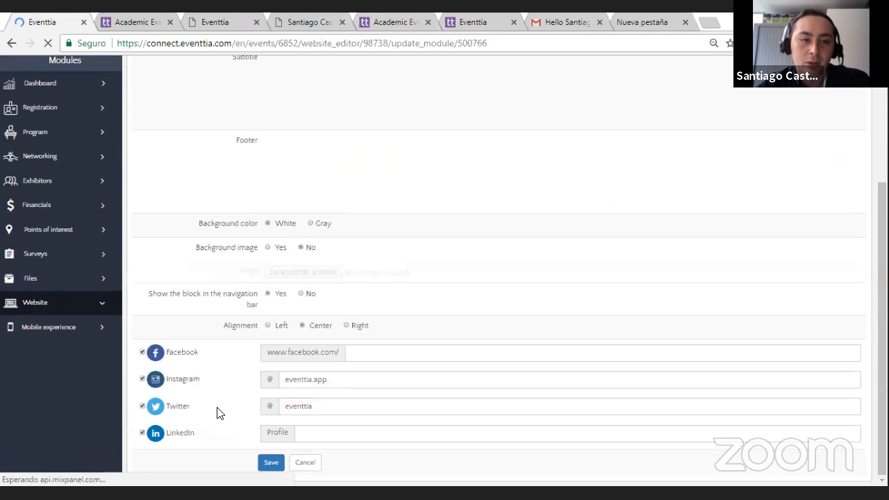
pyautogui.scroll(1, 152, 395)
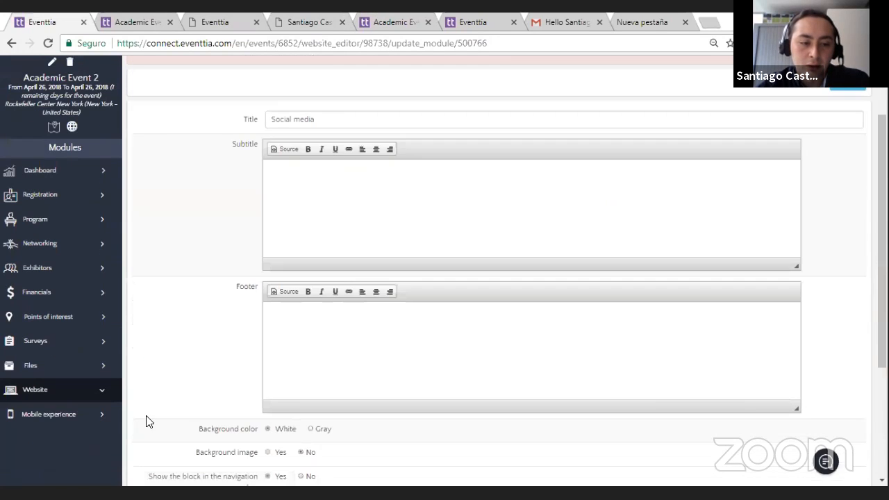
pyautogui.scroll(-3, 148, 415)
pyautogui.scroll(1, 143, 385)
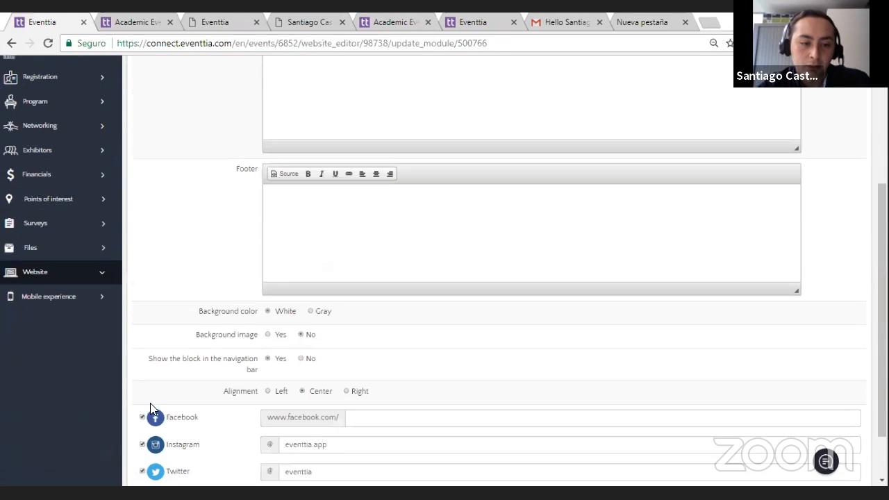
# Step: Disable Facebook and LinkedIn in the Social media module, keeping Instagram and Twitter, and save it
pyautogui.click(142, 417)
pyautogui.scroll(-1, 149, 420)
pyautogui.click(142, 432)
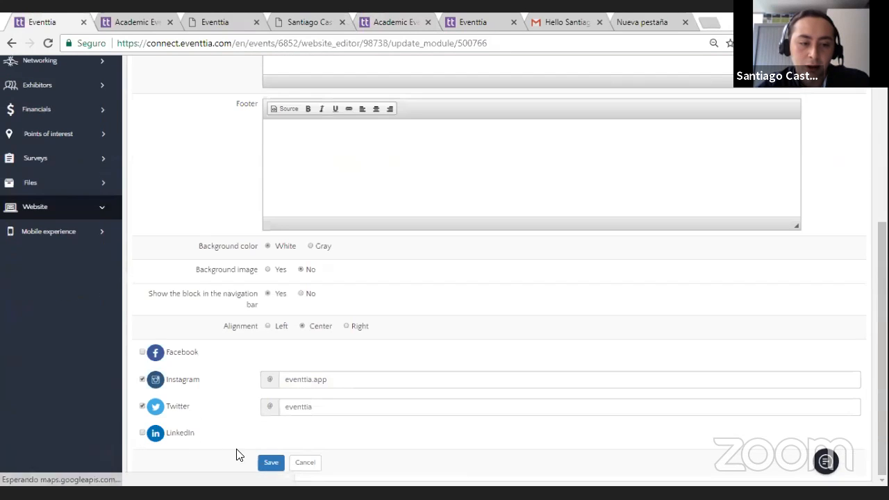
pyautogui.click(271, 462)
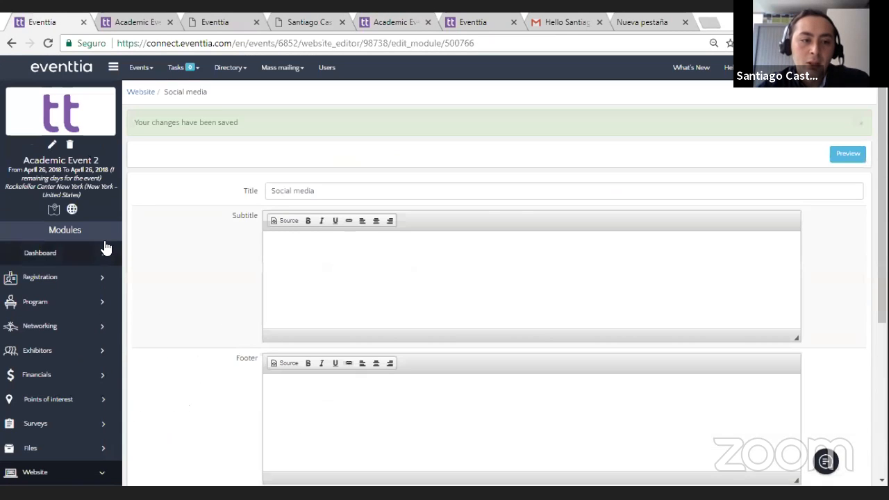
# Step: Preview the website and test the Instagram link in the Social media section, returning to the preview
pyautogui.click(146, 21)
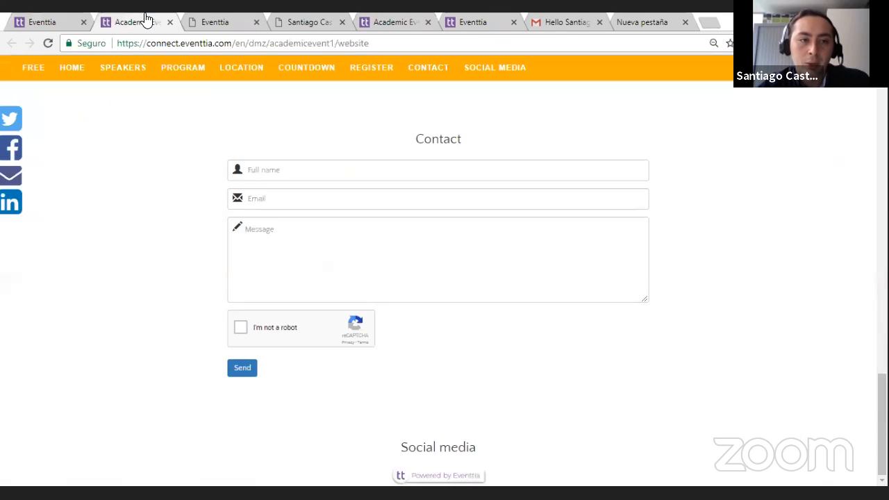
pyautogui.click(48, 43)
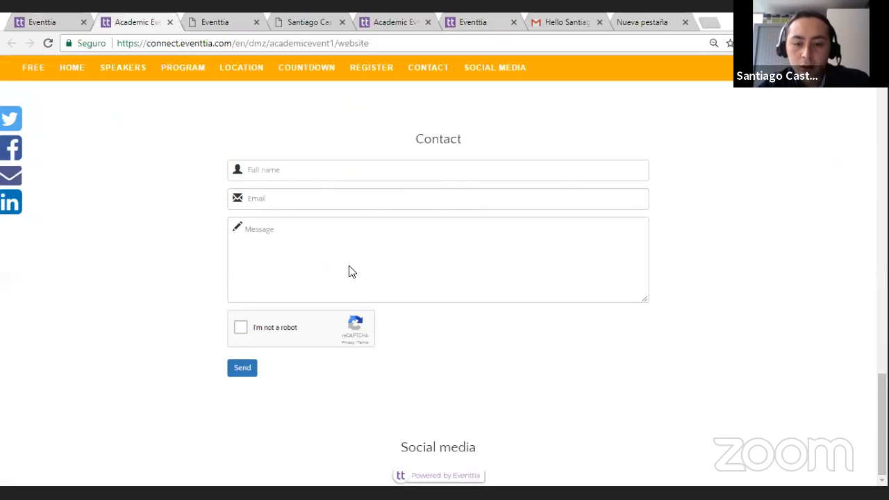
pyautogui.hotkey('ctrl', '6')
pyautogui.click(860, 156)
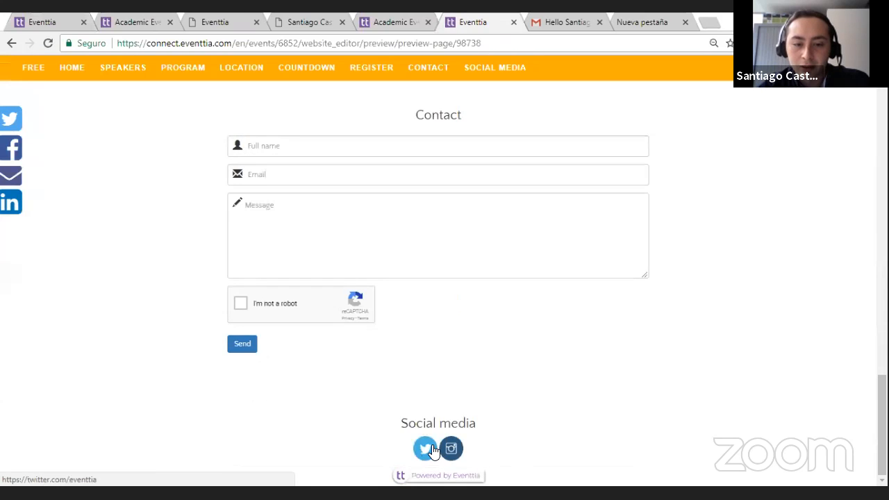
pyautogui.click(451, 448)
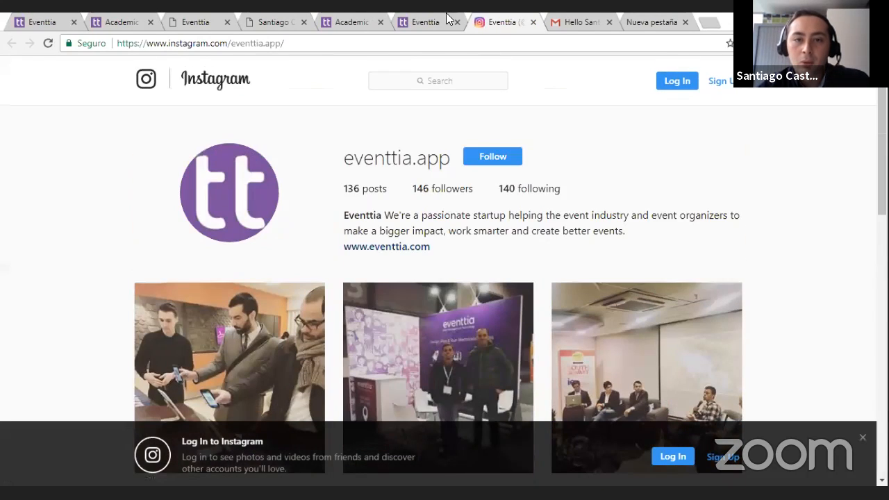
pyautogui.click(447, 19)
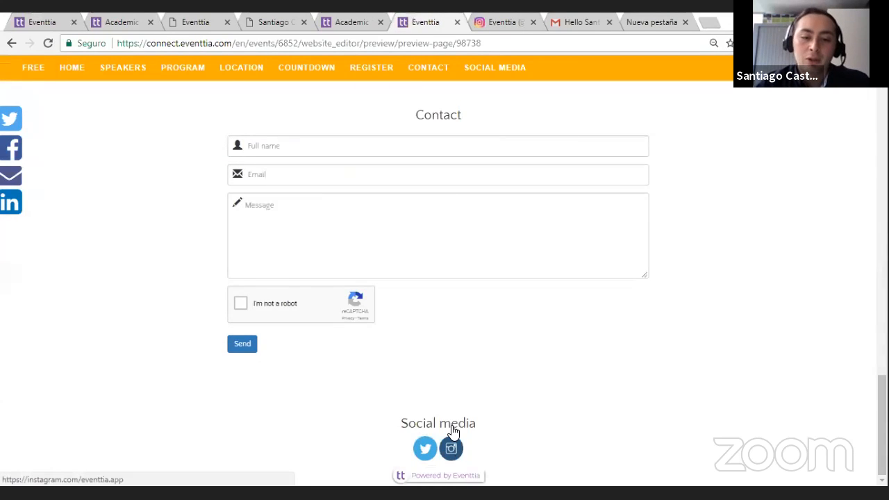
pyautogui.scroll(20, 441, 198)
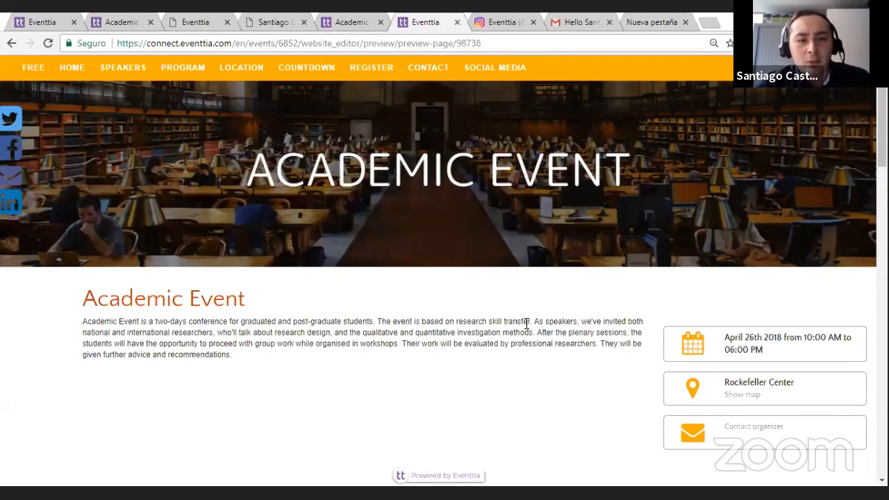
# Step: Open the advanced registration settings of the event and examine the Override Website Url section
pyautogui.click(342, 23)
pyautogui.click(33, 21)
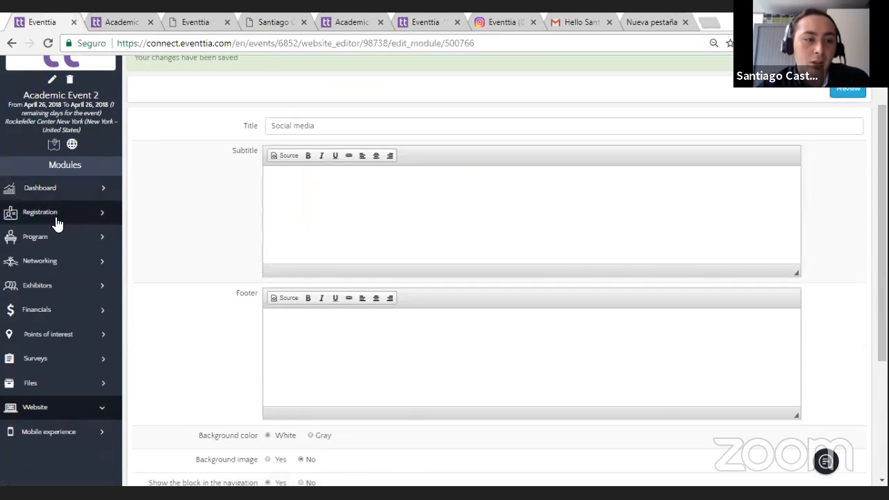
pyautogui.click(55, 219)
pyautogui.scroll(-2, 80, 297)
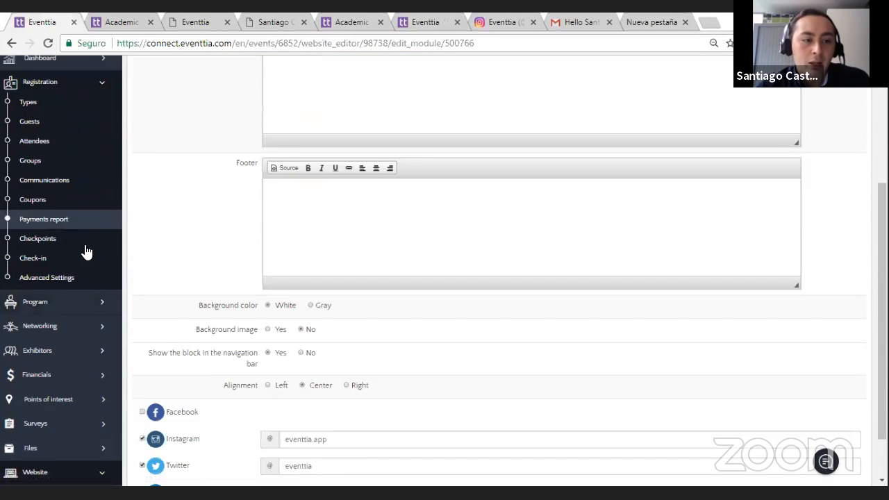
pyautogui.click(89, 280)
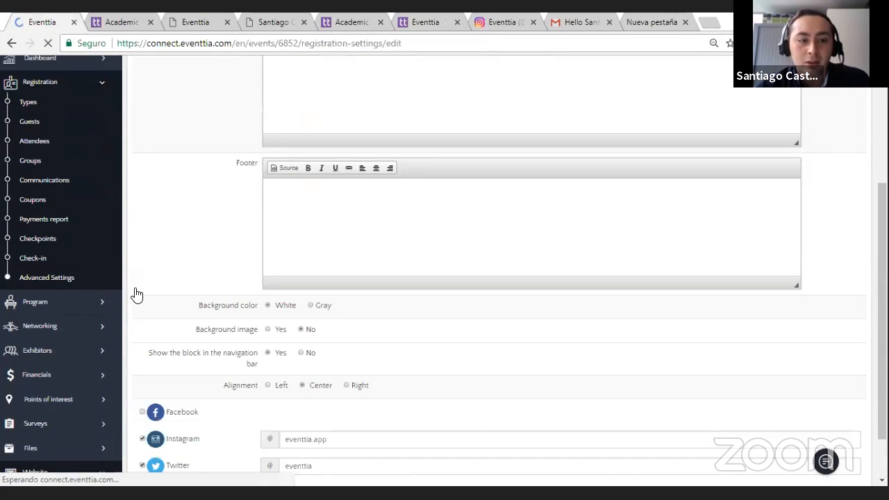
pyautogui.scroll(-3, 149, 281)
pyautogui.scroll(1, 158, 281)
pyautogui.scroll(-2, 159, 280)
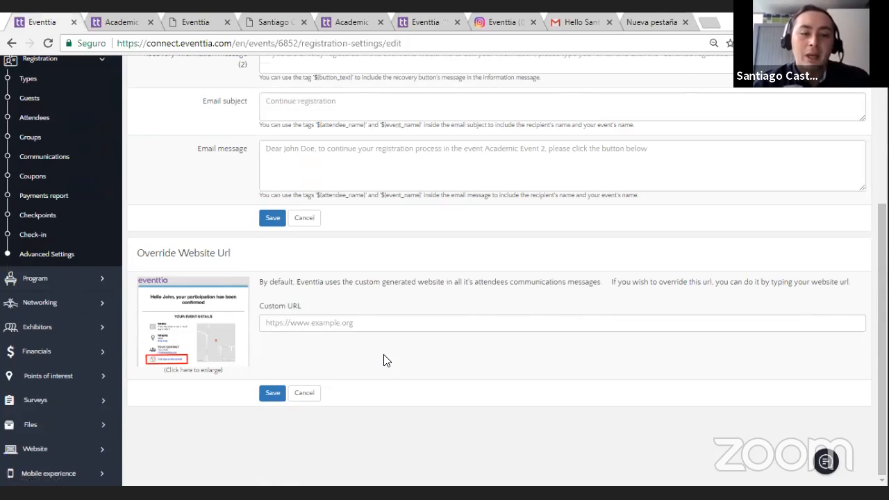
# Step: Compare the published event website with the Custom URL setting for attendee communications, placing the cursor in its empty field
pyautogui.click(113, 21)
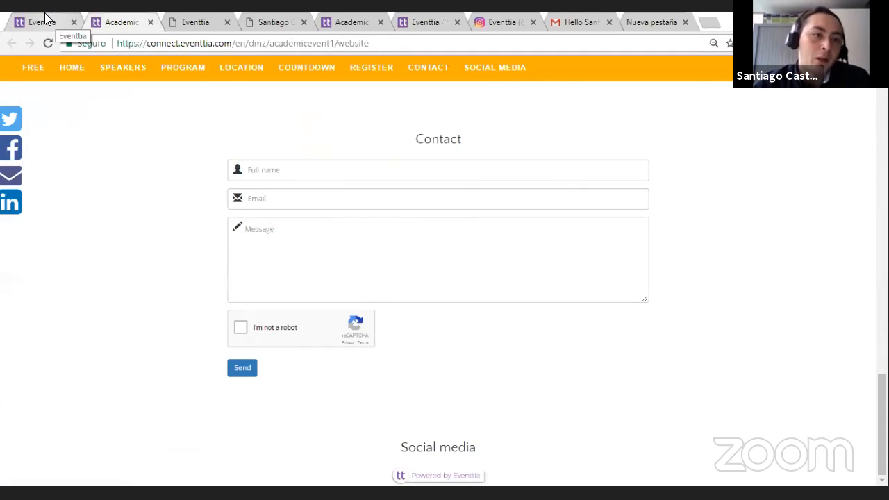
pyautogui.click(45, 13)
pyautogui.click(113, 19)
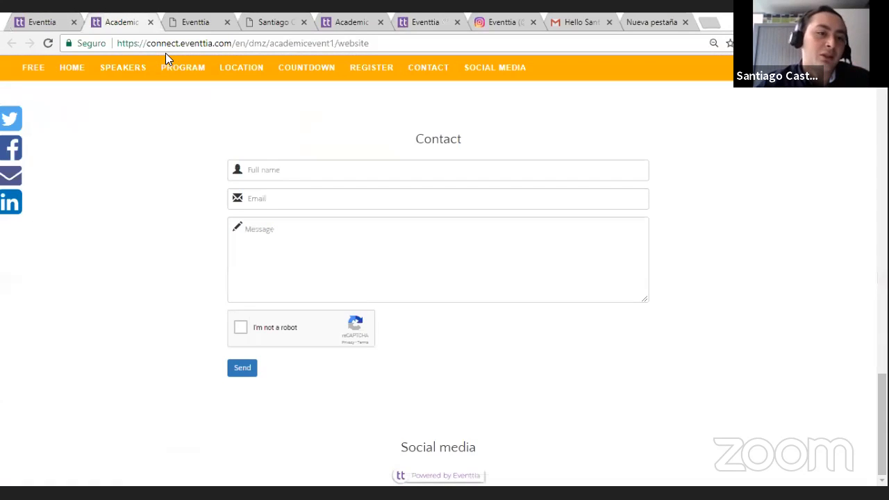
pyautogui.click(34, 13)
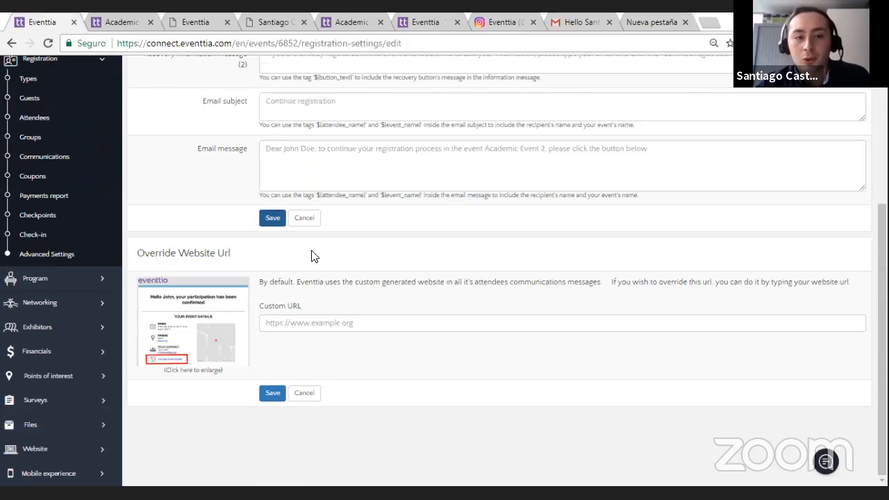
pyautogui.click(328, 320)
pyautogui.click(315, 349)
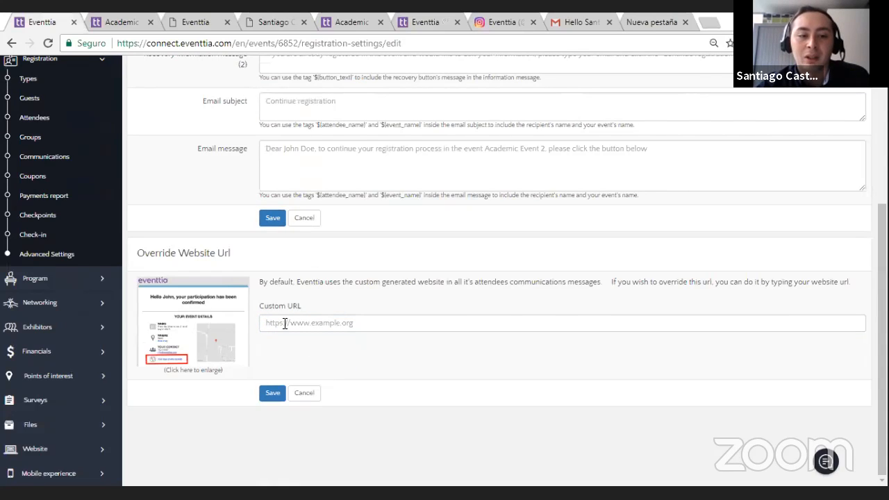
pyautogui.click(284, 323)
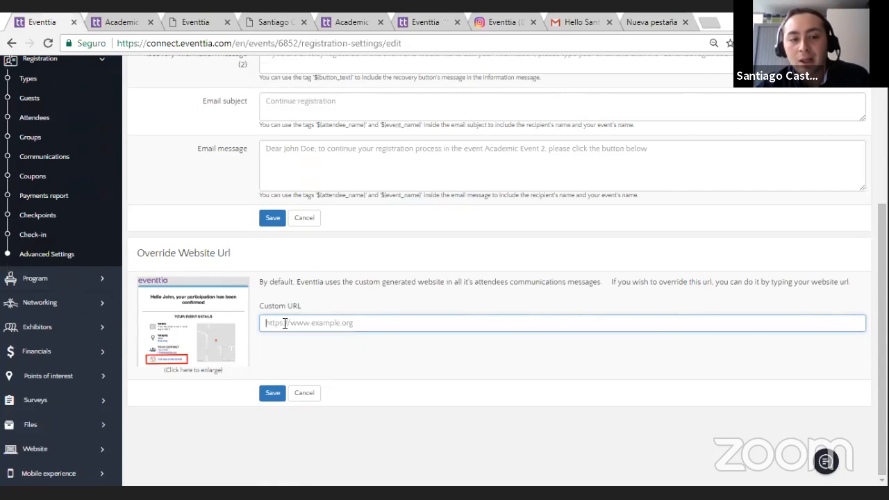
# Step: Follow the event website link in the registration confirmation, and return to the website URL override settings
pyautogui.click(332, 20)
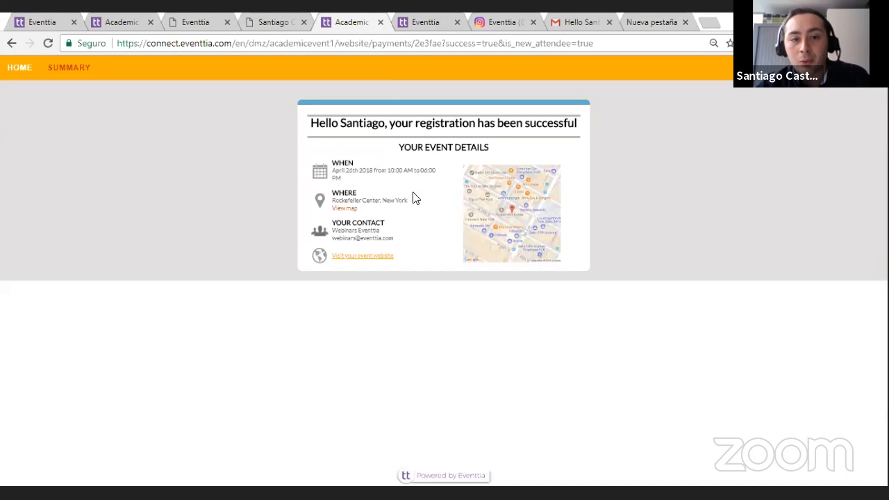
pyautogui.click(368, 257)
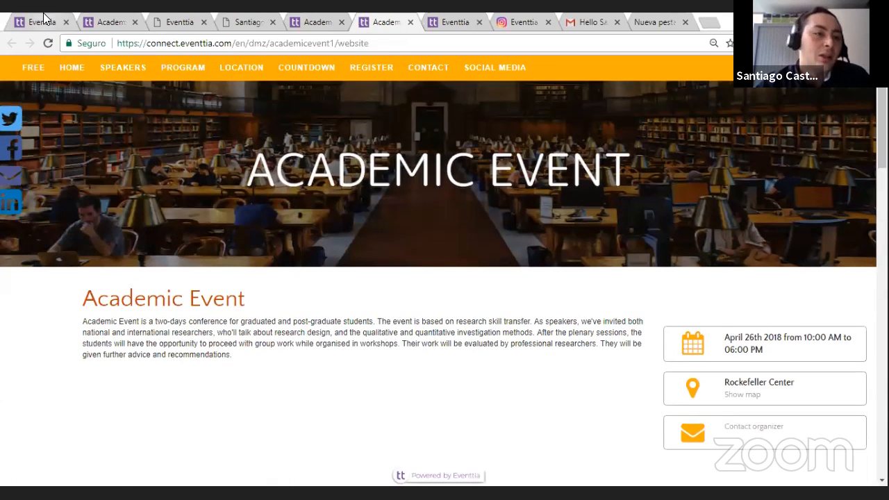
pyautogui.click(44, 14)
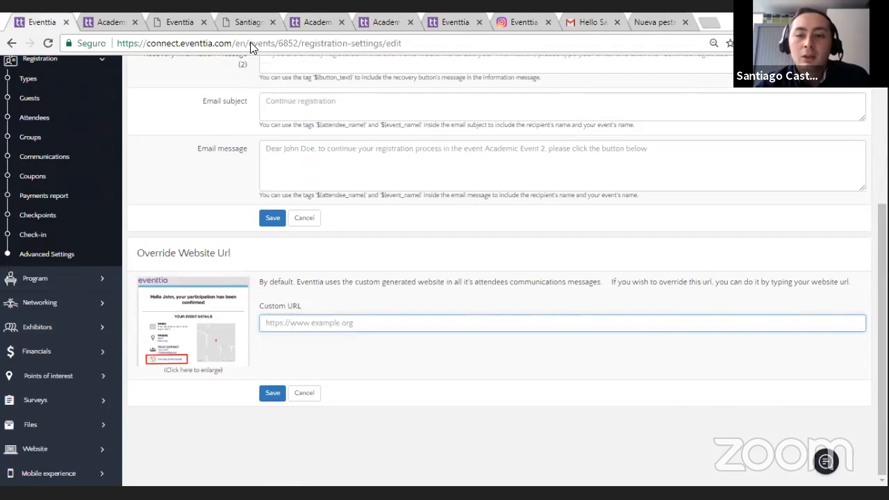
pyautogui.click(490, 68)
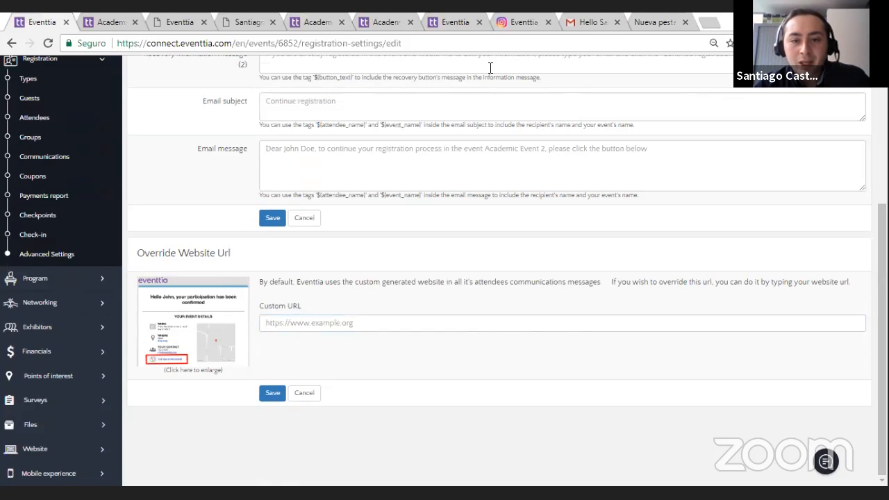
# Step: Open the event's general settings and examine the Google Analytics and Google Tag Manager tracking code fields
pyautogui.scroll(3, 236, 232)
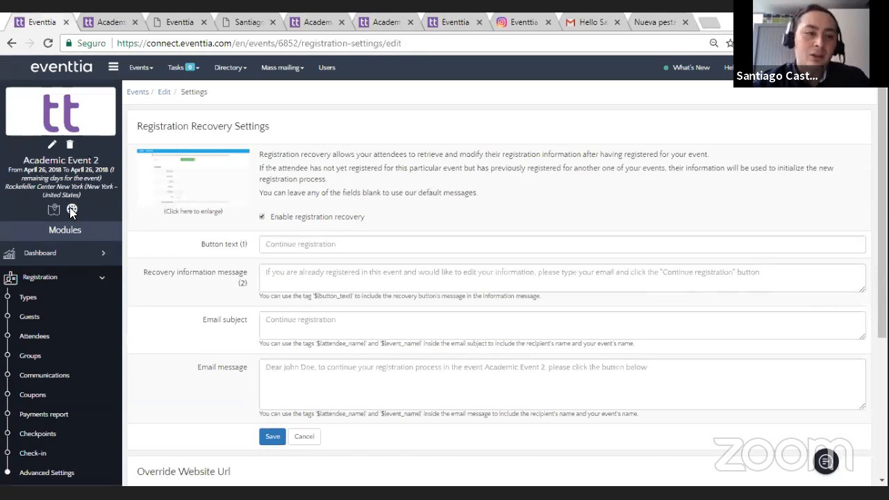
pyautogui.click(52, 145)
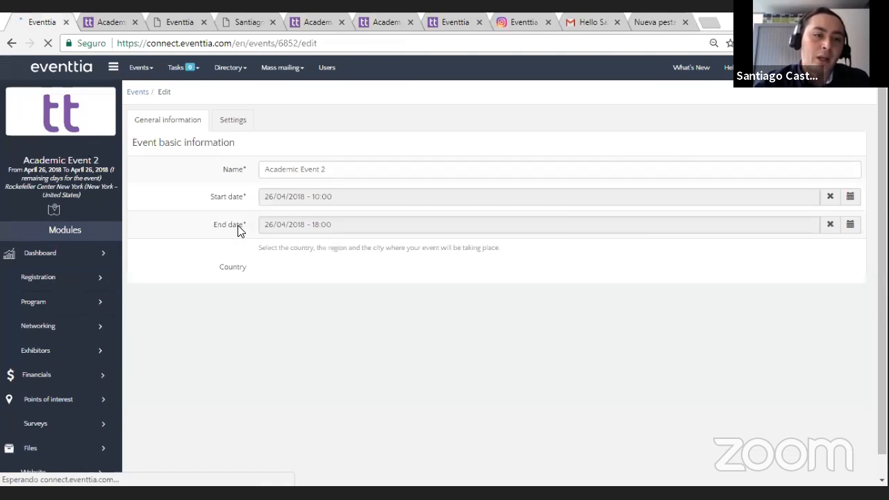
pyautogui.click(227, 125)
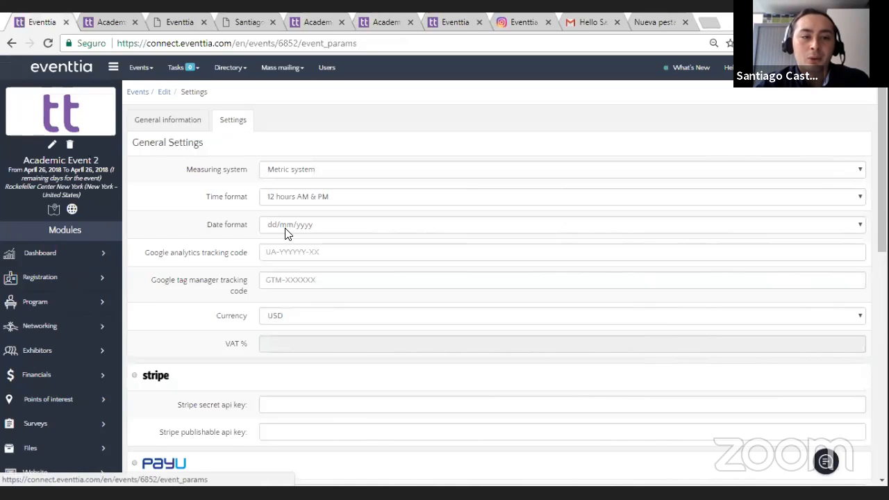
pyautogui.scroll(-1, 292, 229)
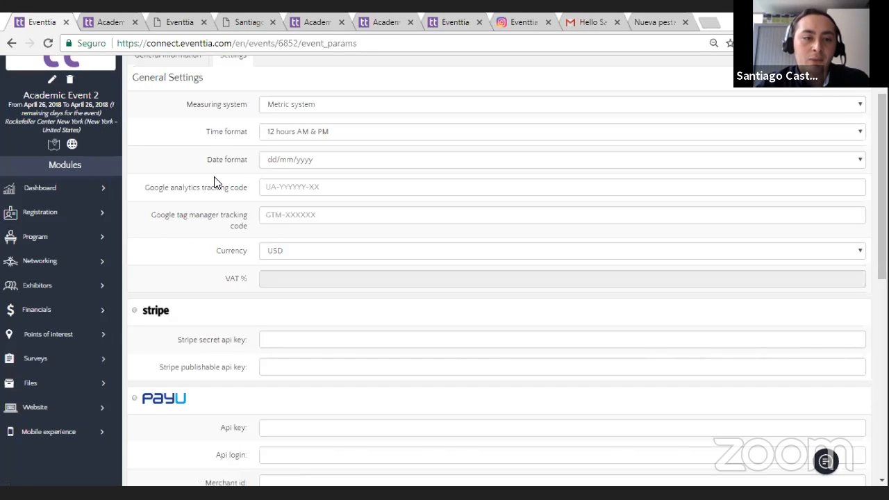
pyautogui.scroll(-1, 191, 239)
pyautogui.scroll(1, 197, 229)
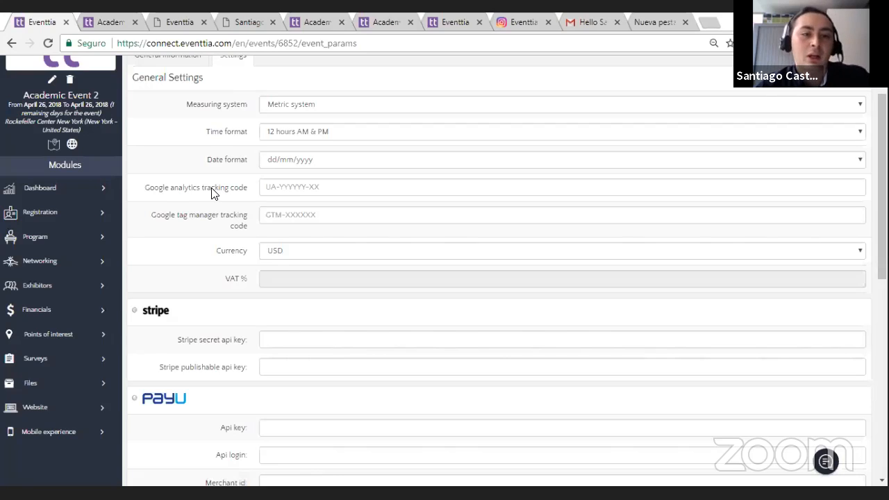
pyautogui.scroll(-1, 201, 220)
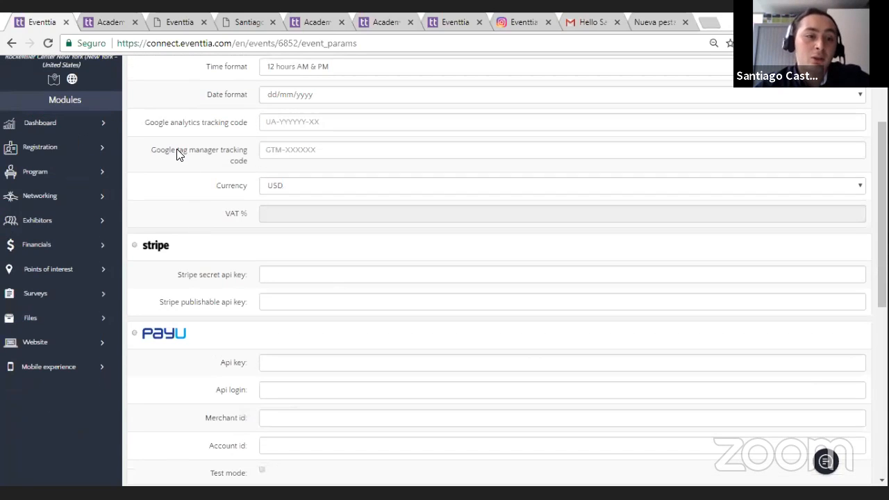
# Step: Review the Stripe, PayU, CashFlows and PayPal payment gateway fields in the event settings
pyautogui.scroll(-1, 243, 270)
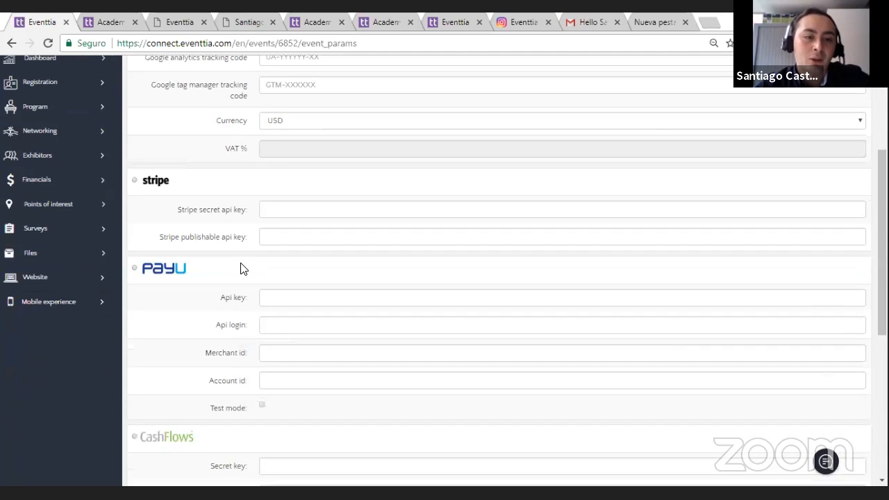
pyautogui.scroll(-1, 243, 269)
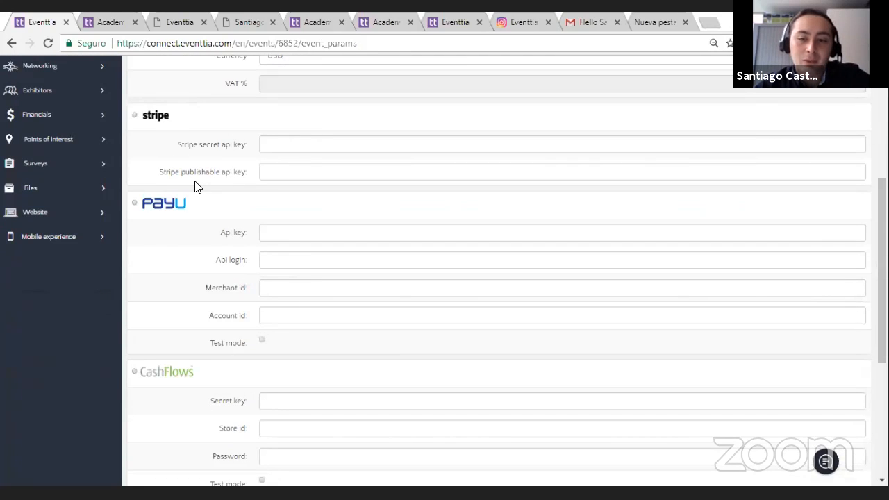
pyautogui.scroll(-1, 214, 208)
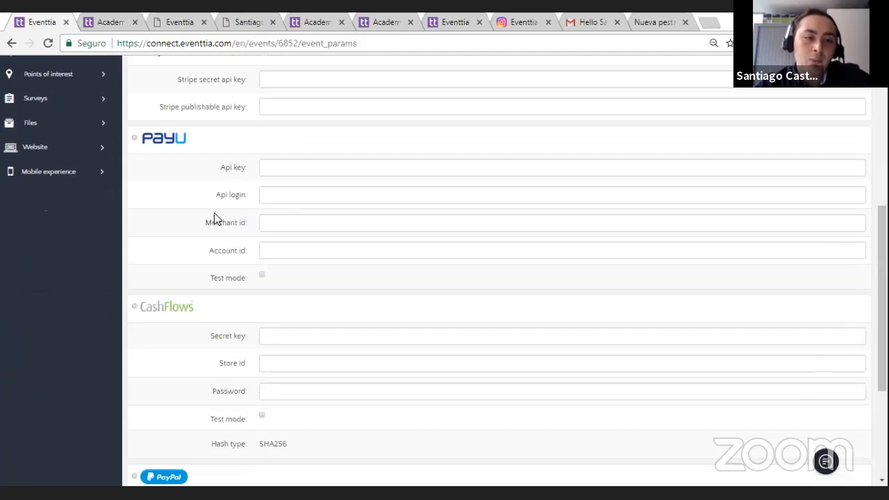
pyautogui.scroll(-1, 206, 218)
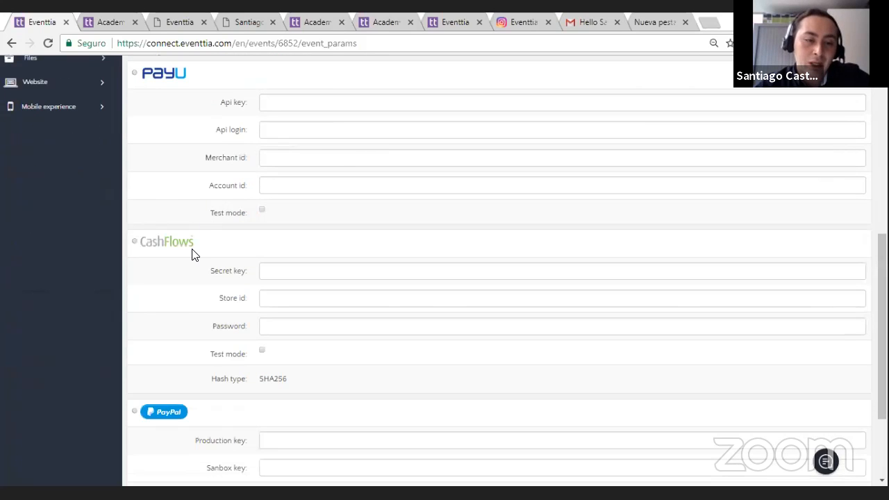
pyautogui.scroll(-1, 194, 254)
pyautogui.scroll(1, 197, 250)
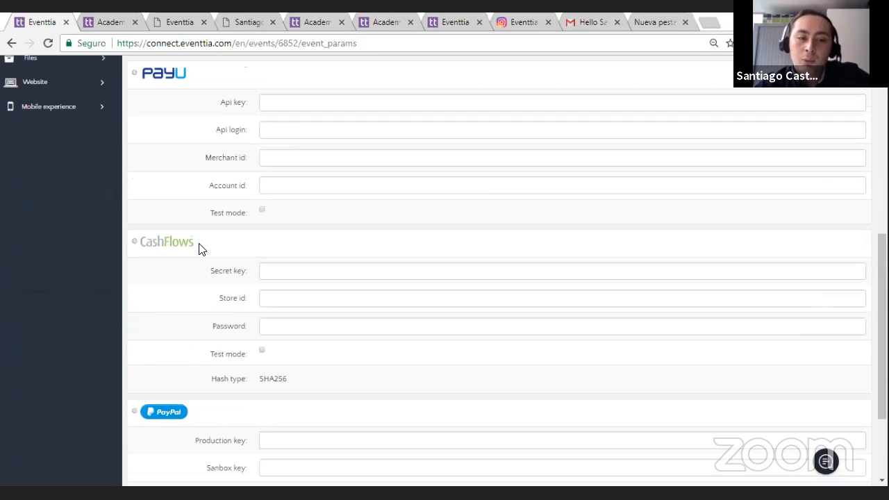
pyautogui.scroll(2, 200, 249)
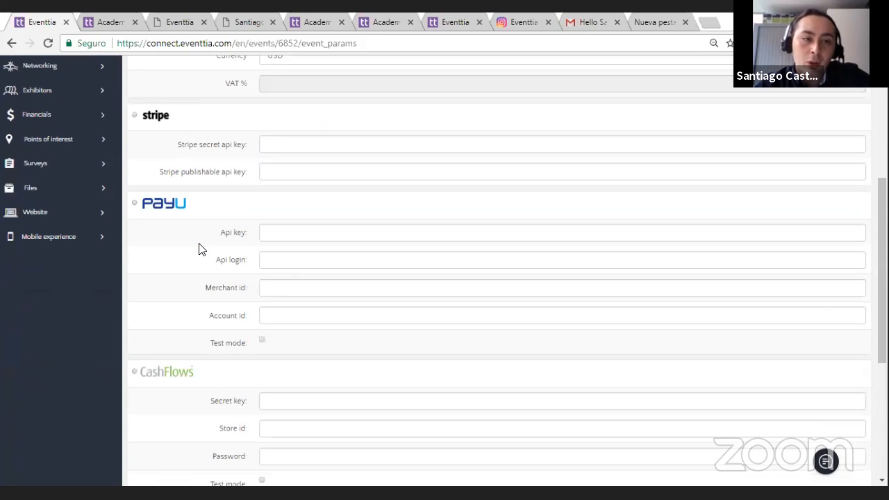
pyautogui.scroll(-3, 160, 234)
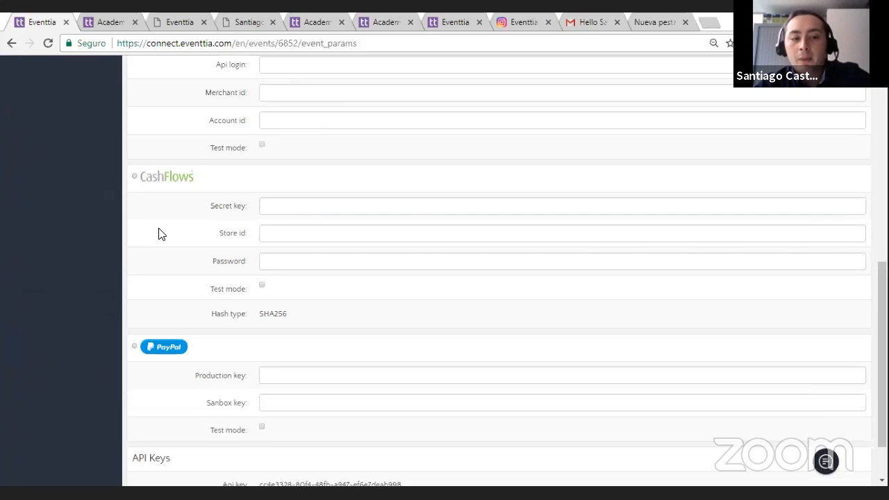
pyautogui.scroll(2, 165, 240)
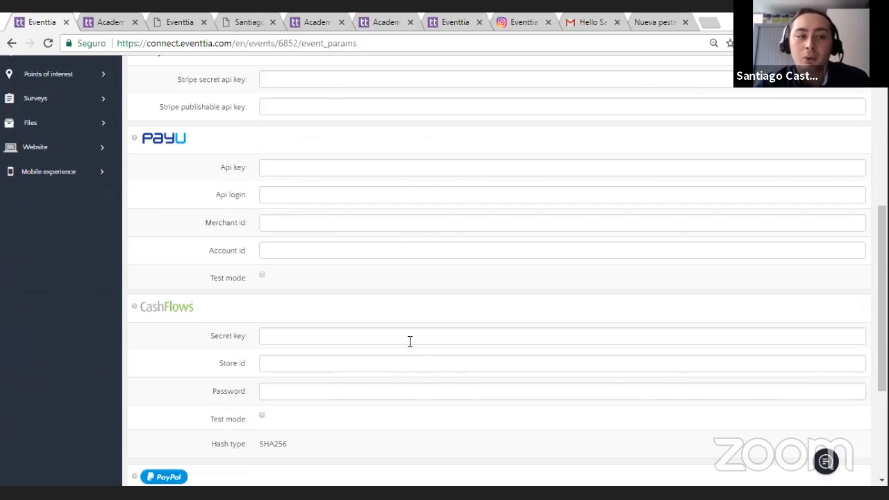
# Step: Return to the event's general information and open the event dashboard
pyautogui.scroll(5, 409, 340)
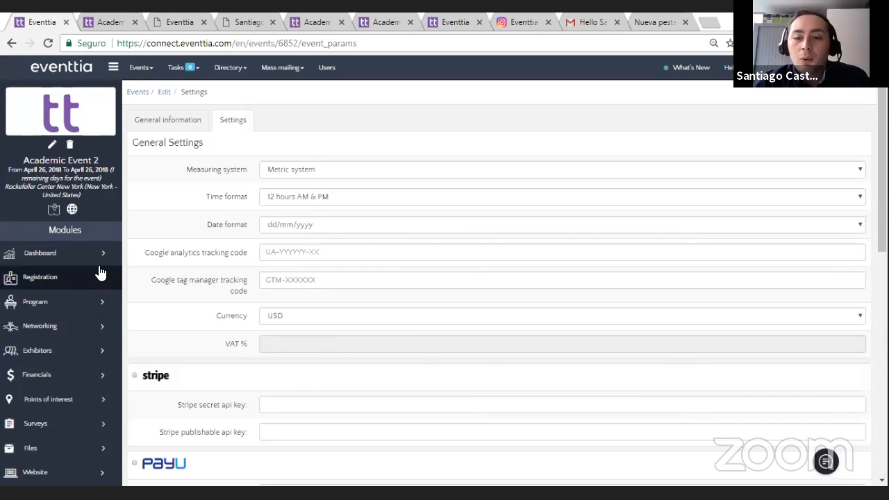
pyautogui.click(195, 120)
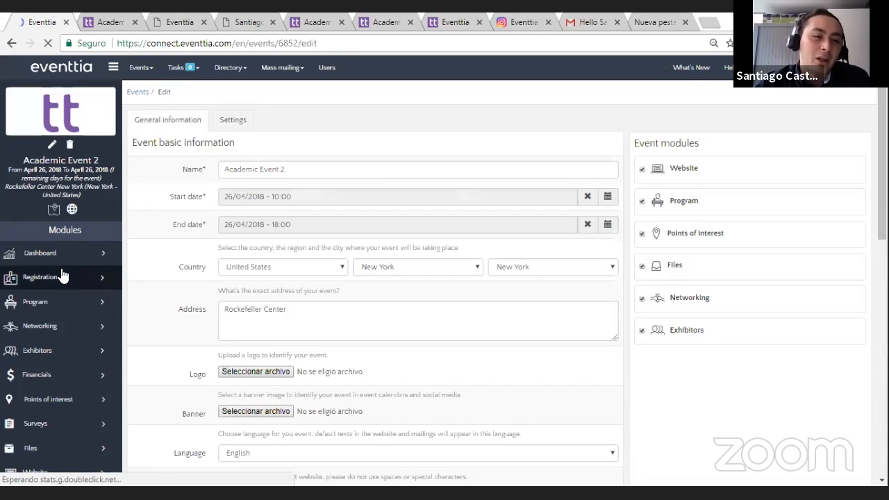
pyautogui.click(50, 253)
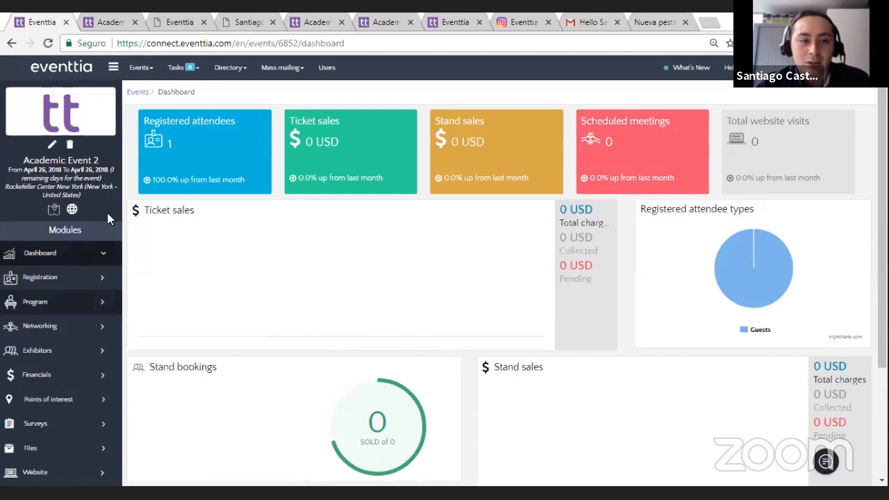
# Step: Open the registered guest's attendee record and mark the attendee as checked in
pyautogui.click(48, 277)
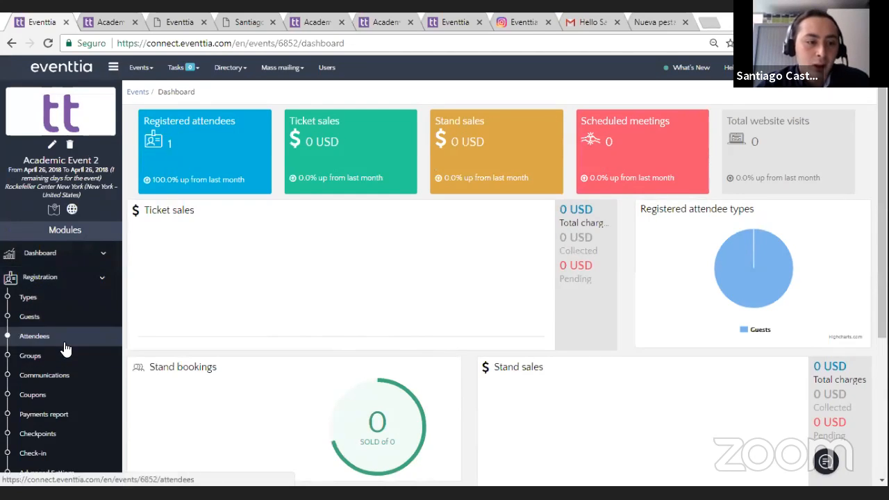
pyautogui.click(64, 343)
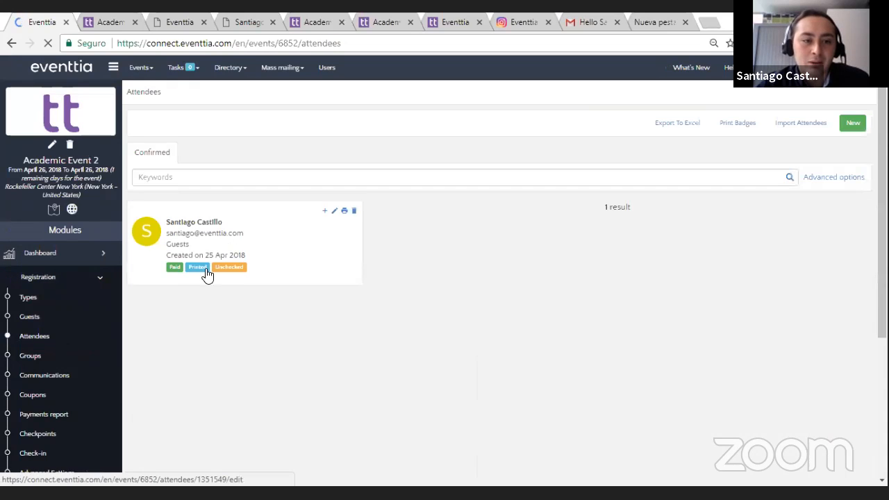
pyautogui.click(288, 254)
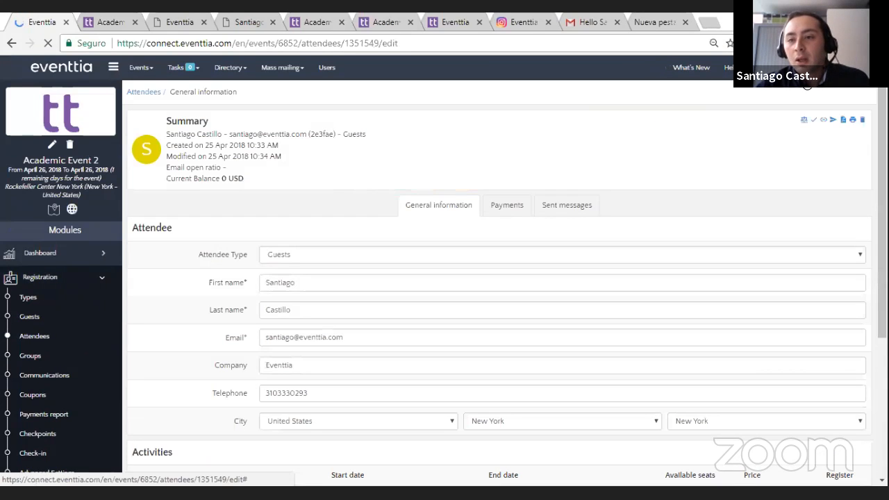
pyautogui.click(813, 123)
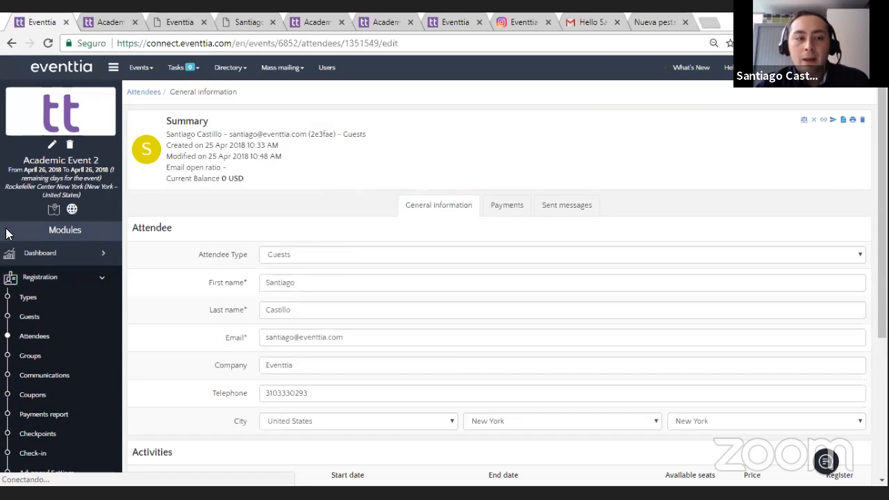
# Step: Return to the attendee list and expand the advanced search options to examine the payment, check-in and printed status filters
pyautogui.click(60, 344)
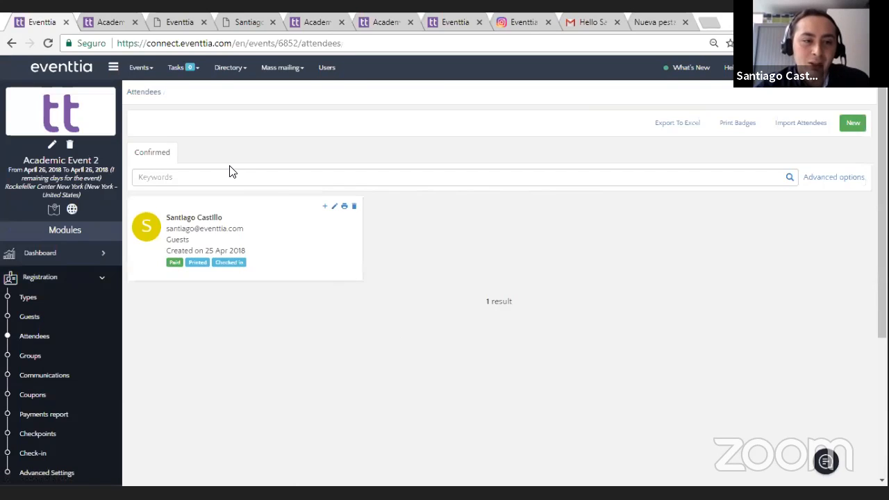
pyautogui.click(836, 176)
pyautogui.click(209, 272)
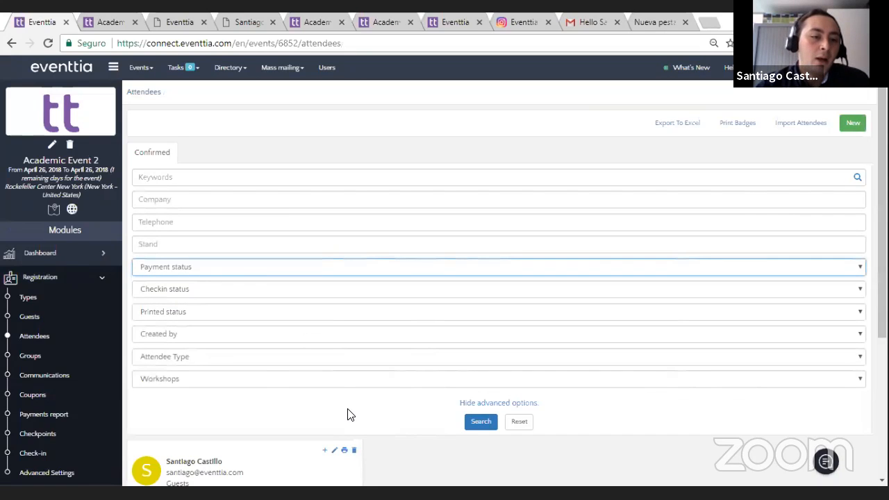
pyautogui.click(260, 372)
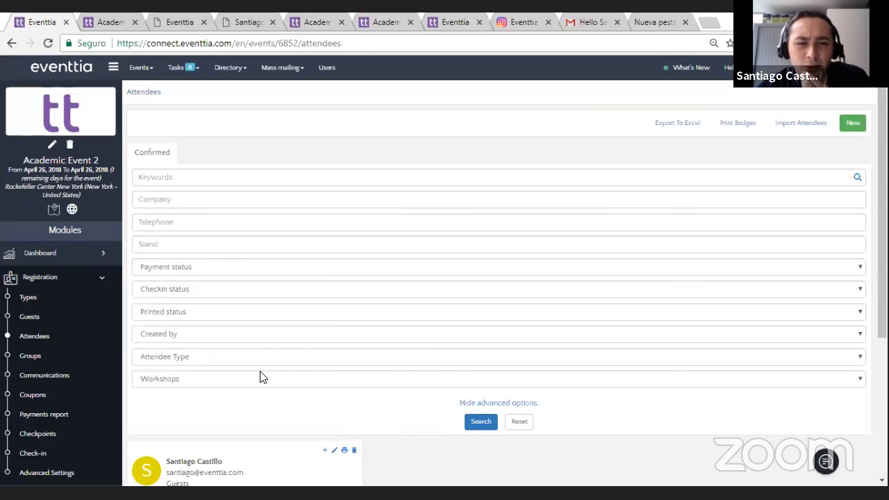
pyautogui.click(261, 372)
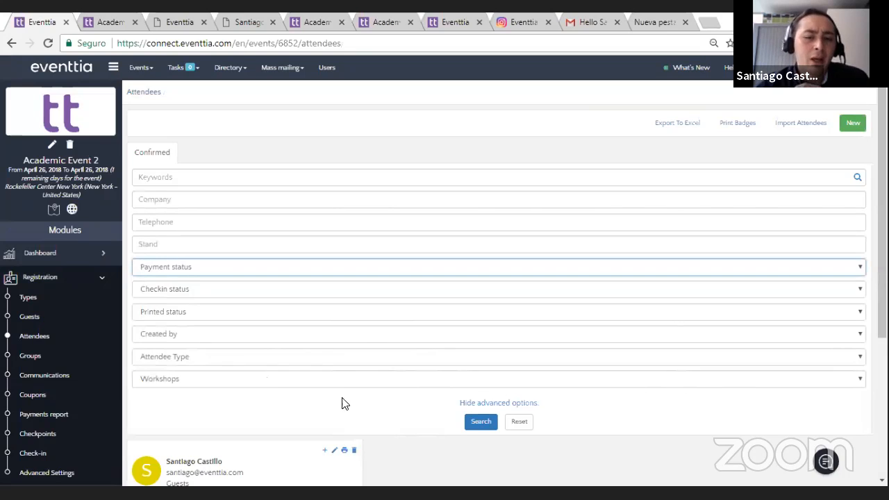
# Step: Review the Postgraduate Students attendee type's registration options, including validation after registration, and save the attendee type
pyautogui.click(61, 300)
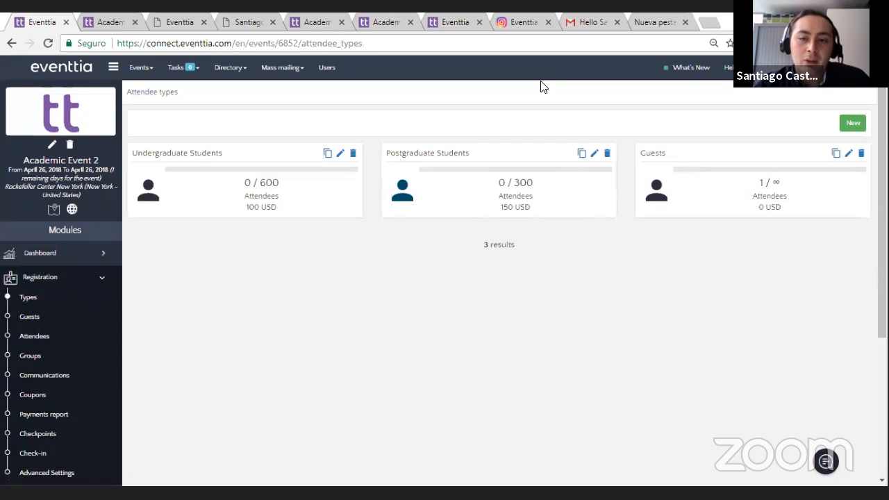
pyautogui.click(594, 152)
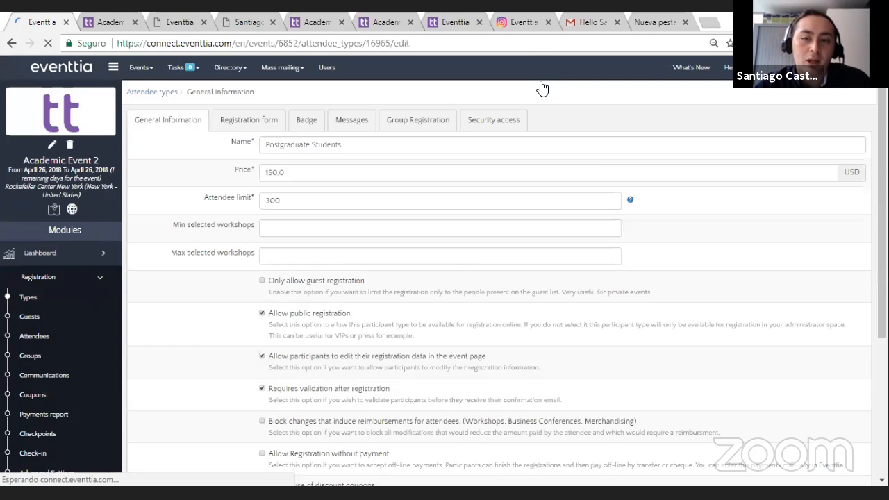
pyautogui.scroll(-1, 266, 226)
pyautogui.scroll(-1, 266, 227)
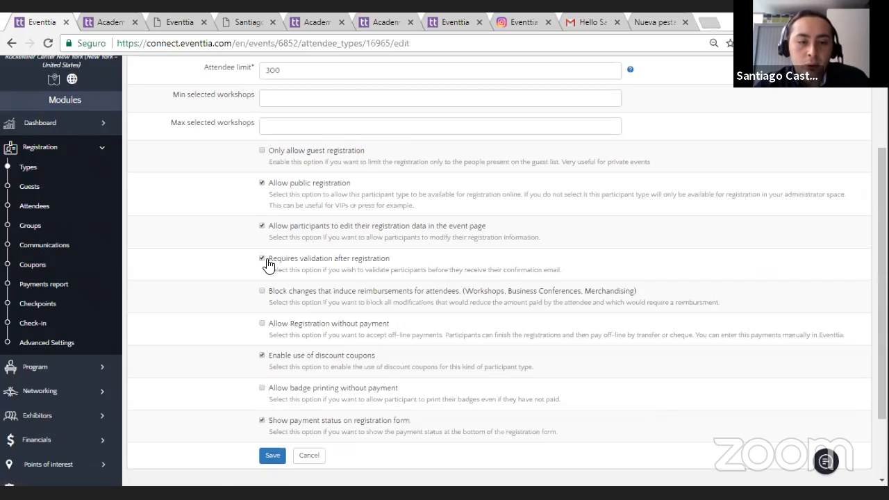
pyautogui.scroll(-1, 265, 264)
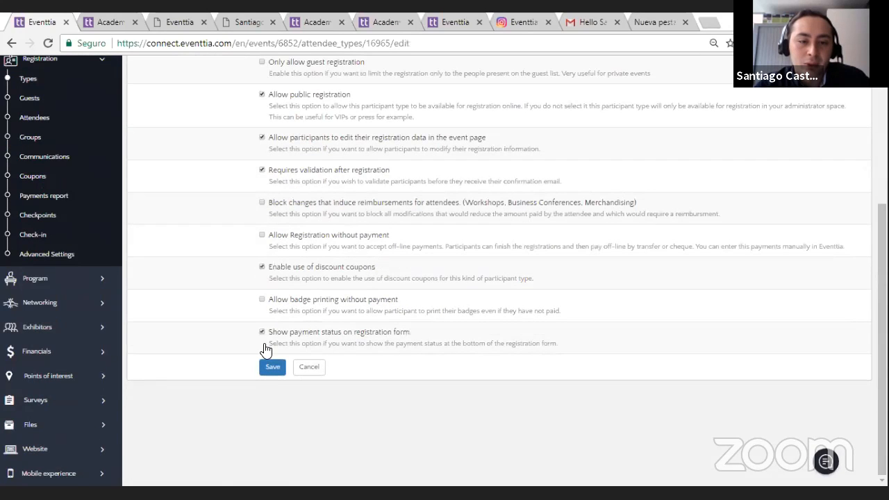
pyautogui.click(271, 366)
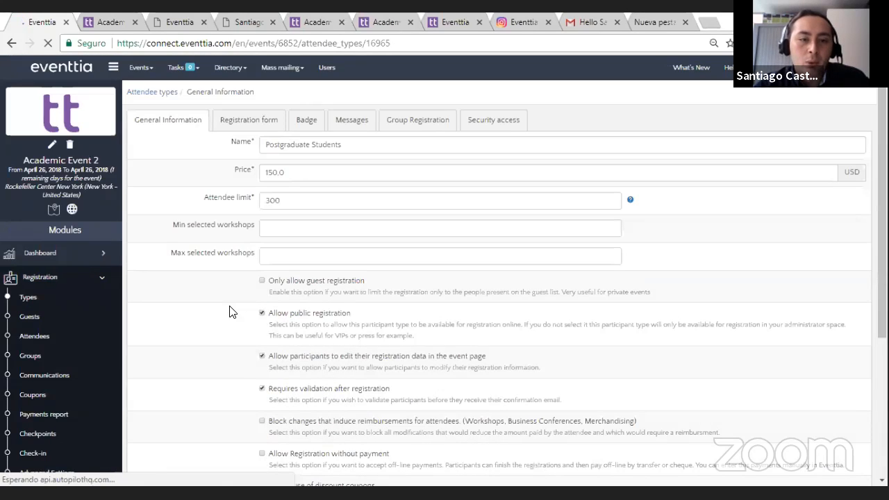
# Step: Check the Postgraduate Students registration form fields, and return to the attendee list
pyautogui.click(256, 120)
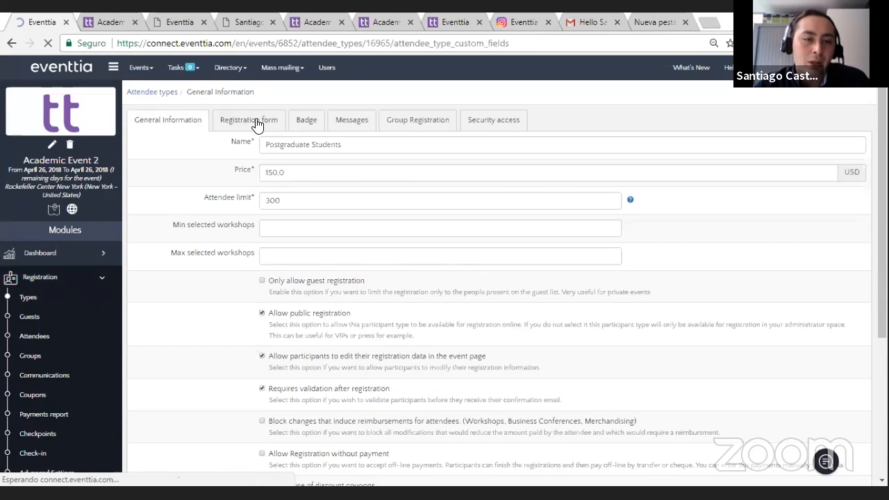
pyautogui.click(162, 120)
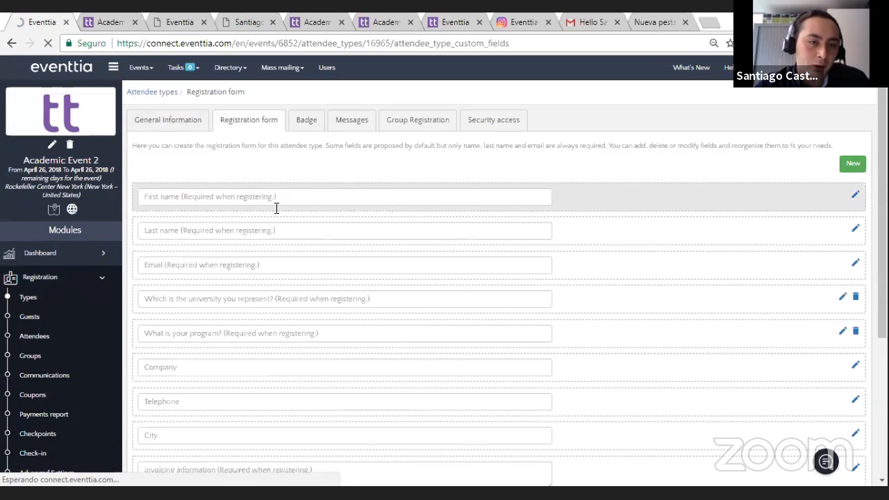
pyautogui.click(58, 336)
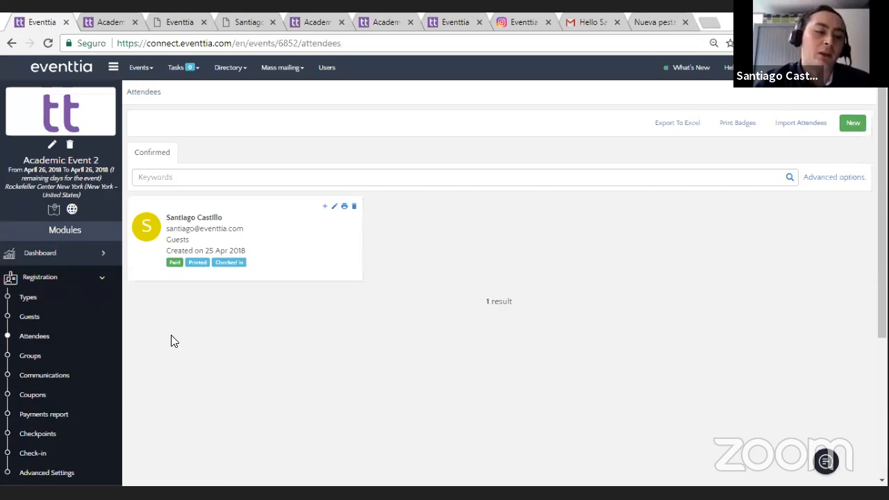
# Step: Start a new mass mail in the registration communications with Participants as the recipients
pyautogui.click(88, 375)
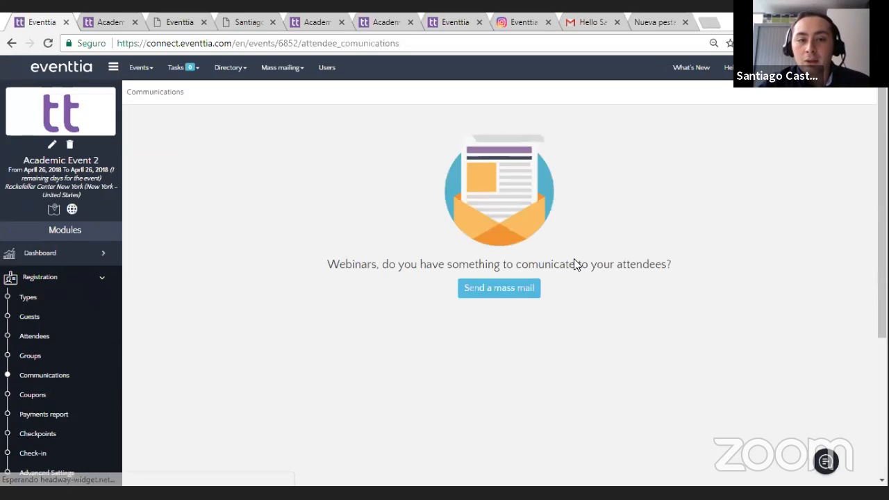
pyautogui.click(510, 289)
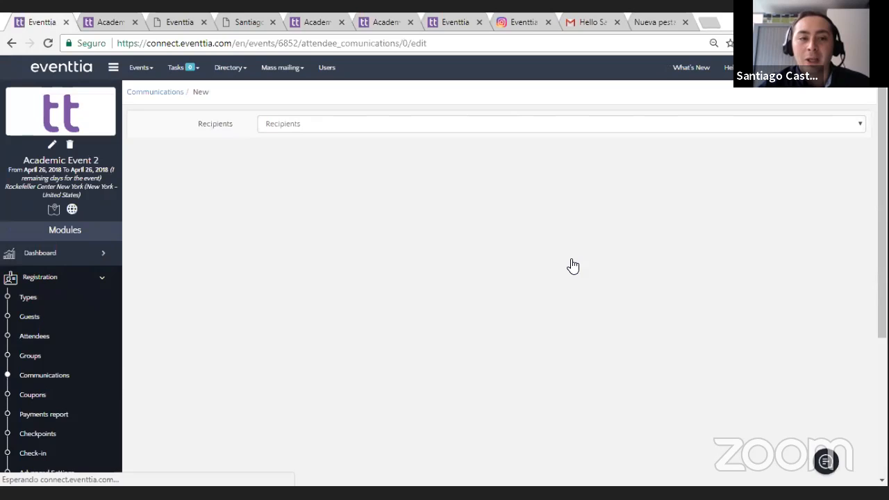
pyautogui.click(504, 125)
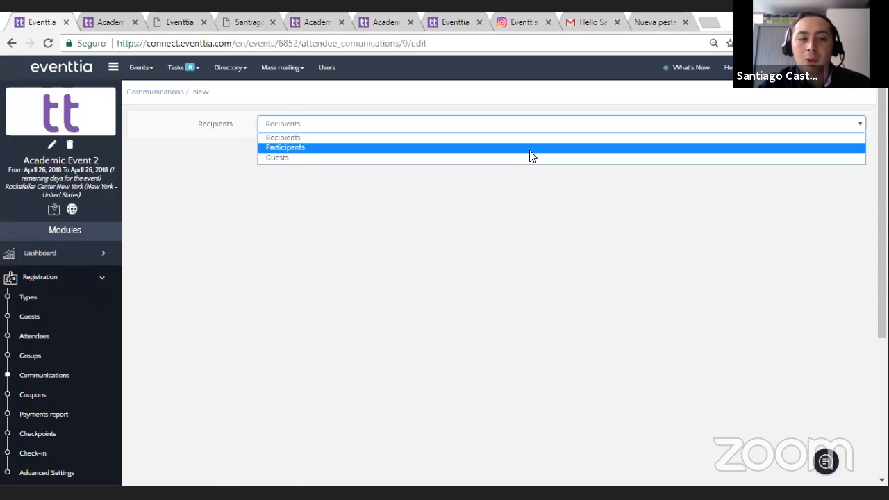
pyautogui.click(532, 148)
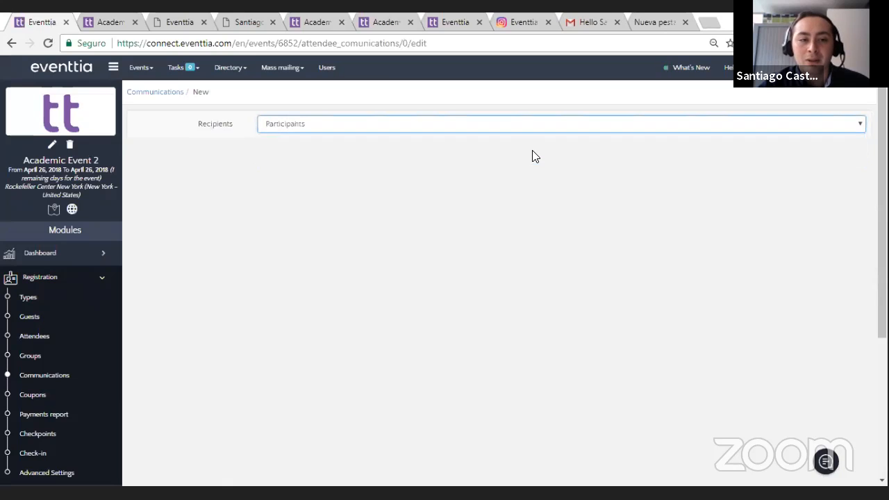
pyautogui.click(466, 129)
pyautogui.click(466, 129)
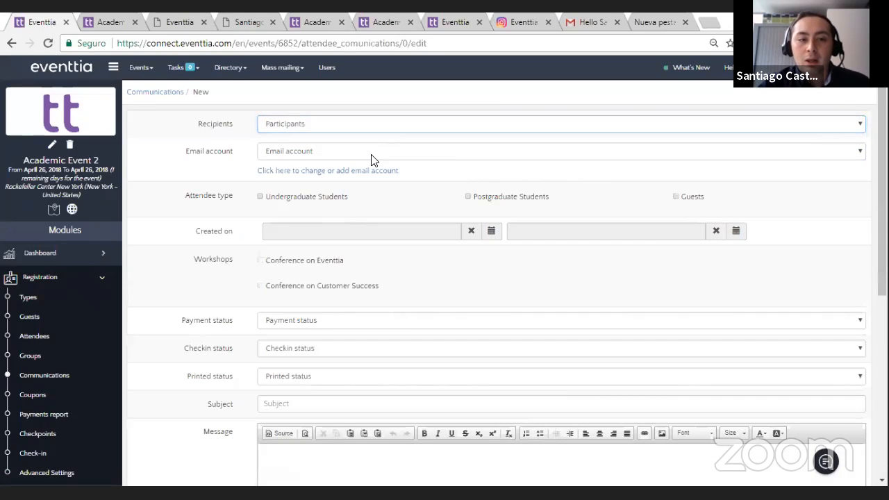
# Step: Examine the mass mail's email account choice and its attendee type, creation date and workshop filters
pyautogui.click(399, 152)
pyautogui.click(398, 152)
pyautogui.click(399, 154)
pyautogui.click(400, 154)
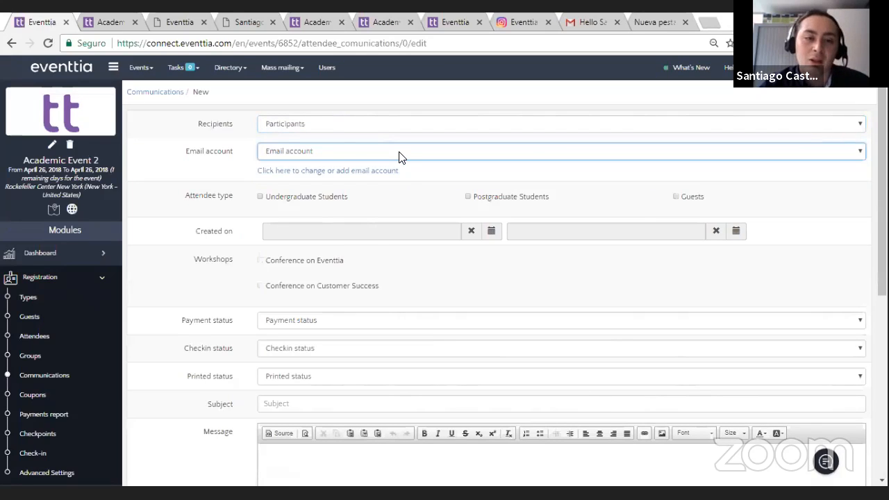
pyautogui.scroll(-1, 399, 158)
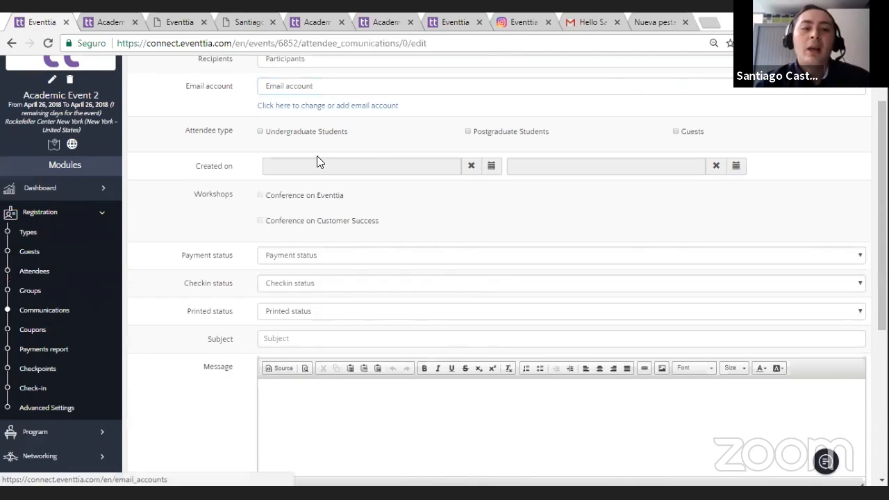
pyautogui.click(260, 132)
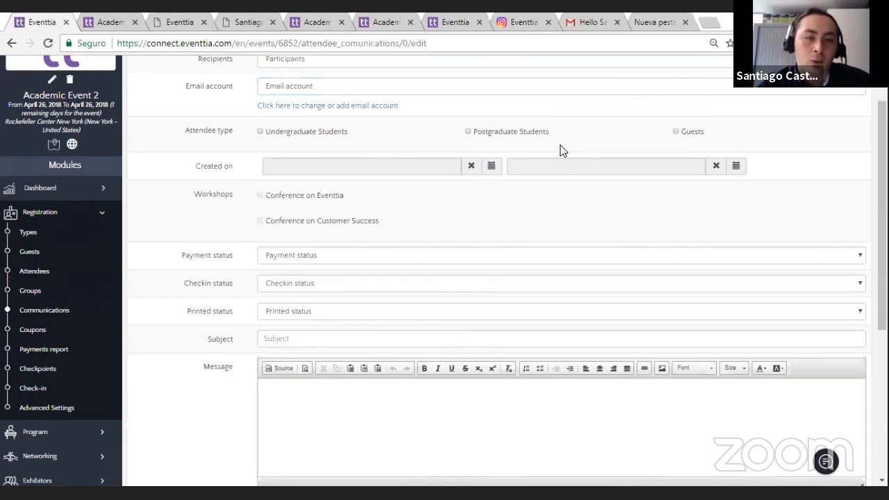
pyautogui.scroll(-1, 278, 138)
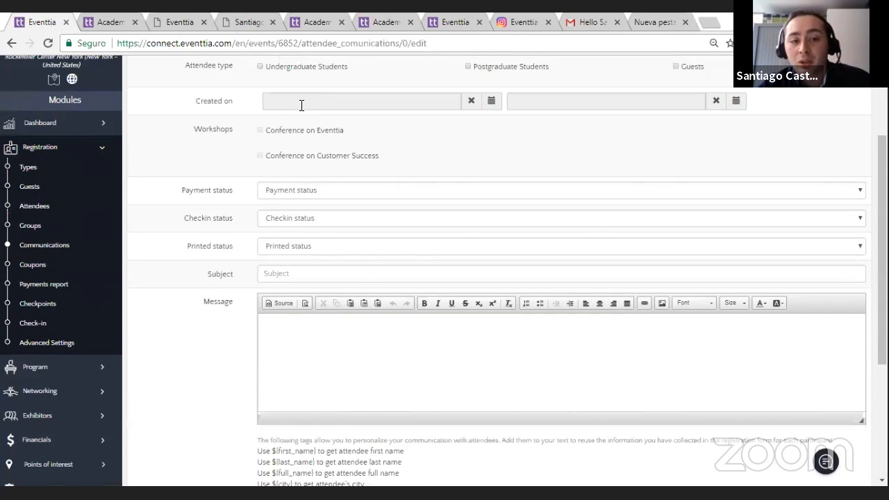
pyautogui.scroll(-1, 361, 292)
# Step: Try the Not paid option in the mass mail's payment status filter, and reset the filter
pyautogui.click(353, 126)
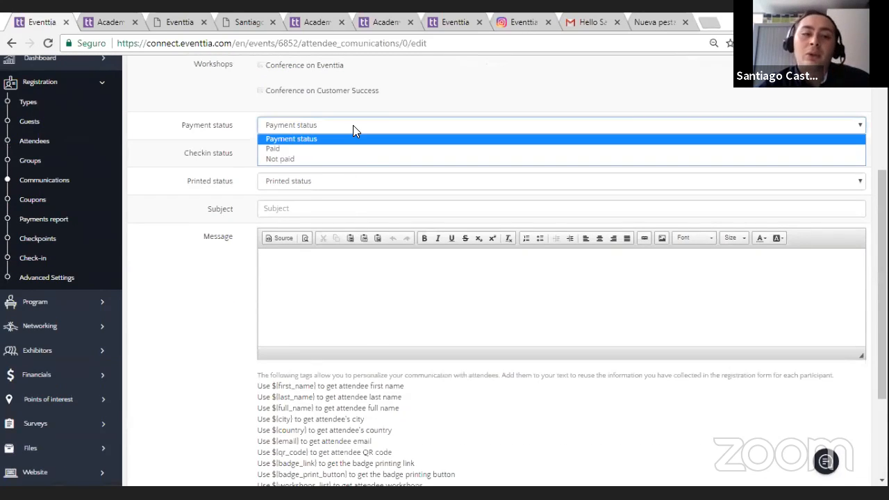
pyautogui.click(358, 159)
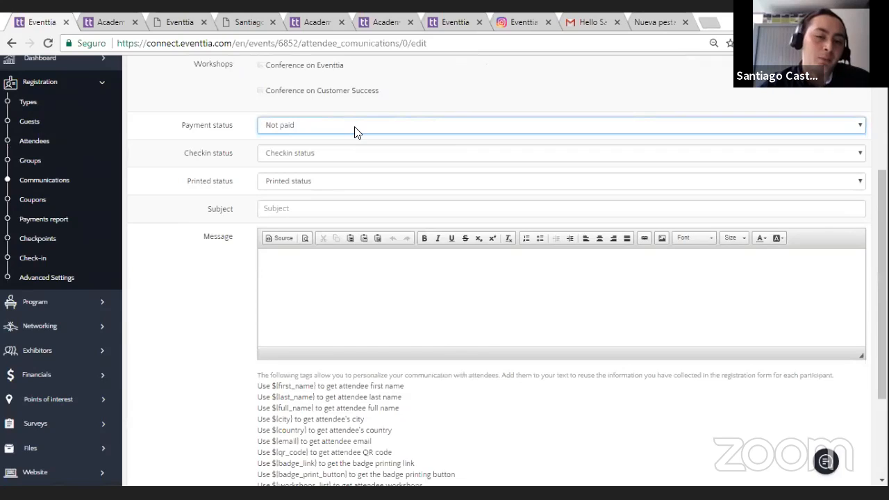
pyautogui.click(355, 126)
pyautogui.click(377, 139)
pyautogui.click(372, 126)
pyautogui.click(372, 126)
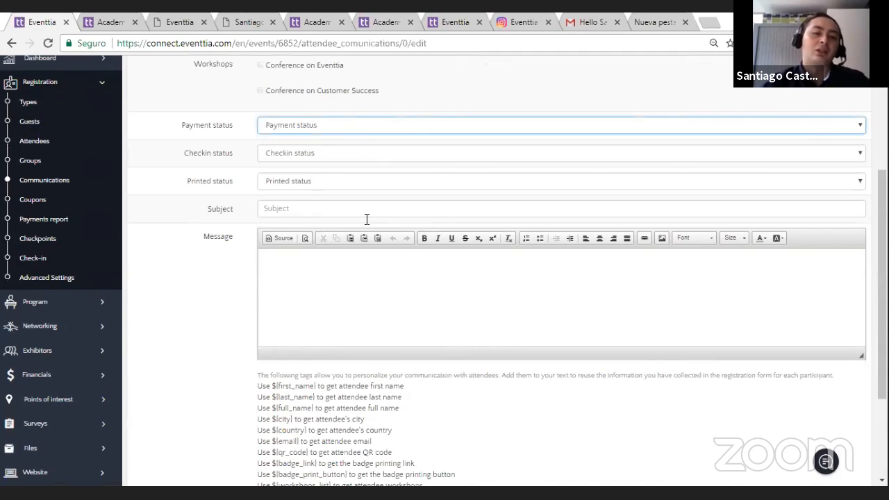
# Step: Set the mass mail's subject to "Hi ${first_name}" using the personalization tag, and place the cursor in the message body
pyautogui.scroll(-1, 365, 215)
pyautogui.click(340, 141)
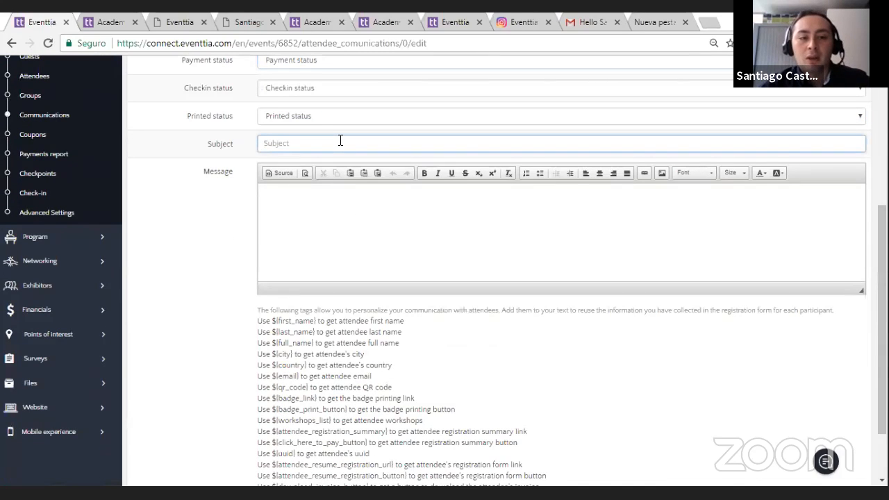
pyautogui.write('Hi')
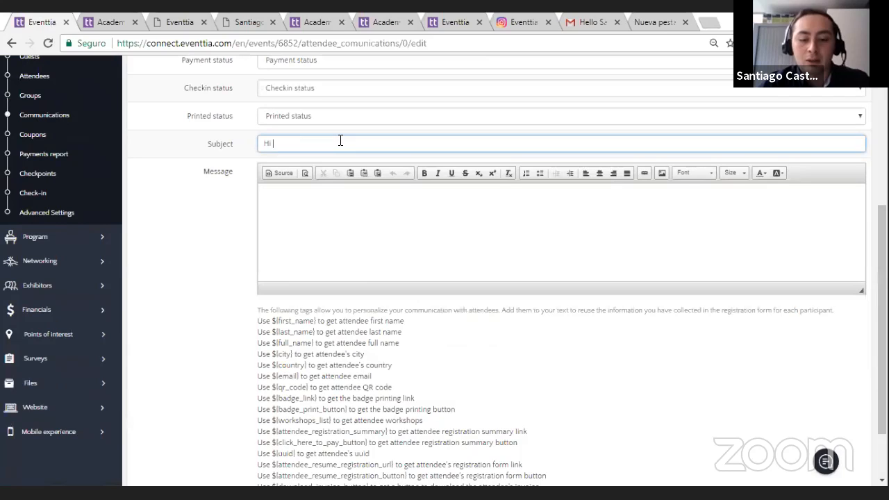
pyautogui.moveTo(316, 323); pyautogui.dragTo(278, 314)
pyautogui.hotkey('ctrl', 'c')
pyautogui.click(313, 328)
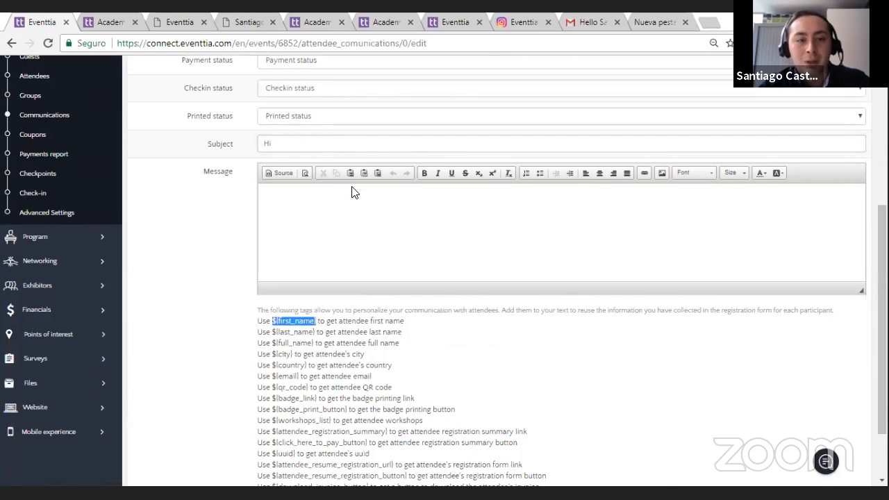
pyautogui.click(341, 145)
pyautogui.hotkey('ctrl', 'v')
pyautogui.click(360, 206)
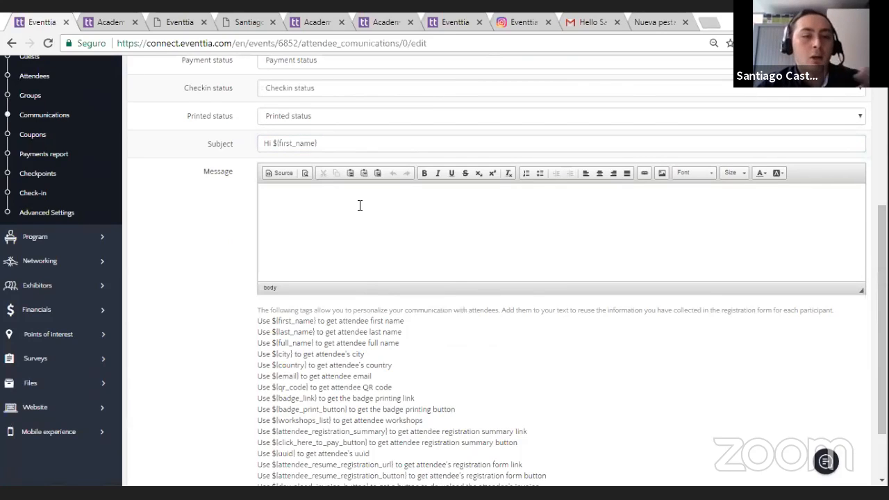
# Step: Insert the ${click_here_to_pay_button} personalization tag into the mass mail's message body
pyautogui.scroll(-1, 279, 256)
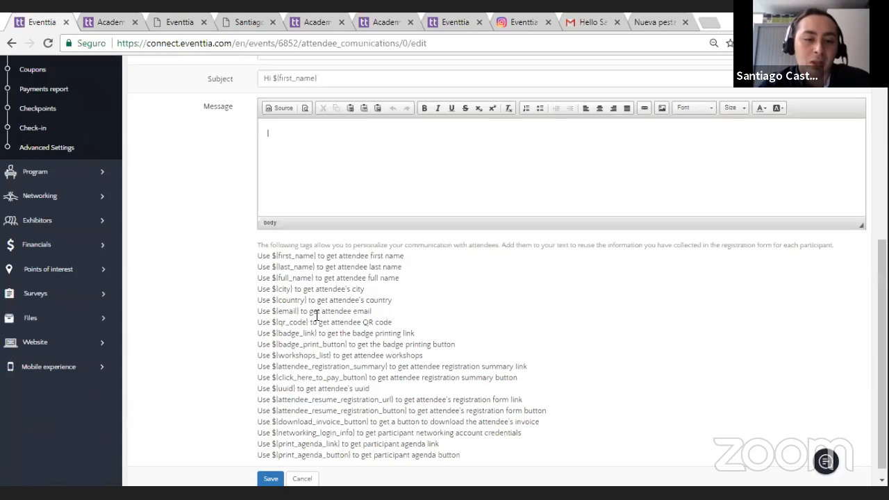
pyautogui.scroll(-1, 364, 367)
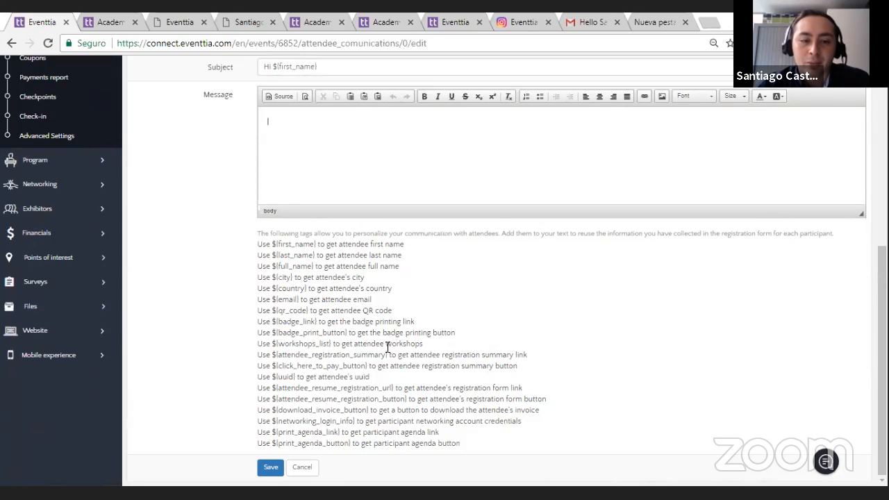
pyautogui.moveTo(387, 355); pyautogui.dragTo(366, 356)
pyautogui.click(383, 376)
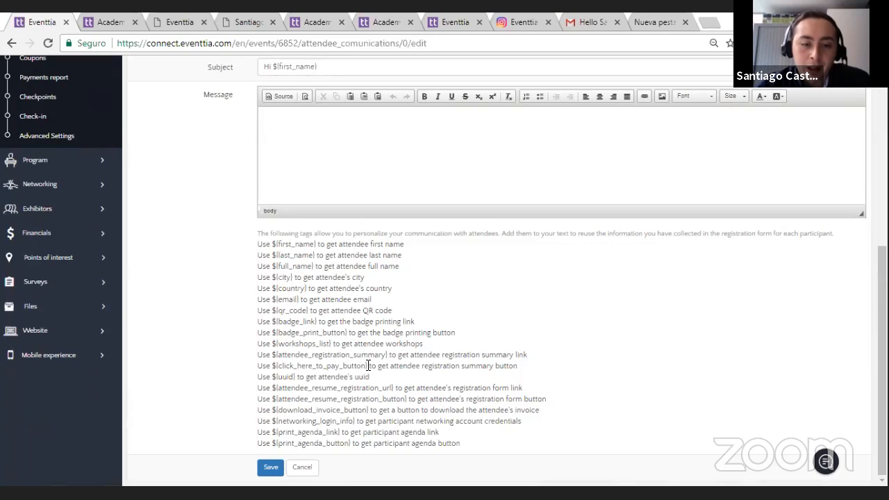
pyautogui.moveTo(367, 365); pyautogui.dragTo(270, 361)
pyautogui.hotkey('ctrl', 'c')
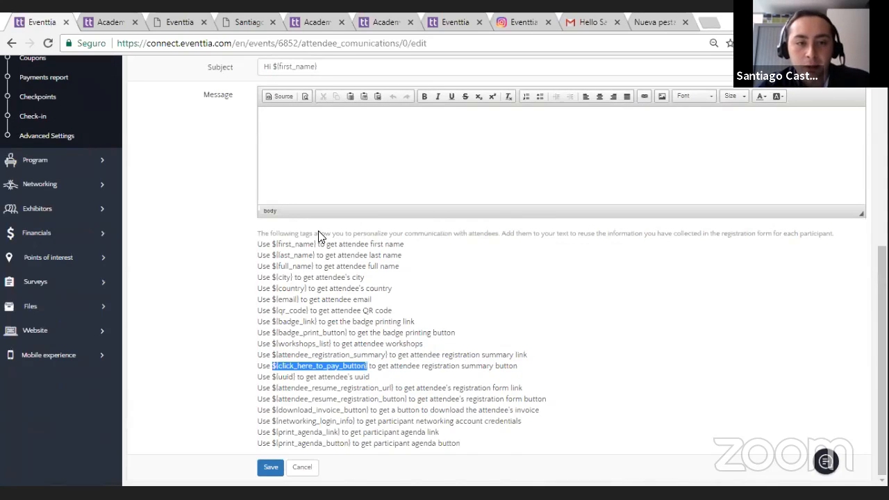
pyautogui.scroll(1, 323, 222)
pyautogui.click(328, 214)
pyautogui.press('Return')
pyautogui.hotkey('ctrl', 'v')
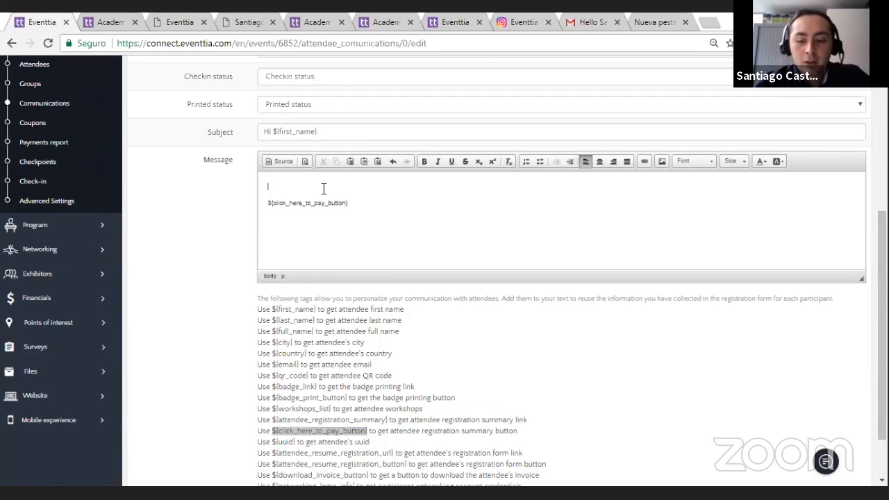
# Step: Add the line "Please pay:" above the pay button tag in the message body
pyautogui.press('Return')
pyautogui.write('Pleasw')
pyautogui.write(' pay:')
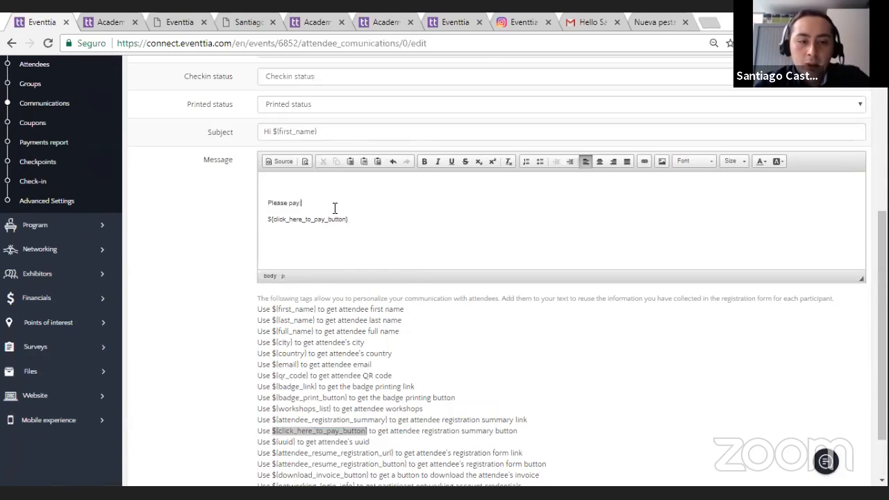
pyautogui.write('Hi')
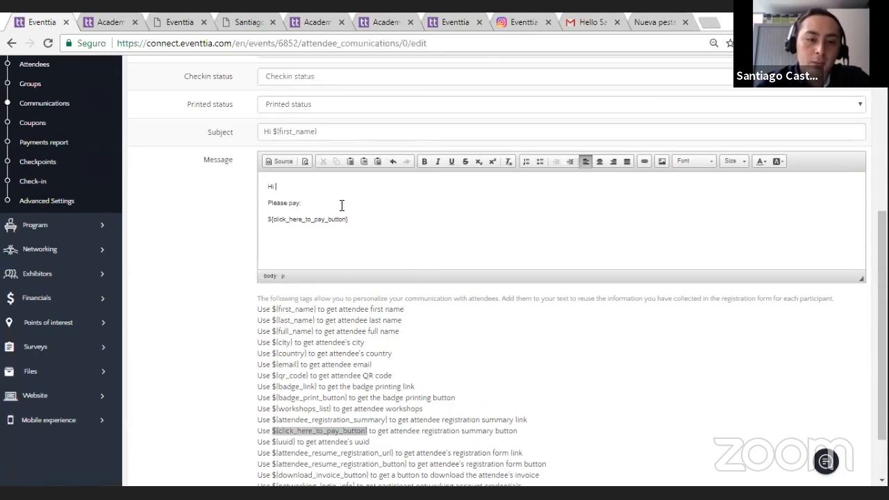
# Step: Complete the message with the greeting "Hi ${first_name}," at its start and the closing "Best," below the pay button tag
pyautogui.moveTo(317, 307)
pyautogui.mouseDown()
pyautogui.moveTo(273, 310)
pyautogui.moveTo(316, 310)
pyautogui.mouseUp()
pyautogui.hotkey('ctrl', 'c')
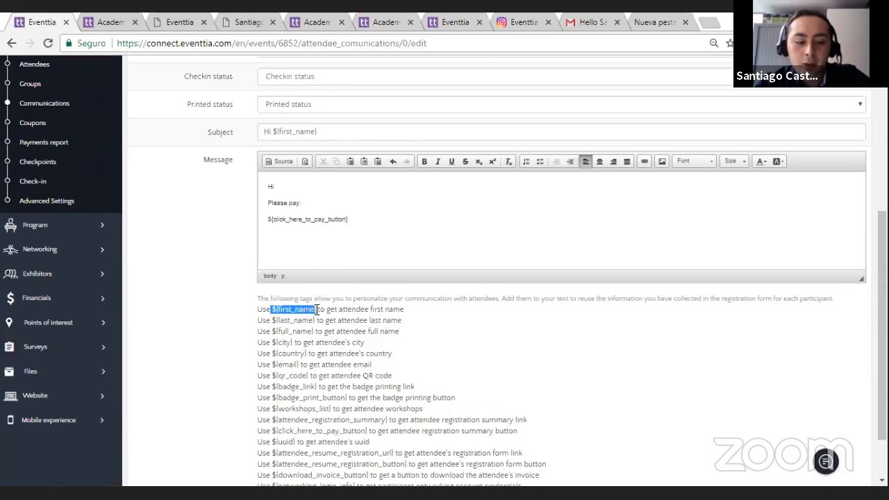
pyautogui.click(330, 191)
pyautogui.hotkey('ctrl', 'v')
pyautogui.write(',')
pyautogui.click(403, 220)
pyautogui.write('Best,')
# Step: Restrict the mass mail to Not paid Undergraduate Students and Postgraduate Students, and try to save it
pyautogui.scroll(-1, 399, 232)
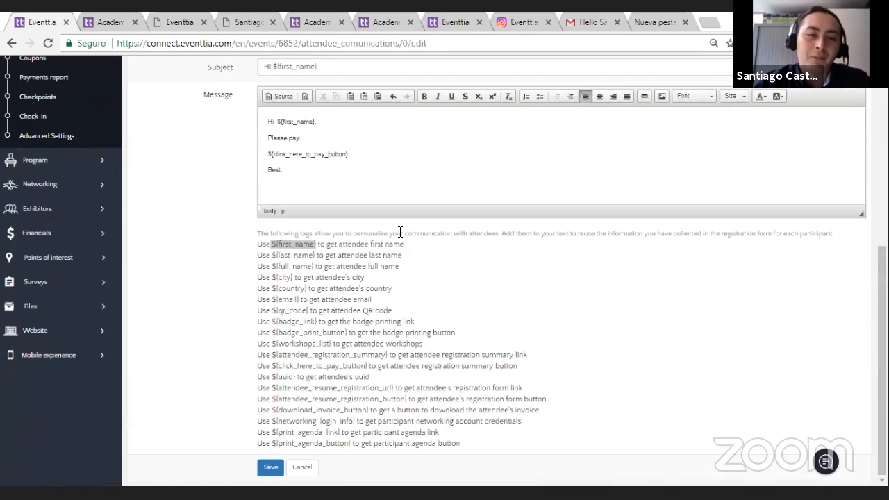
pyautogui.scroll(2, 399, 232)
pyautogui.click(367, 115)
pyautogui.click(387, 146)
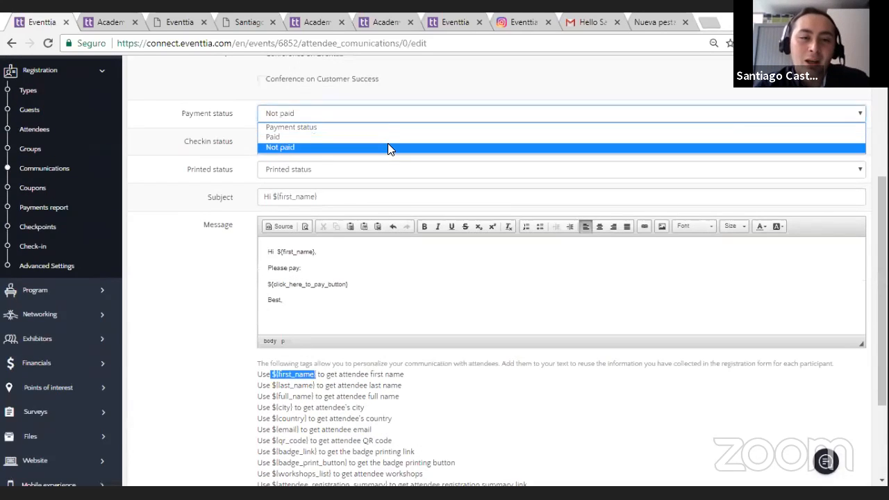
pyautogui.scroll(3, 378, 146)
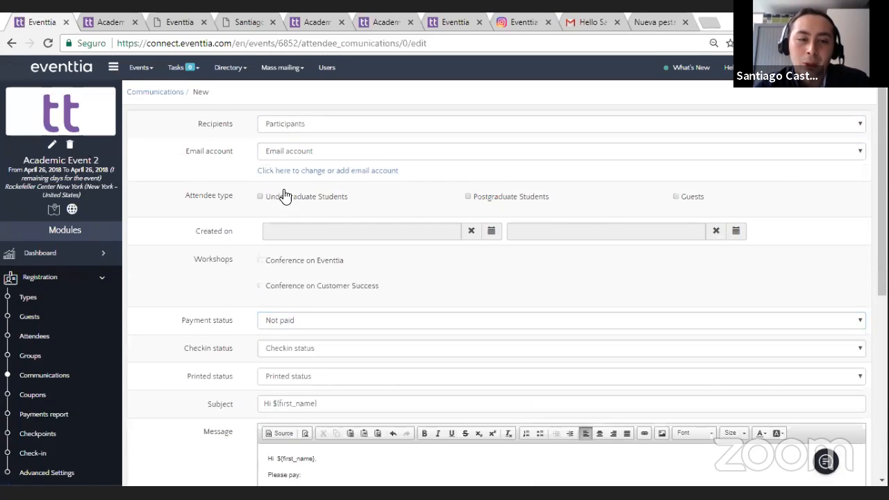
pyautogui.click(260, 198)
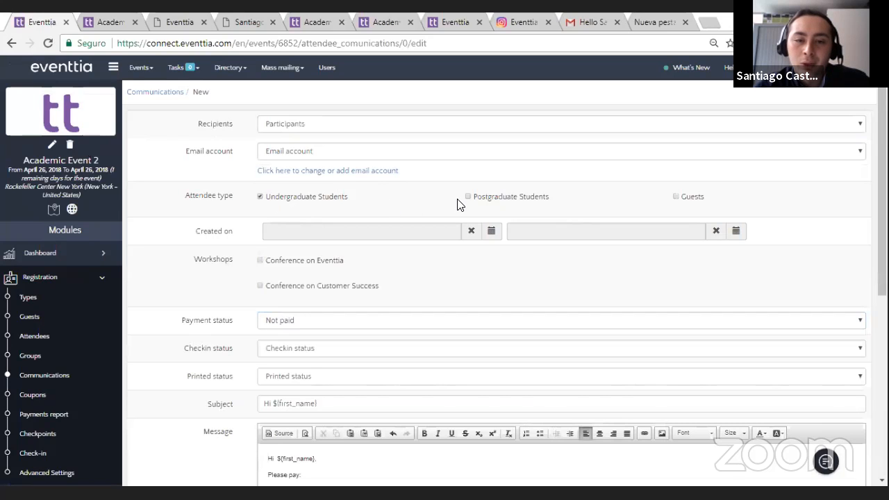
pyautogui.scroll(-5, 318, 307)
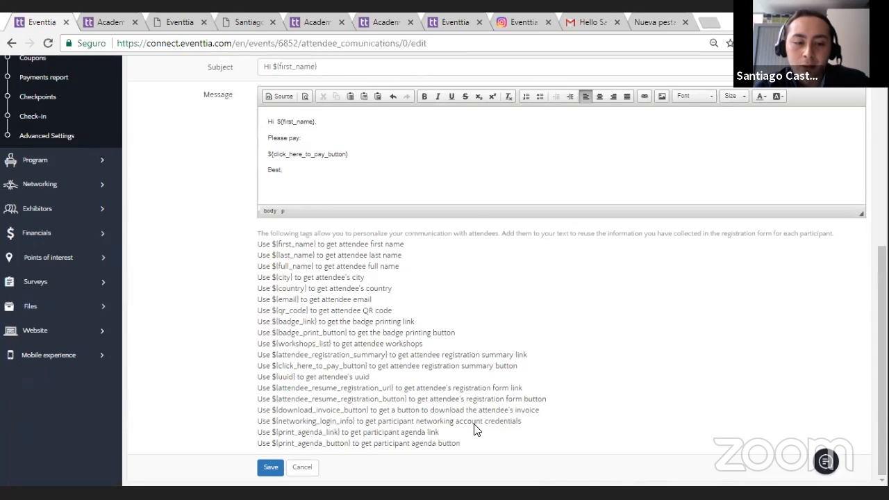
pyautogui.click(270, 467)
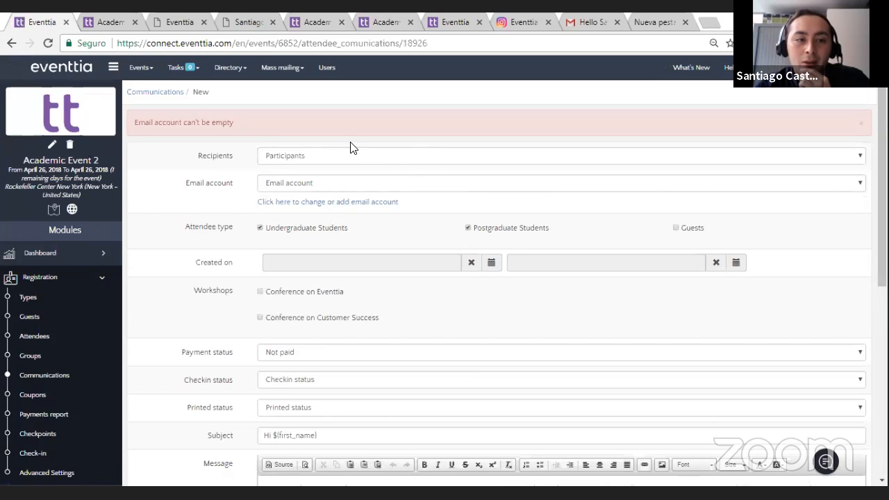
# Step: Select the Webinars Eventtia email account as the sender and save the mass mail
pyautogui.scroll(-2, 411, 169)
pyautogui.scroll(1, 384, 130)
pyautogui.click(378, 132)
pyautogui.click(385, 143)
pyautogui.scroll(-4, 393, 322)
pyautogui.click(270, 467)
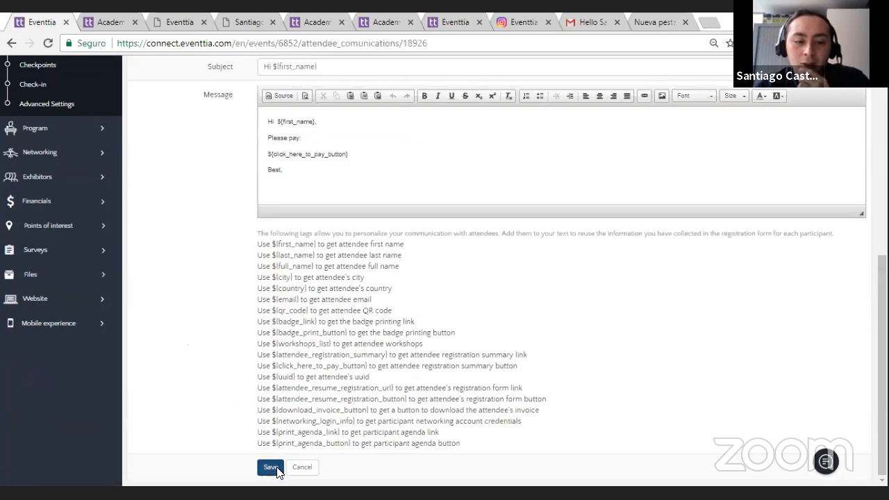
# Step: Send a test of the saved mass mail to the presenter's own email address and close the test mail dialog
pyautogui.scroll(-1, 654, 159)
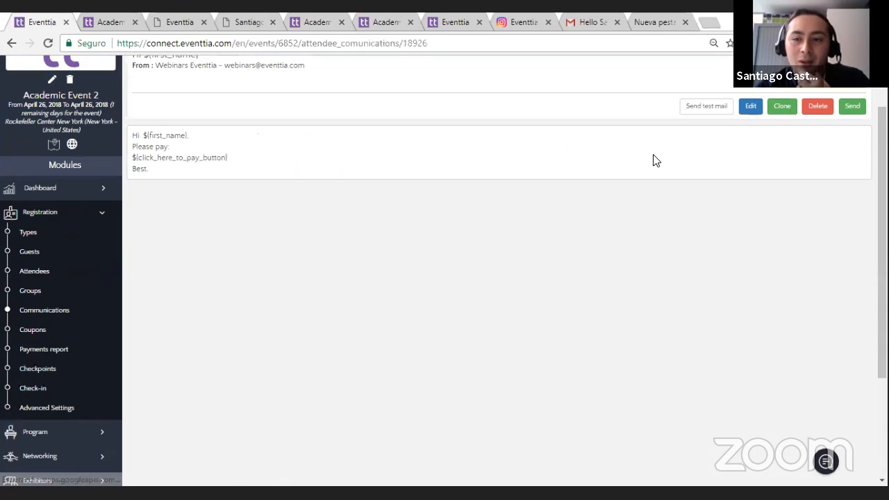
pyautogui.click(702, 109)
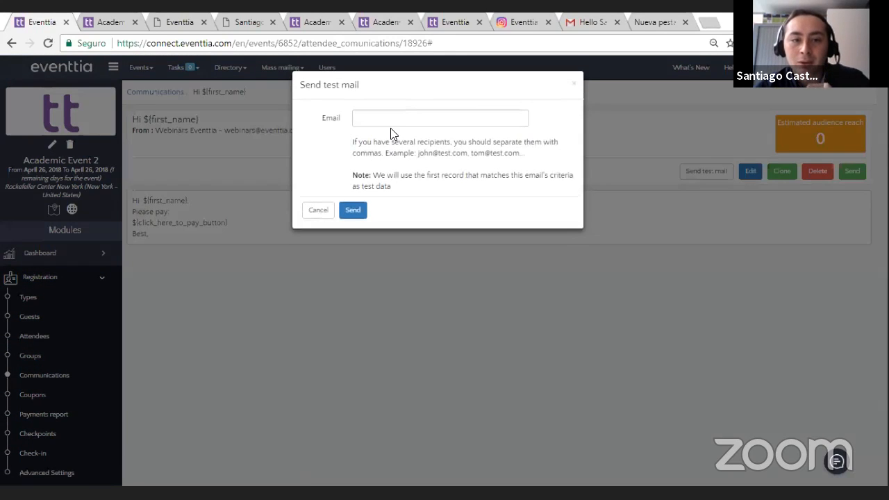
pyautogui.click(391, 124)
pyautogui.write('sa')
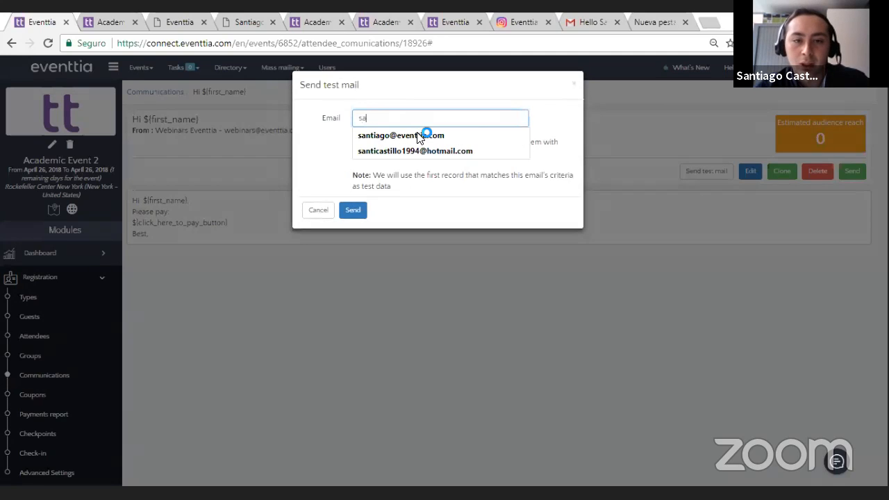
pyautogui.click(424, 132)
pyautogui.click(364, 202)
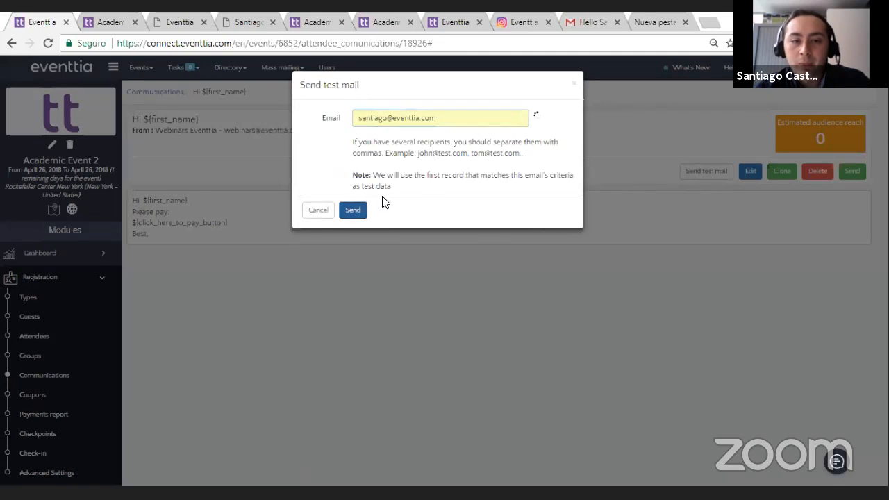
pyautogui.click(573, 85)
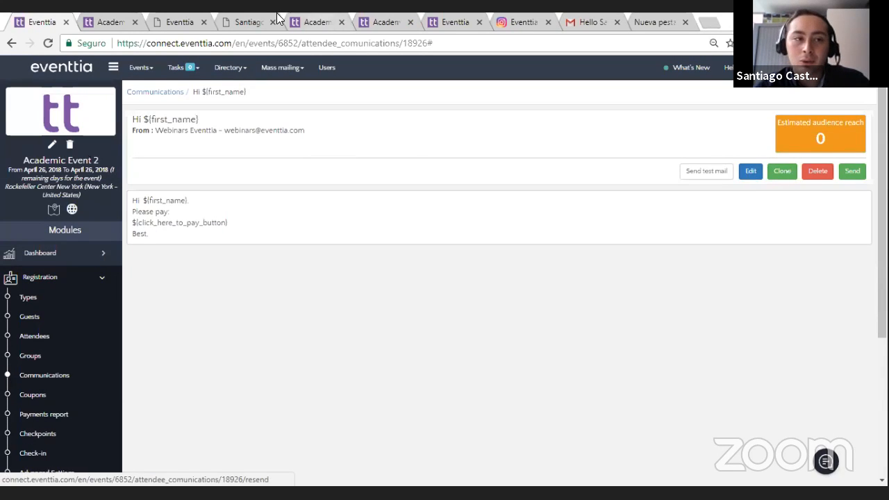
# Step: Switch to Gmail, open the received test mail and examine how its first name and pay button tags are rendered
pyautogui.click(589, 22)
pyautogui.click(121, 168)
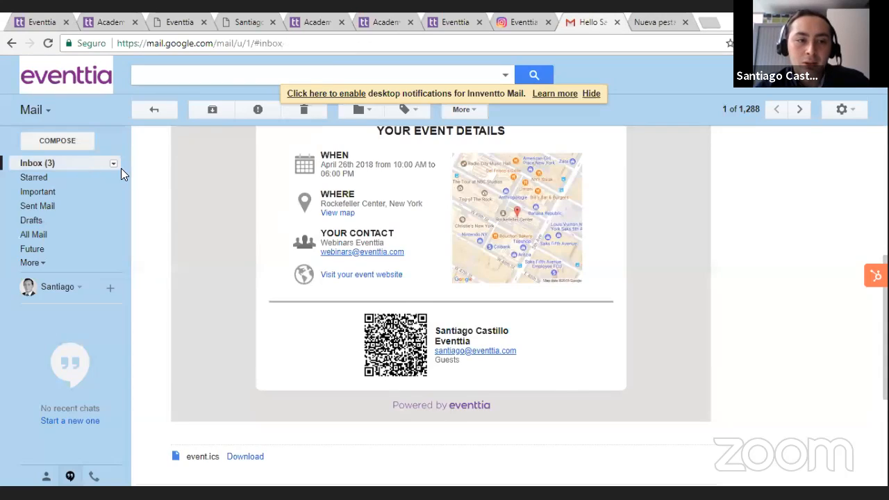
pyautogui.click(268, 139)
pyautogui.scroll(-3, 303, 175)
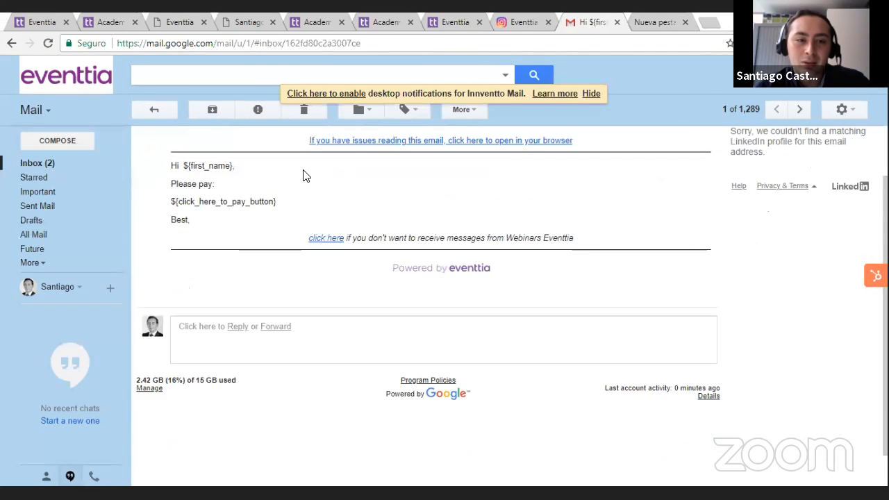
pyautogui.scroll(2, 232, 166)
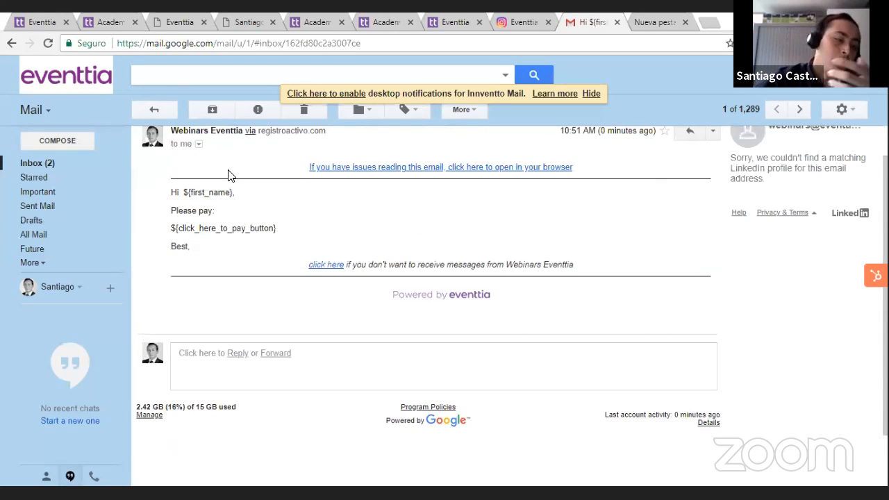
pyautogui.scroll(-2, 240, 186)
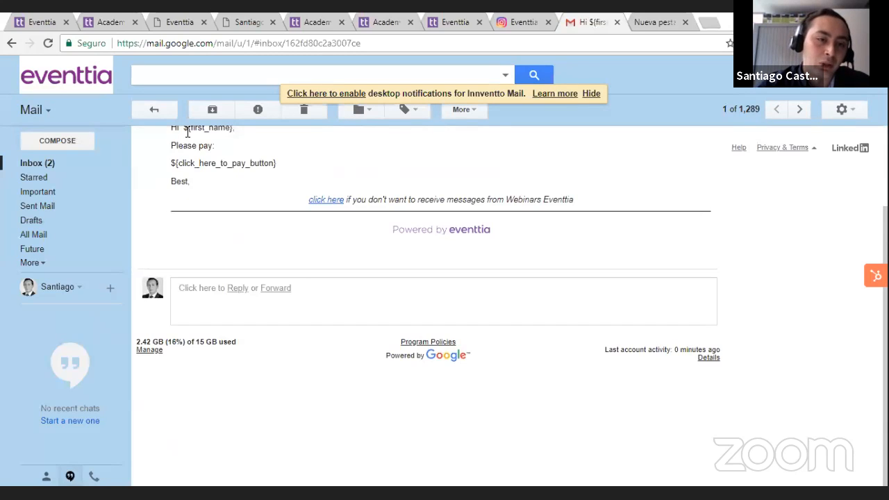
pyautogui.moveTo(166, 161); pyautogui.dragTo(283, 174)
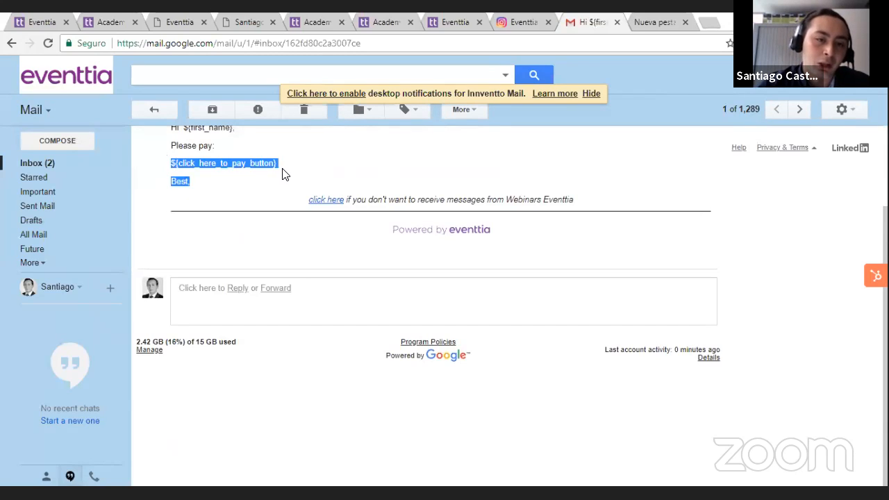
pyautogui.click(282, 173)
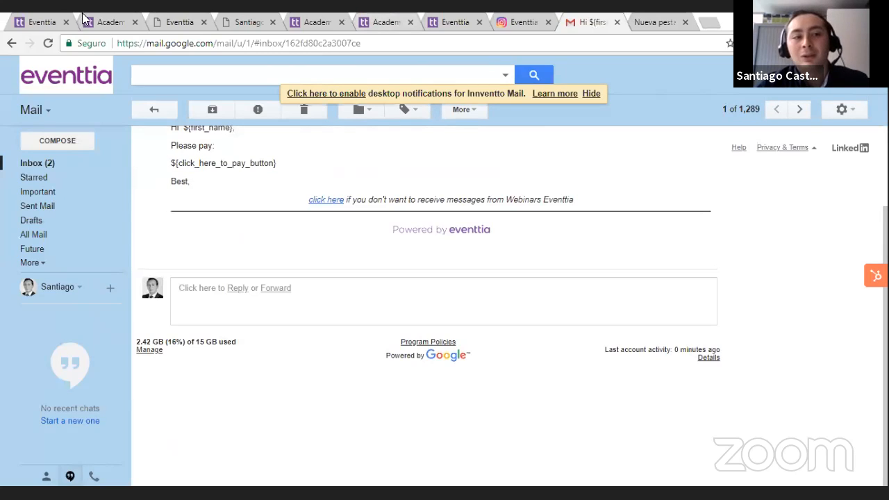
# Step: Return to Eventtia, switch to its help center and look through the support documentation categories
pyautogui.click(45, 19)
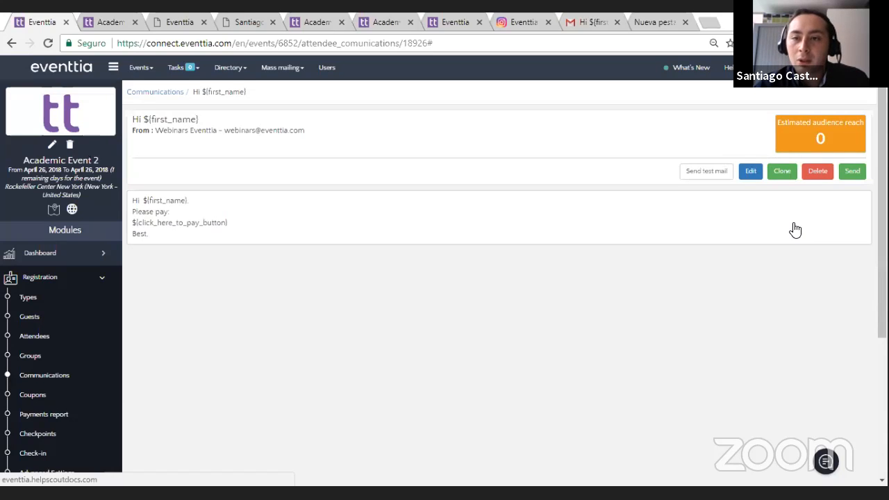
pyautogui.click(423, 23)
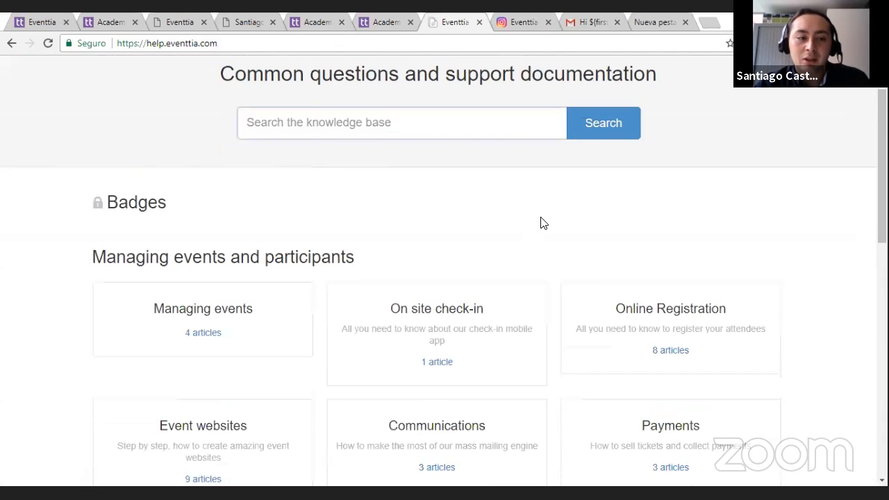
pyautogui.scroll(-2, 367, 192)
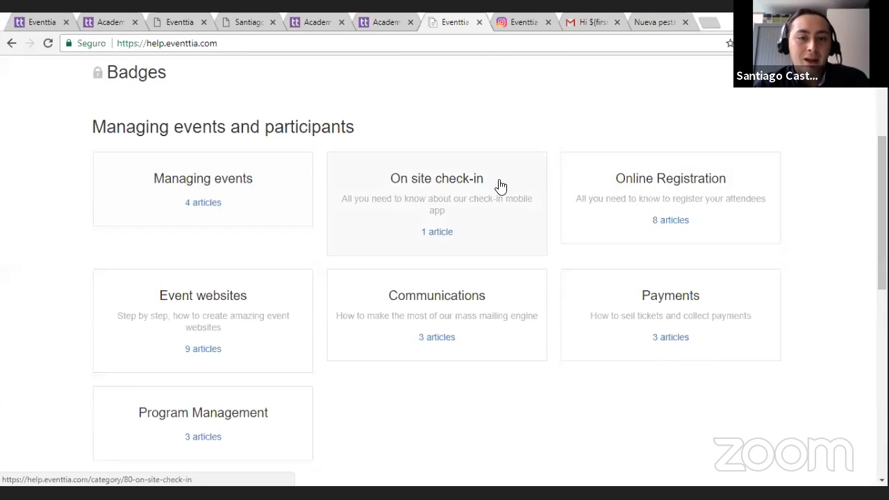
pyautogui.scroll(-1, 500, 185)
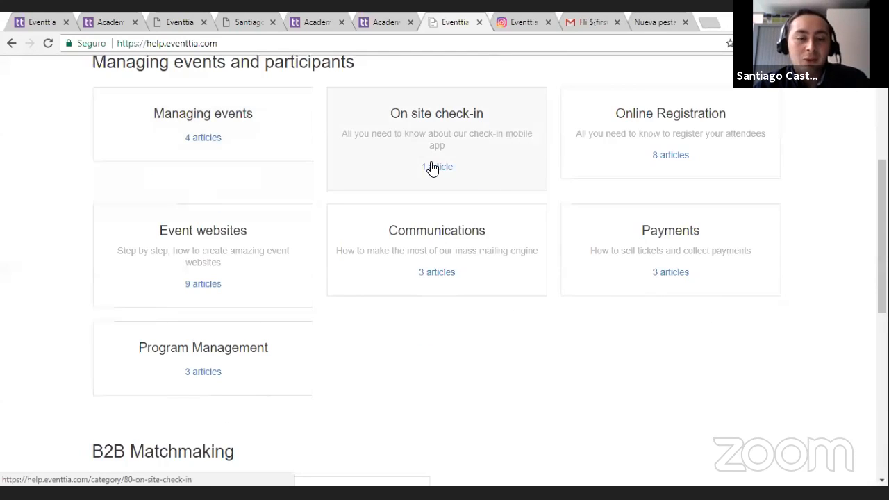
# Step: Open the article "An overview of event modules" in the Managing events category and read through it
pyautogui.click(175, 130)
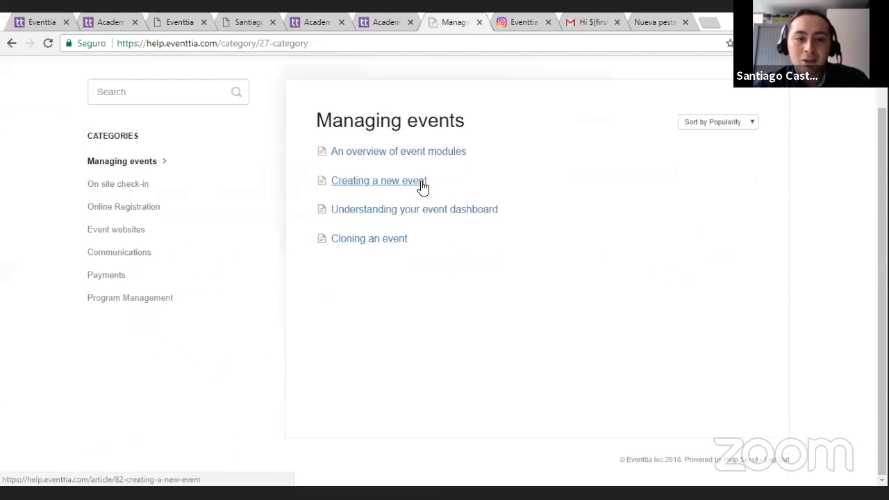
pyautogui.click(426, 155)
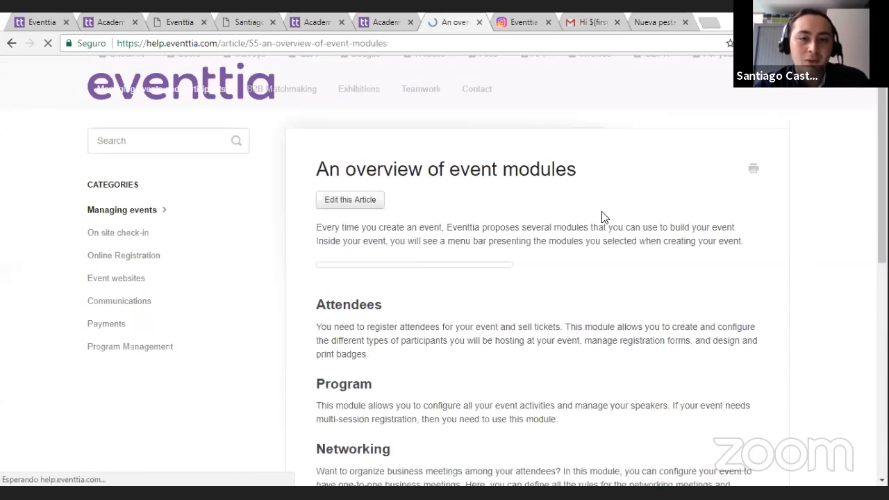
pyautogui.scroll(-6, 645, 242)
pyautogui.scroll(-8, 627, 261)
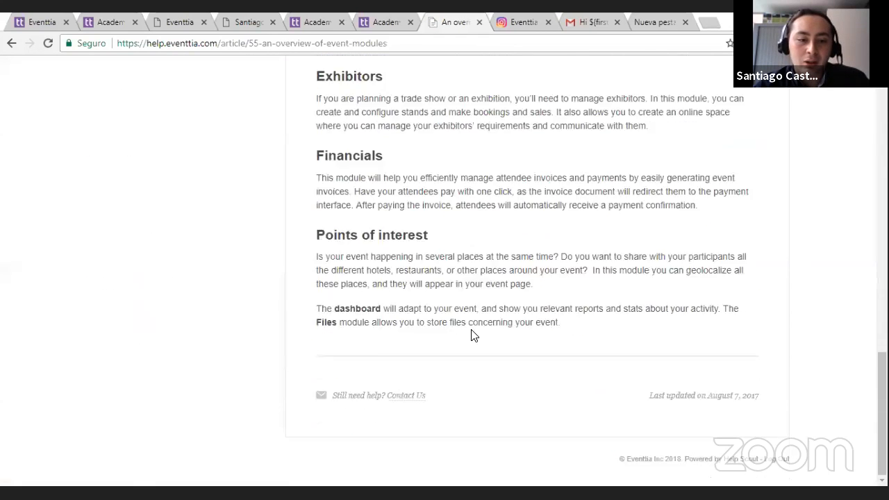
pyautogui.scroll(15, 472, 334)
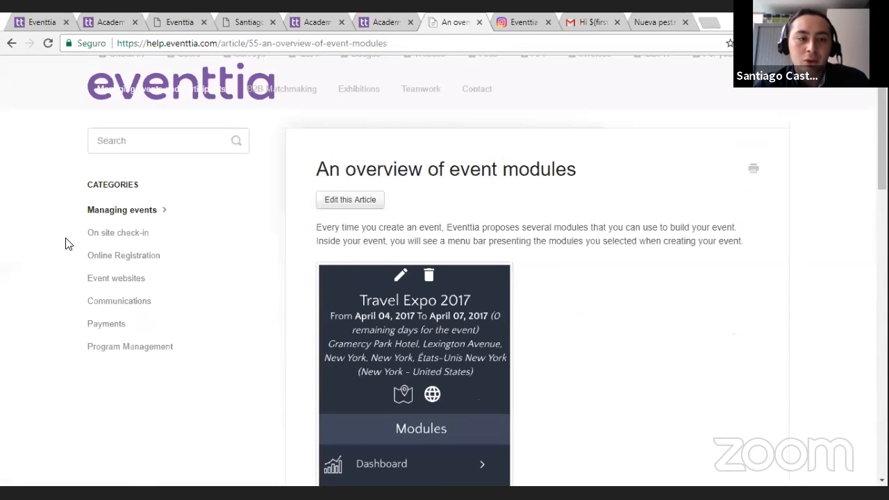
# Step: Go back to the Managing events category and open the article "Creating a new event"
pyautogui.click(90, 211)
pyautogui.scroll(-1, 548, 205)
pyautogui.click(398, 181)
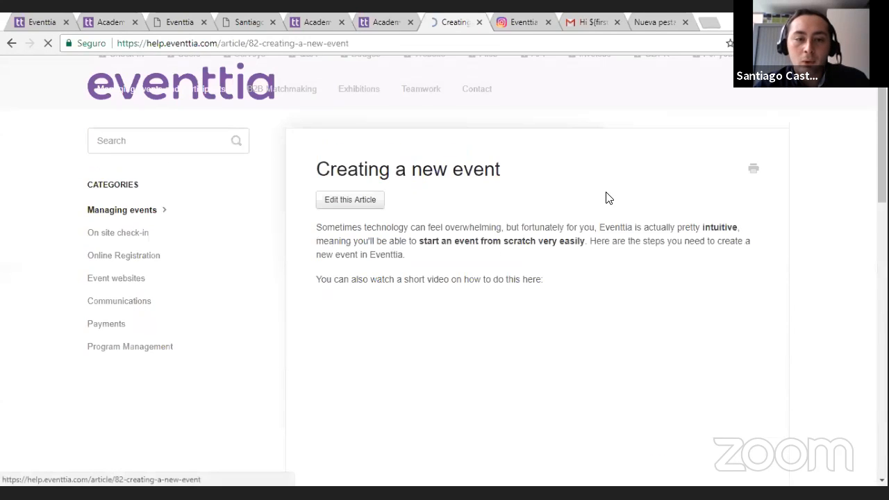
# Step: Look through the introduction, embedded video and first step of the article on creating a new event
pyautogui.scroll(-5, 668, 234)
pyautogui.scroll(3, 470, 319)
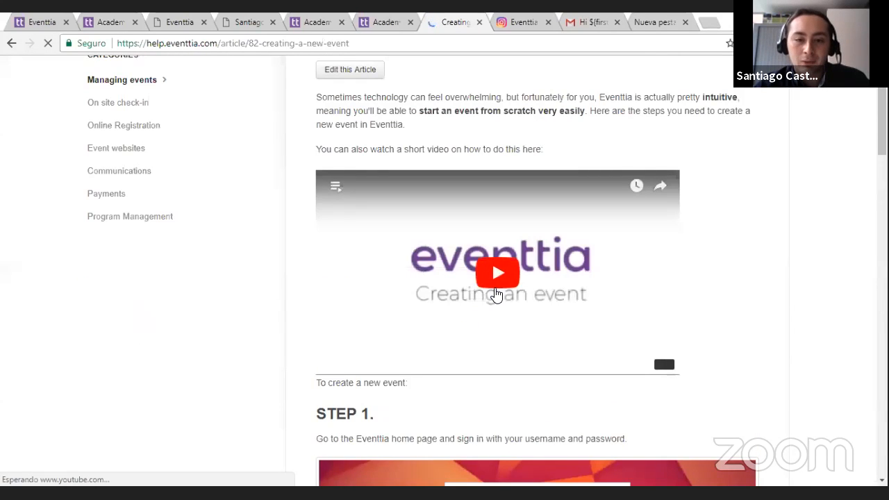
pyautogui.scroll(2, 497, 294)
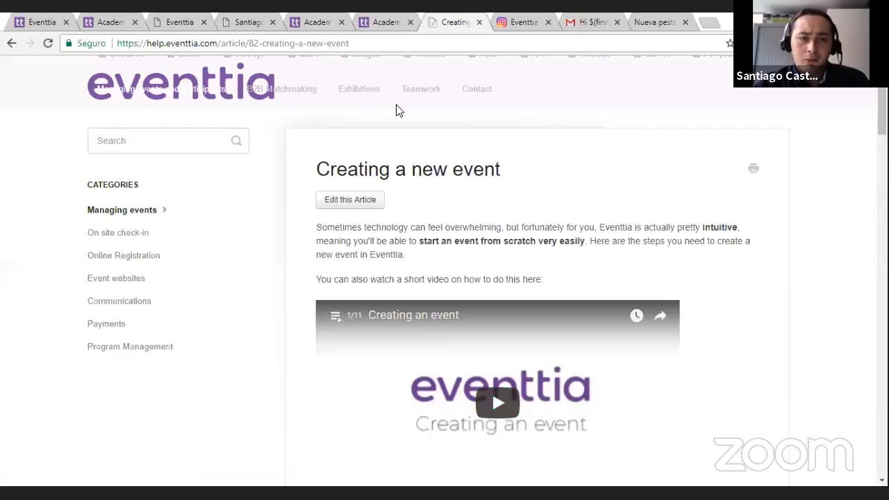
pyautogui.scroll(-2, 281, 147)
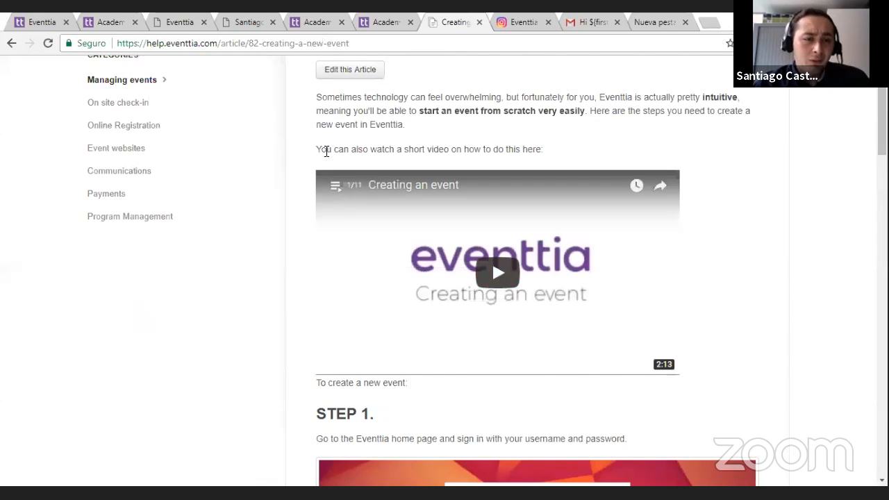
pyautogui.scroll(2, 209, 140)
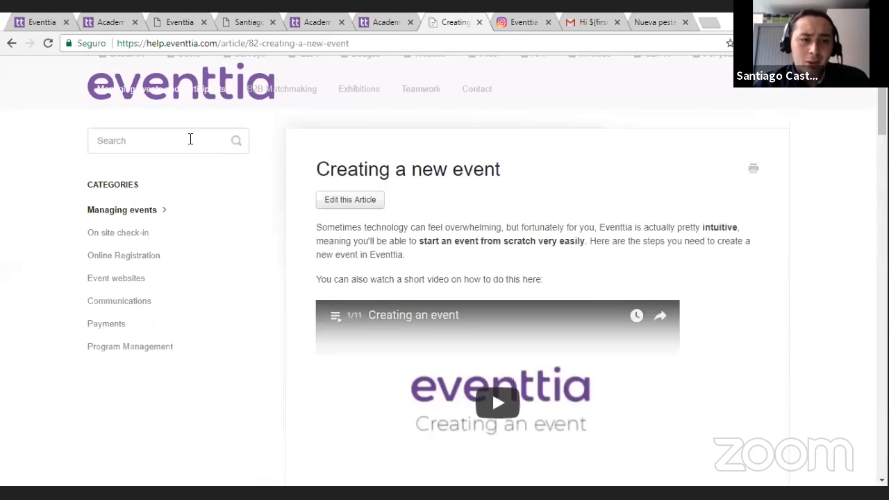
# Step: Return to the Managing events and participants collection, search it for "networking" and open the article "Validating participants registration"
pyautogui.click(93, 92)
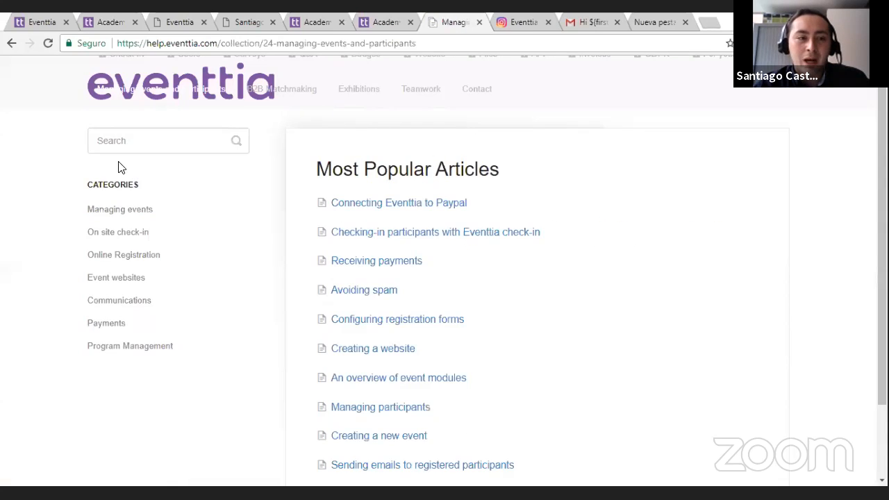
pyautogui.click(133, 146)
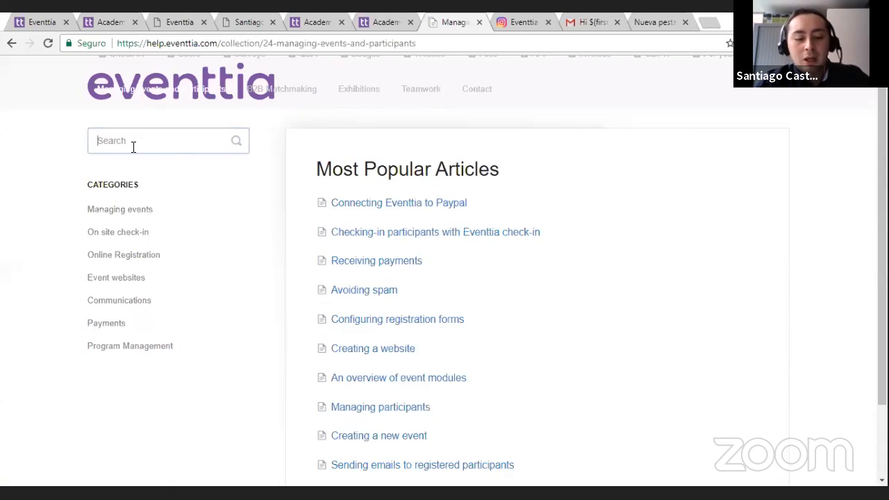
pyautogui.write('networ')
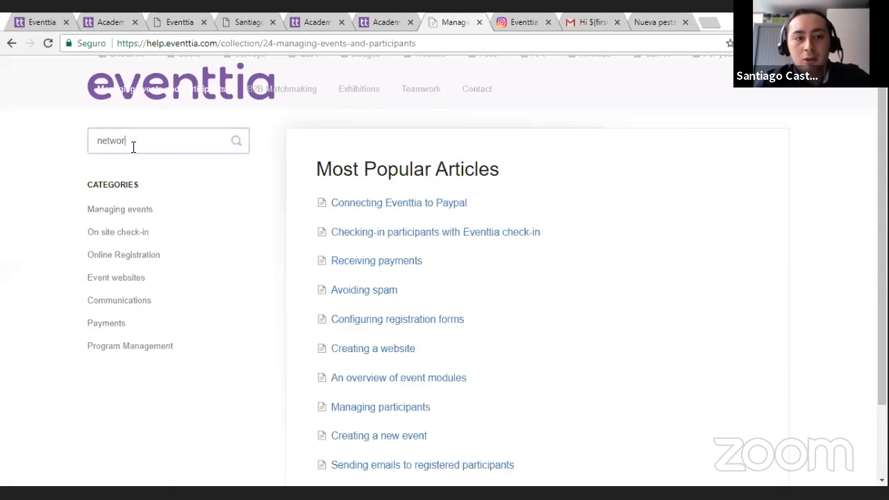
pyautogui.write('king')
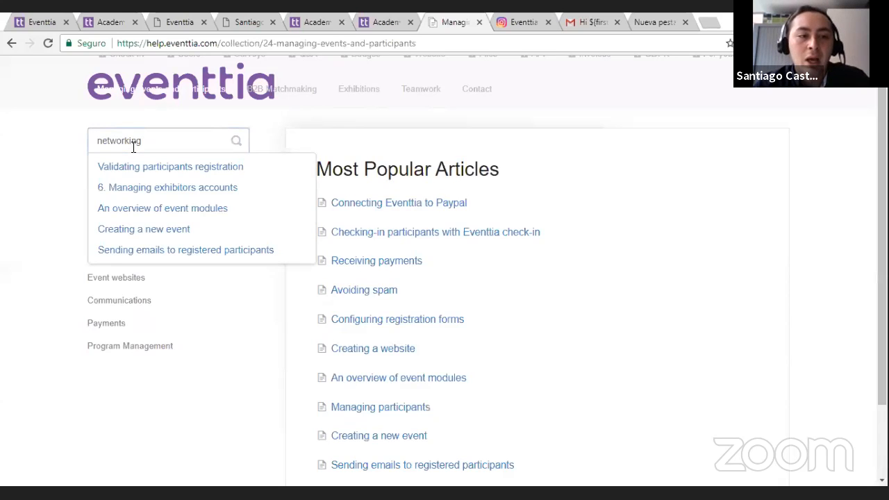
pyautogui.scroll(-1, 134, 146)
pyautogui.click(171, 101)
# Step: Search the help center again for "networking", open the suggested article "Creating a new event" and look through its start
pyautogui.write('netow')
pyautogui.write('rking')
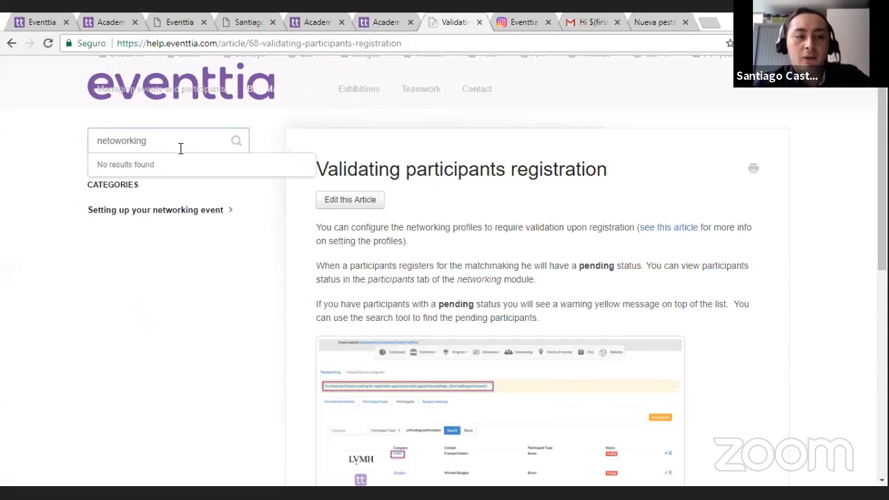
pyautogui.click(114, 140)
pyautogui.press('BackSpace')
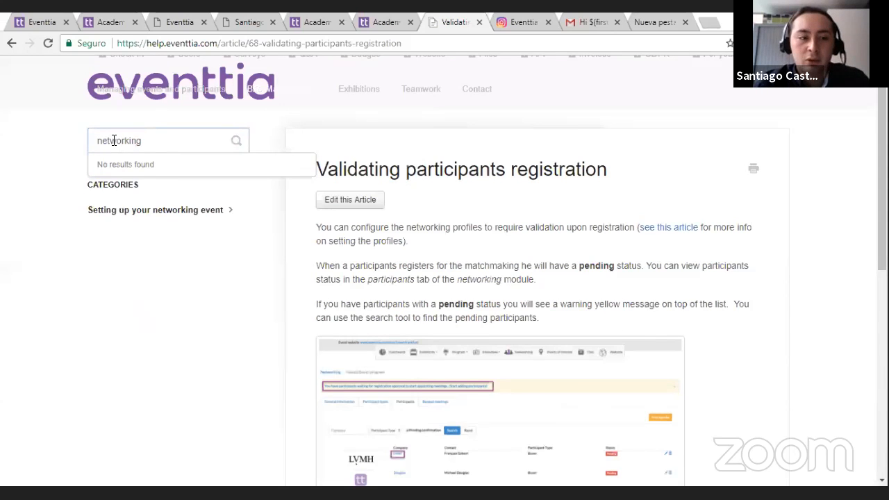
pyautogui.scroll(-2, 153, 132)
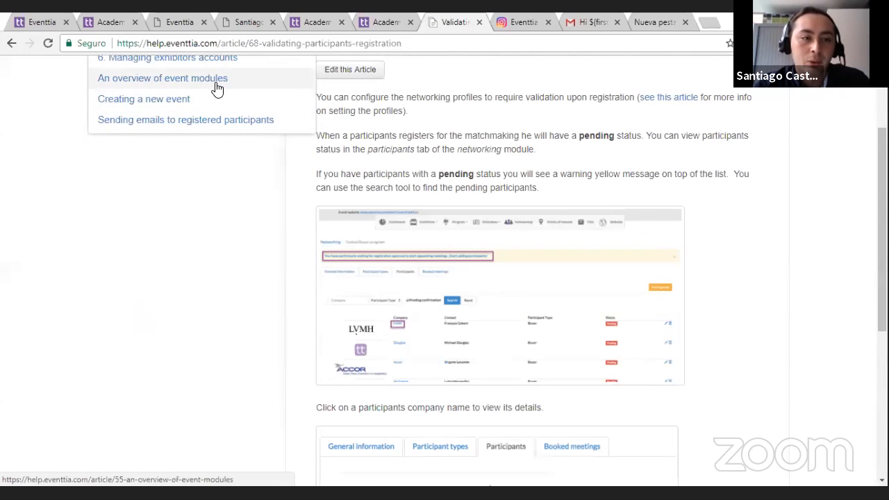
pyautogui.click(196, 103)
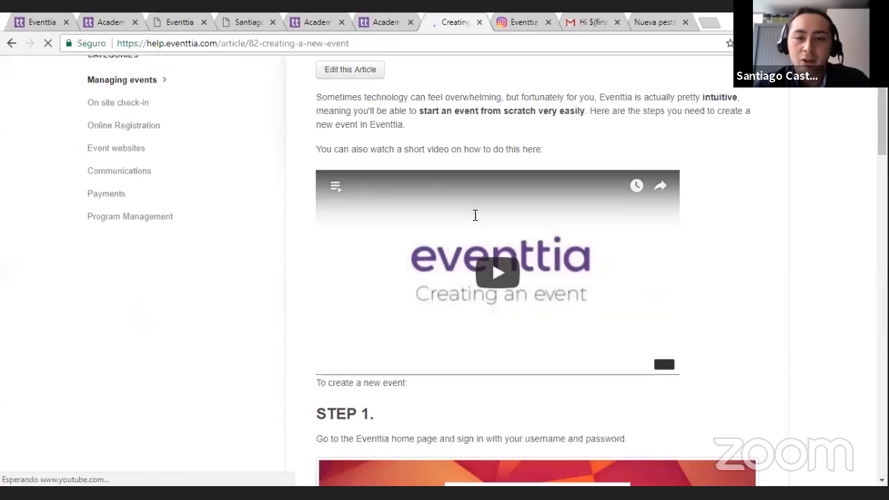
pyautogui.scroll(-1, 756, 161)
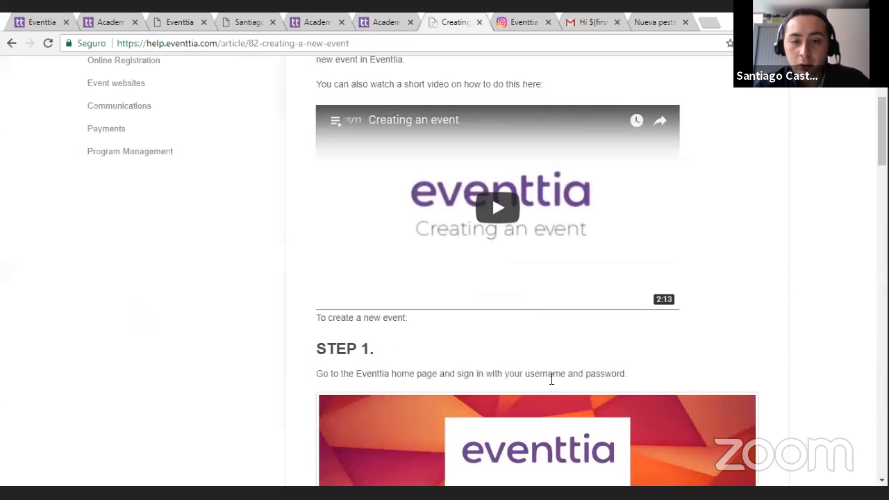
# Step: Leave the help center and return to the Academic Event 2 communication page in Eventtia
pyautogui.click(386, 21)
pyautogui.click(311, 22)
pyautogui.click(174, 21)
pyautogui.click(105, 22)
pyautogui.click(36, 22)
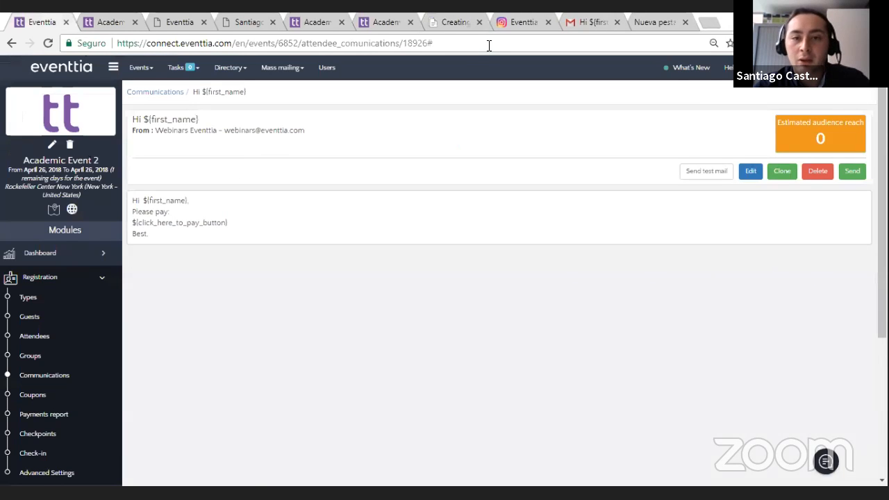
# Step: Open the What's New list, look through the latest feature announcements and improvements, and close it
pyautogui.click(689, 69)
pyautogui.scroll(-1, 629, 141)
pyautogui.scroll(1, 699, 125)
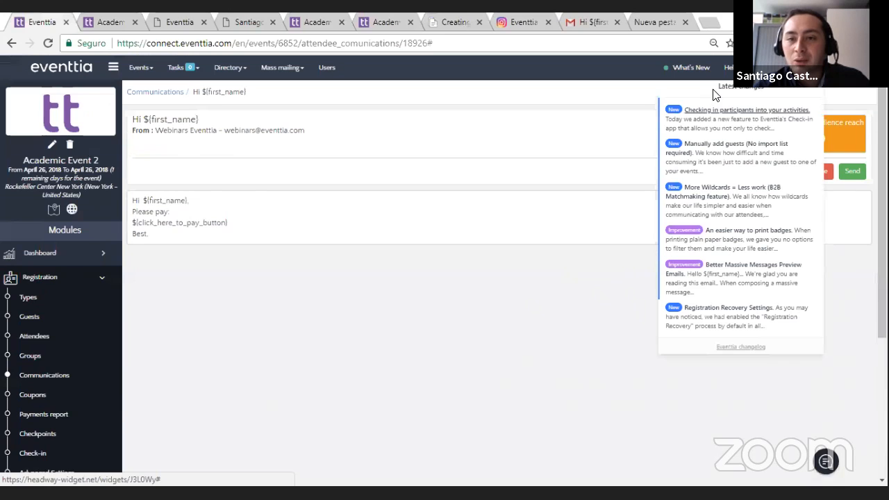
pyautogui.scroll(-3, 750, 108)
pyautogui.scroll(3, 755, 131)
pyautogui.scroll(-3, 755, 134)
pyautogui.scroll(3, 755, 135)
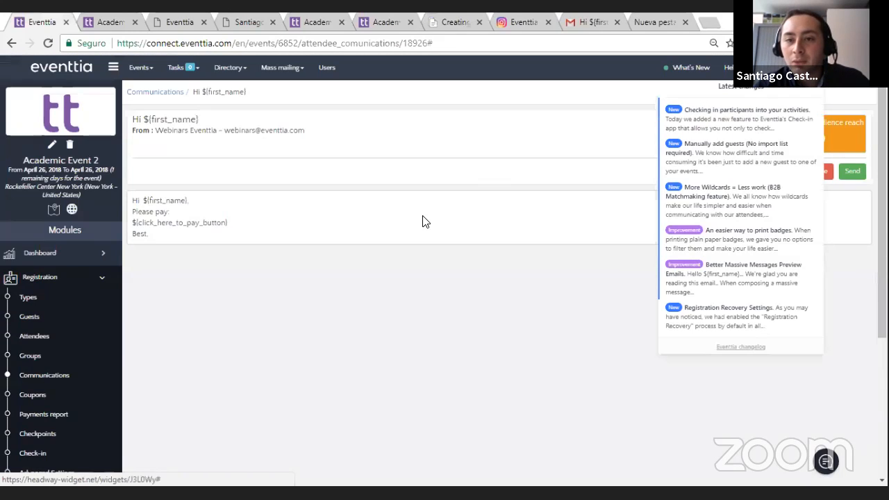
pyautogui.scroll(-1, 671, 182)
pyautogui.scroll(-1, 693, 168)
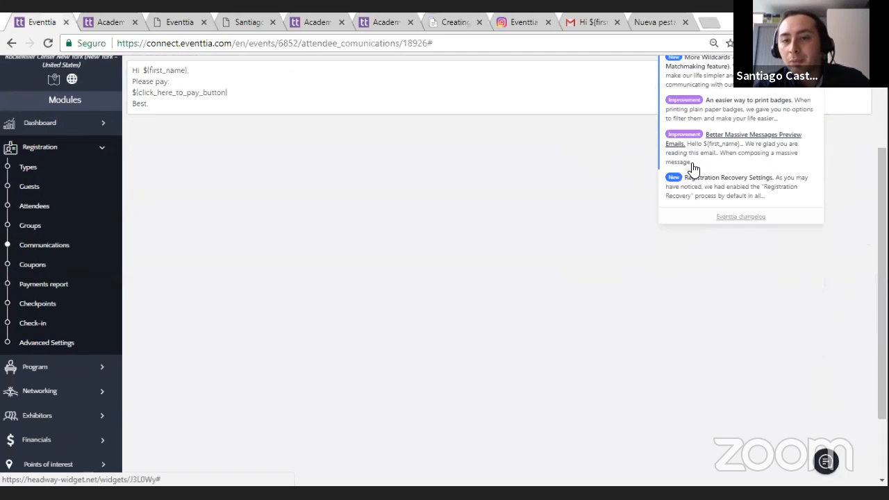
pyautogui.scroll(2, 340, 189)
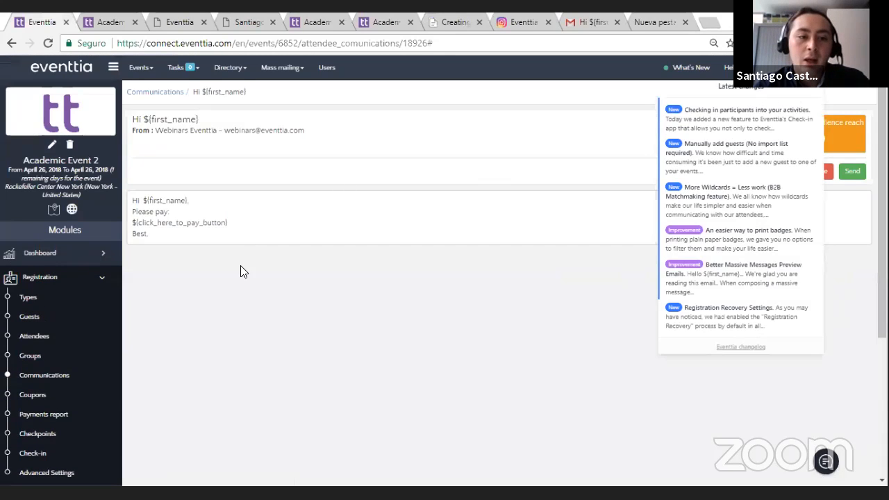
pyautogui.click(243, 271)
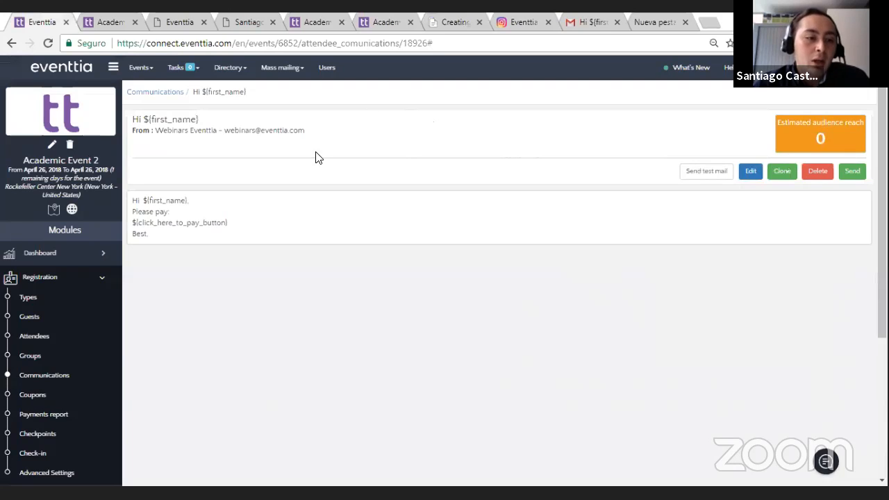
# Step: Collapse the Registration module and open the Dashboard of Academic Event 2
pyautogui.click(78, 280)
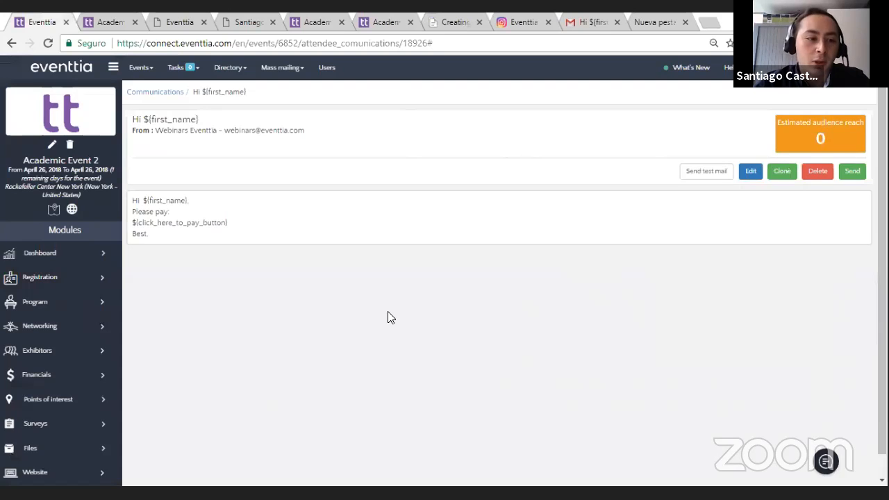
pyautogui.click(41, 257)
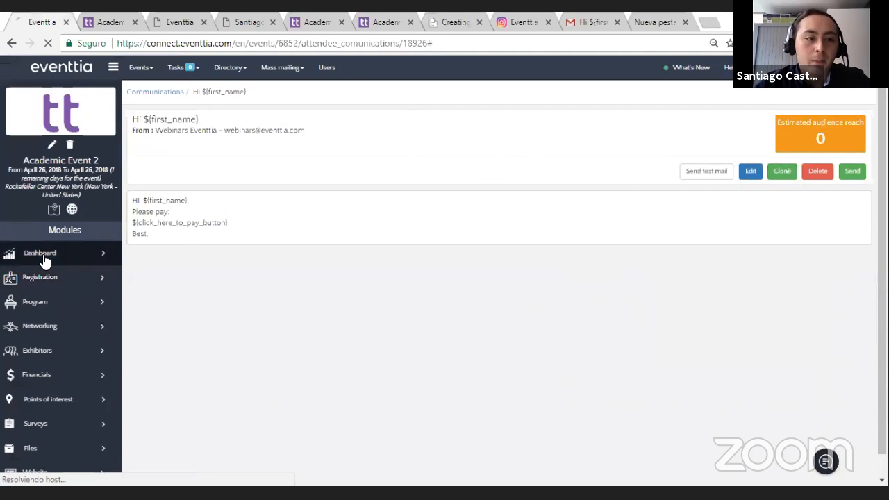